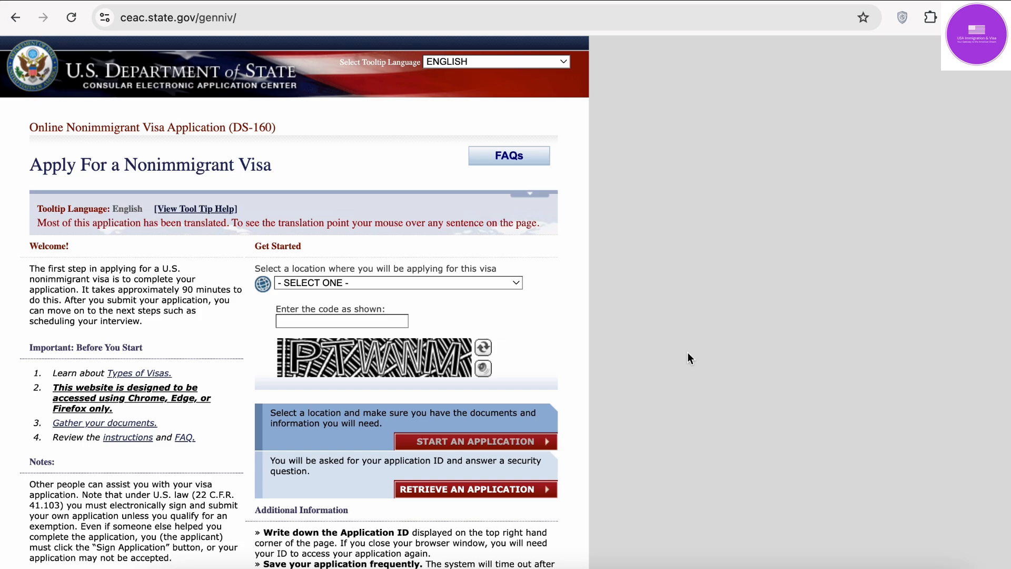
Step: Open the I-20 PDF in Acrobat and scroll through its student, school, program and financial details
click(861, 568)
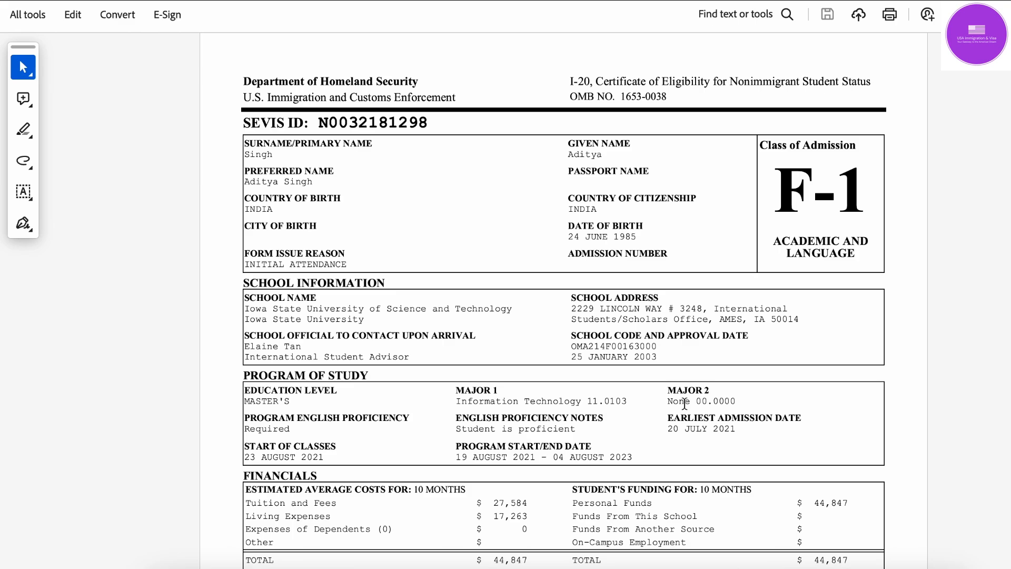
scroll(545, 399, down, 10)
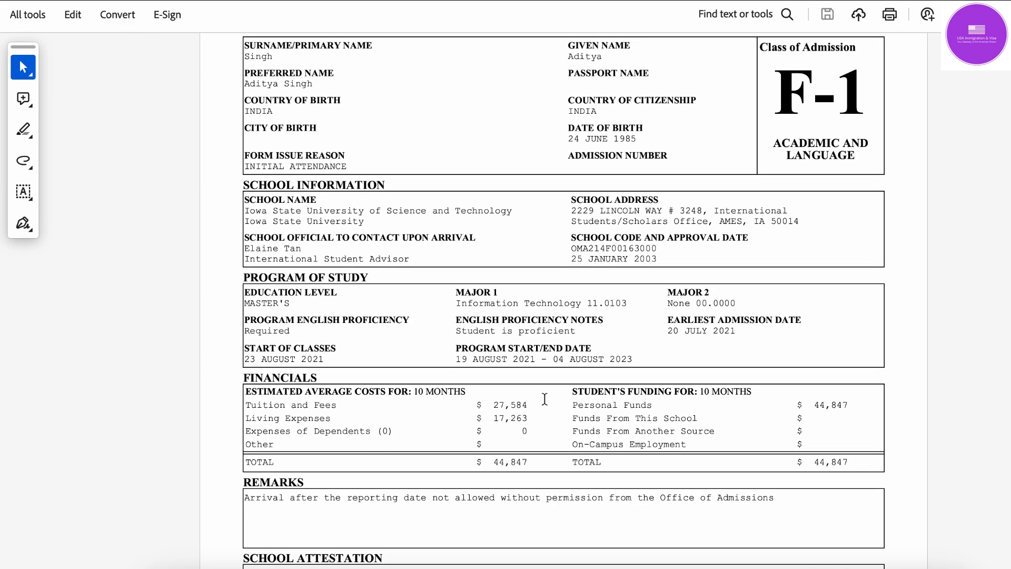
scroll(544, 399, down, 10)
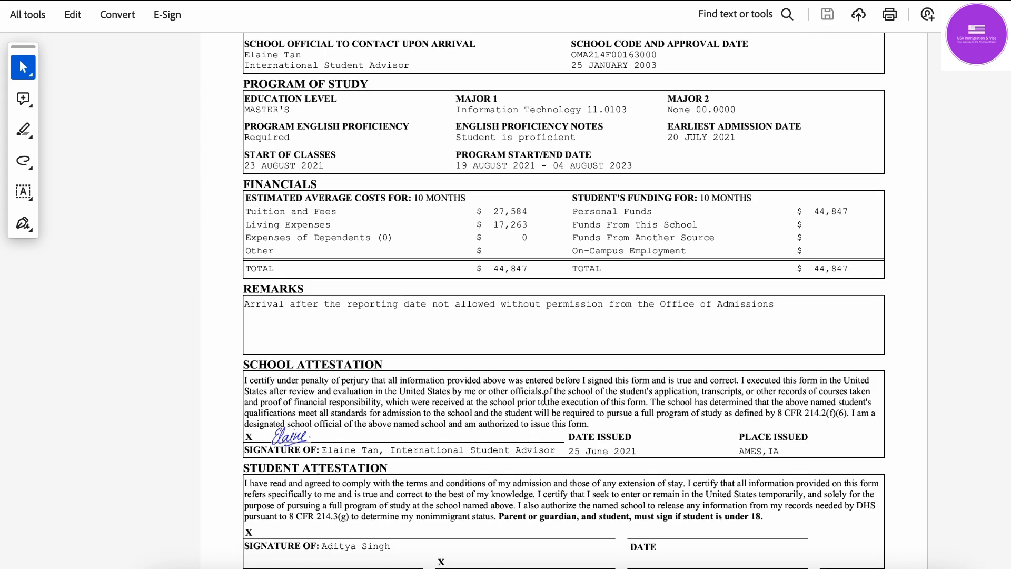
scroll(544, 398, down, 7)
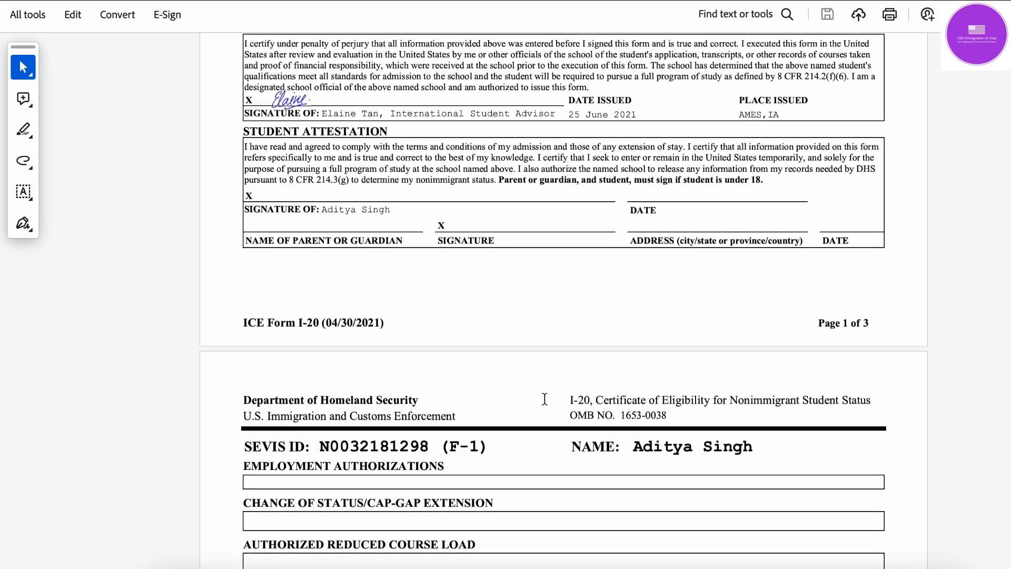
scroll(545, 399, up, 20)
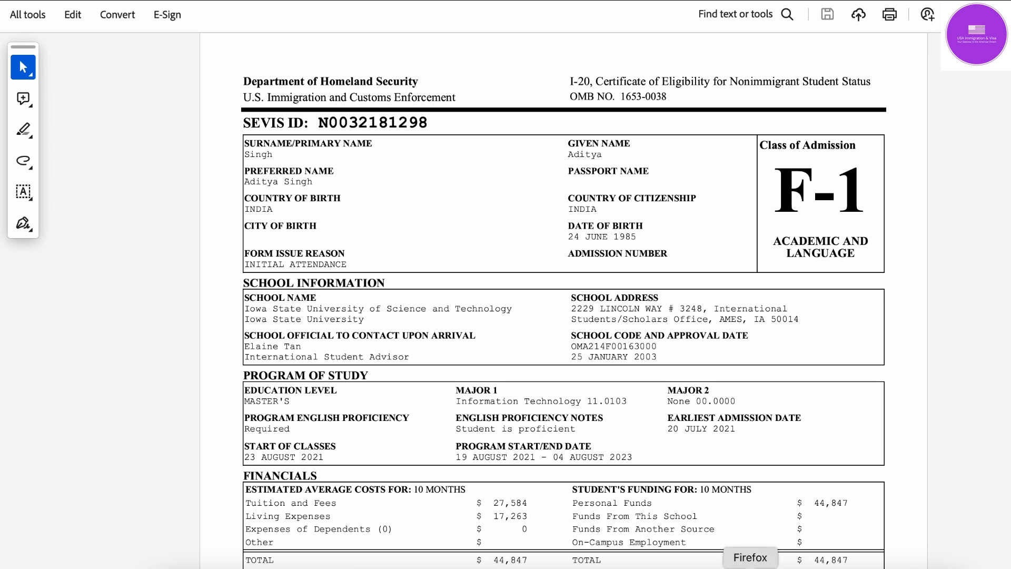
Step: Back in Chrome, choose INDIA, NEW DELHI as the application location
click(744, 565)
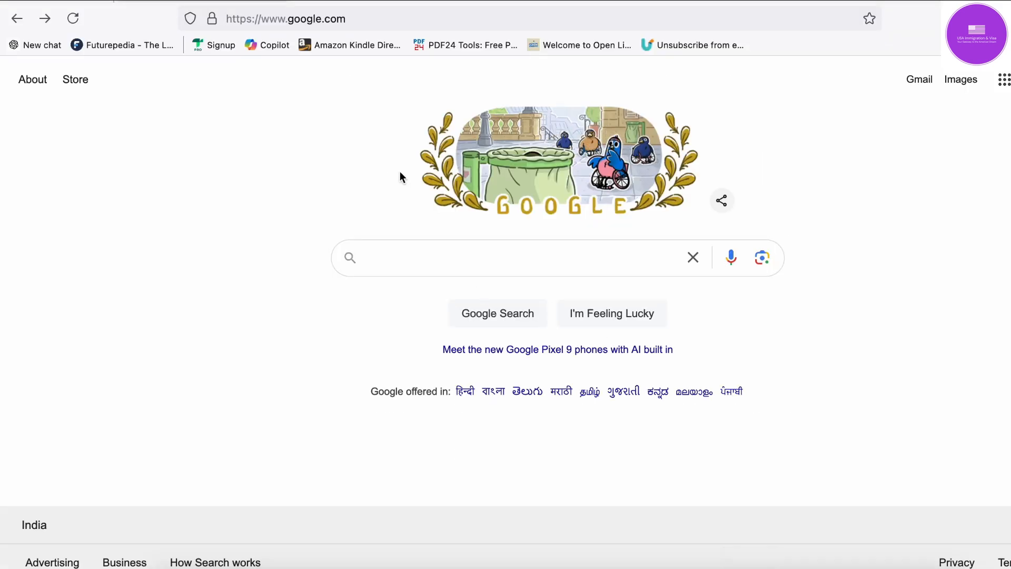
click(803, 564)
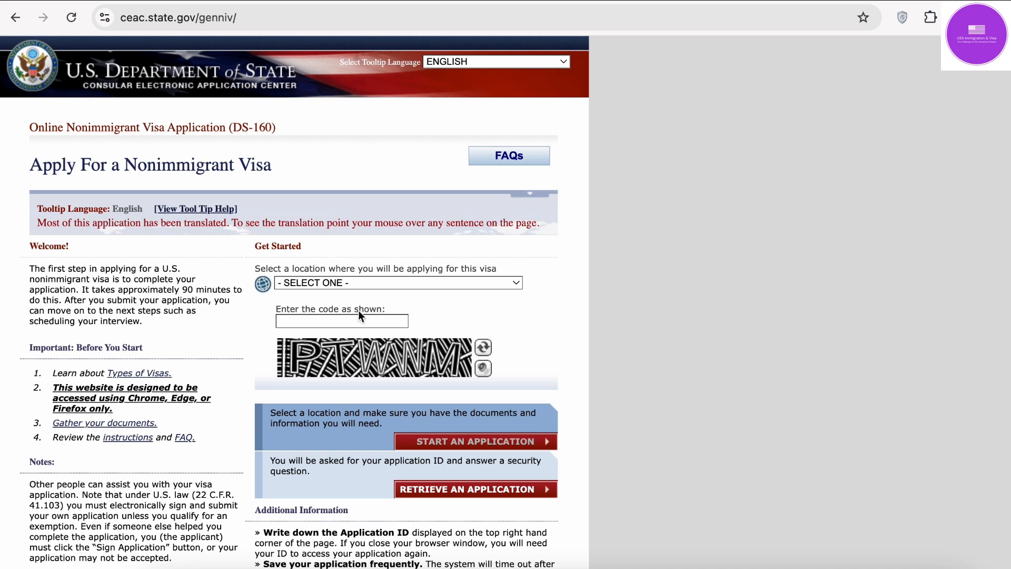
click(381, 283)
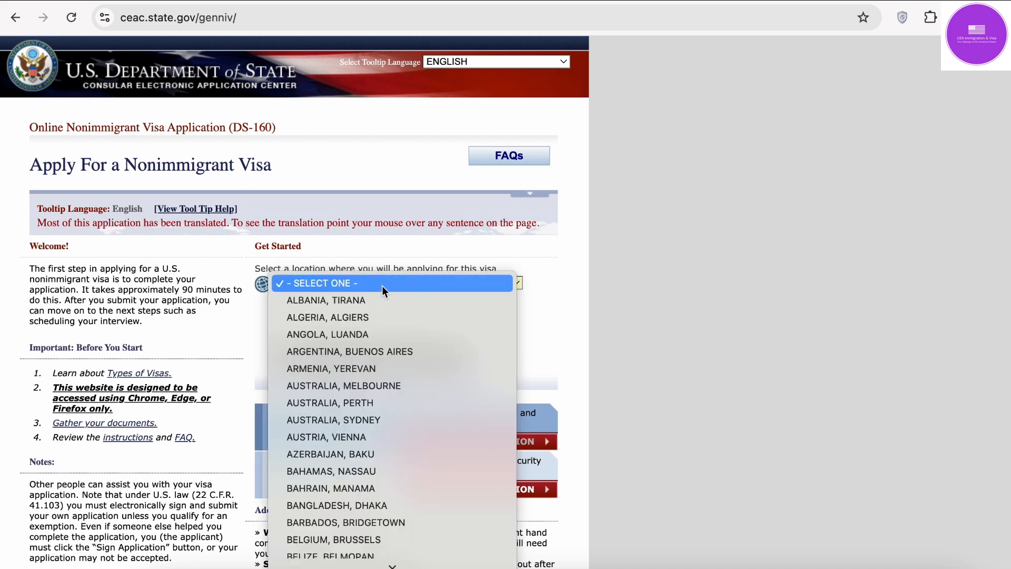
text(india)
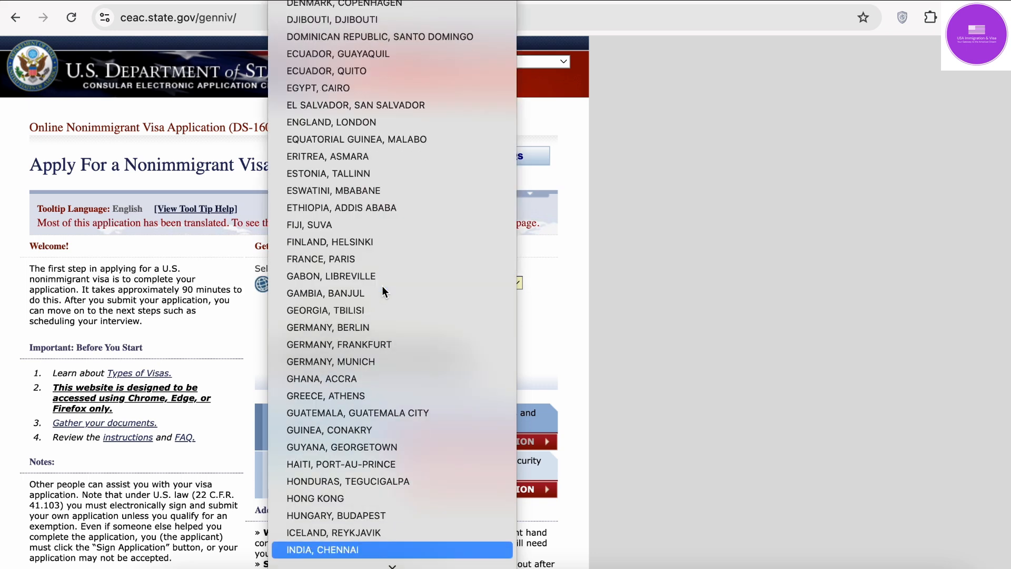
key(Down)
key(Down)
key(Down)
key(Down)
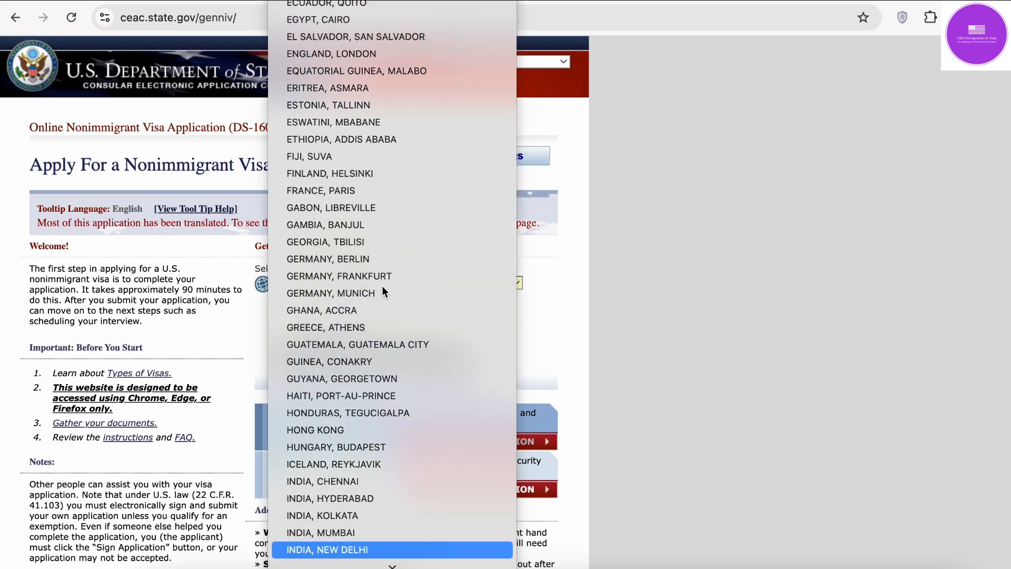
key(Return)
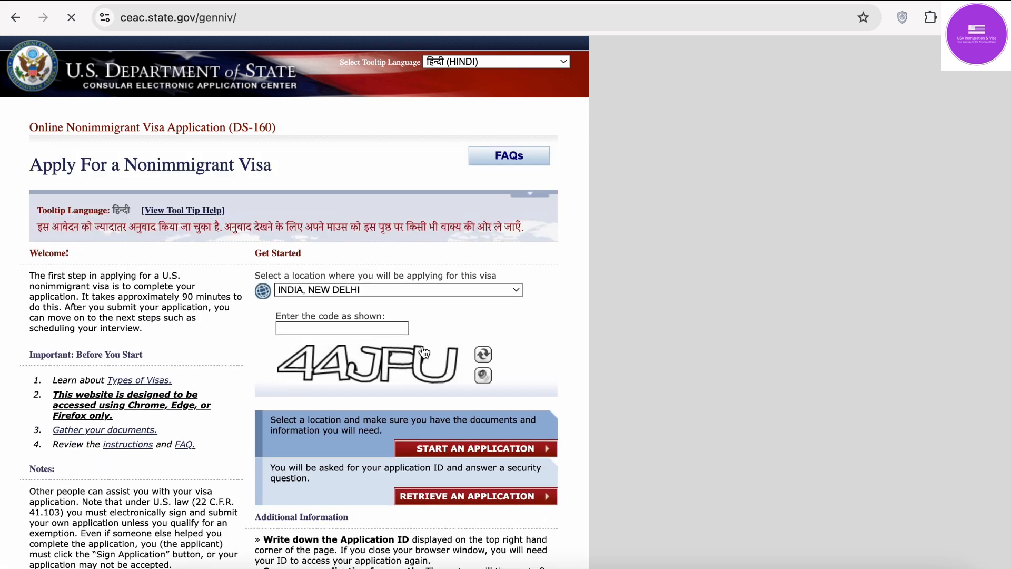
Step: Enter the displayed verification code in capitals and start a new application
click(375, 327)
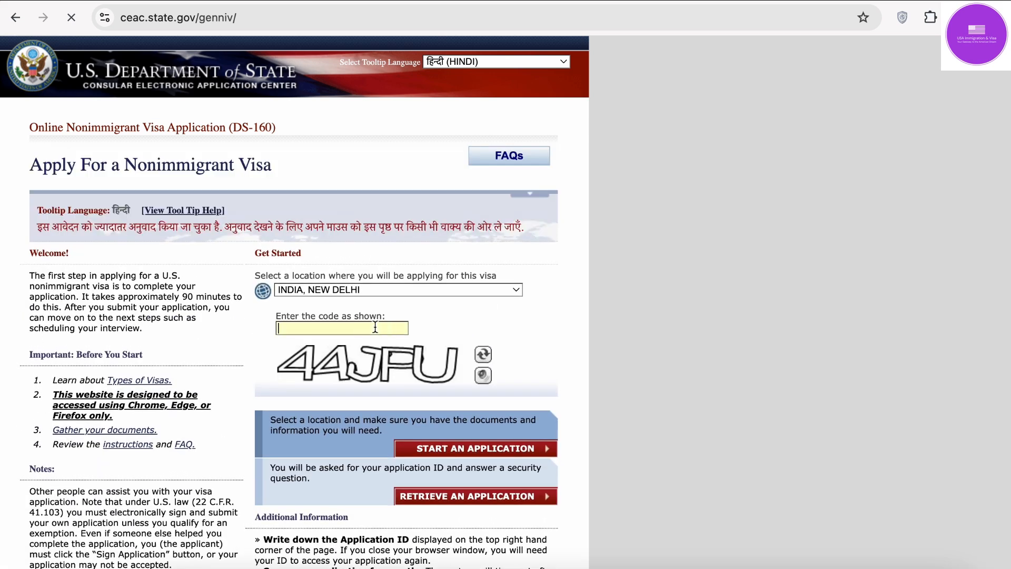
key(Caps_Lock)
text(44JPU)
click(493, 449)
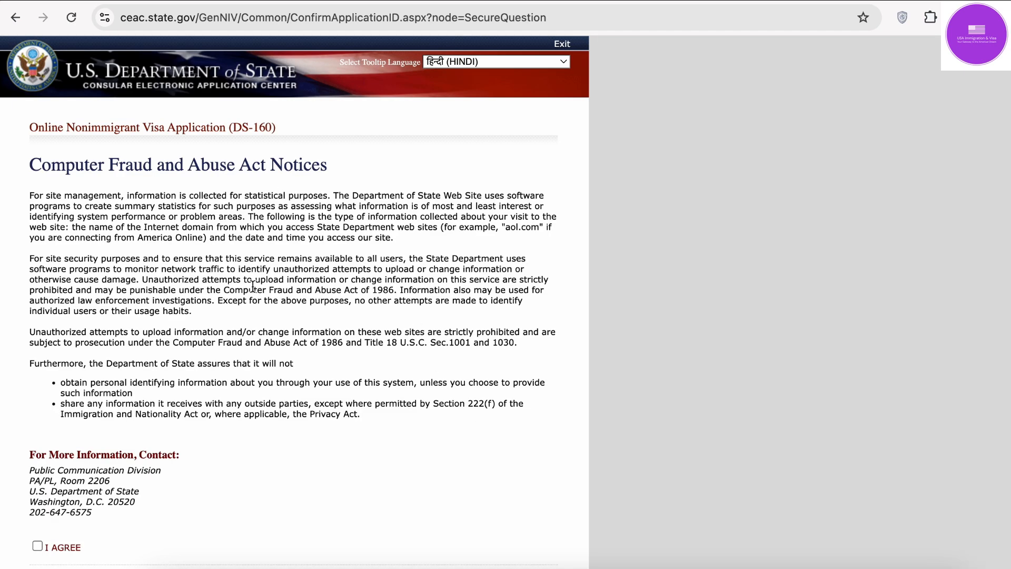
Step: Agree to the Computer Fraud and Abuse Act notices
scroll(253, 287, down, 1)
scroll(253, 287, down, 5)
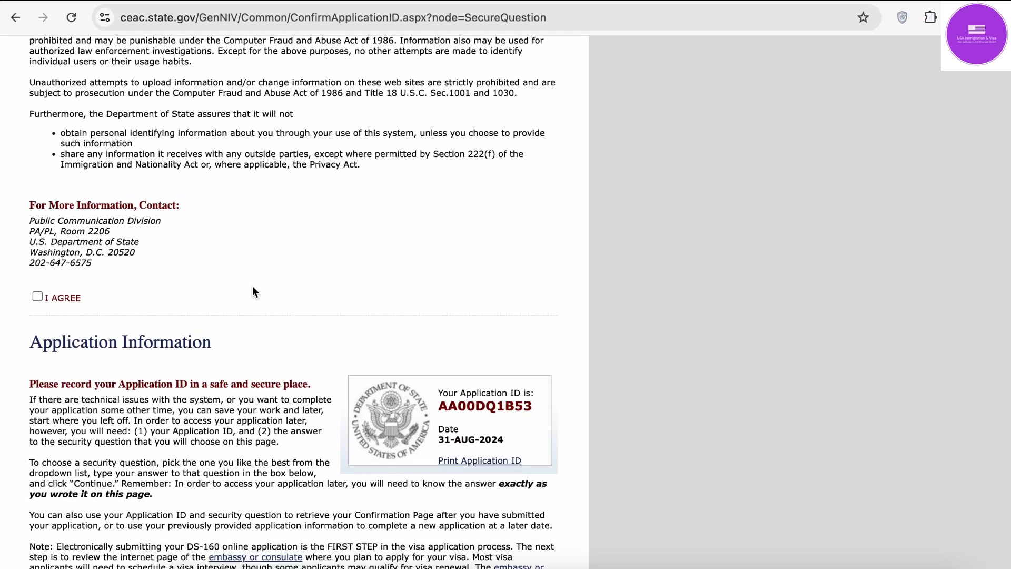
click(38, 287)
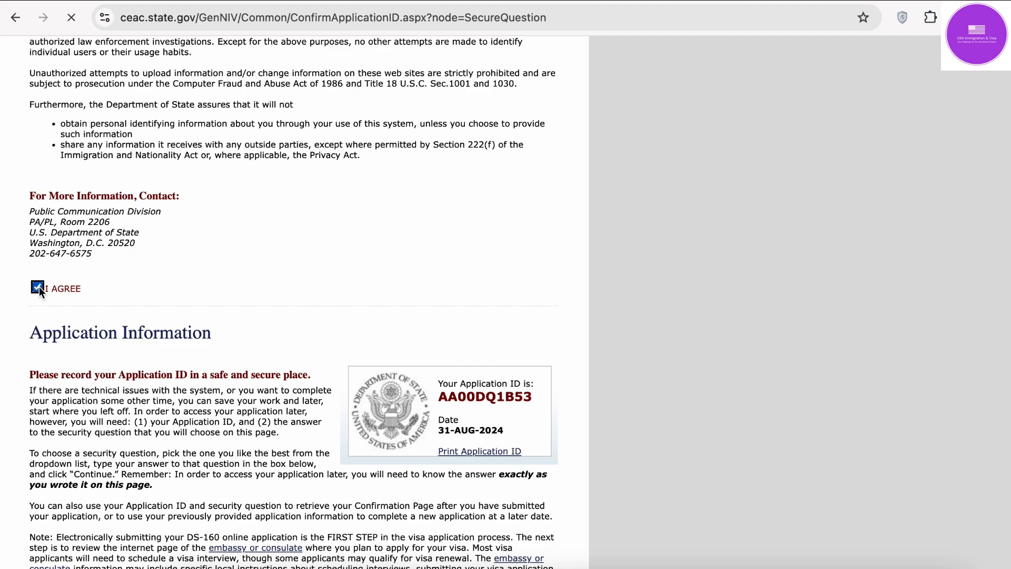
scroll(39, 287, down, 10)
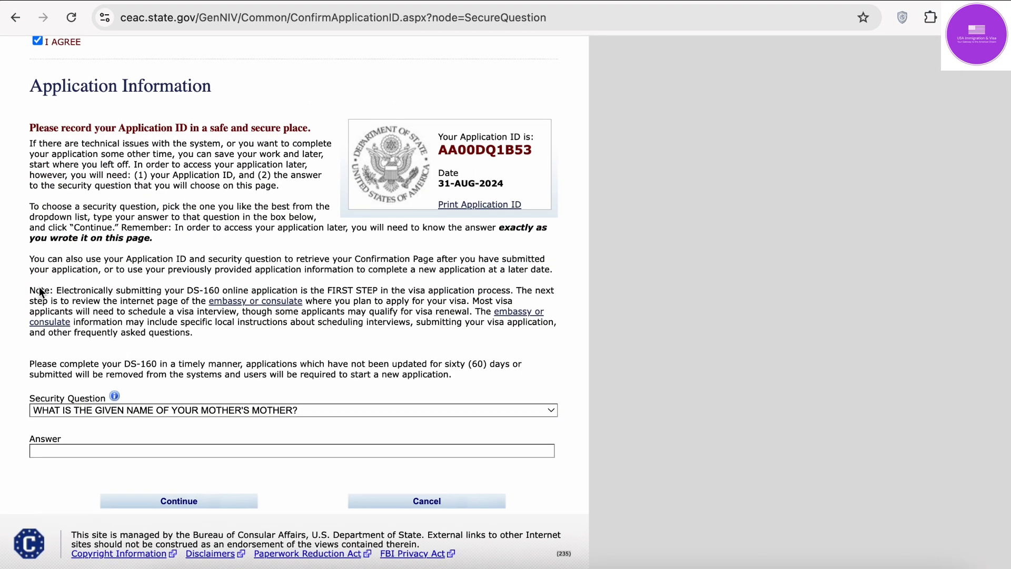
Step: Choose the nearest-sibling city security question, fill its answer from autofill, and continue
click(144, 414)
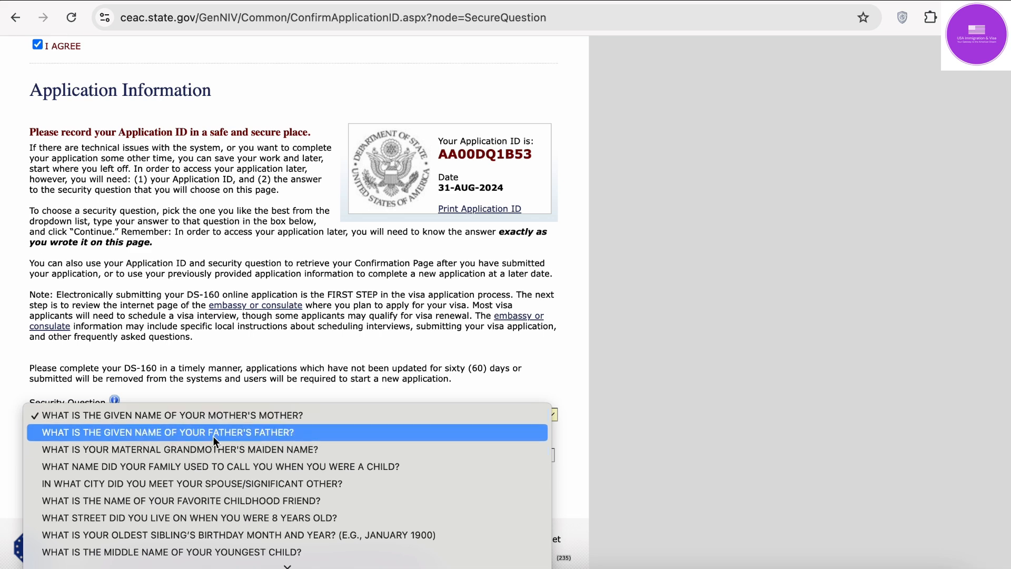
scroll(215, 498, down, 4)
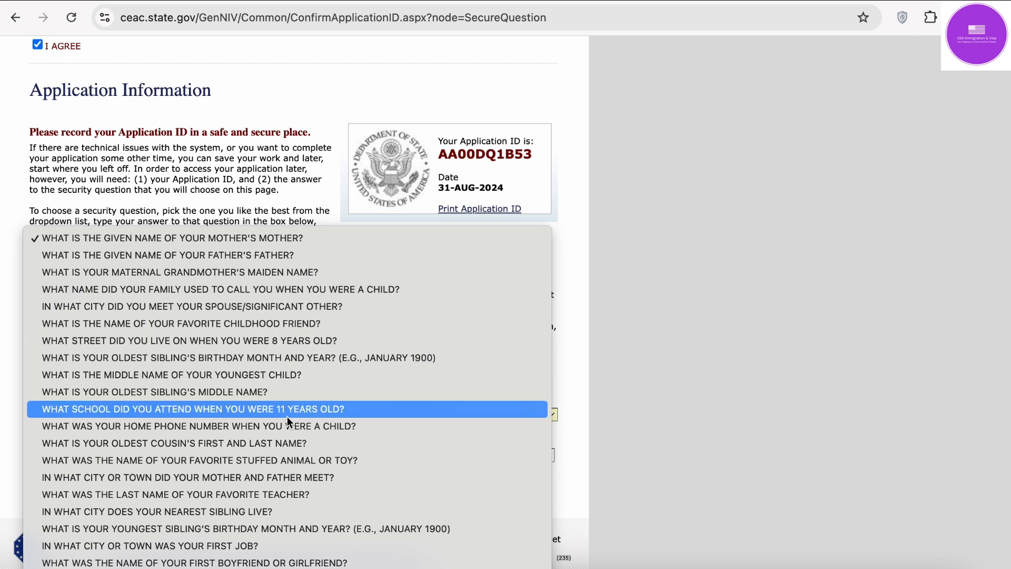
click(279, 509)
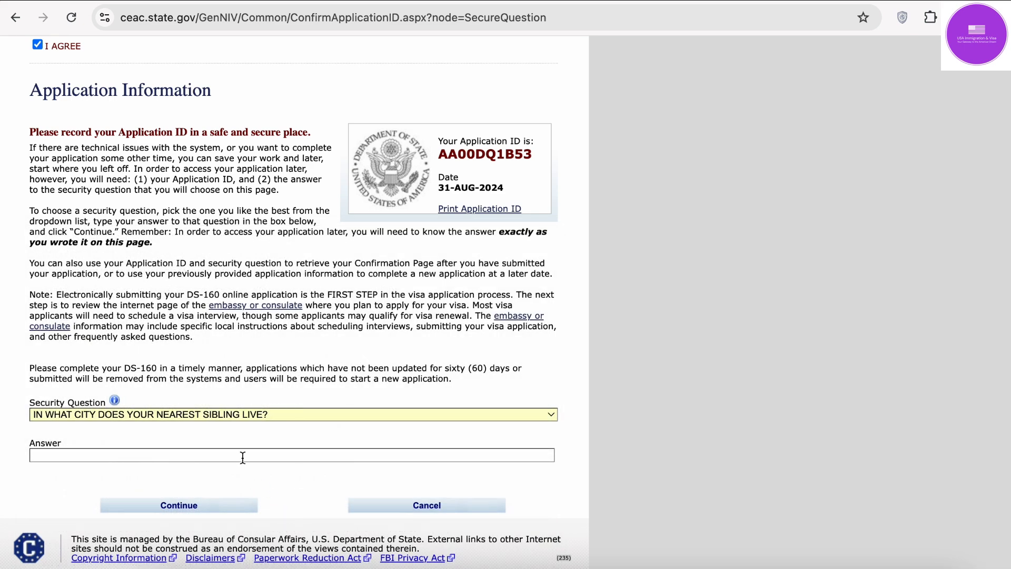
click(243, 458)
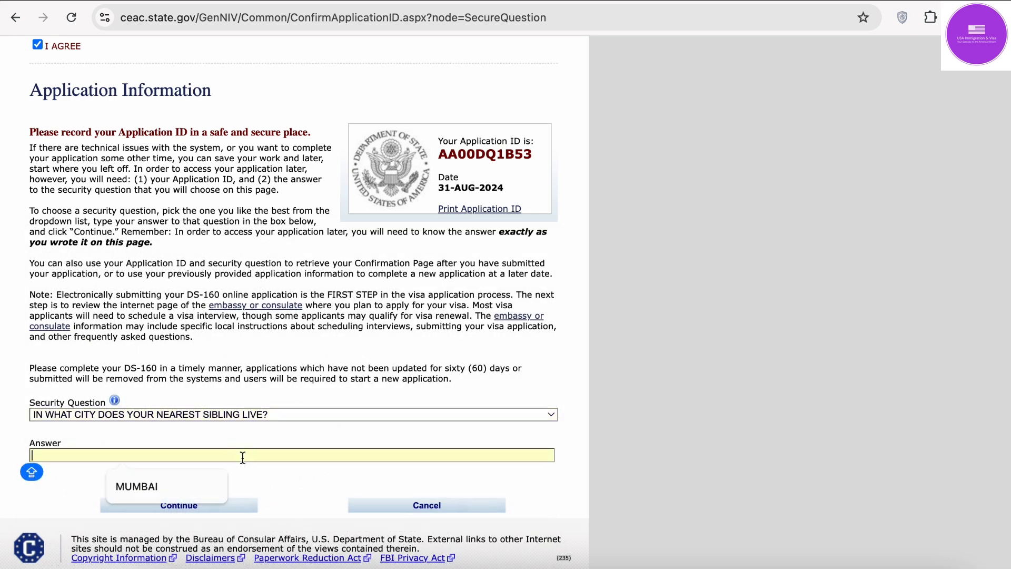
click(167, 488)
click(187, 512)
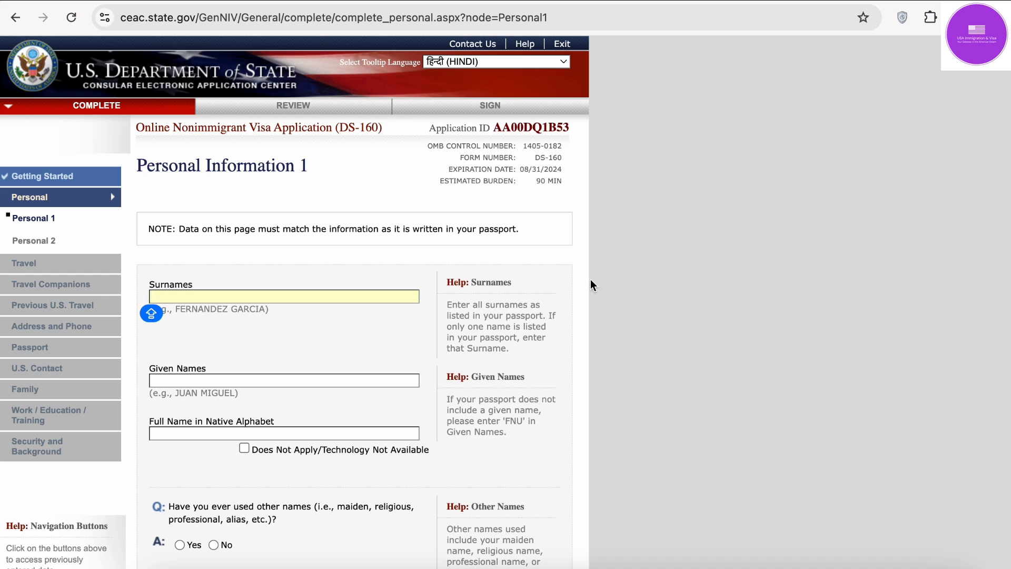
Step: Check the I-20 for the applicant's name, then fill the Surnames field from autofill
click(384, 289)
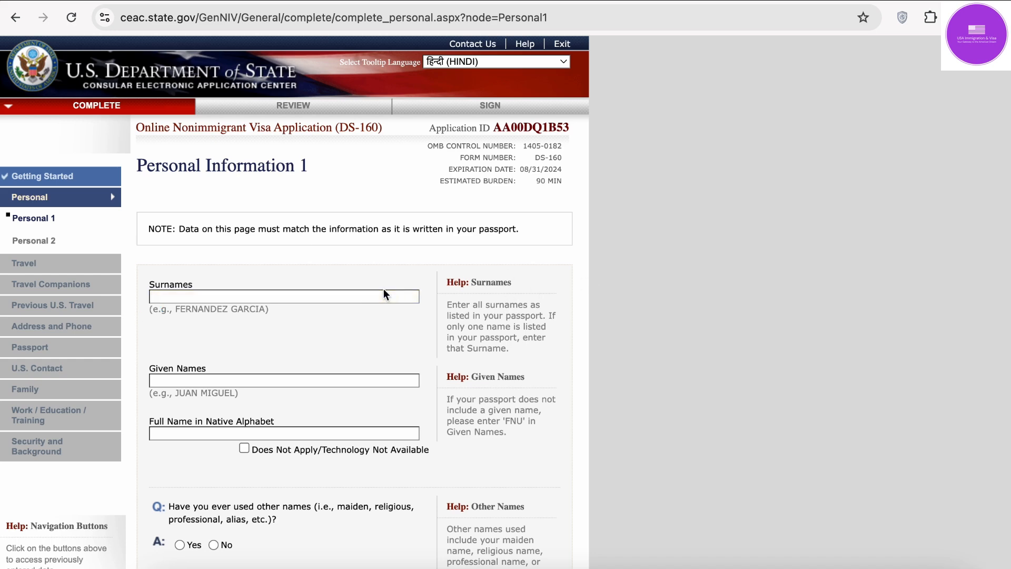
click(383, 294)
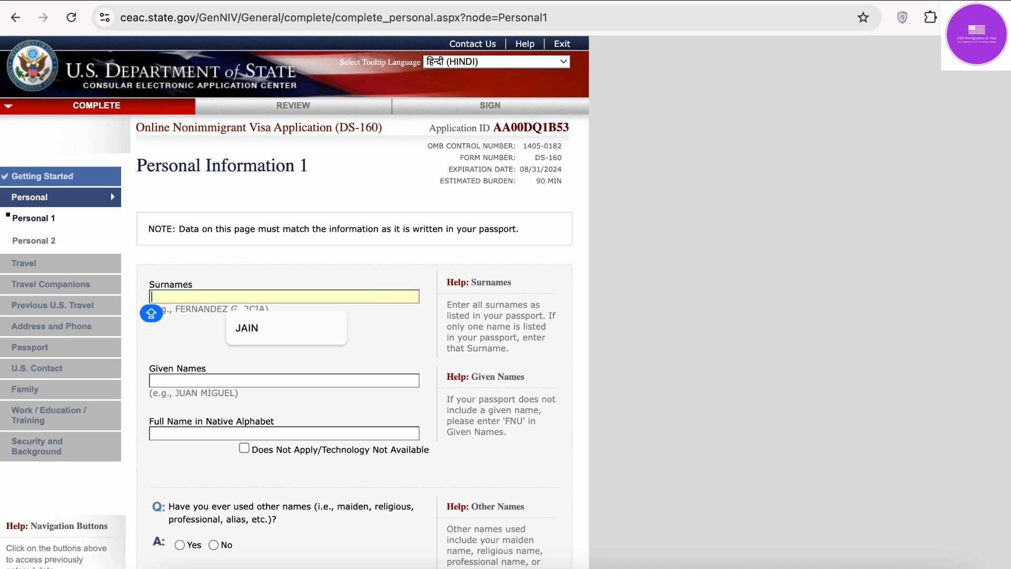
click(862, 568)
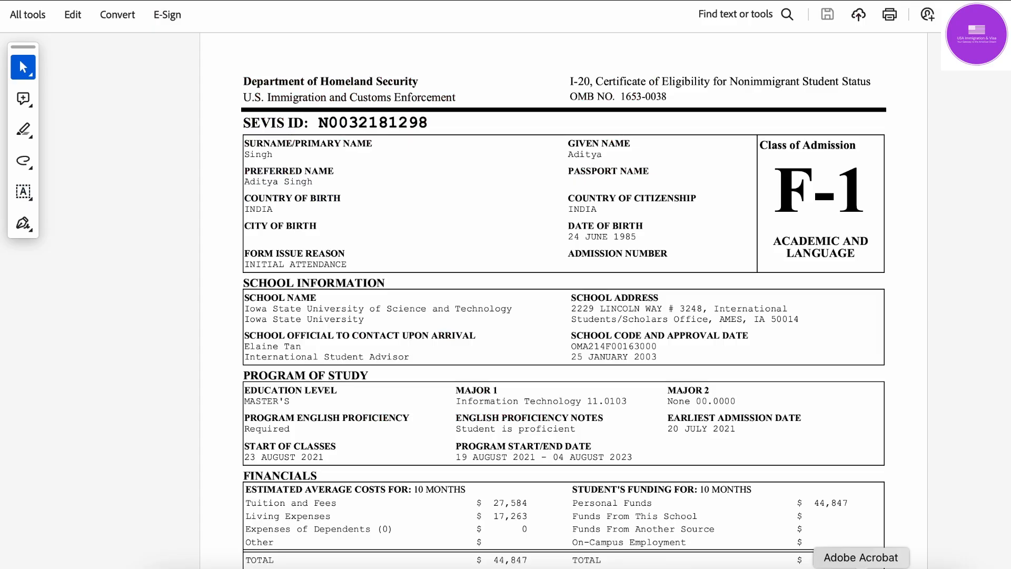
click(750, 568)
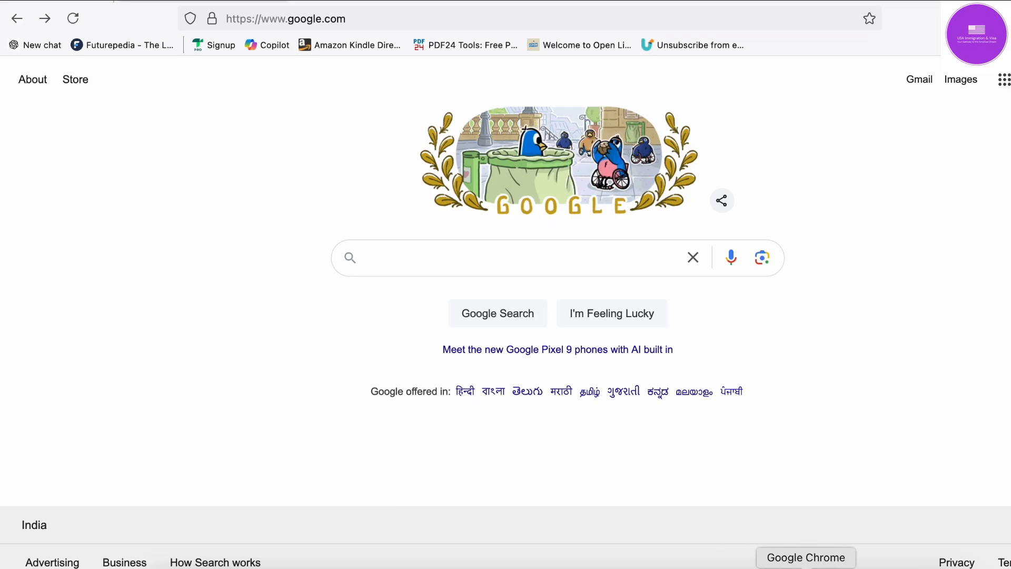
click(806, 568)
click(209, 298)
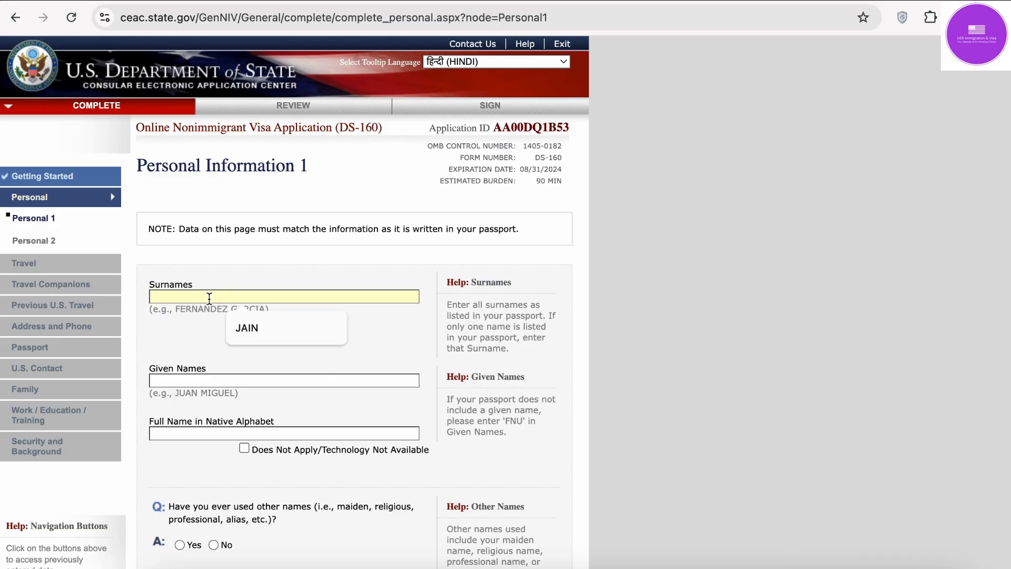
click(263, 328)
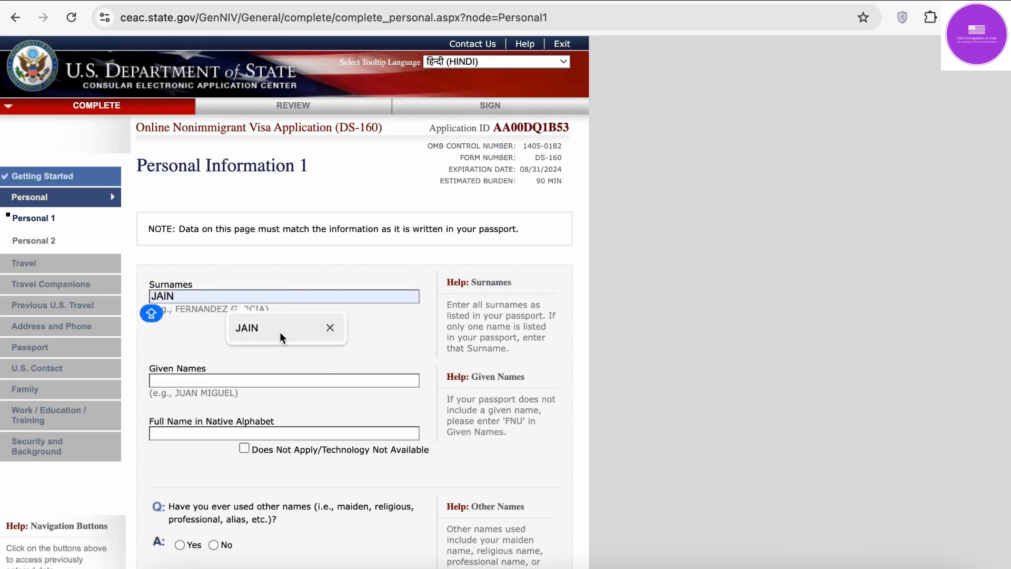
Step: Fill Given Names and Full Name in Native Alphabet from the saved autofill suggestions
click(279, 331)
click(208, 378)
click(275, 414)
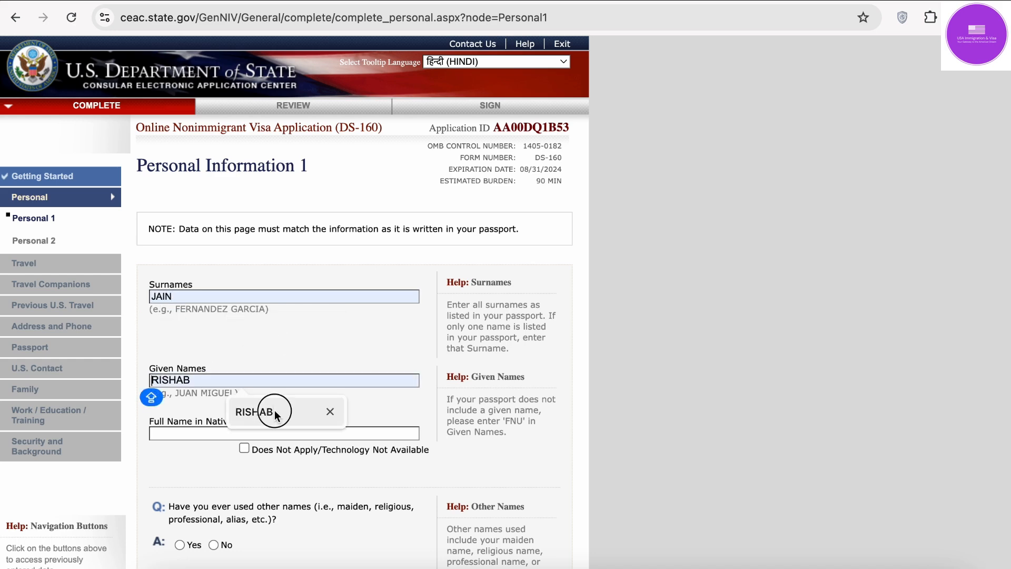
scroll(275, 410, down, 3)
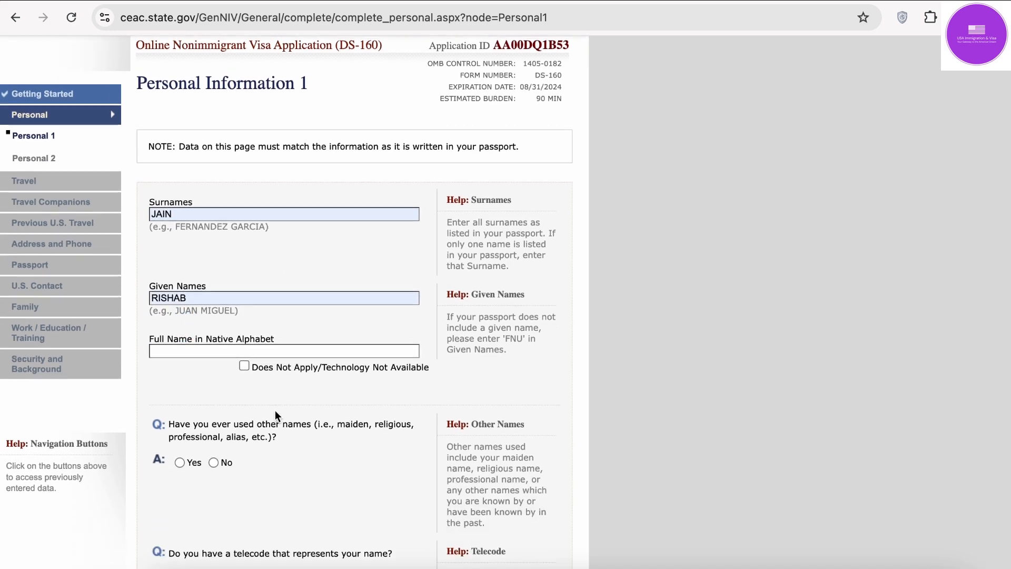
click(252, 343)
click(262, 378)
scroll(261, 378, down, 2)
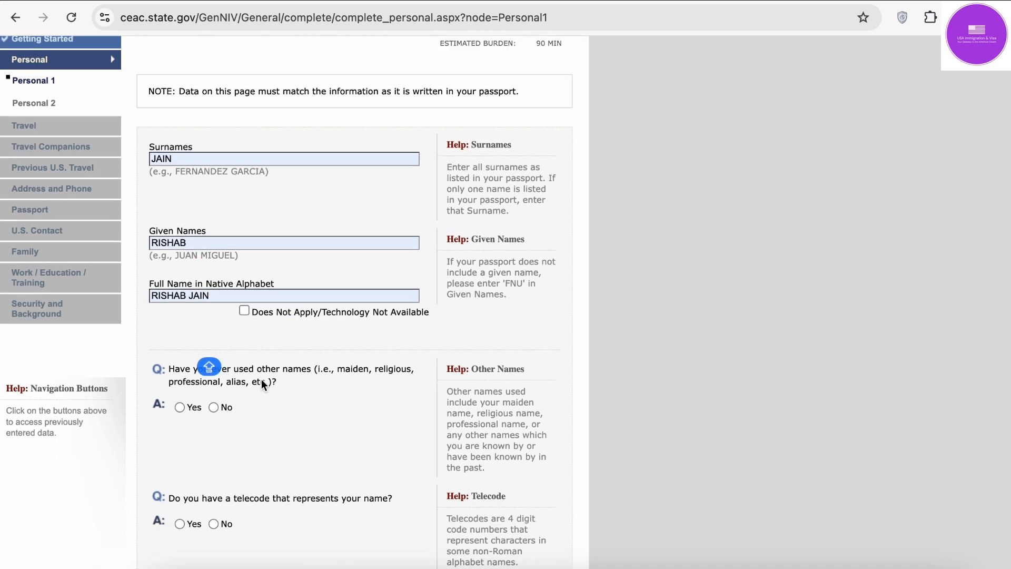
scroll(261, 379, down, 1)
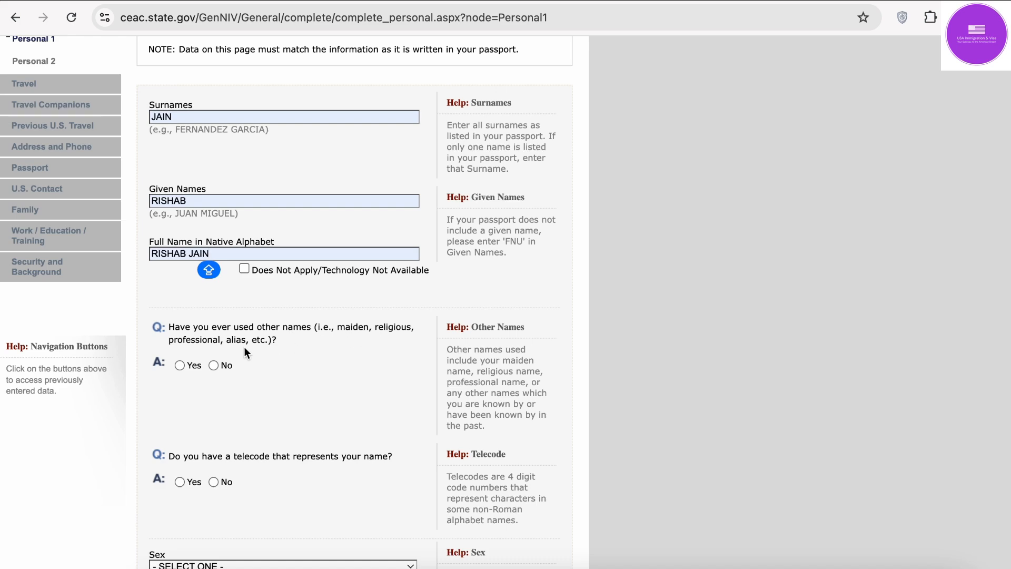
Step: Answer No to both the other-names and telecode questions
click(214, 365)
scroll(215, 369, down, 4)
scroll(215, 365, down, 3)
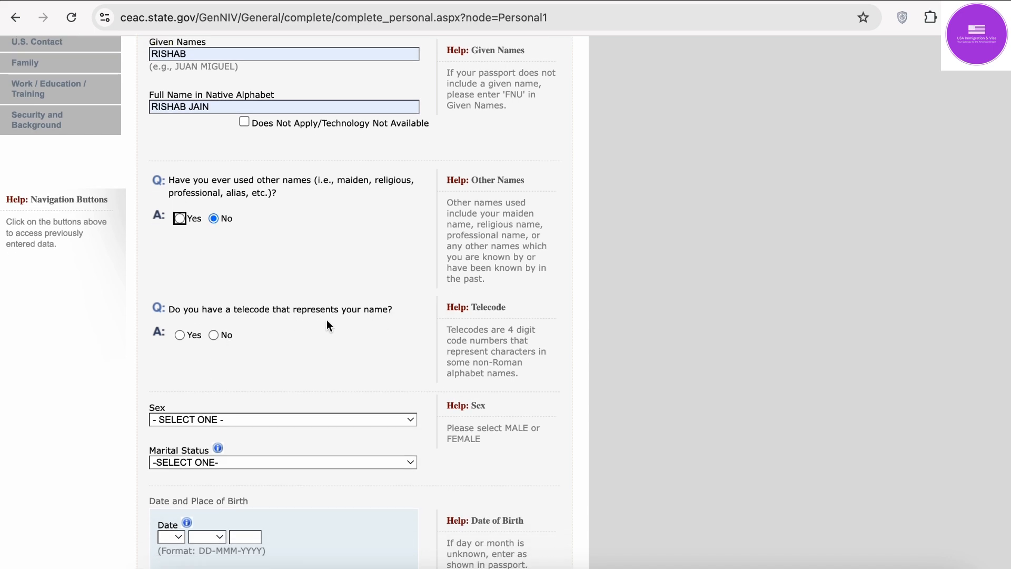
click(213, 335)
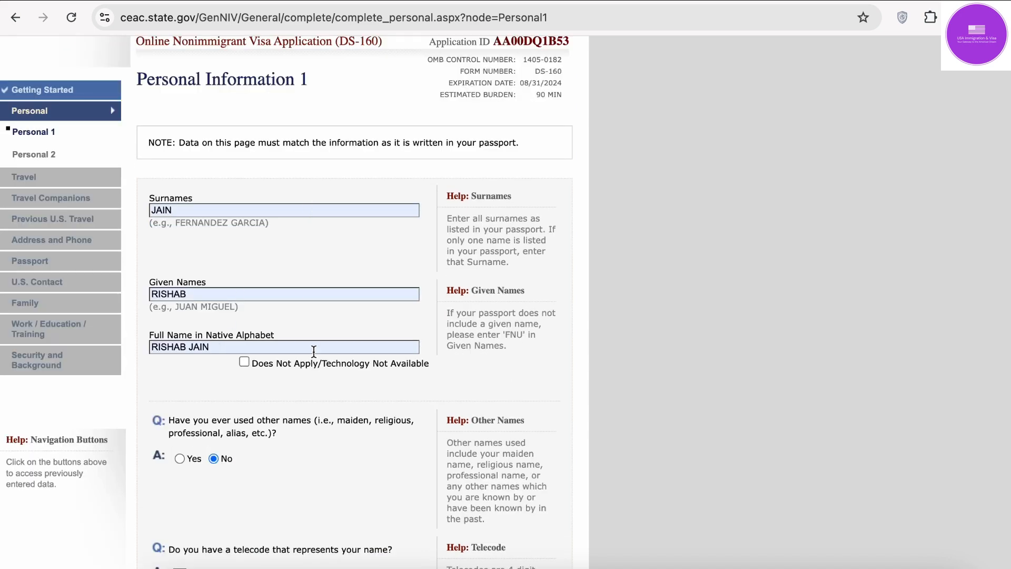
scroll(314, 352, down, 7)
scroll(314, 352, down, 5)
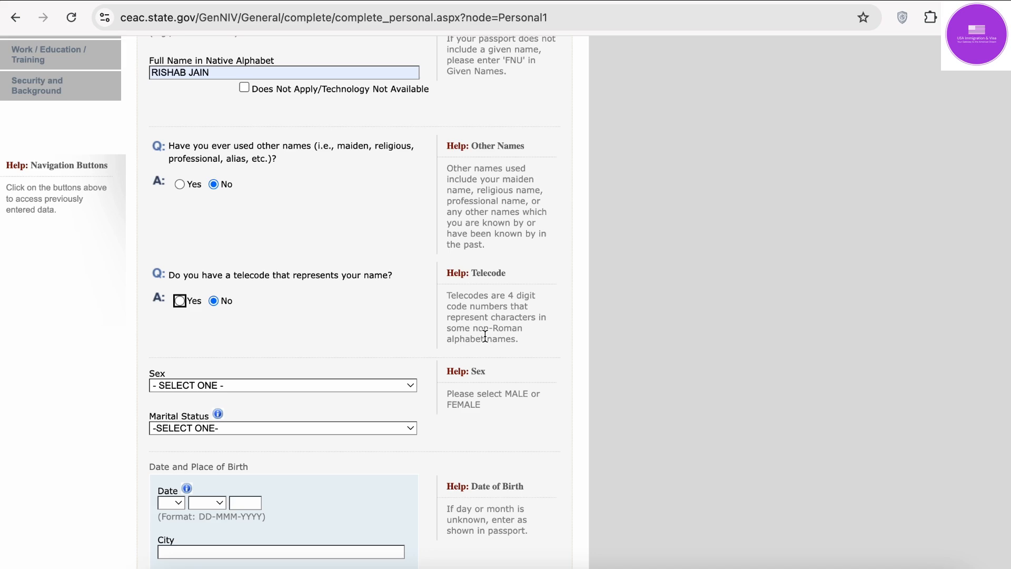
scroll(320, 360, down, 5)
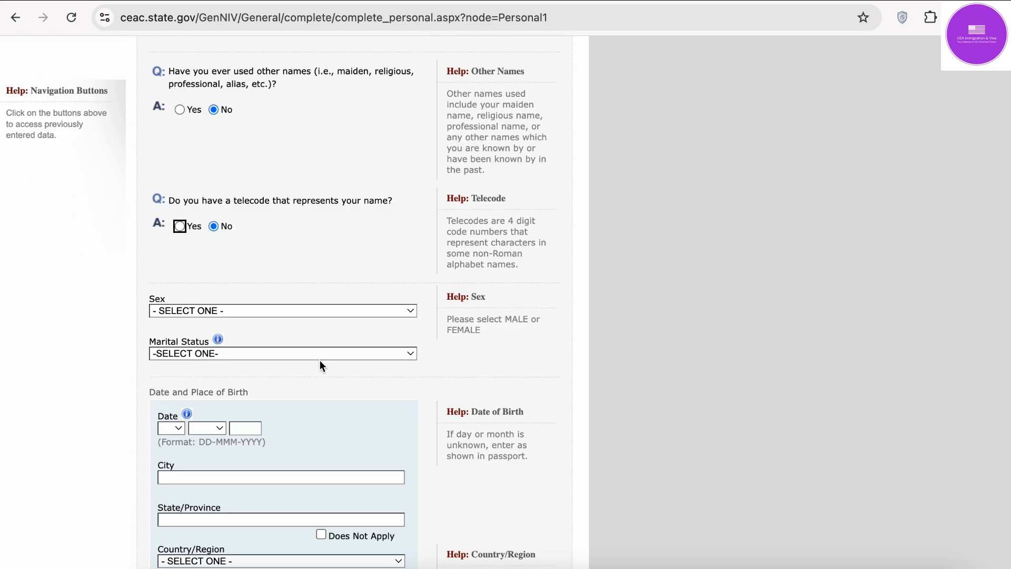
Step: Set sex to MALE and marital status to MARRIED
click(303, 271)
click(292, 290)
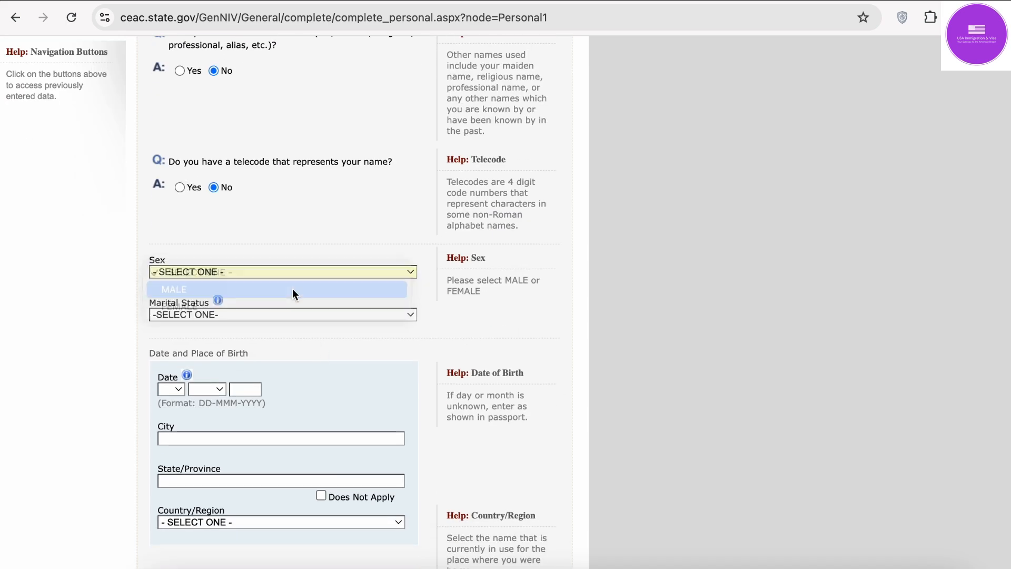
click(276, 315)
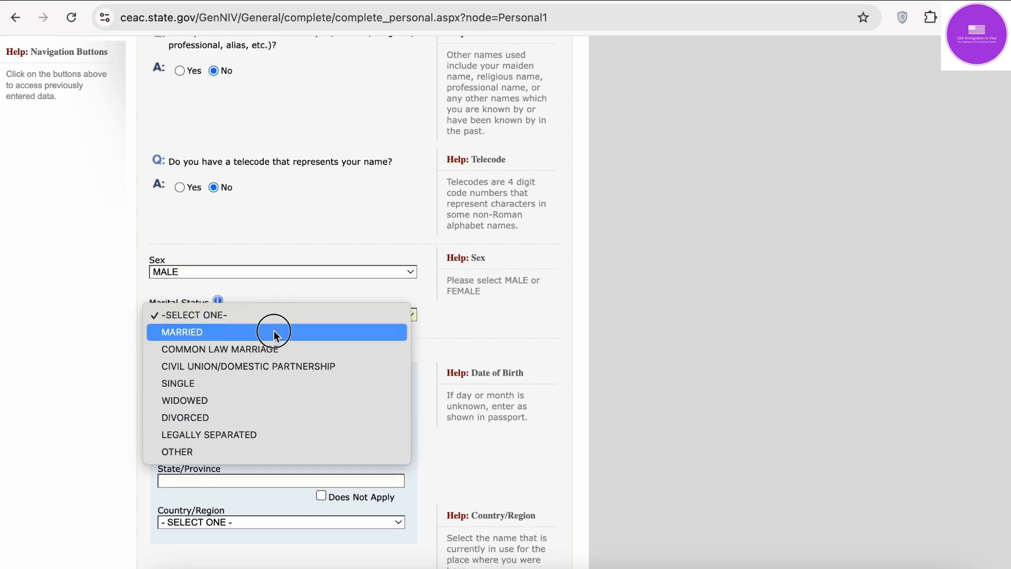
click(272, 332)
scroll(272, 332, up, 5)
scroll(230, 393, down, 8)
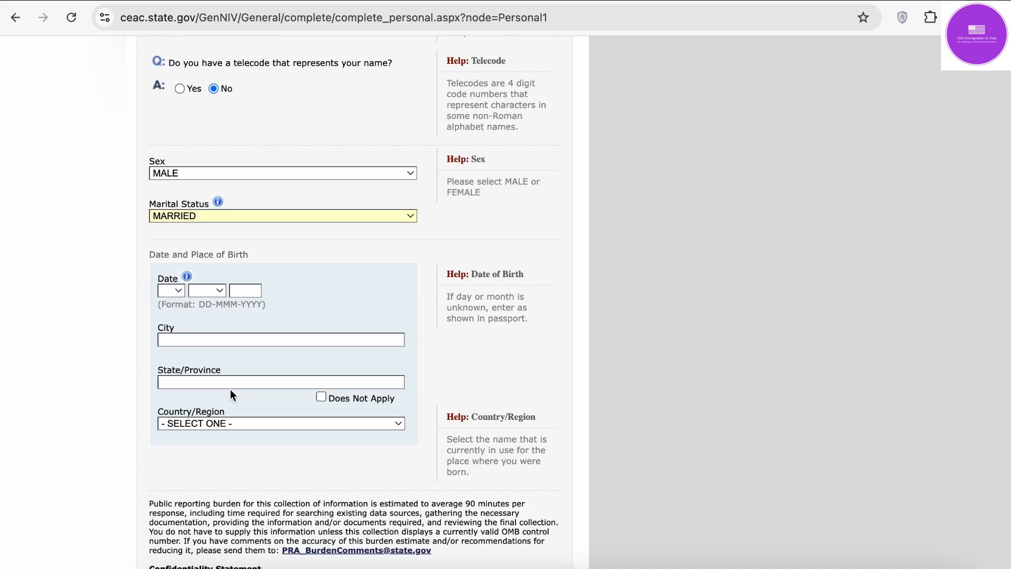
Step: Set the date of birth to 01 JAN 1997
click(176, 246)
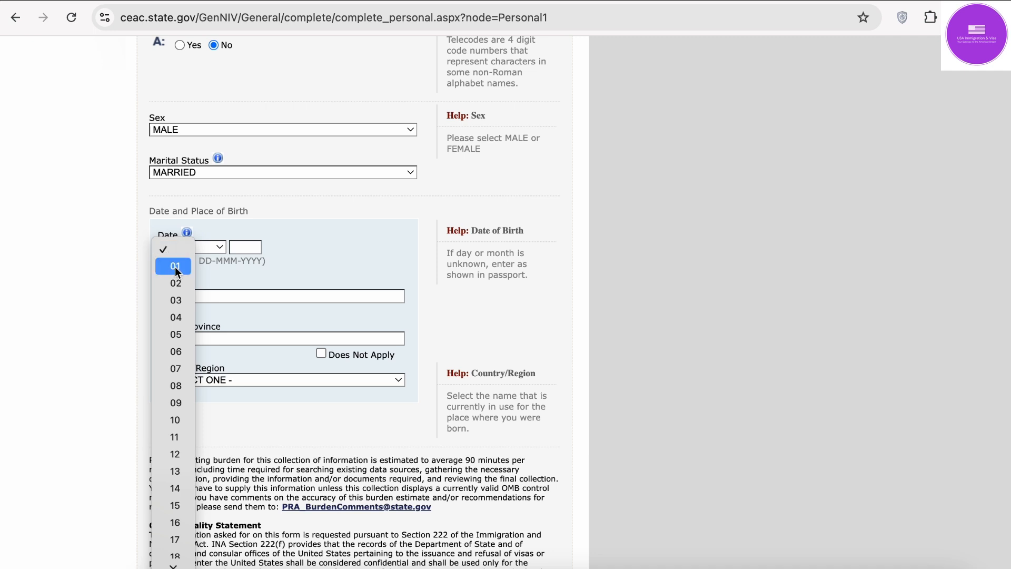
click(178, 264)
click(206, 248)
click(210, 266)
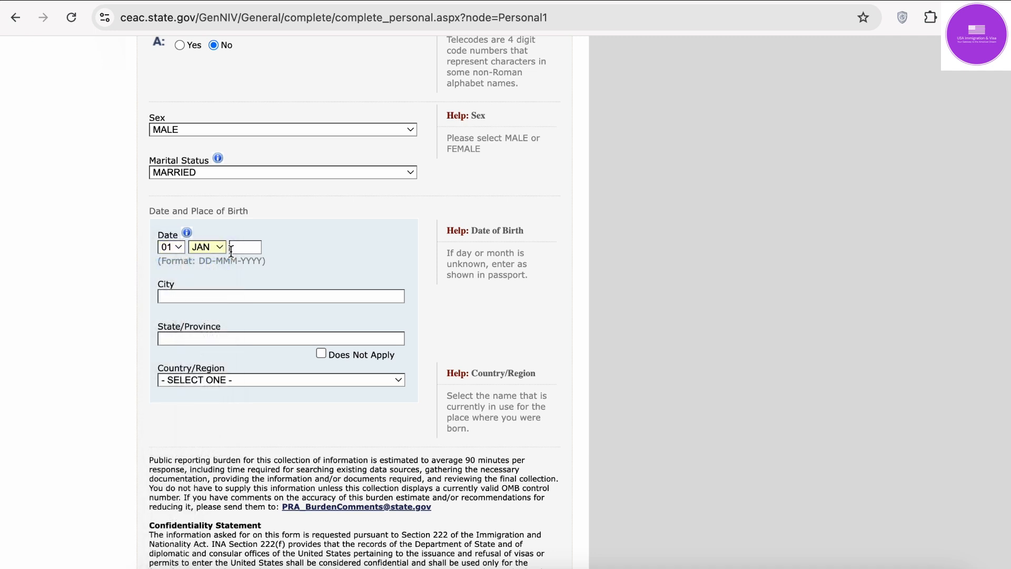
click(245, 247)
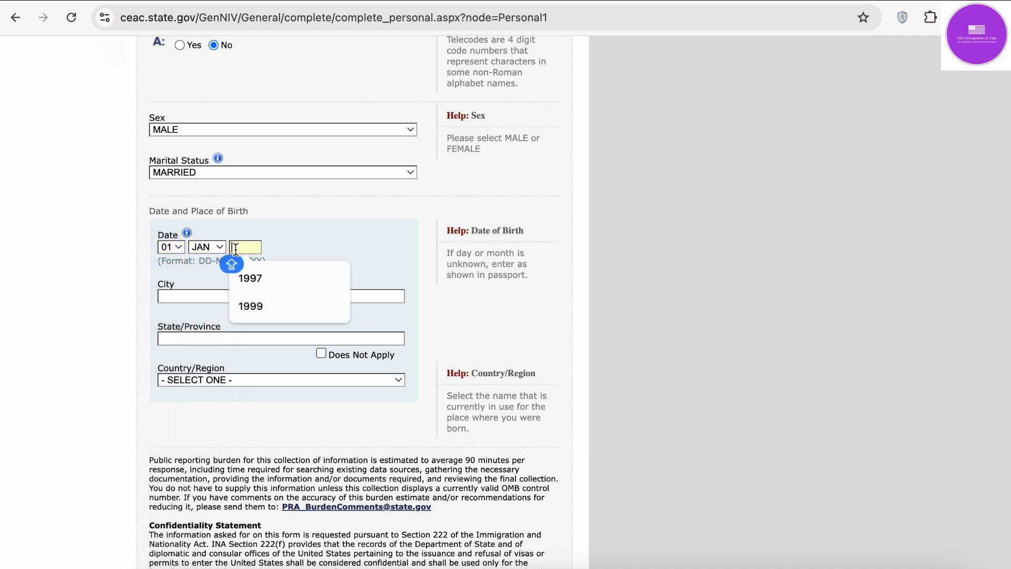
click(270, 285)
Step: Set the place of birth to city DELHI, state DELHI, country INDIA
scroll(270, 285, down, 2)
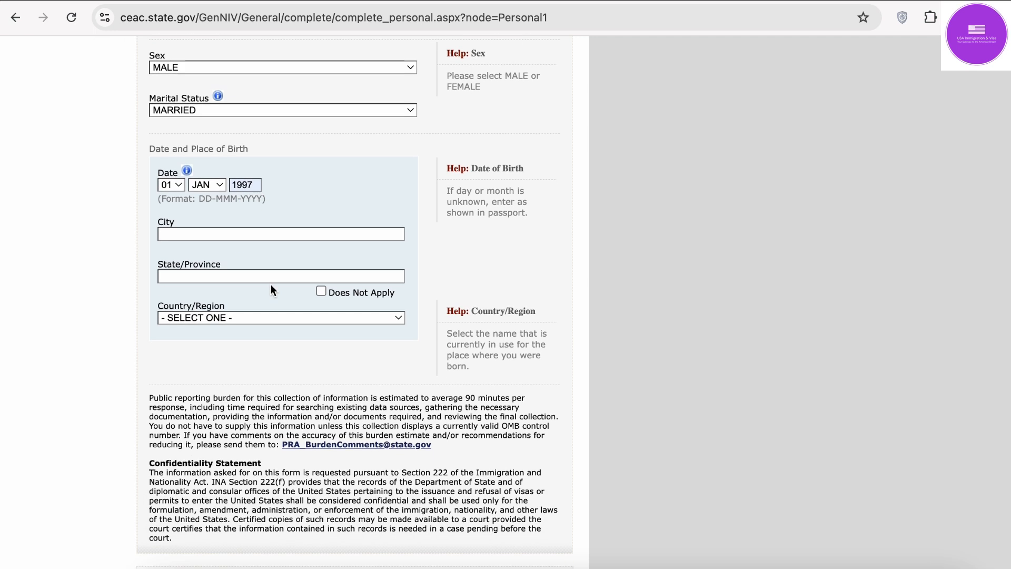
click(269, 232)
click(261, 265)
click(274, 276)
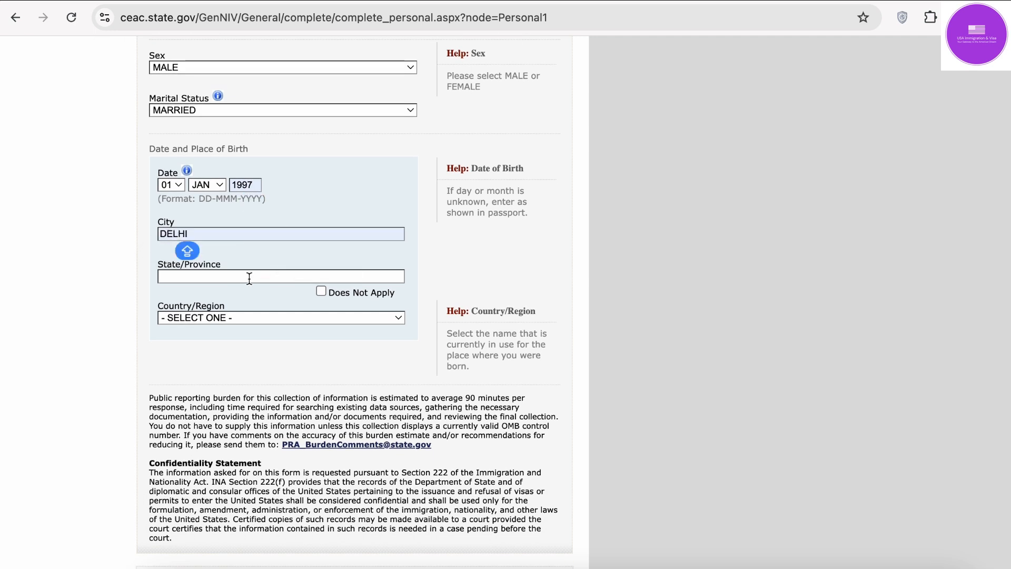
click(256, 310)
click(255, 316)
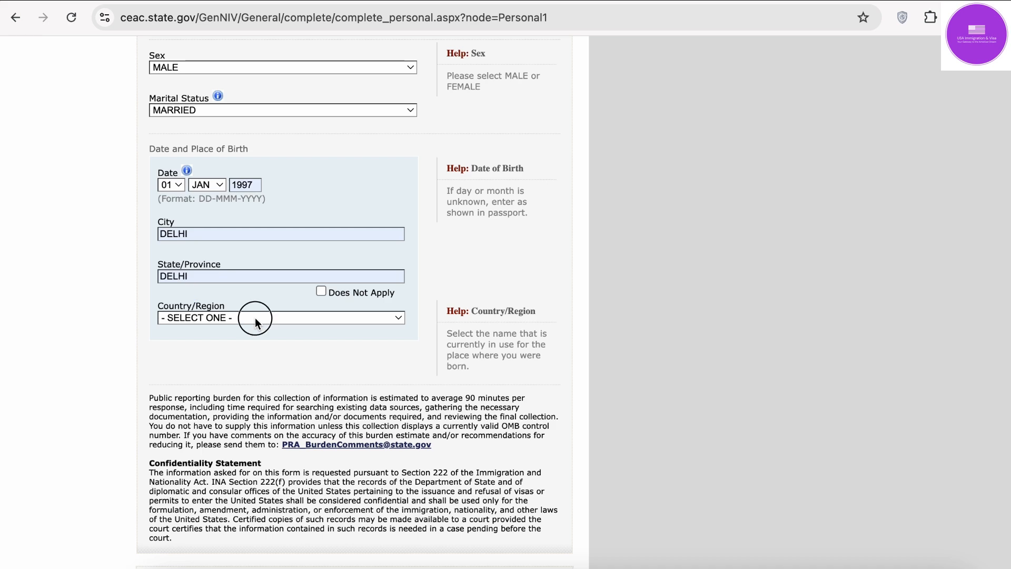
text(in)
key(Return)
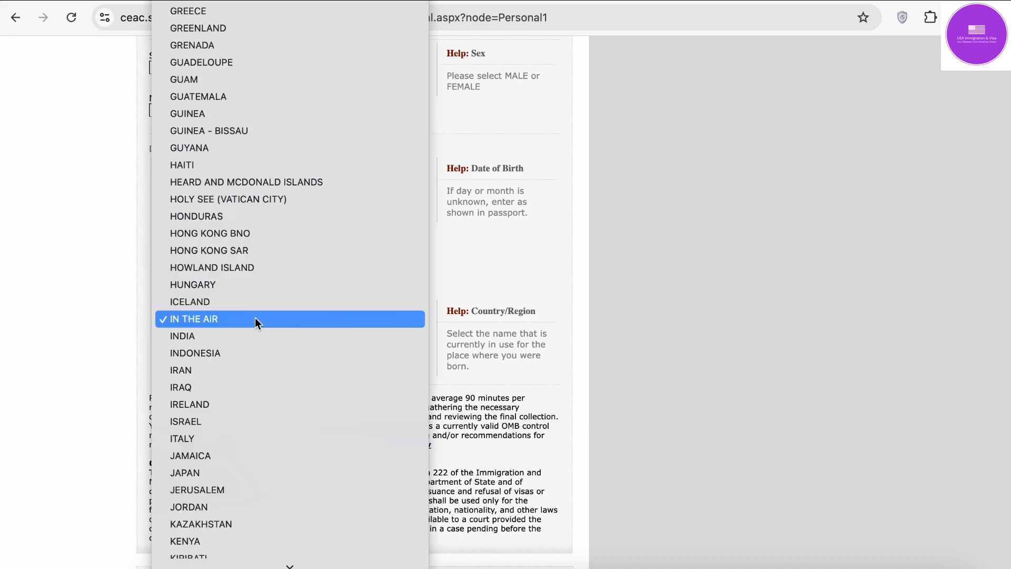
click(257, 335)
scroll(257, 330, down, 3)
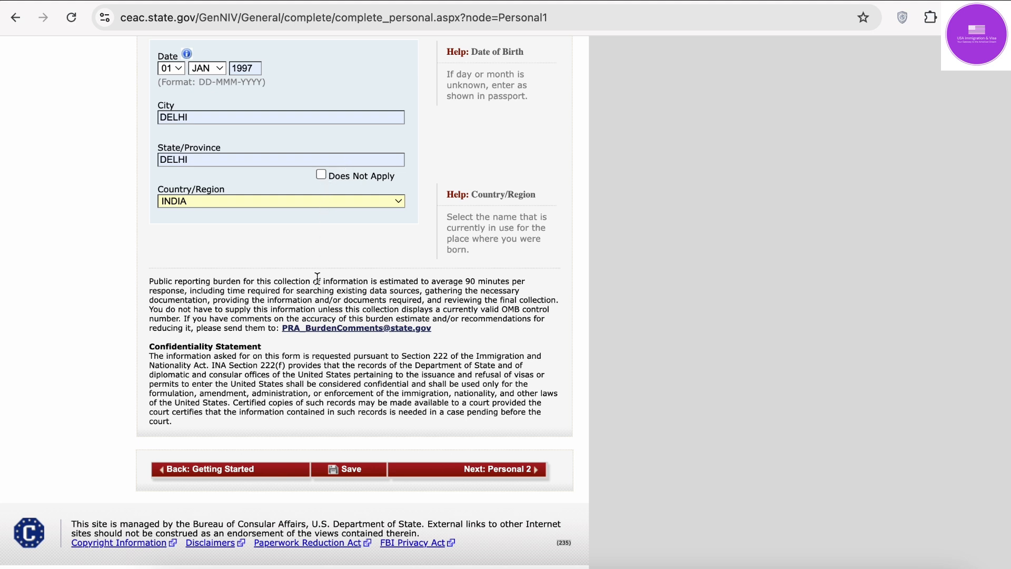
Step: Save the Personal Information 1 answers, return to the application, and go Next to Personal 2
click(355, 470)
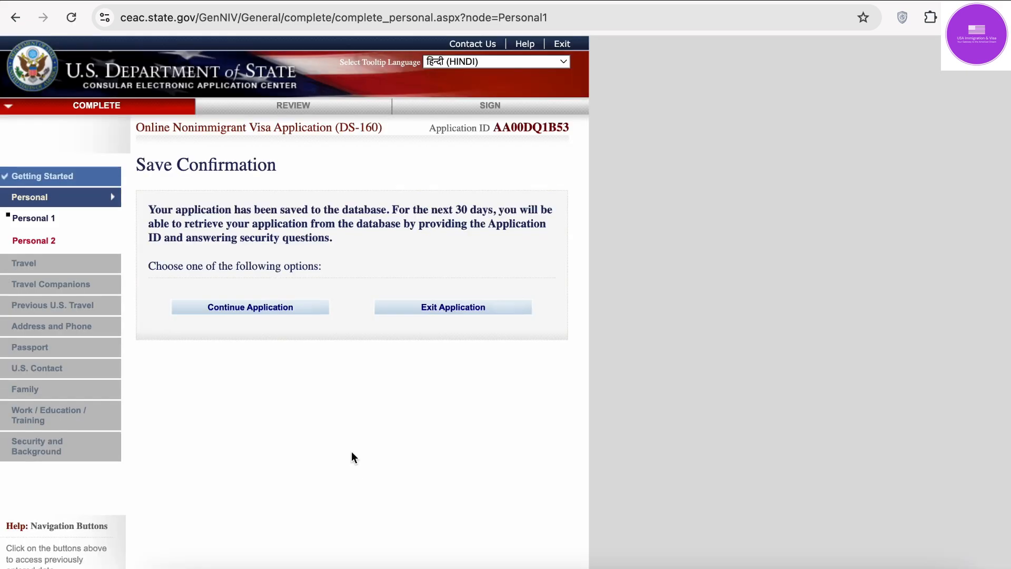
click(278, 311)
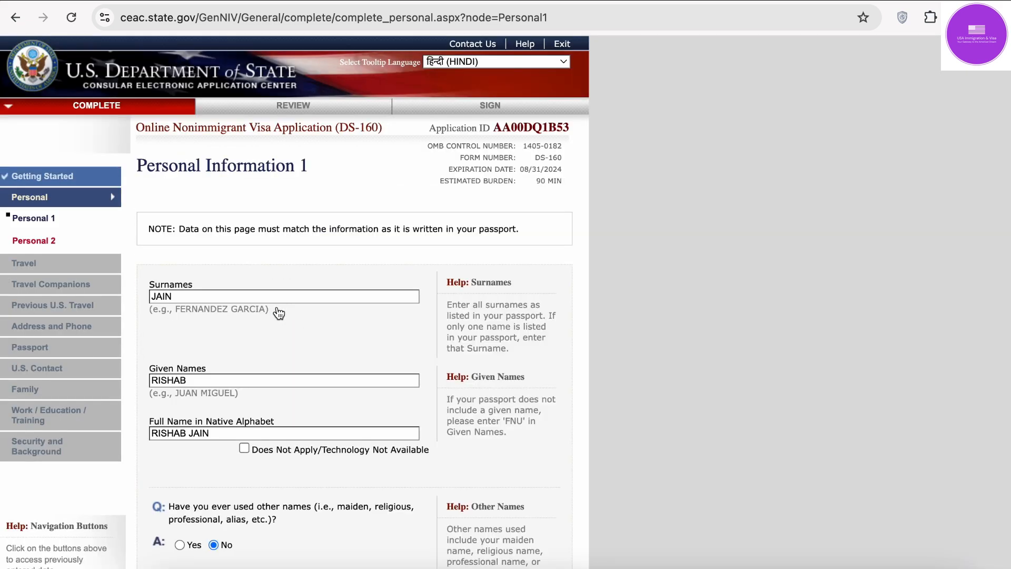
scroll(279, 313, down, 15)
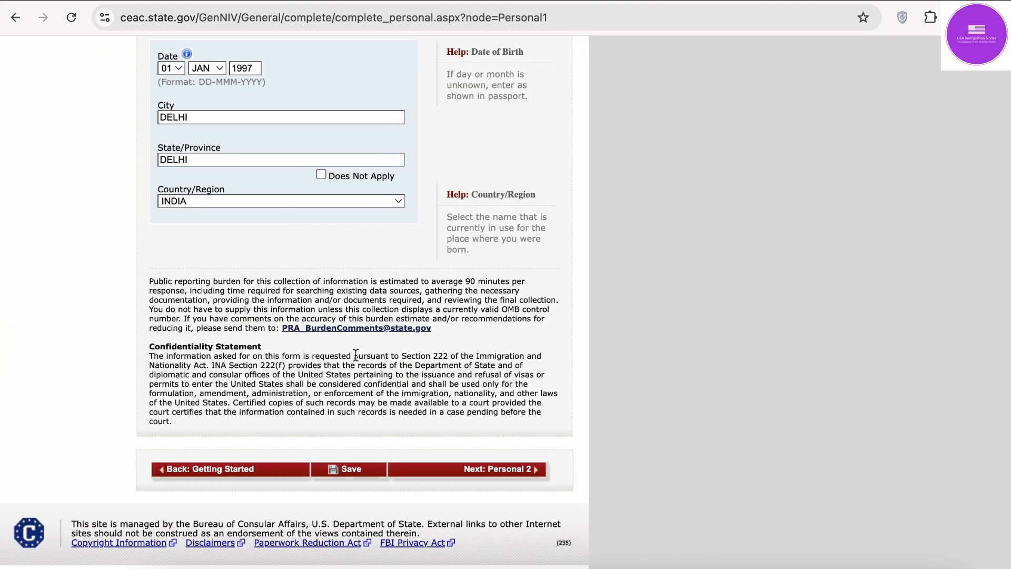
click(513, 476)
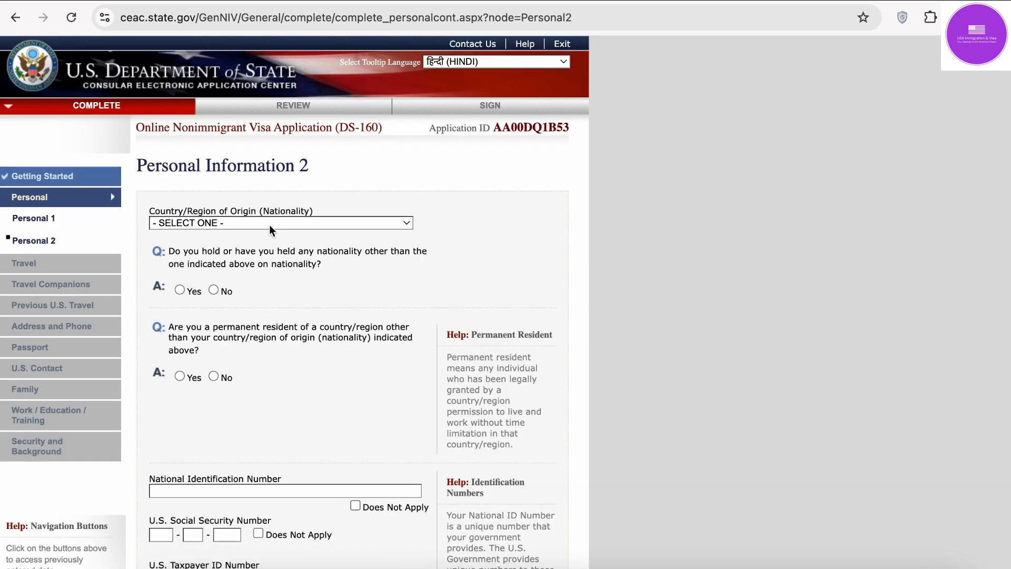
Step: Choose INDIA as nationality and answer No to other nationality and permanent residency
click(234, 222)
text(in)
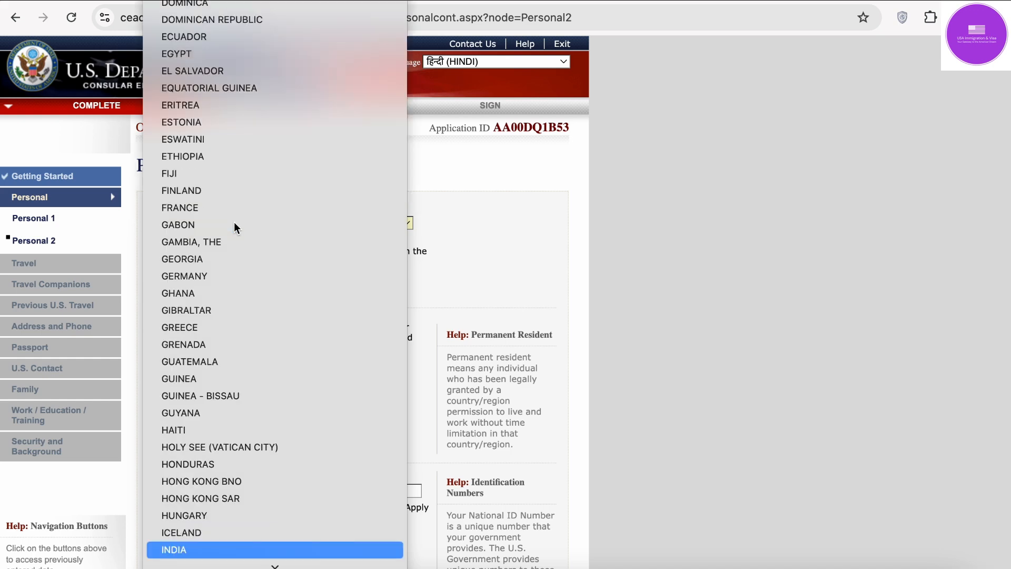
key(Return)
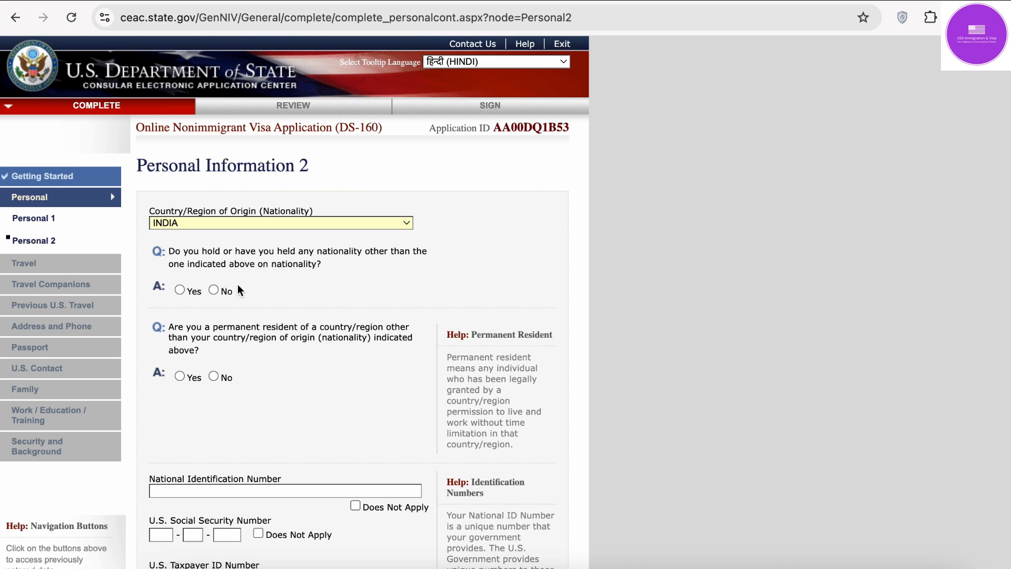
click(214, 289)
scroll(216, 289, down, 3)
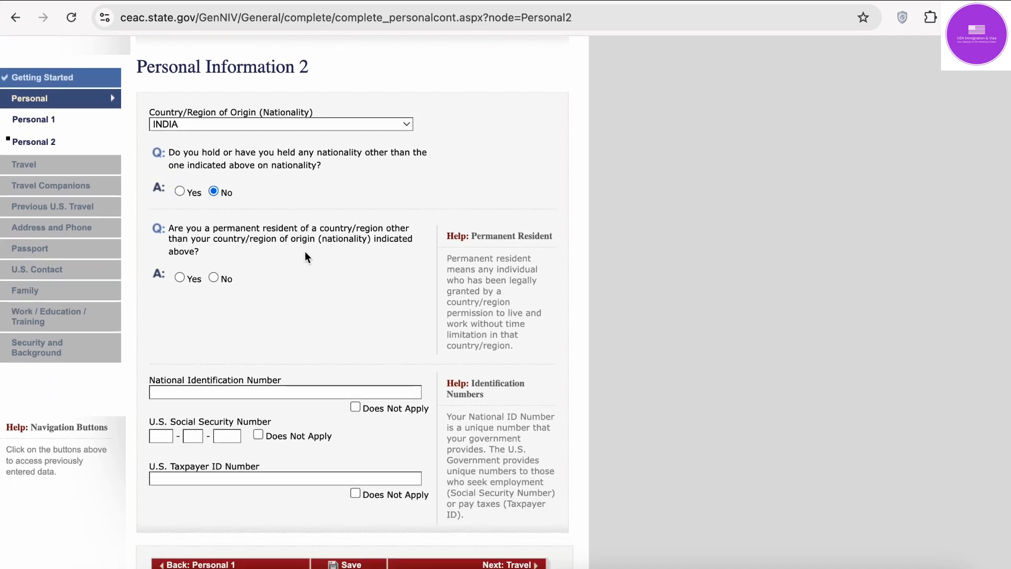
click(214, 278)
scroll(210, 277, down, 3)
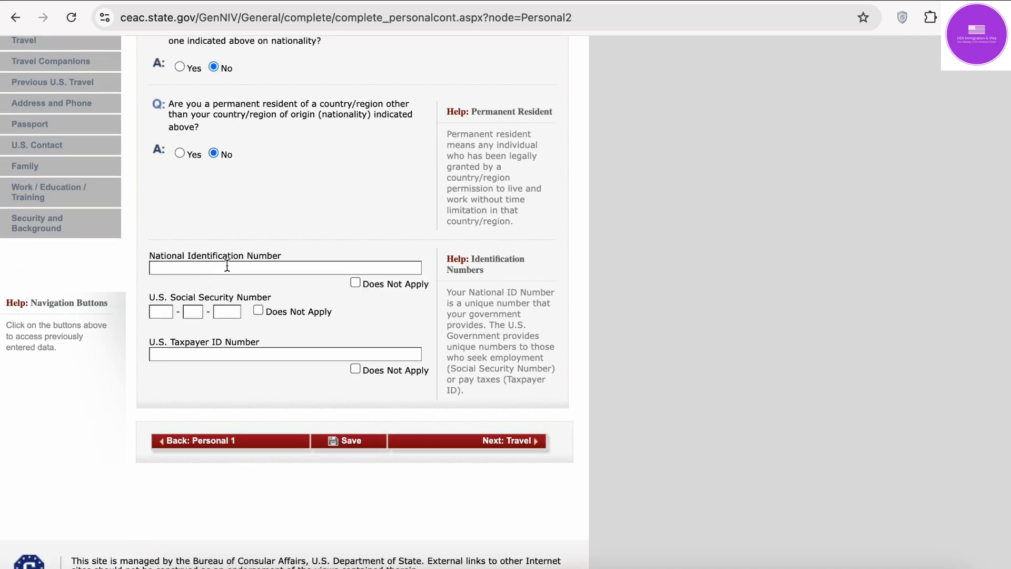
Step: Fill the National ID from autofill and mark SSN and Taxpayer ID as Does Not Apply
click(227, 267)
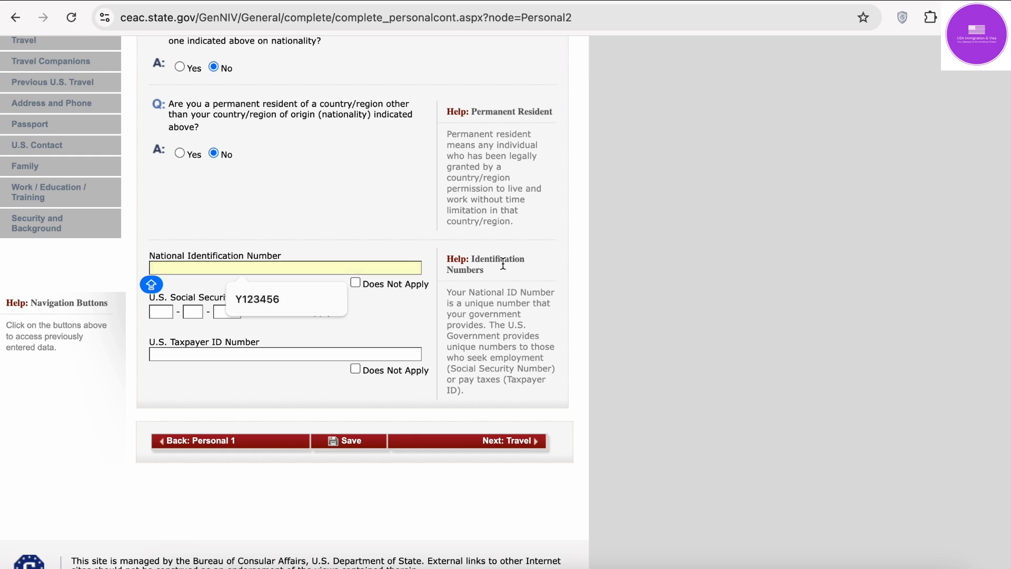
click(293, 307)
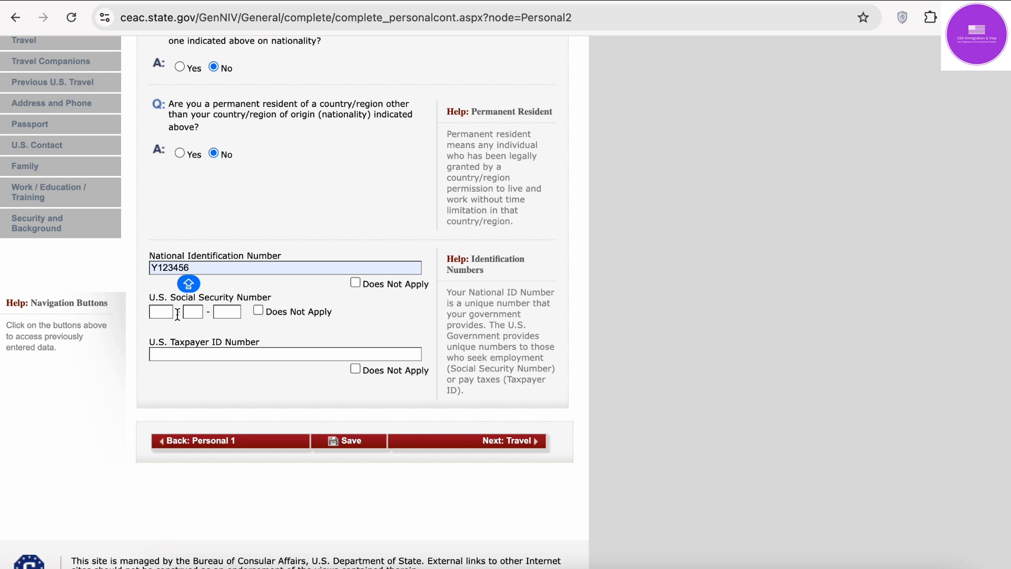
click(258, 311)
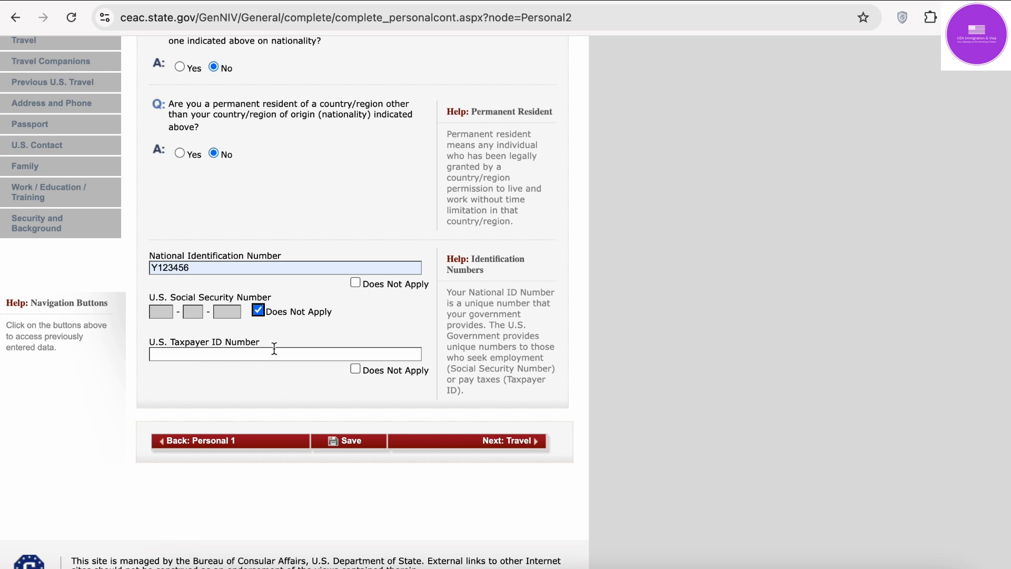
click(231, 358)
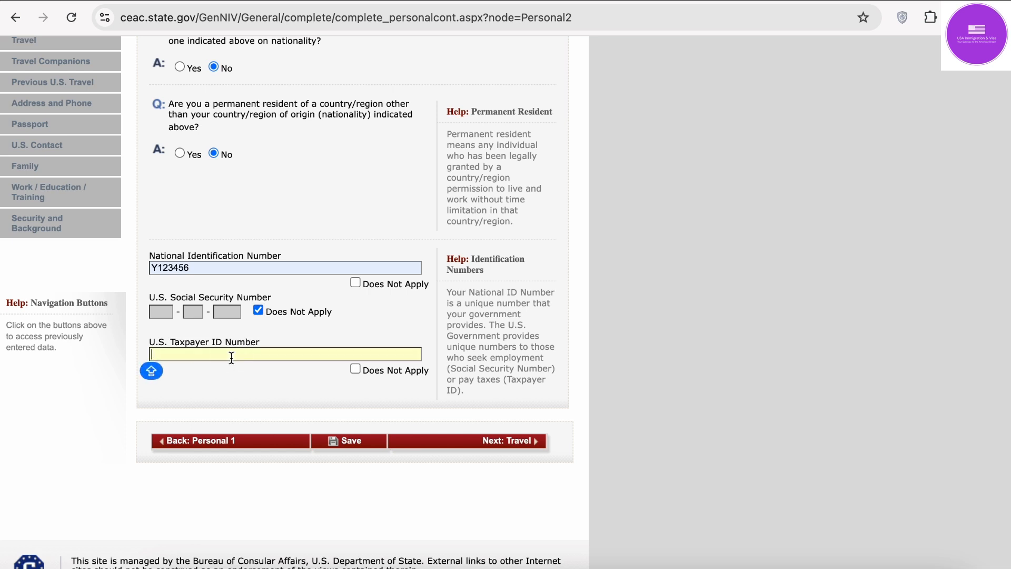
click(356, 369)
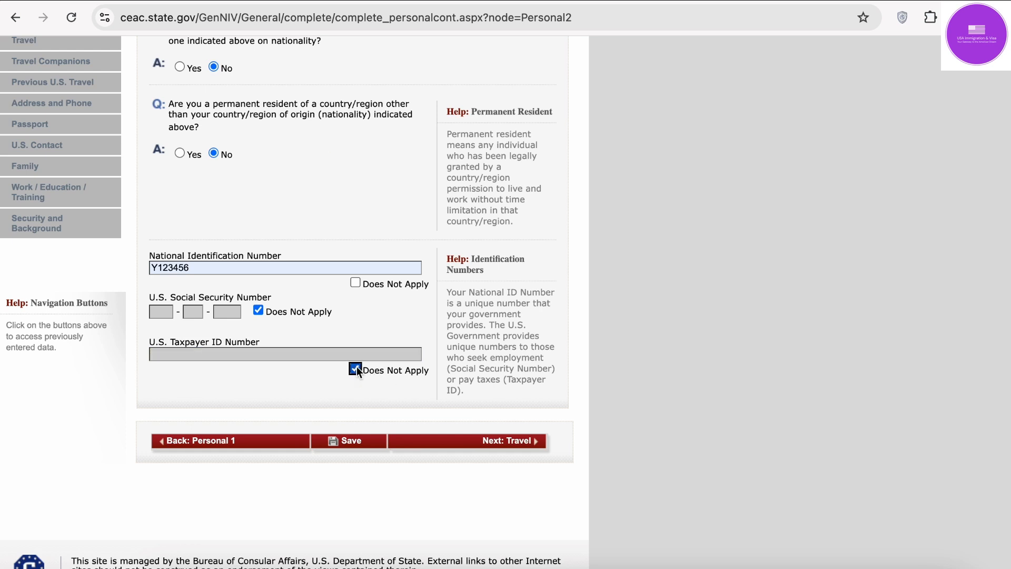
Step: Save Personal Information 2 and move on to the Travel Information page
click(350, 443)
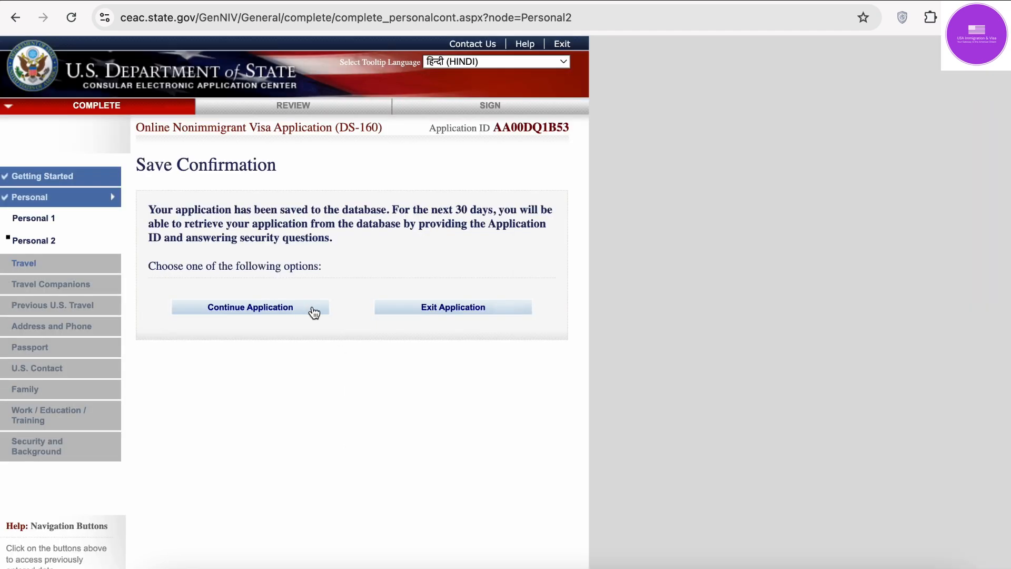
click(302, 315)
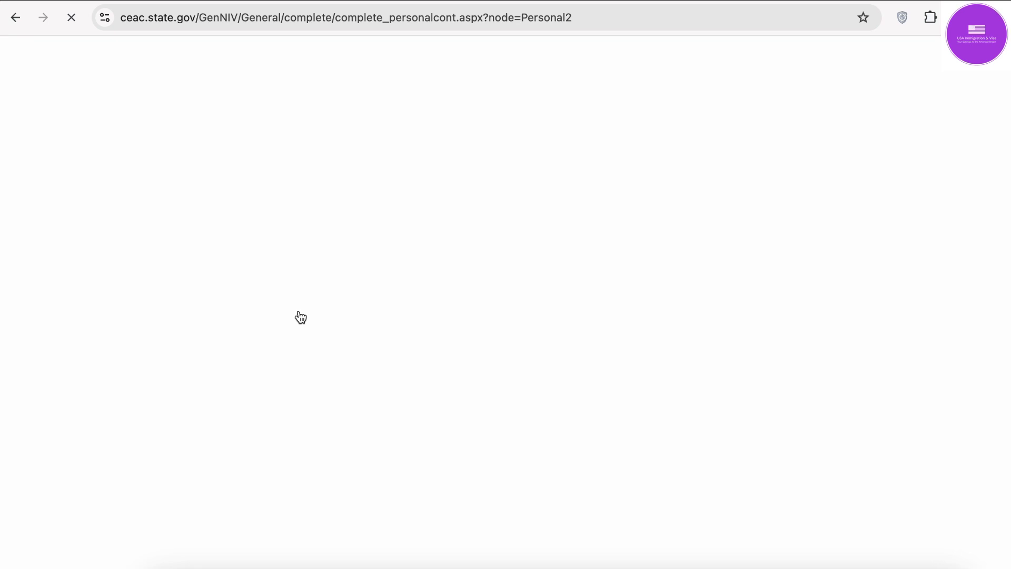
scroll(398, 322, down, 5)
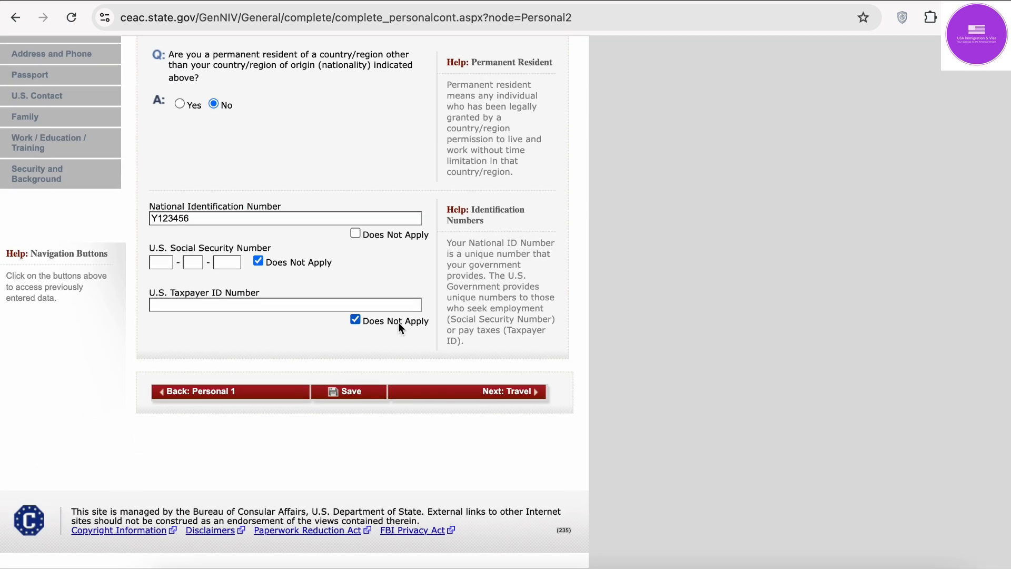
click(522, 401)
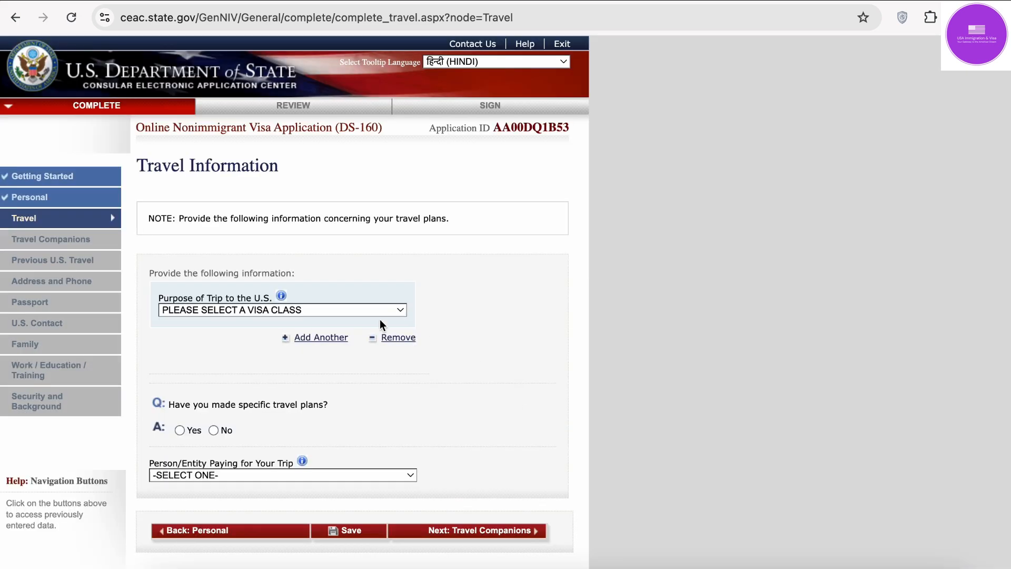
Step: Set Purpose of Trip to ACADEMIC OR LANGUAGE STUDENT (F), specified as STUDENT (F1)
scroll(345, 330, down, 2)
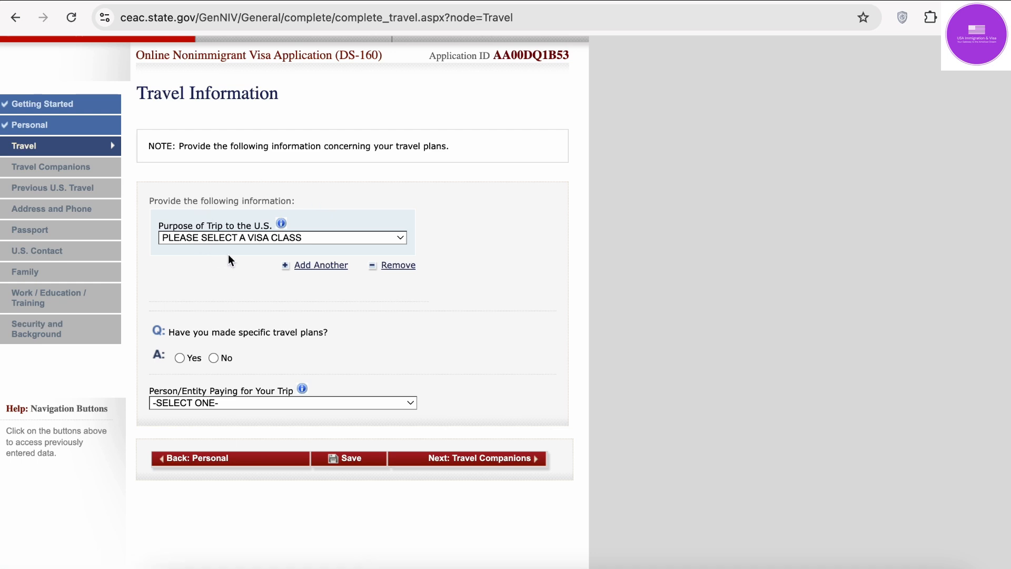
click(259, 238)
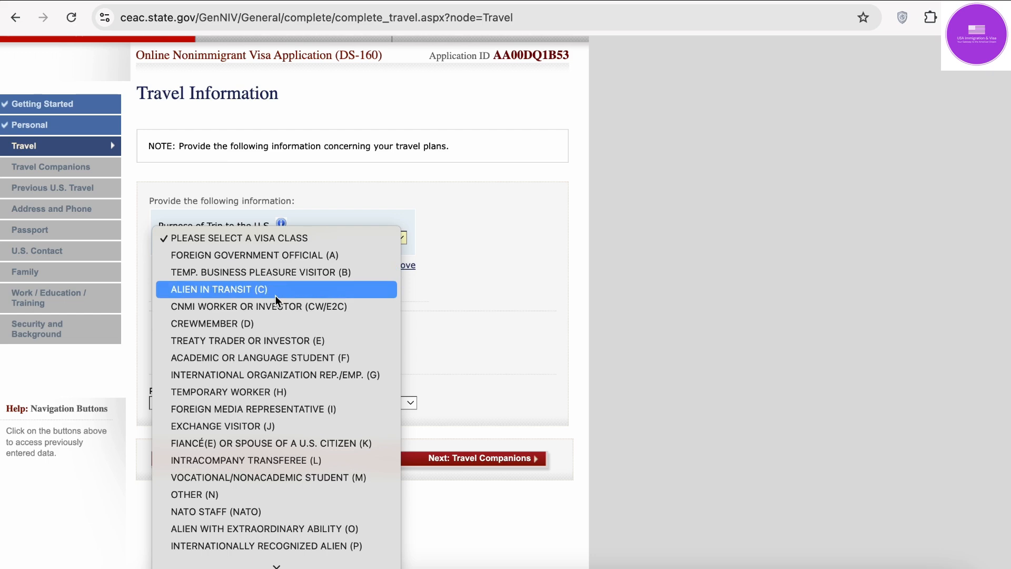
click(251, 359)
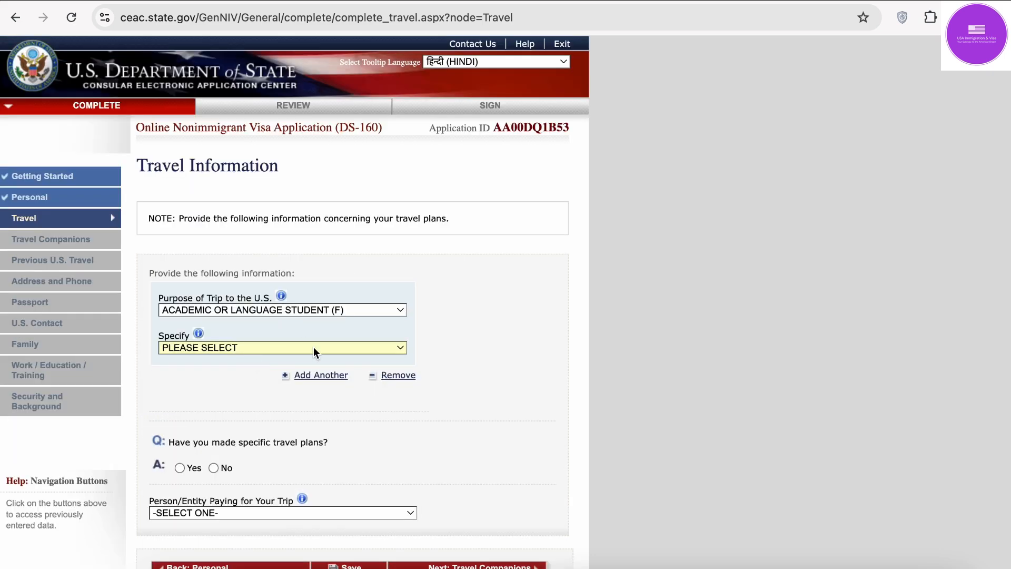
scroll(431, 275, down, 3)
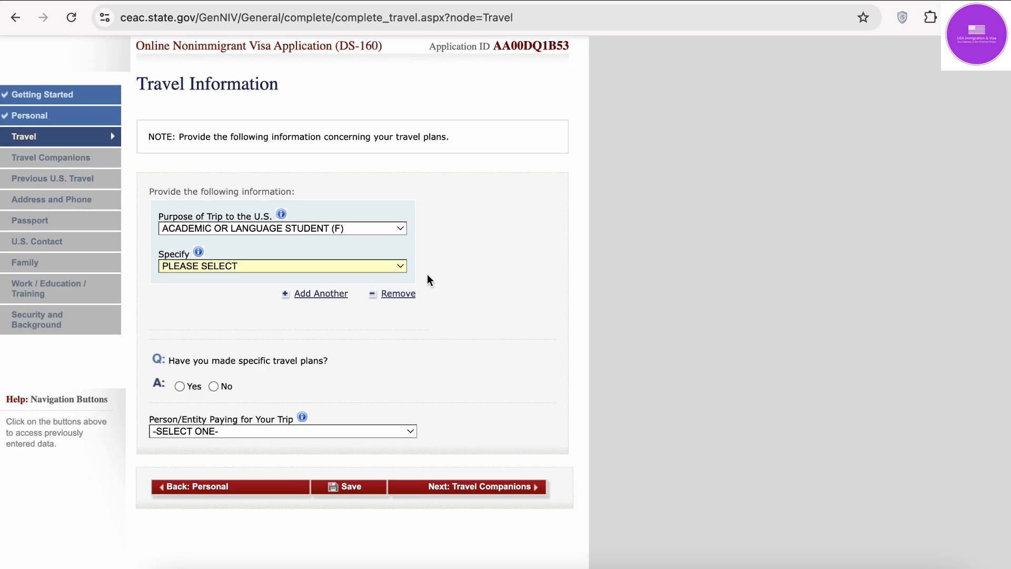
click(254, 267)
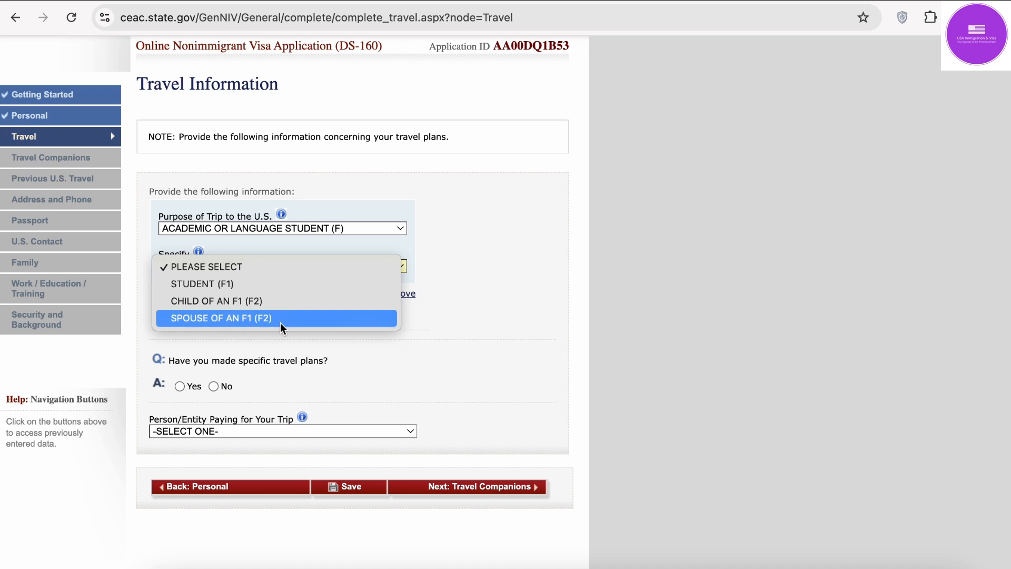
click(234, 287)
scroll(463, 308, up, 3)
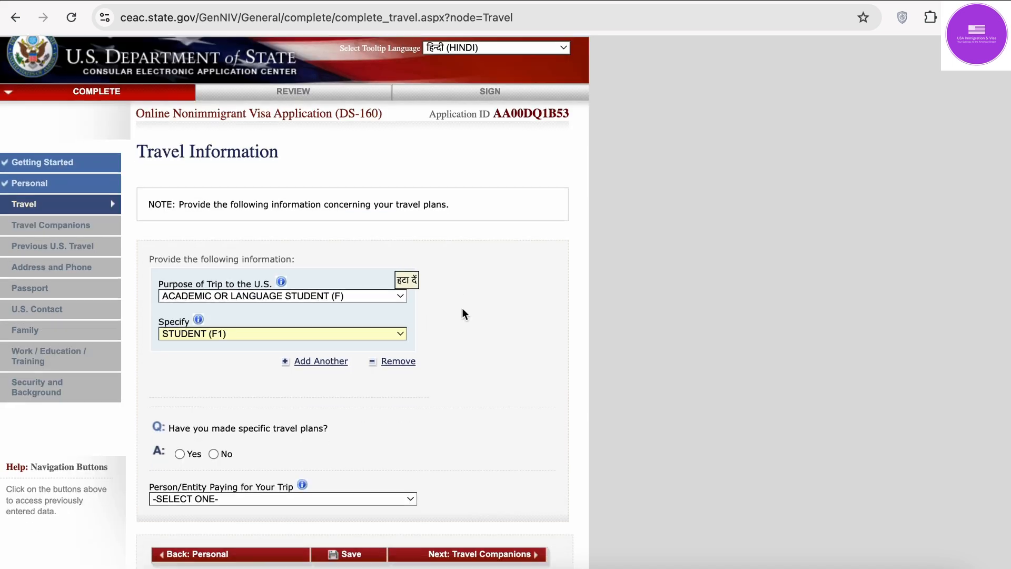
scroll(462, 314, down, 5)
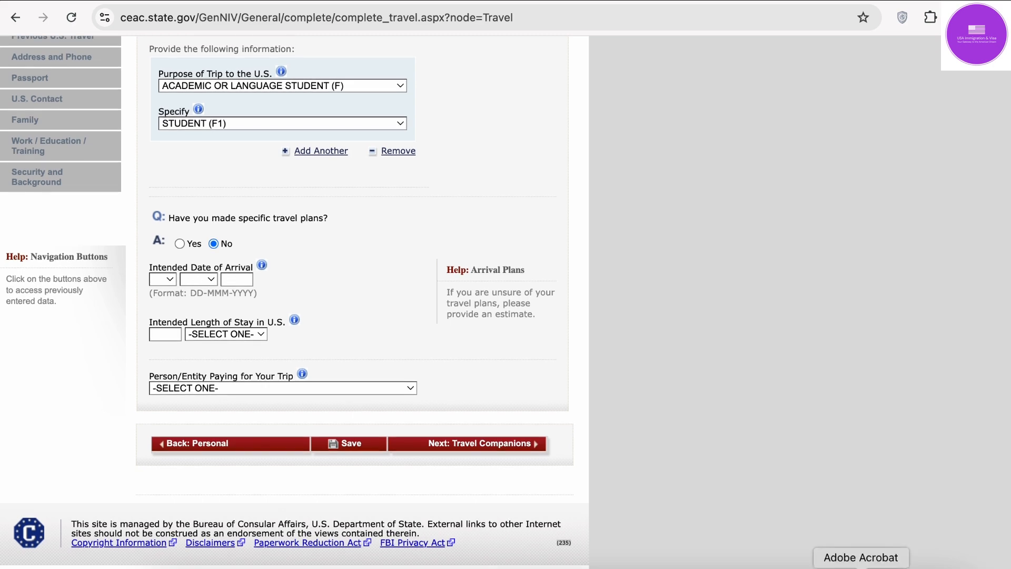
click(861, 566)
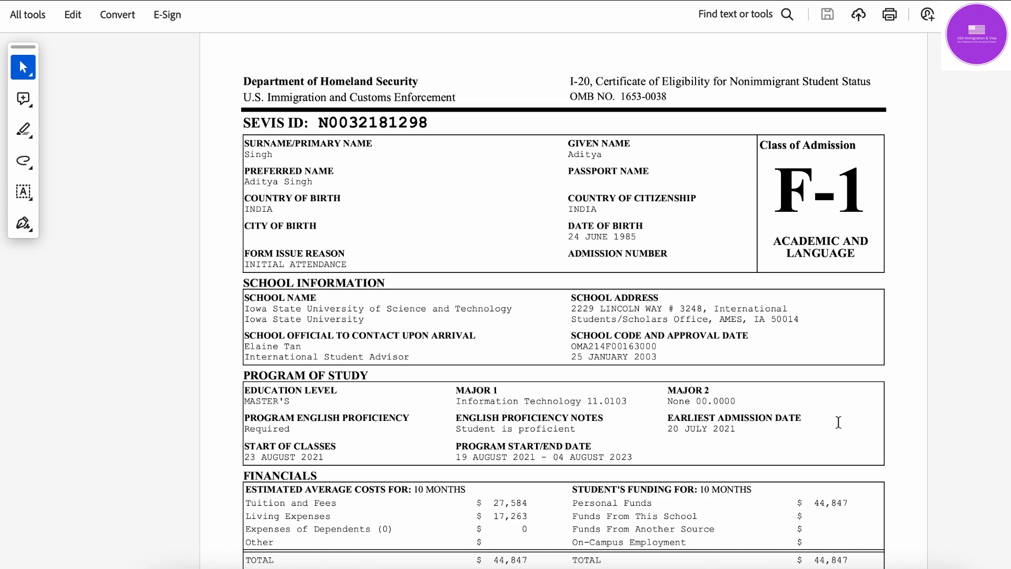
scroll(586, 415, down, 3)
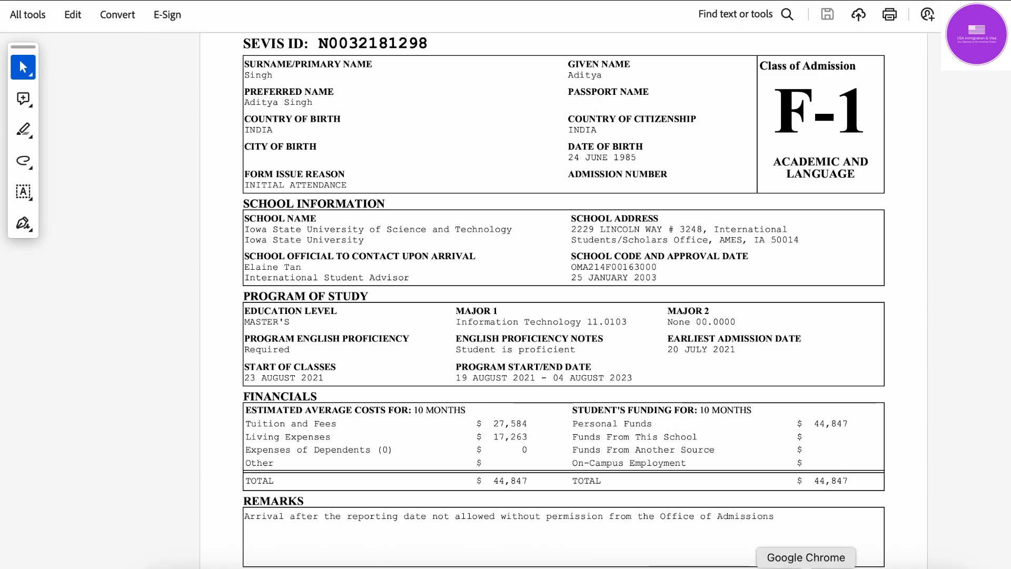
click(806, 566)
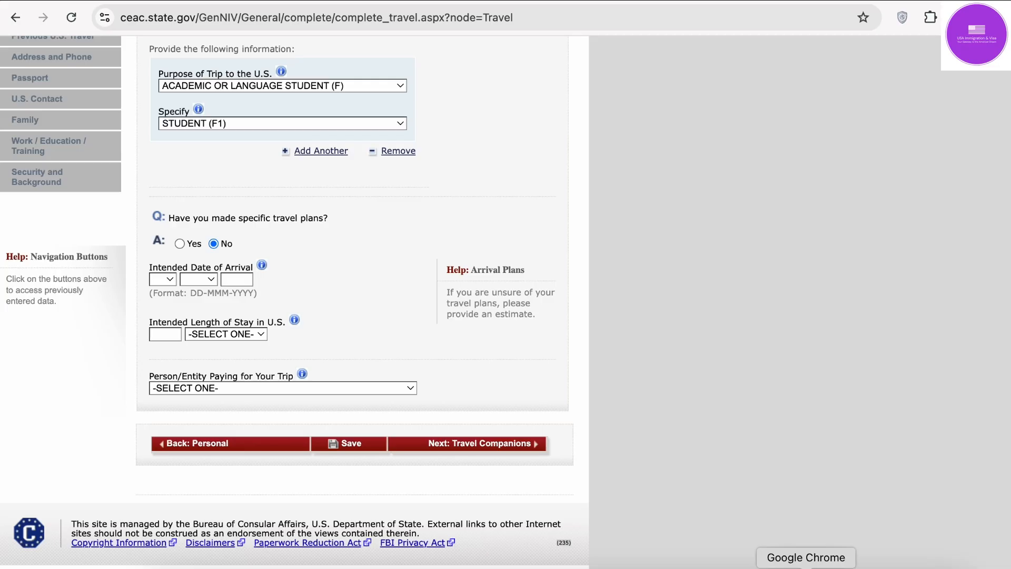
click(172, 279)
Step: Enter intended arrival date 05 AUG 2024, then bring the I-20 back up in Acrobat
scroll(165, 450, down, 5)
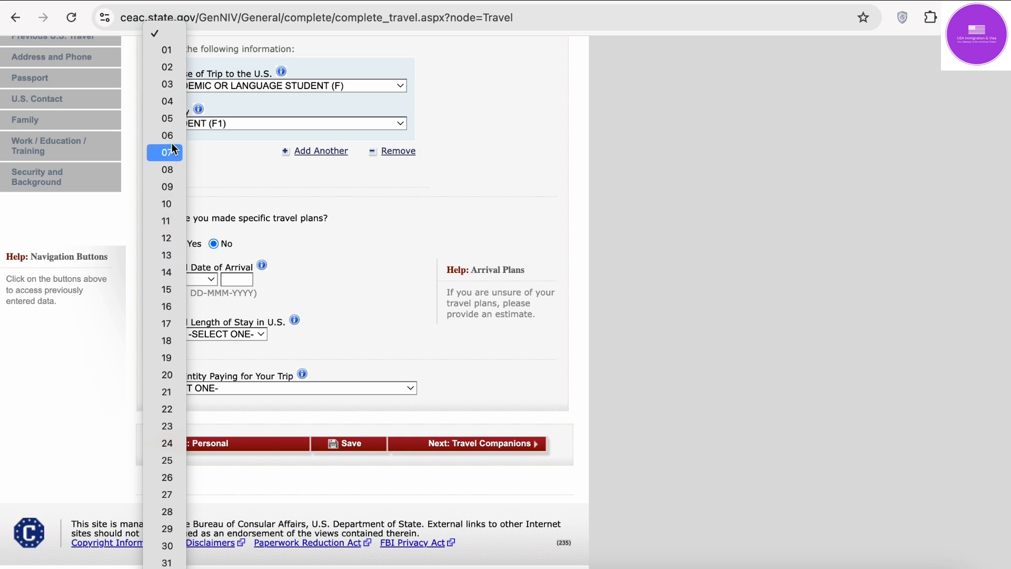
click(167, 119)
click(199, 280)
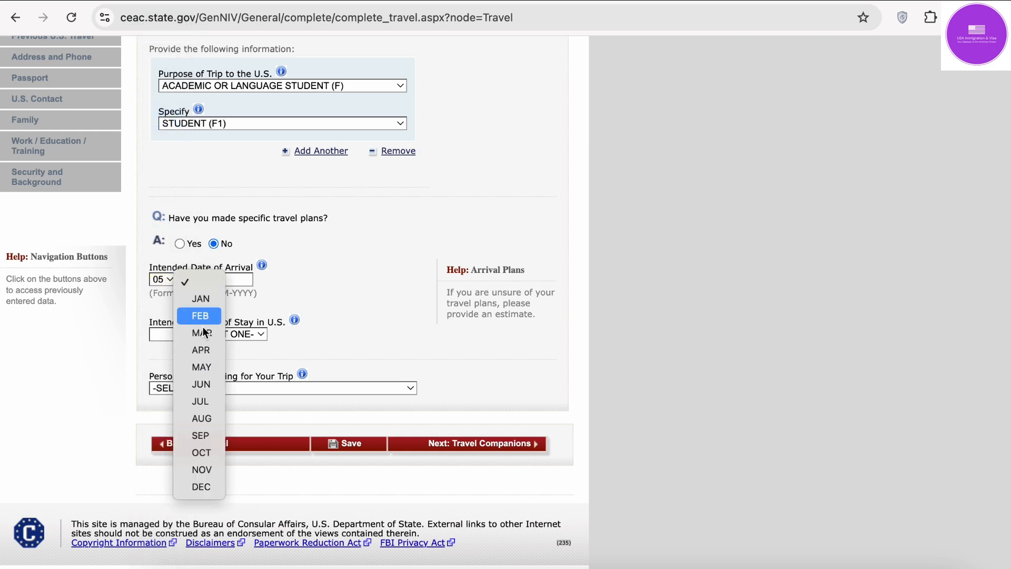
click(202, 418)
click(236, 279)
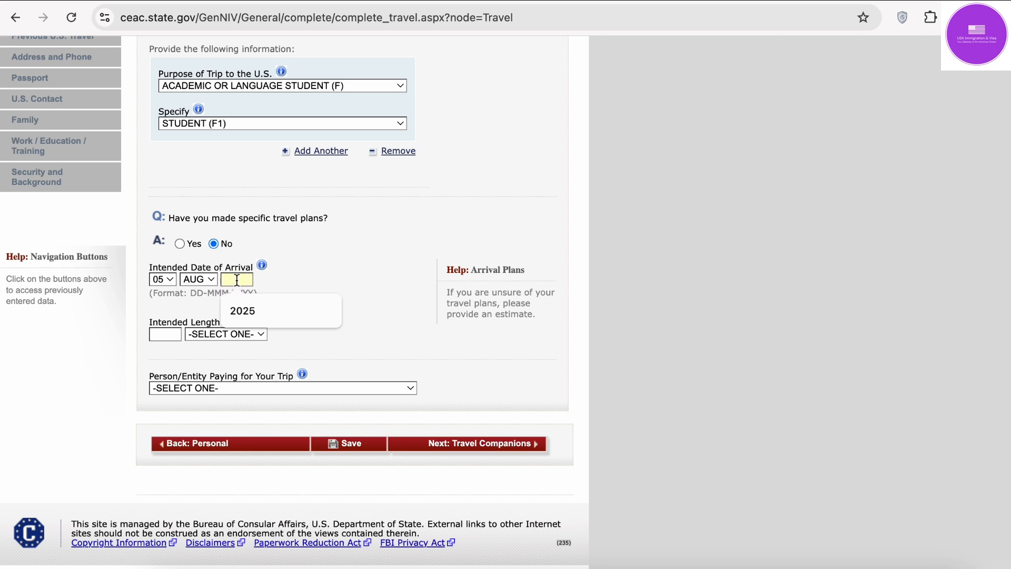
text(2024)
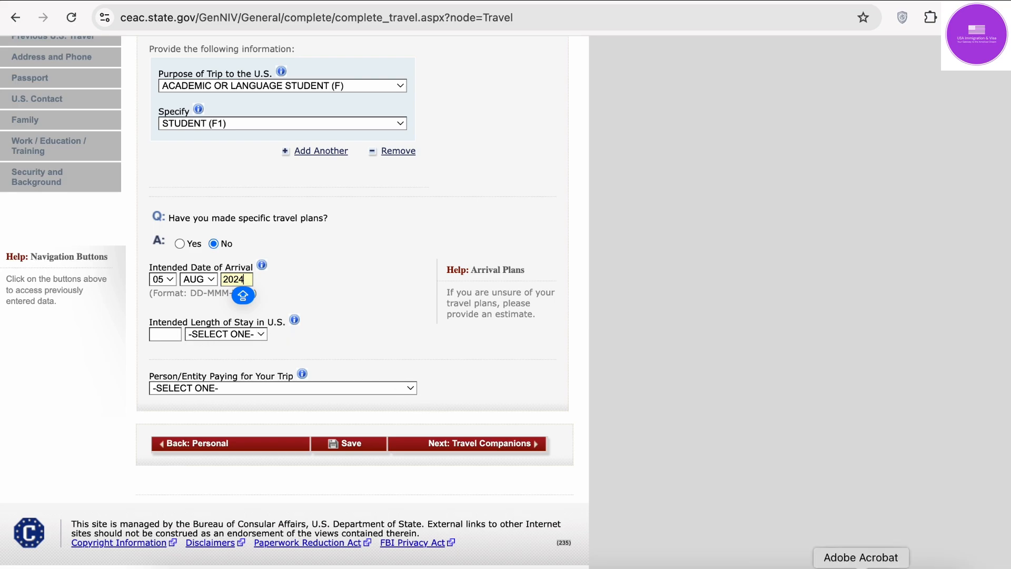
click(862, 567)
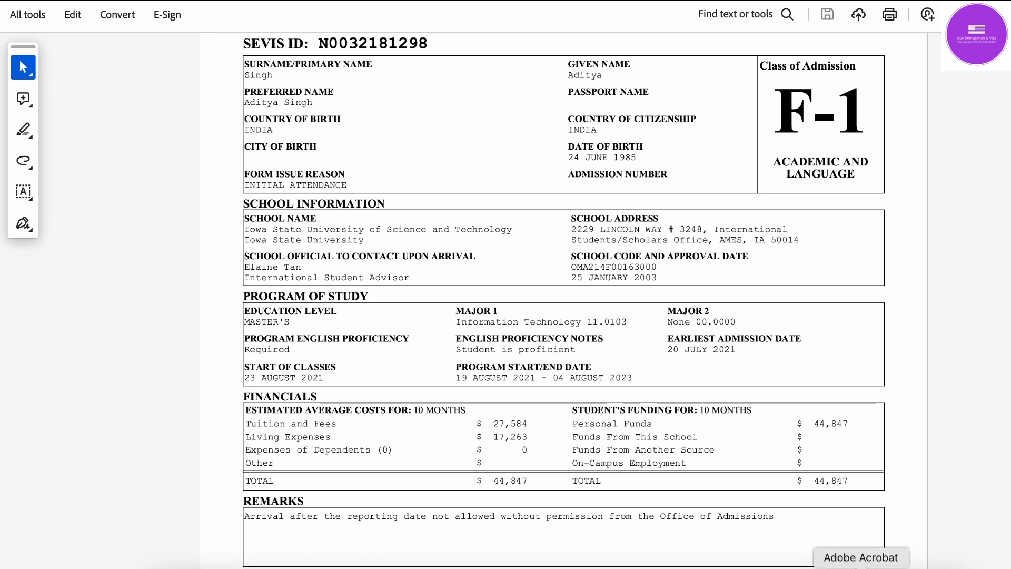
Step: Set the intended length of stay to 2 YEAR(S)
click(806, 568)
click(154, 334)
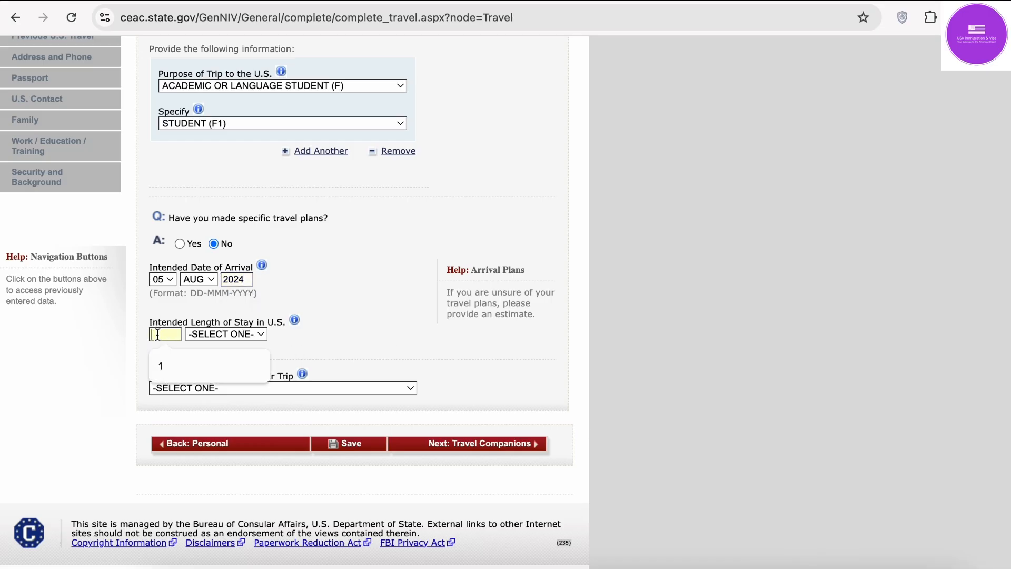
click(231, 334)
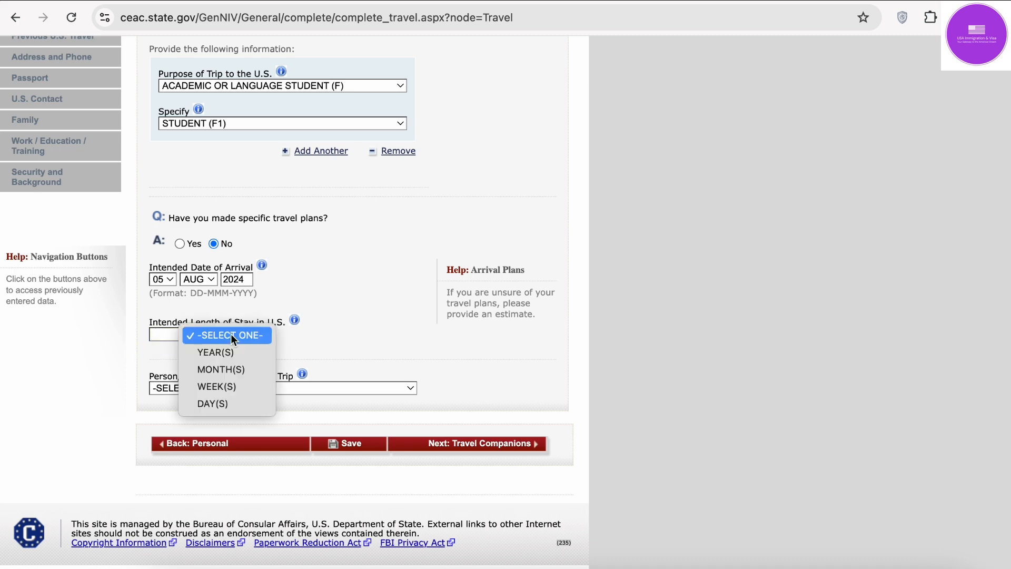
click(236, 353)
scroll(179, 335, up, 5)
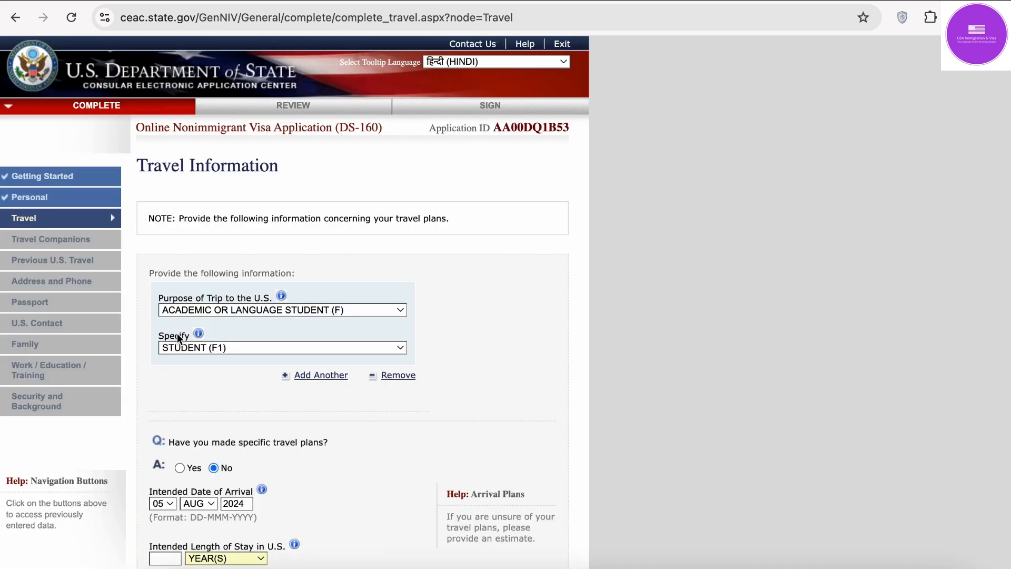
scroll(177, 333, down, 4)
click(160, 382)
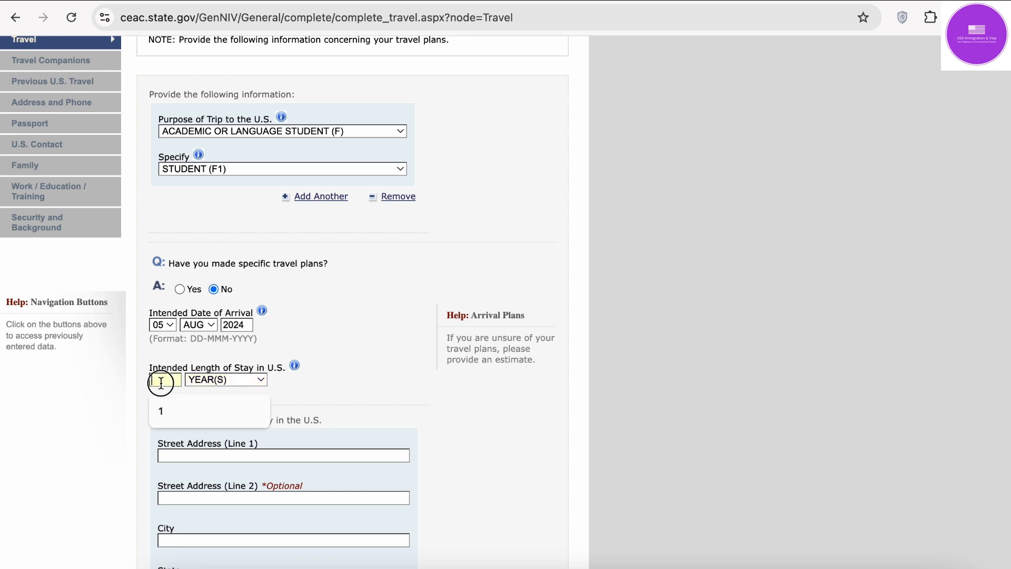
text(2)
Step: Turn on Caps Lock and place the cursor in Street Address Line 1 of the U.S. address
scroll(160, 383, down, 2)
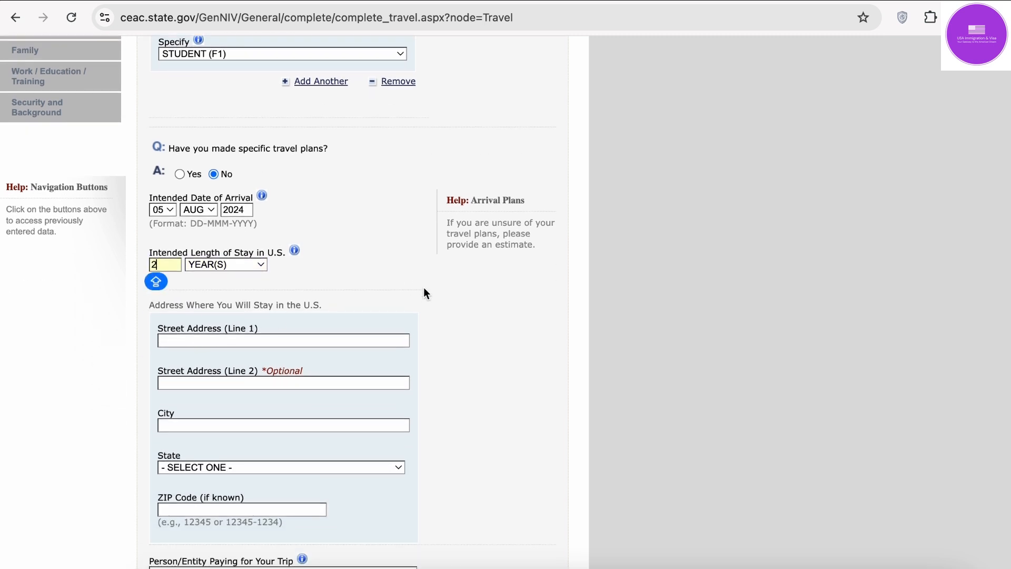
scroll(424, 291, down, 2)
key(Caps_Lock)
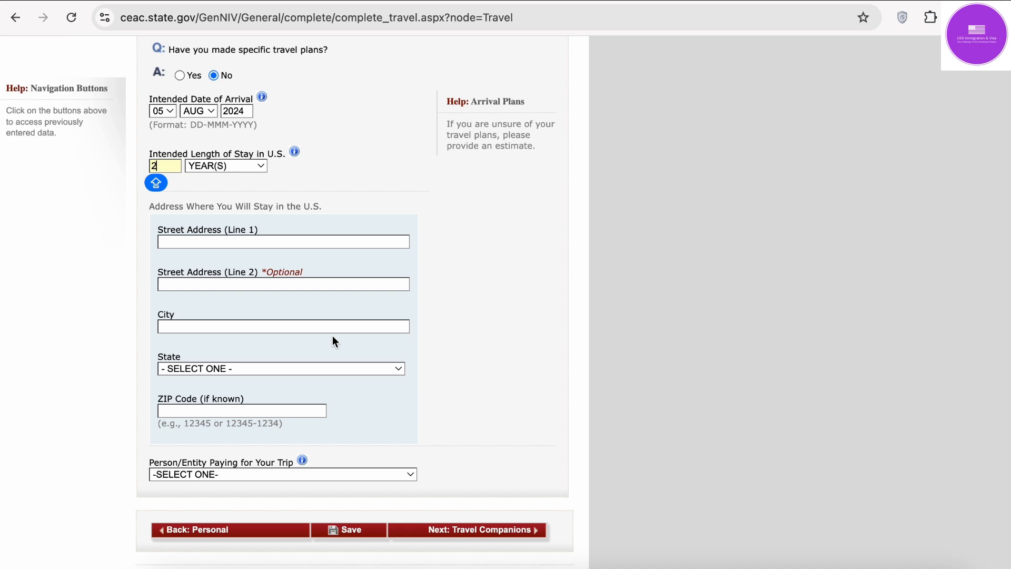
click(269, 246)
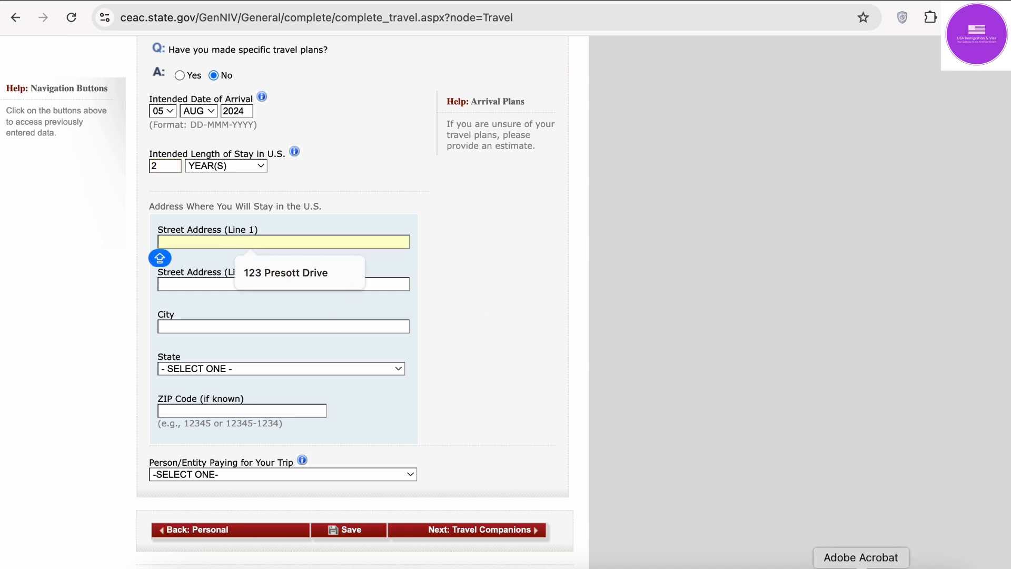
Step: Enter 2229 LINCOLN WAY in Street Address Line 1, reading it from the I-20
click(862, 565)
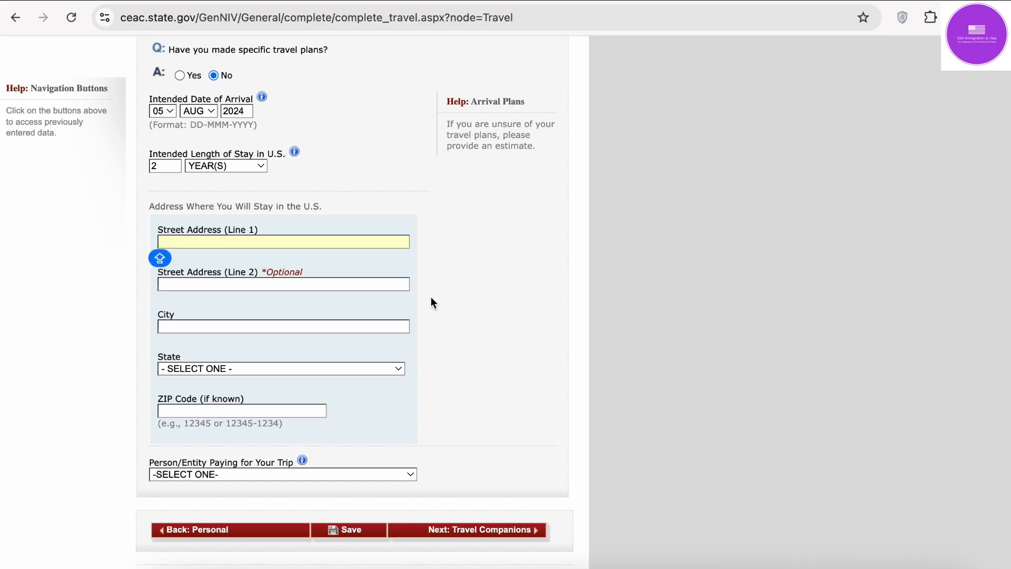
text(22)
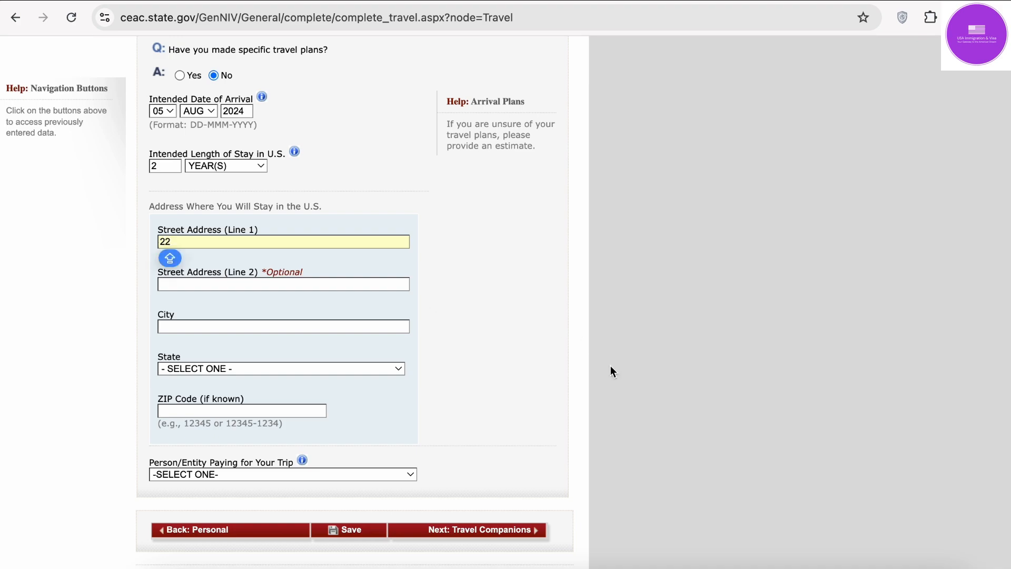
text(2)
click(862, 568)
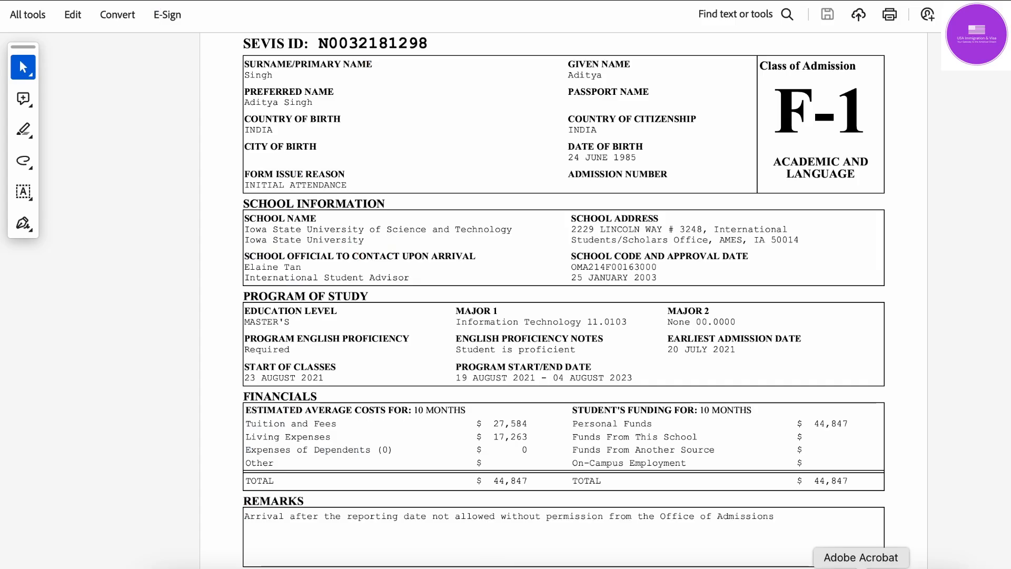
click(806, 568)
text(9 )
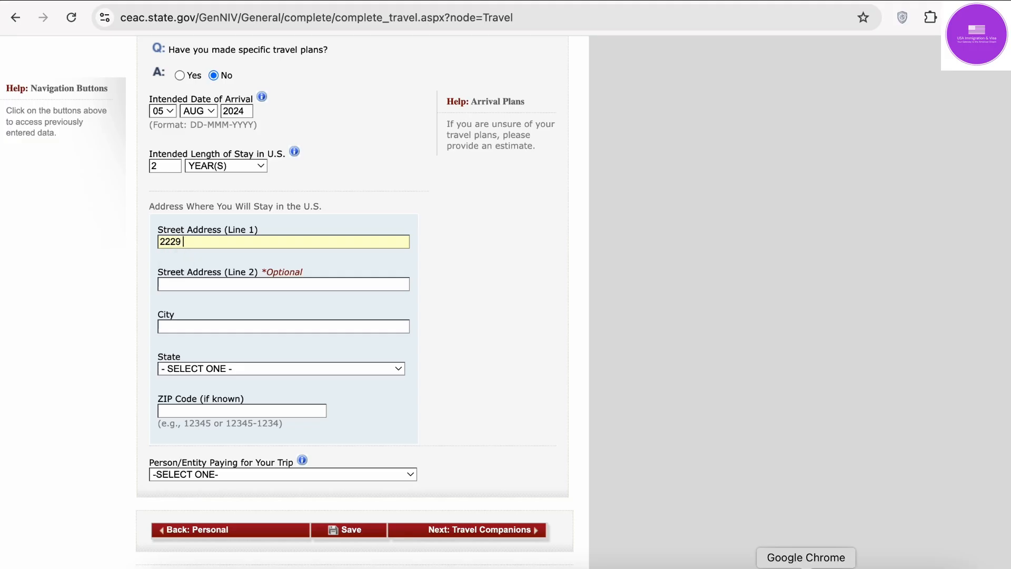
text(LINCOLN WAY)
Step: Add '3248 INTERNATIONAL STUD' from the I-20, then cut the suite text out of line 1
click(862, 567)
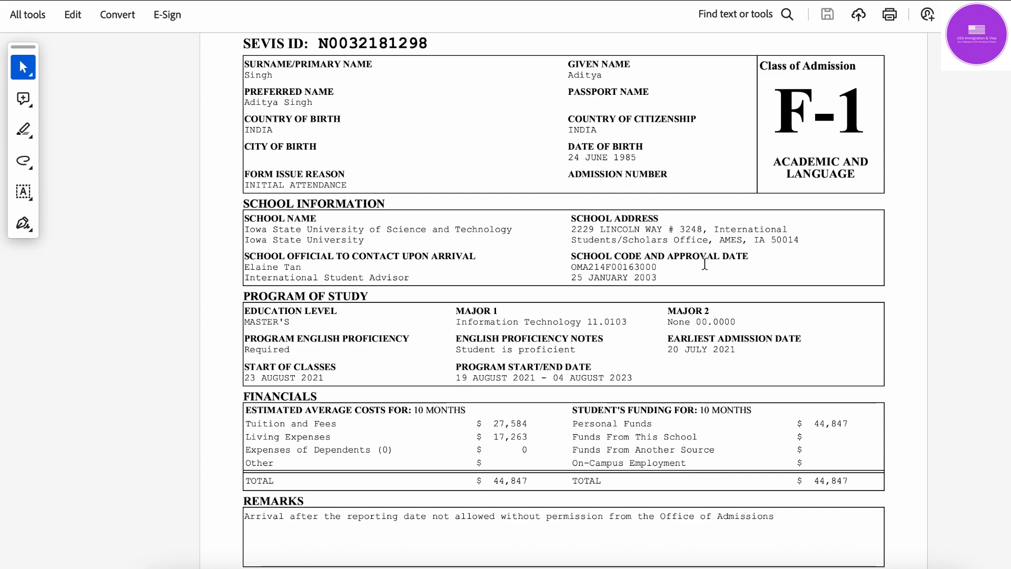
click(806, 567)
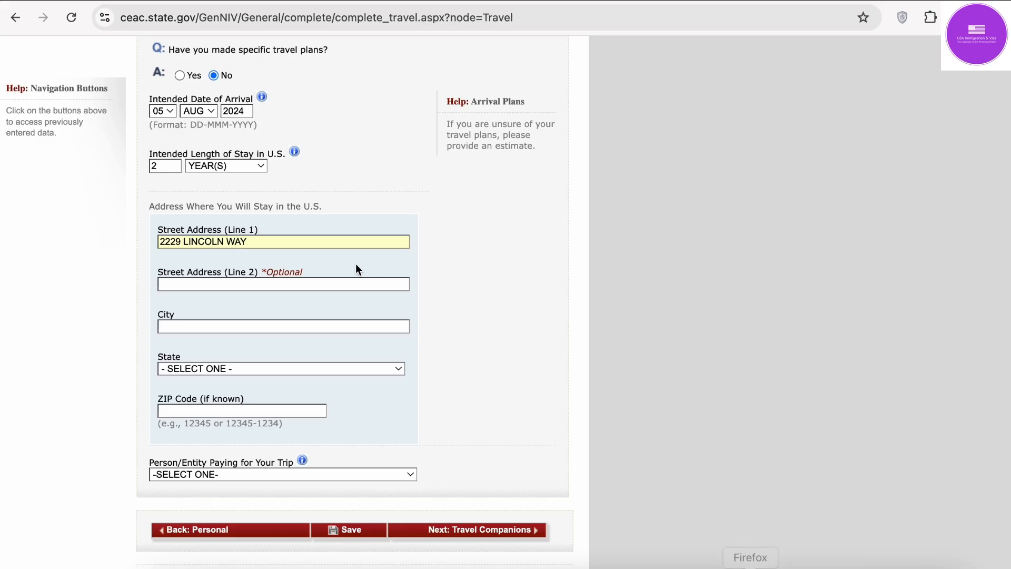
text(3248 INT)
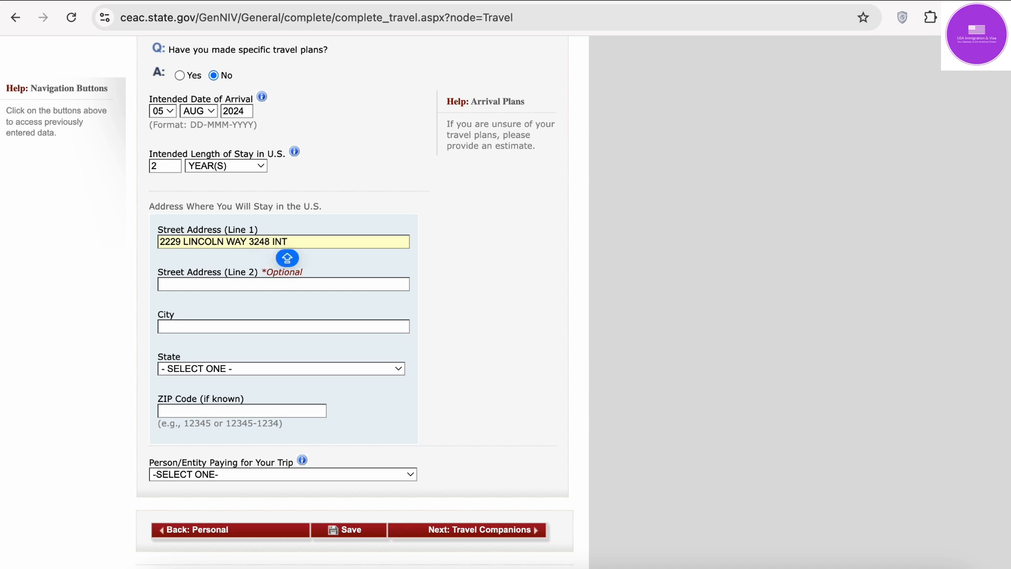
text(ERNATIO)
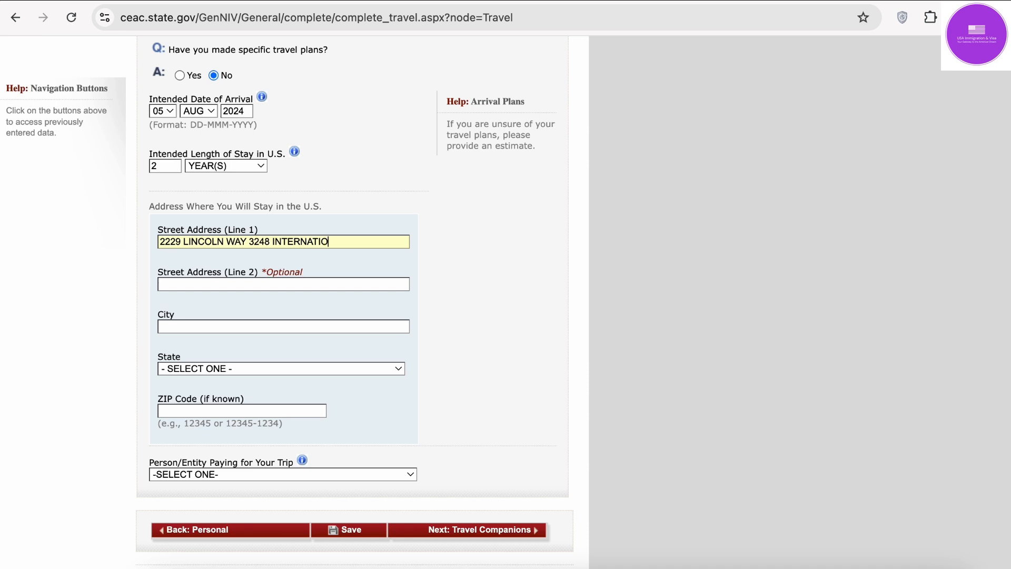
text(NAL STUD)
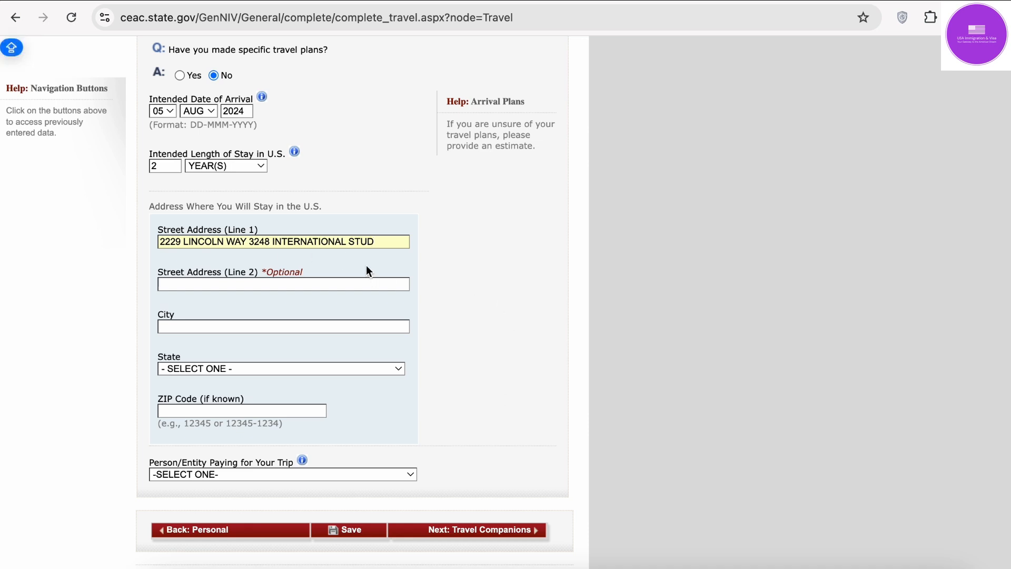
drag(388, 241, 251, 244)
key(BackSpace)
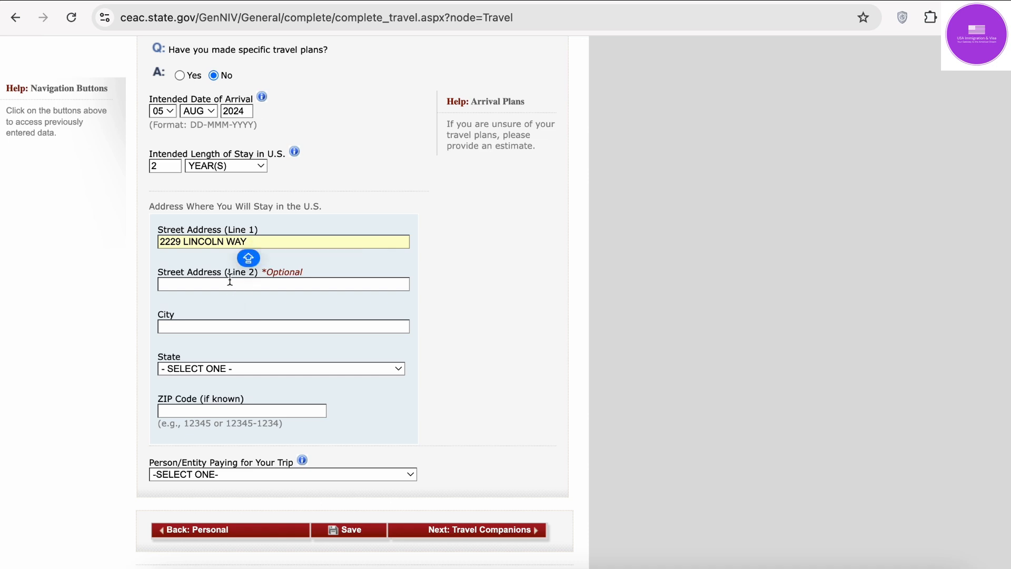
Step: Fill Street Address Line 2 with the pasted suite text plus 'ENTS SCHOLERS OFF', checking the I-20
click(231, 282)
text(3248 INTERNATIONAL STUD)
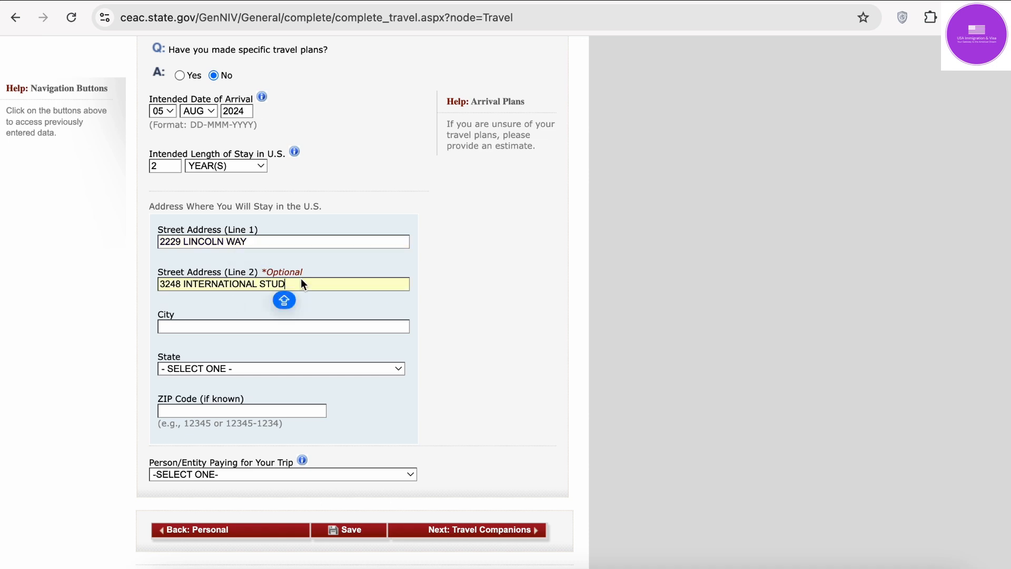
text(ENTS)
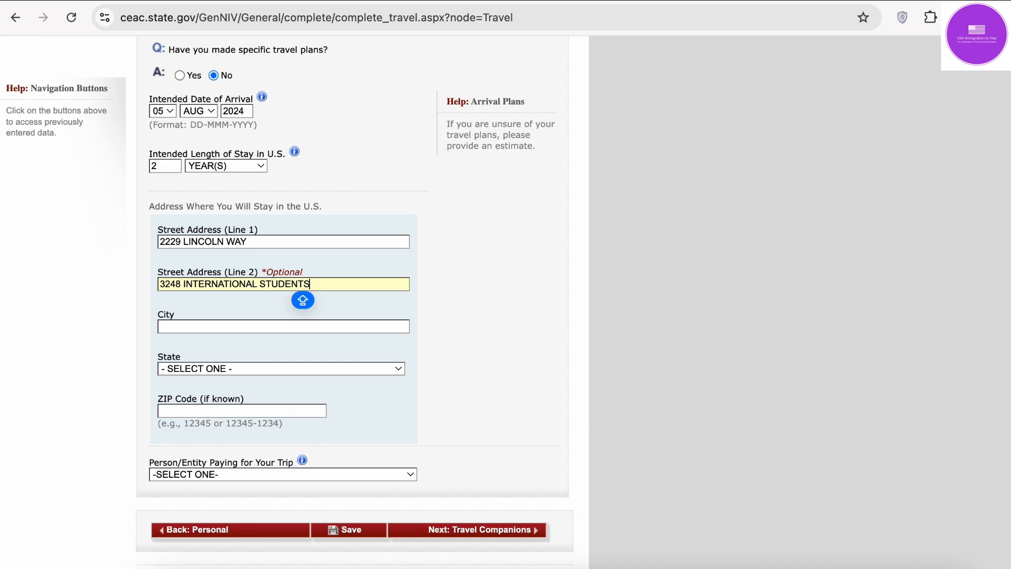
text( SCHOLE)
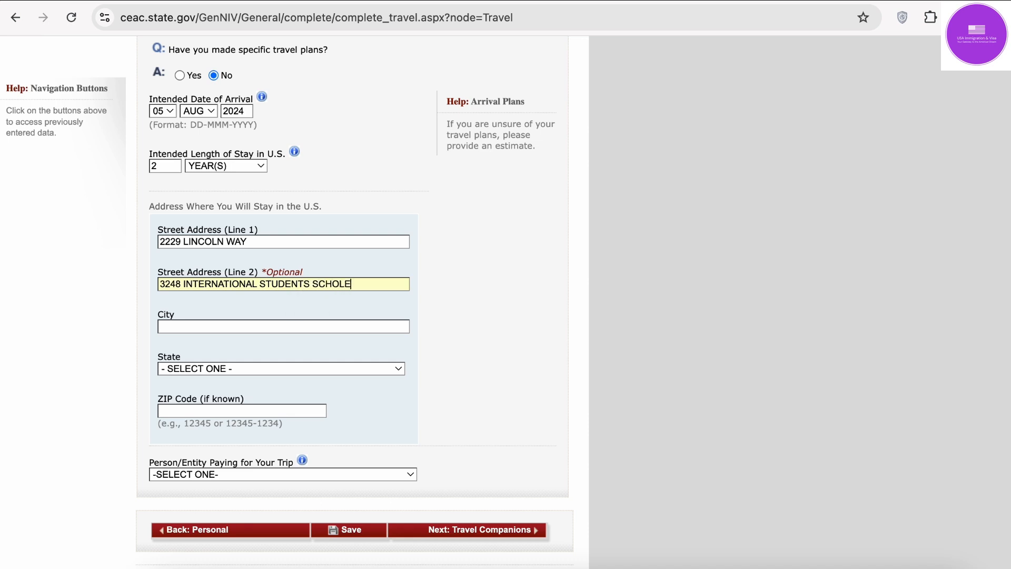
text(RS OFF)
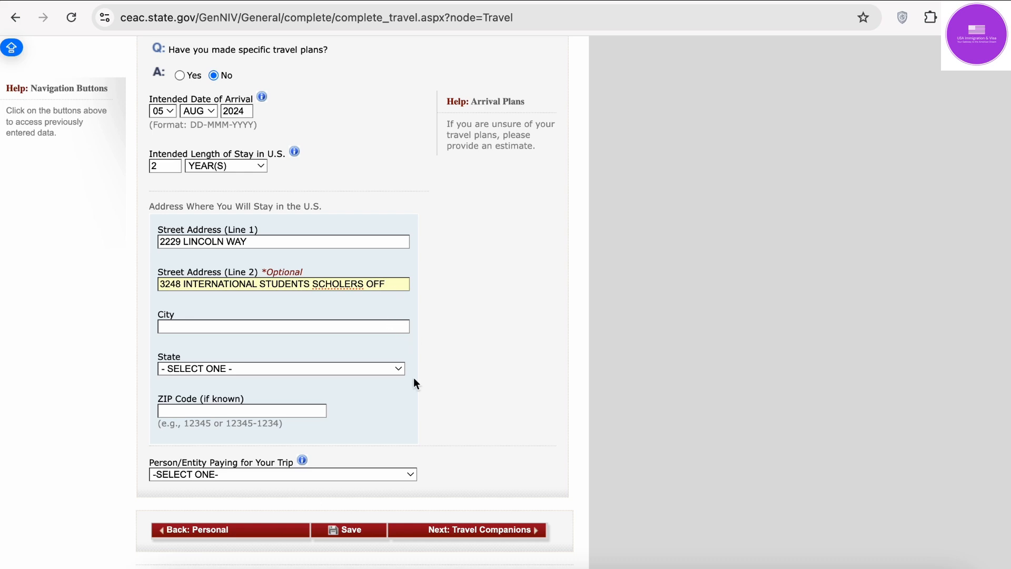
click(864, 566)
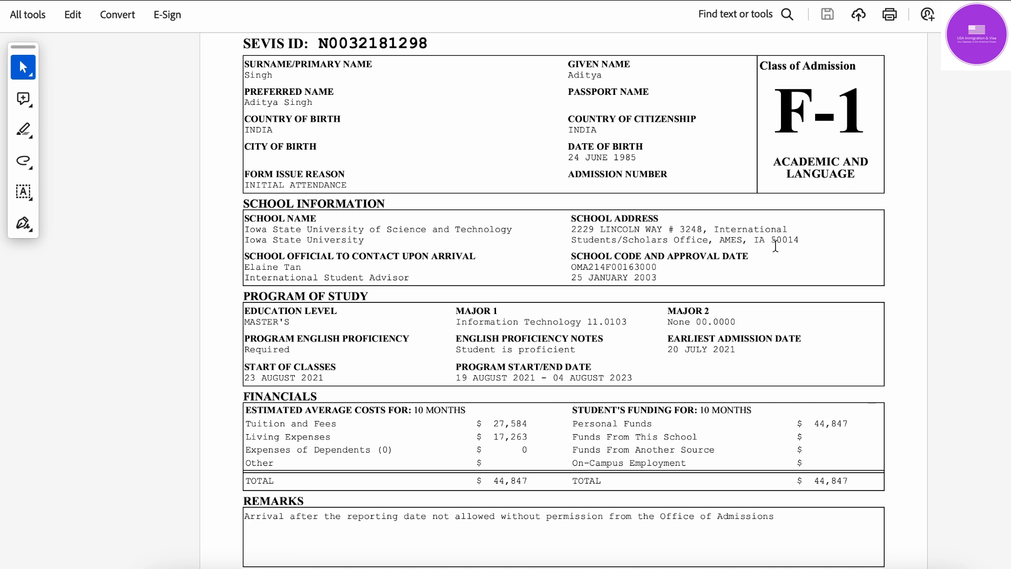
click(811, 566)
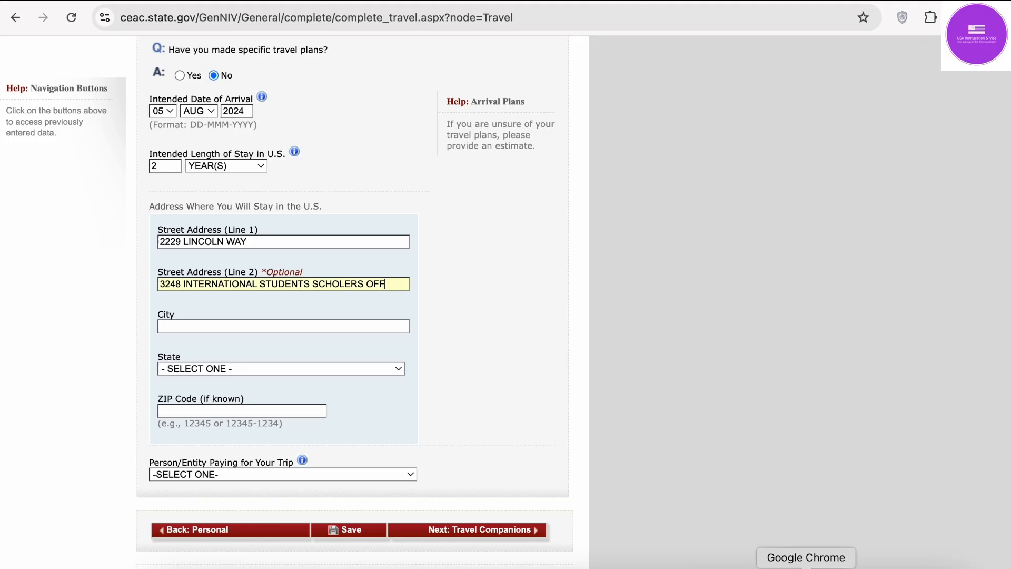
Step: Enter AMES as the city and choose IOWA as the state
click(214, 326)
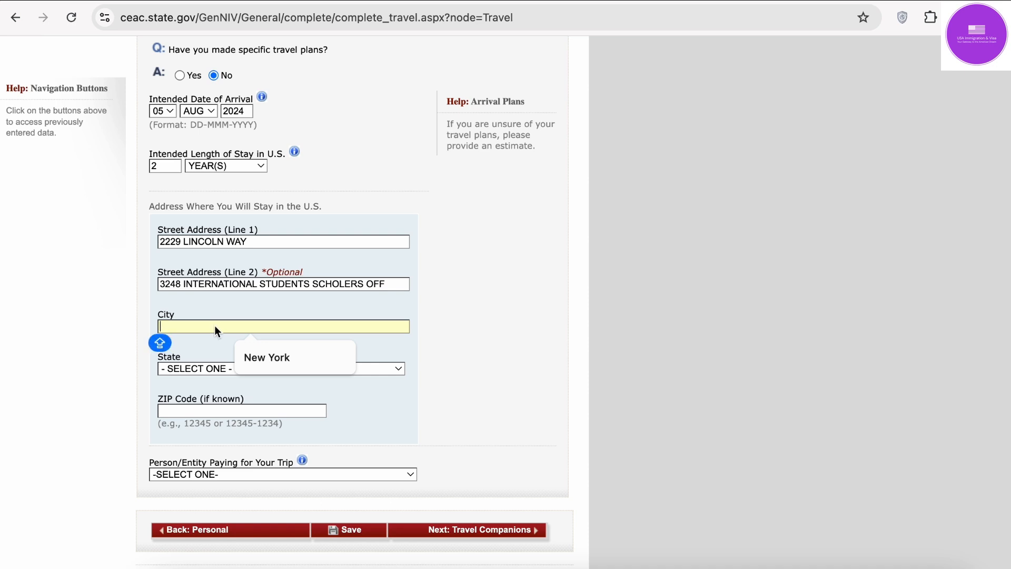
text(AMES)
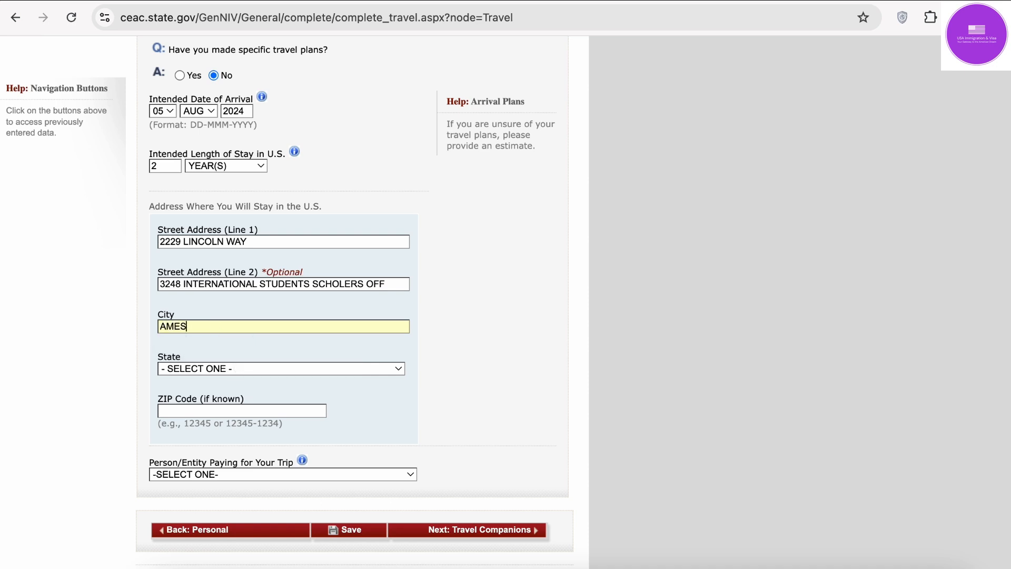
click(231, 368)
key(i)
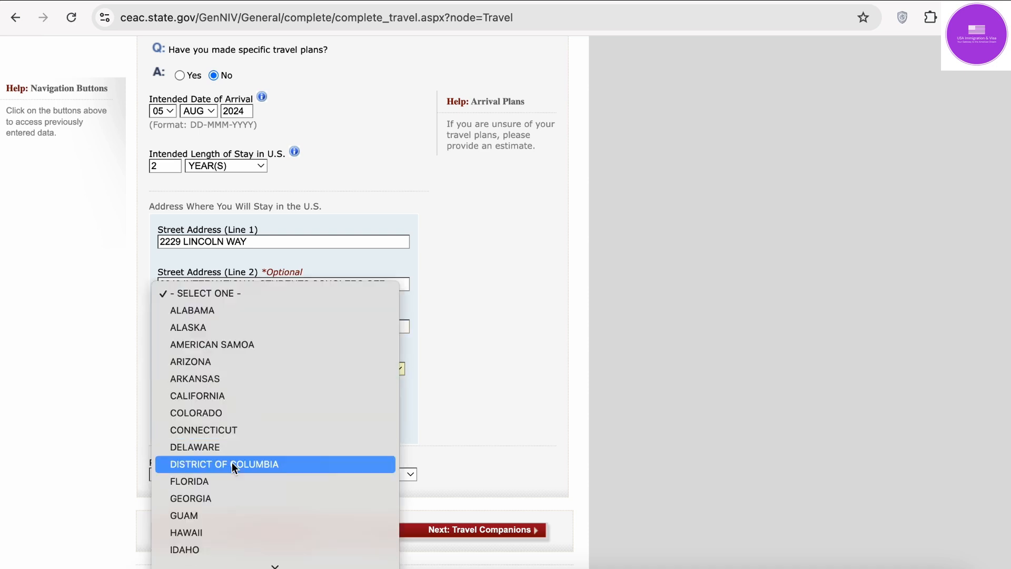
key(Down)
key(Down)
key(Down)
key(Down)
key(Down)
key(Down)
key(Down)
key(Down)
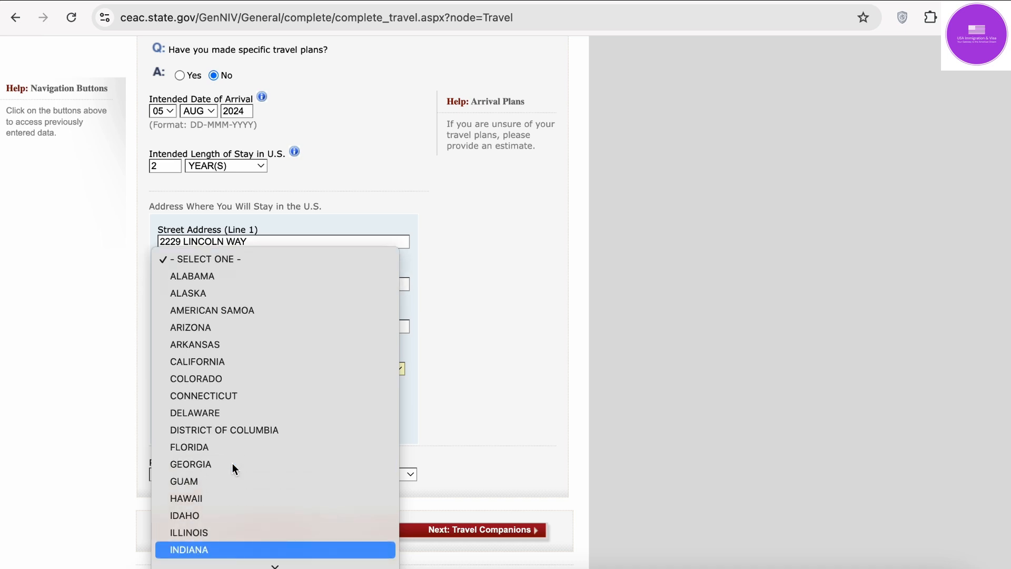
key(Return)
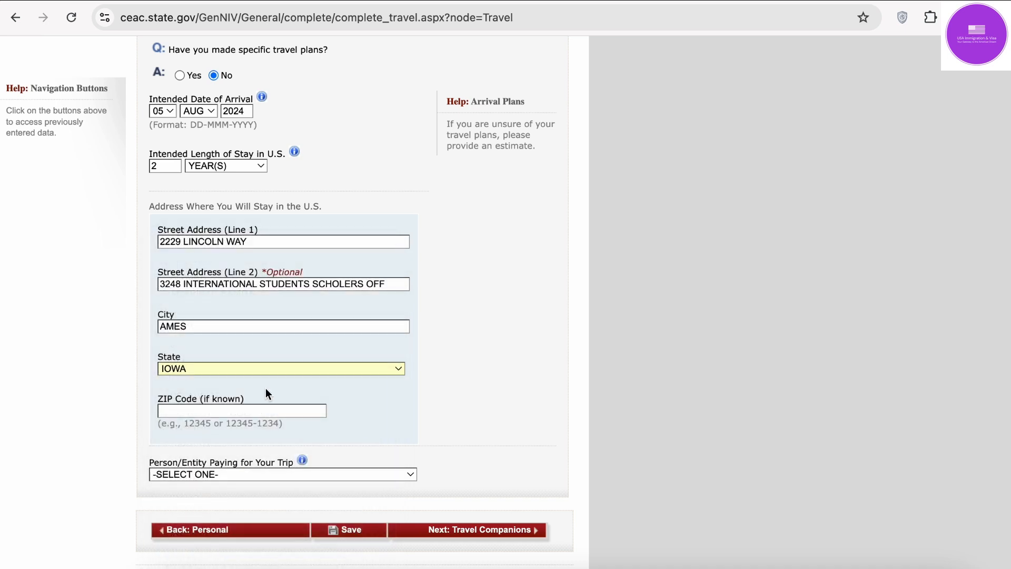
Step: Enter ZIP code 50014, correcting typos, and verify it against the I-20
click(266, 411)
text(50001)
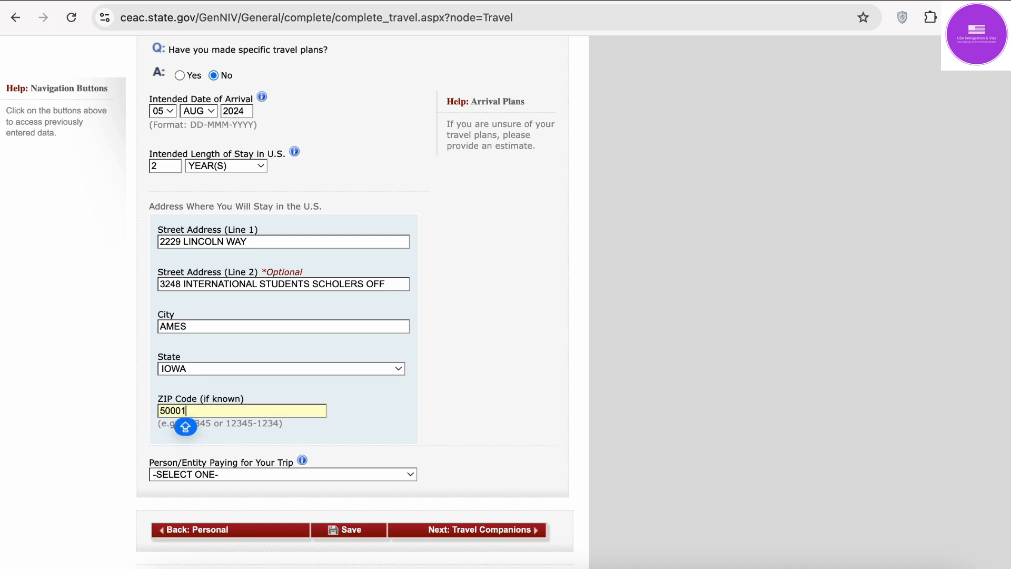
key(BackSpace)
key(BackSpace)
text(4)
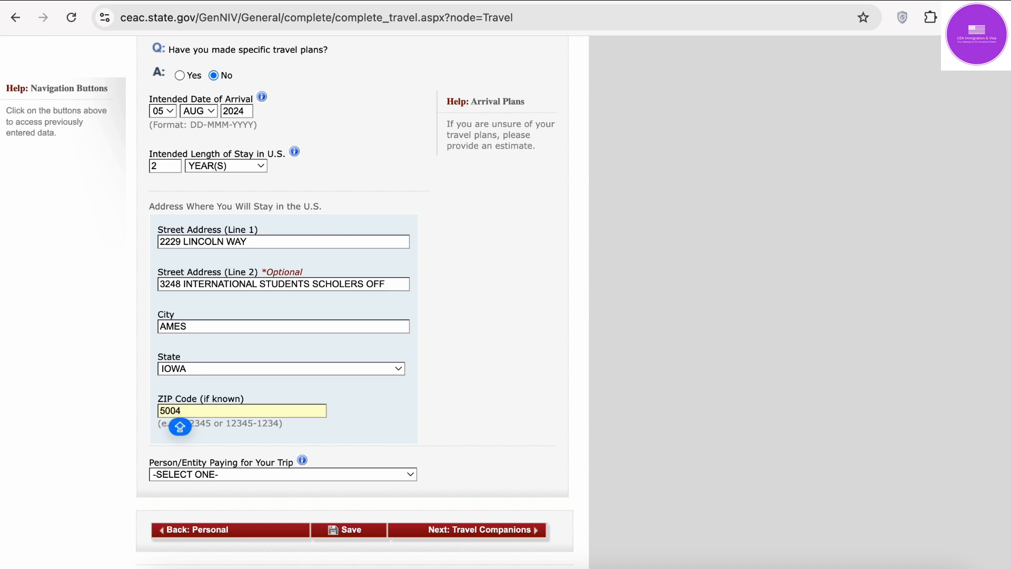
key(BackSpace)
text(14)
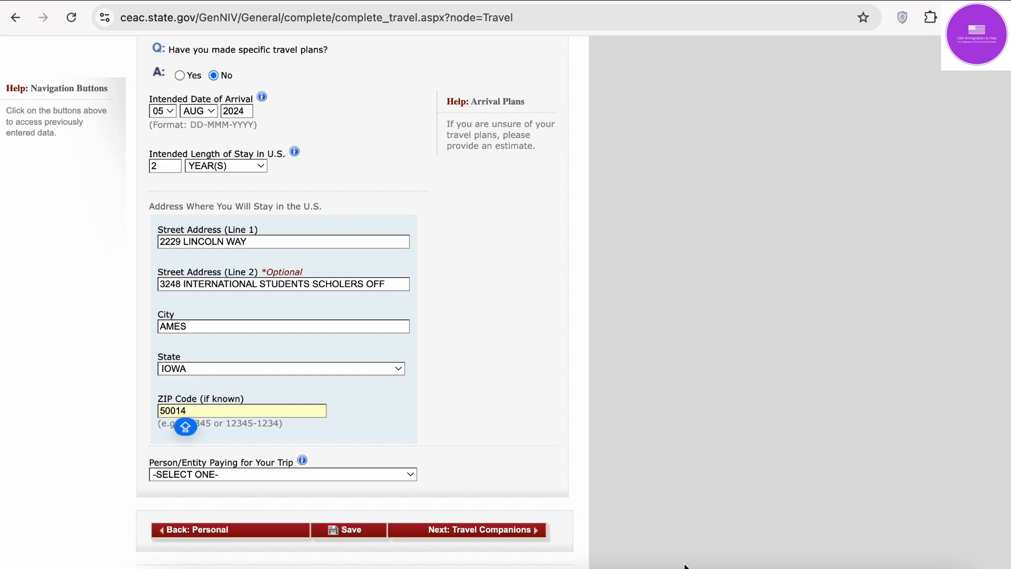
click(862, 567)
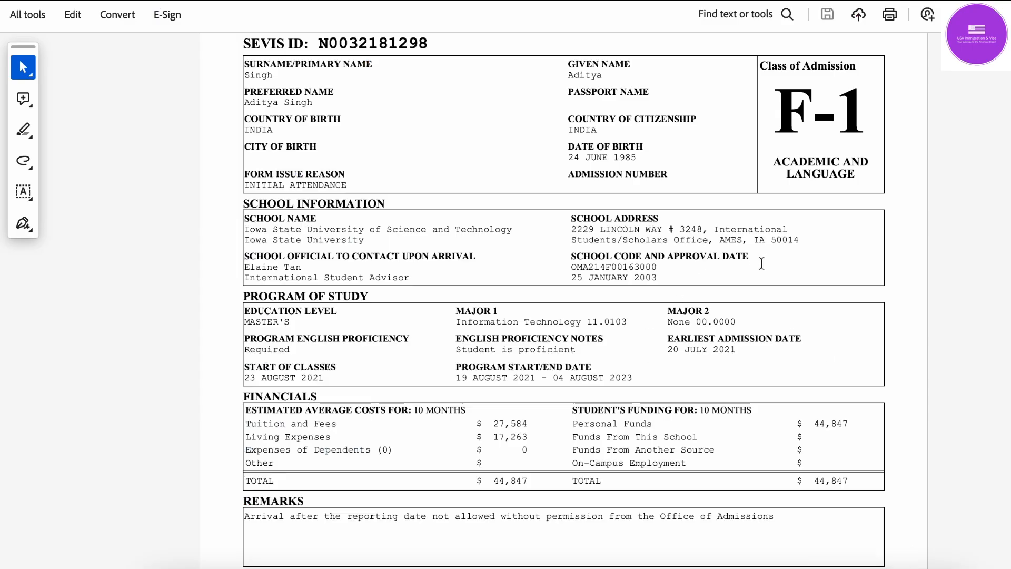
Step: Try OTHER PERSON as the person paying for the trip
click(806, 567)
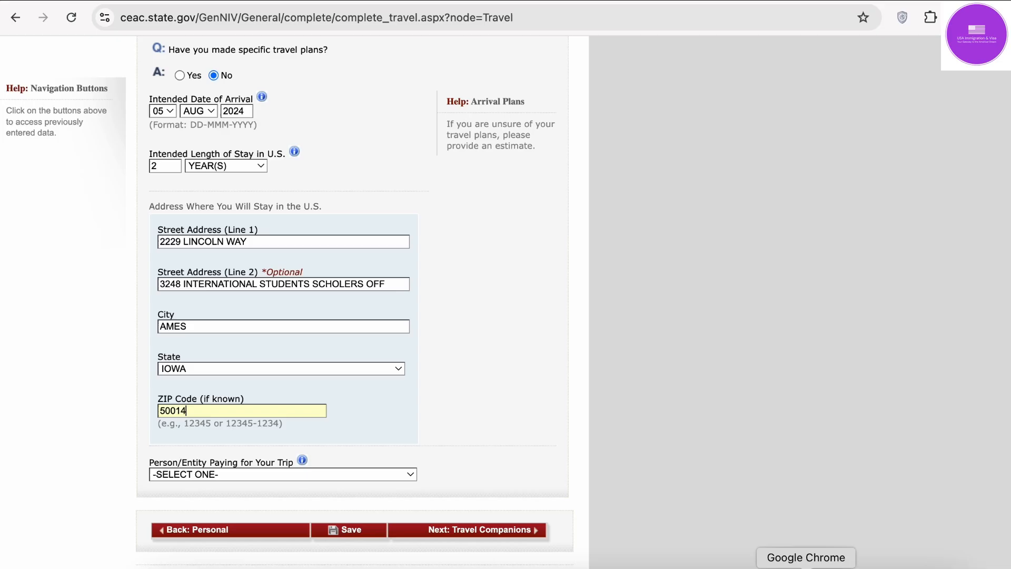
scroll(365, 348, down, 2)
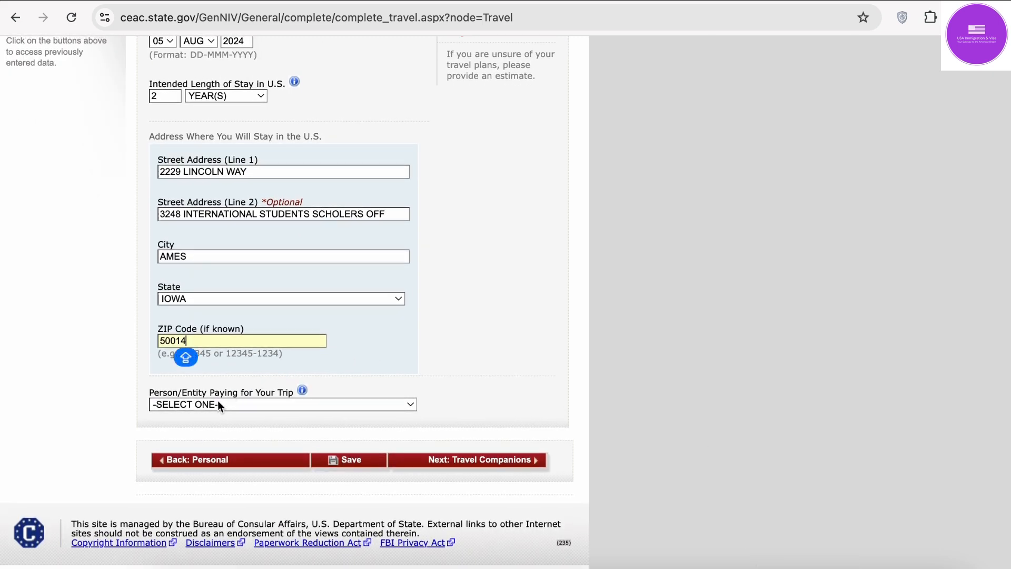
click(218, 404)
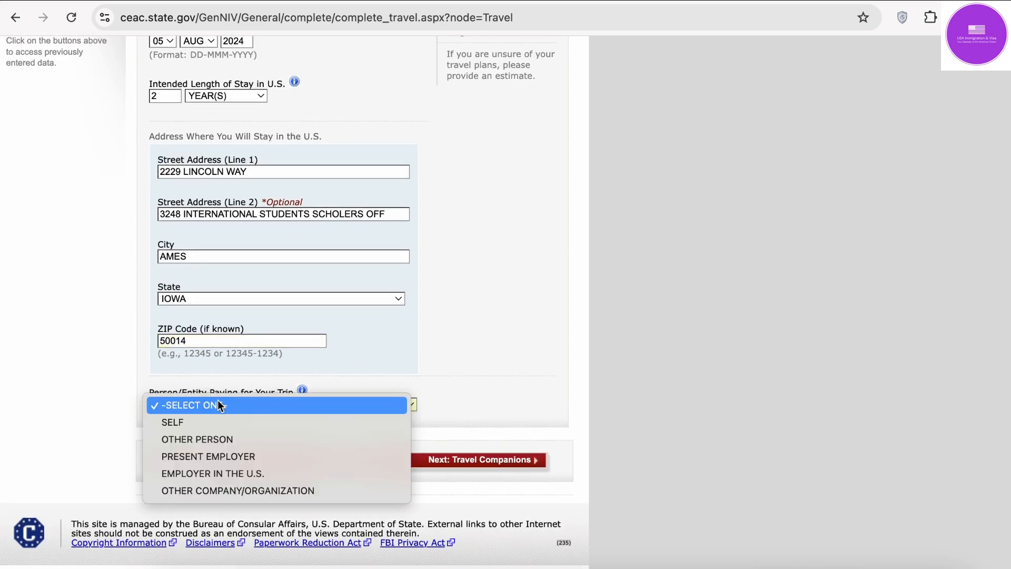
click(458, 379)
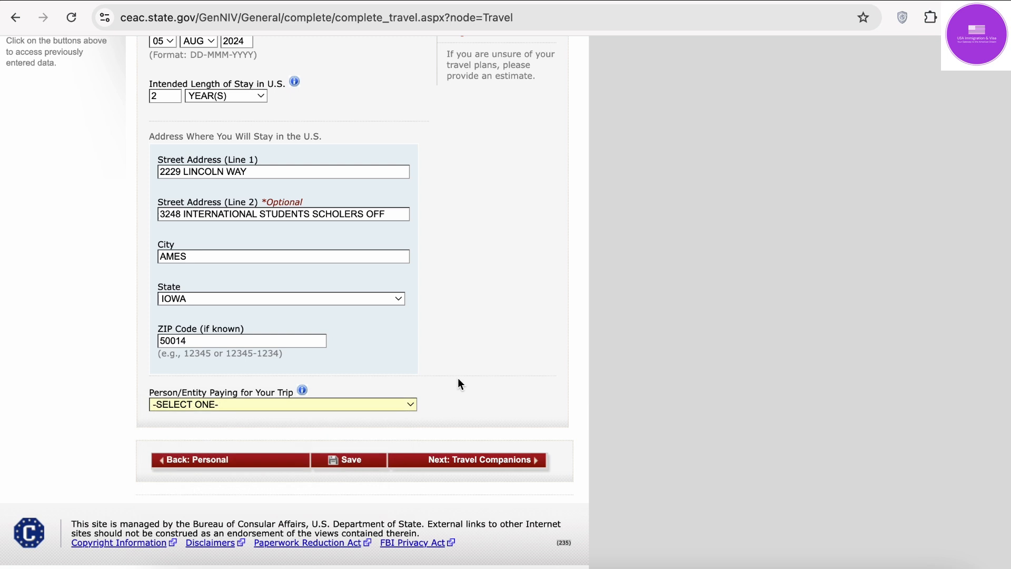
click(361, 405)
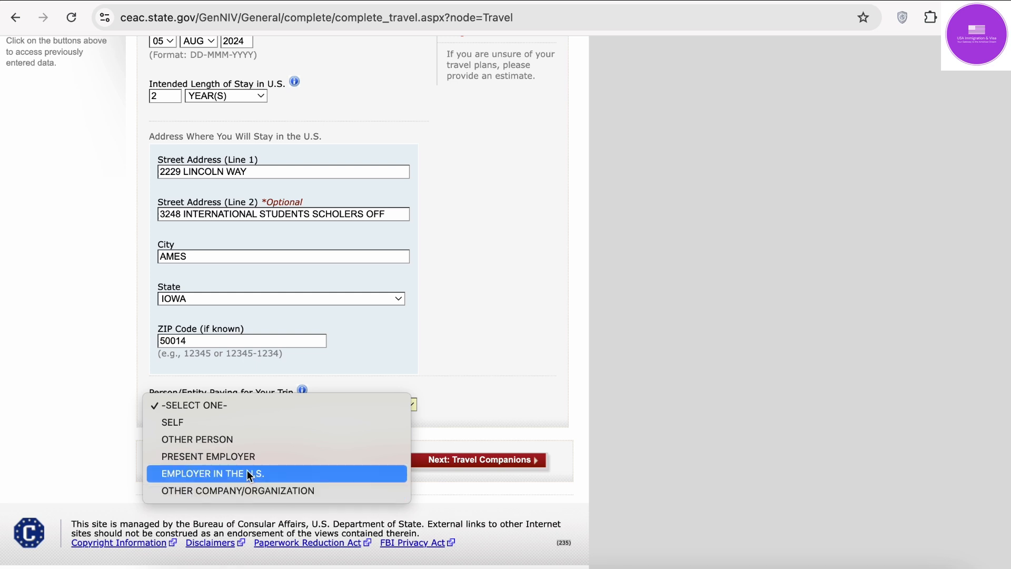
click(232, 439)
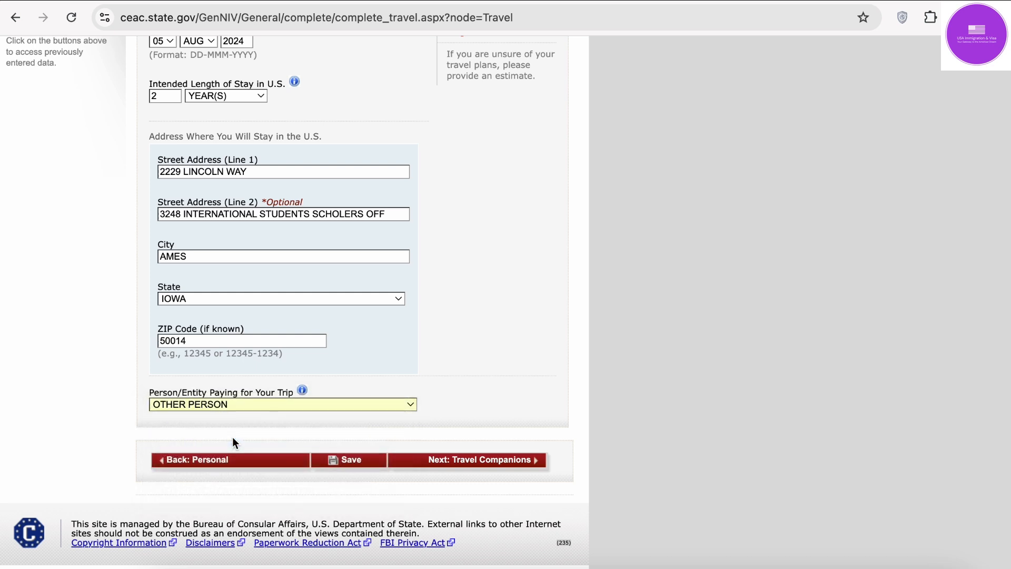
scroll(233, 439, up, 3)
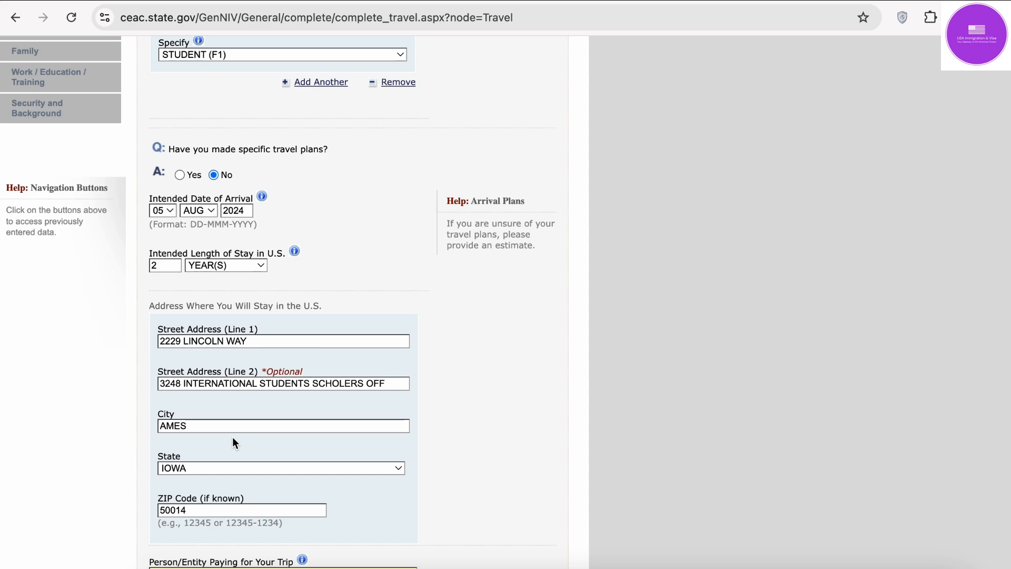
scroll(232, 437, down, 10)
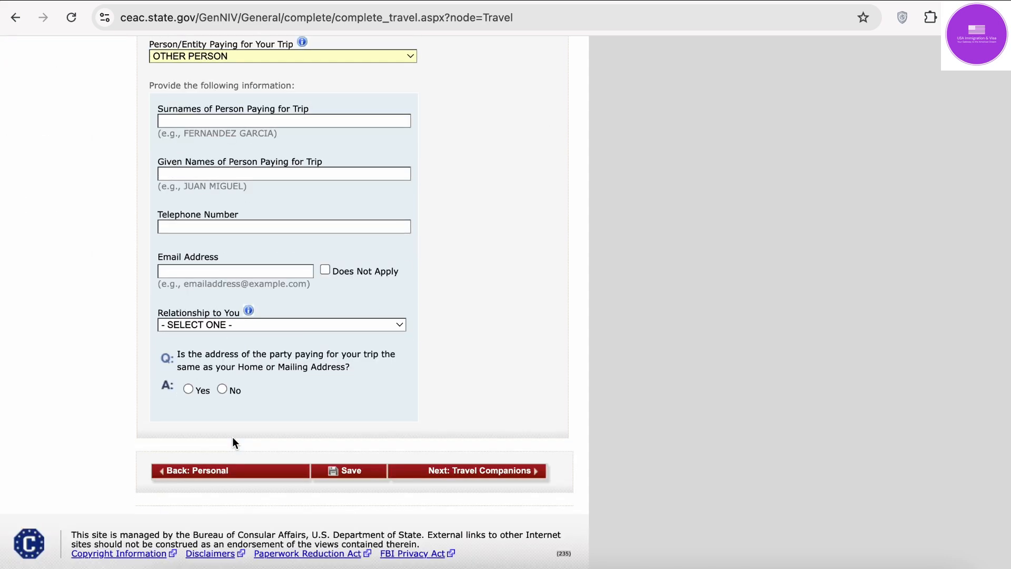
scroll(232, 438, up, 1)
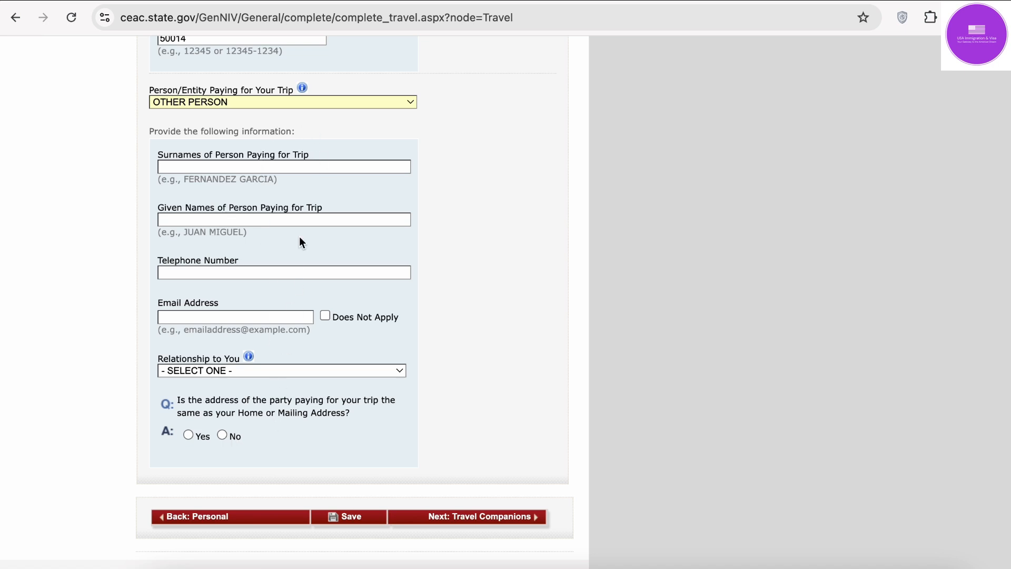
Step: Try OTHER COMPANY/ORGANIZATION, then set the trip payer to SELF
click(324, 100)
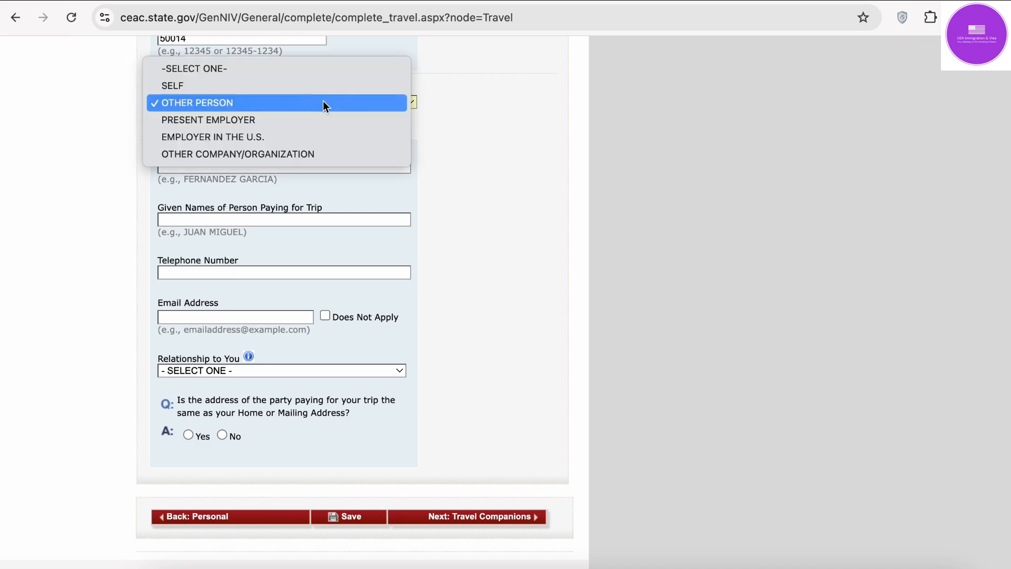
click(318, 153)
scroll(368, 270, up, 10)
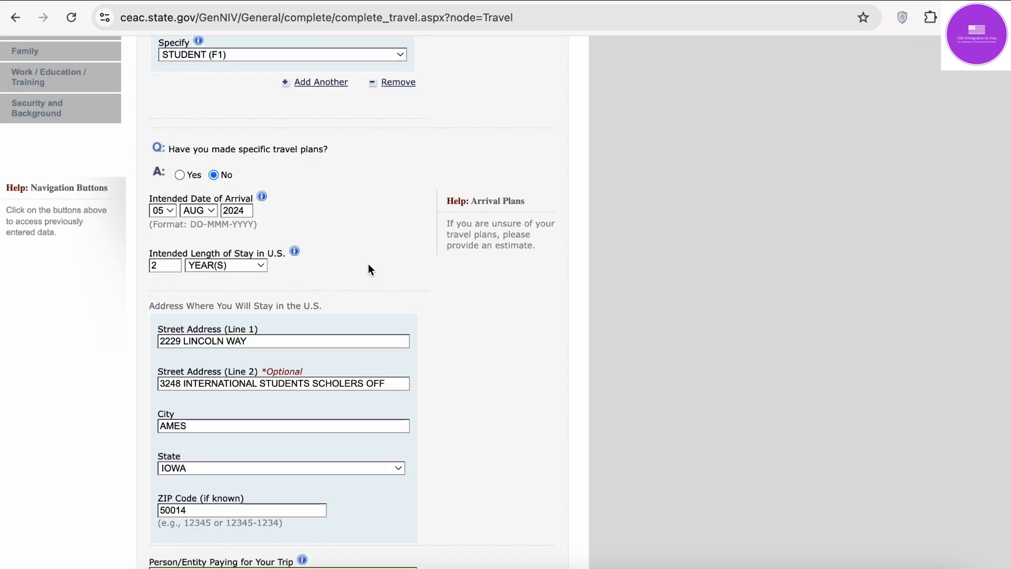
scroll(368, 269, down, 12)
scroll(335, 192, up, 3)
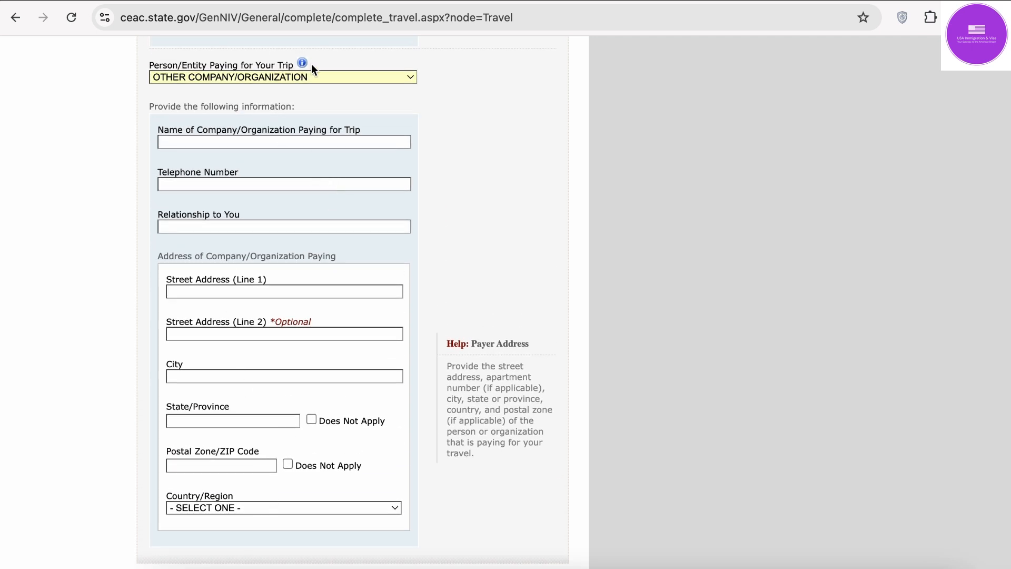
click(310, 77)
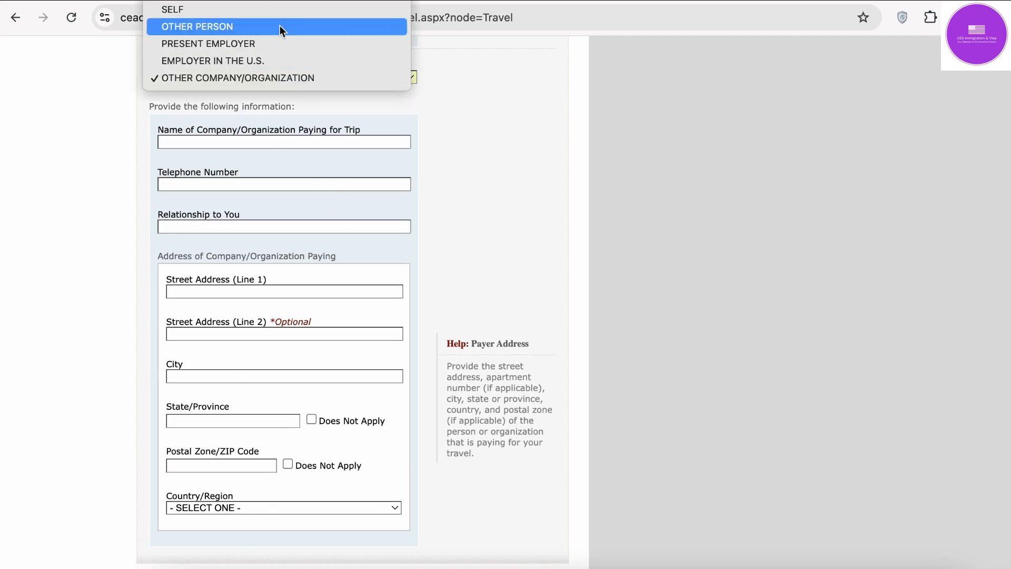
click(276, 10)
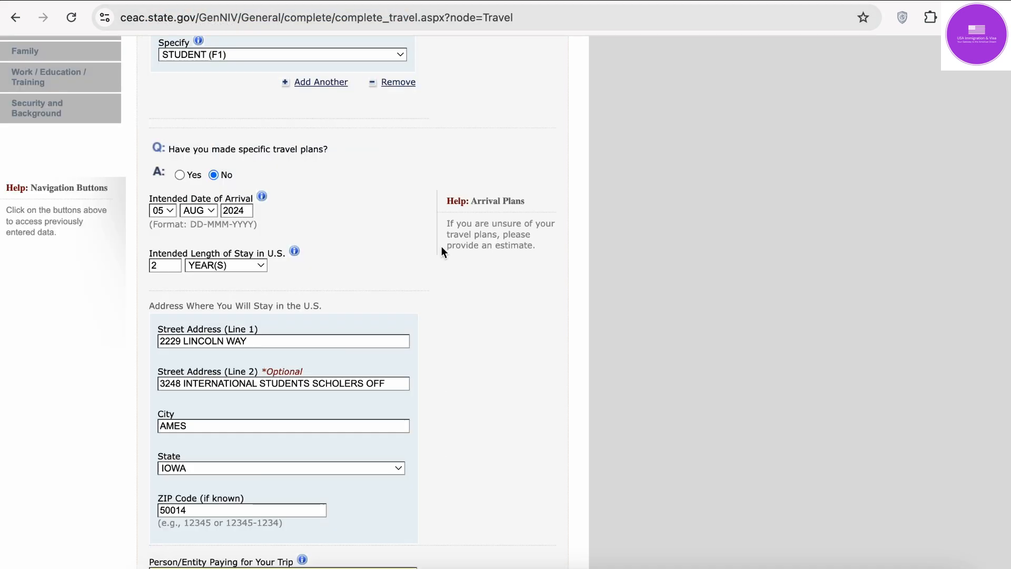
scroll(428, 271, down, 3)
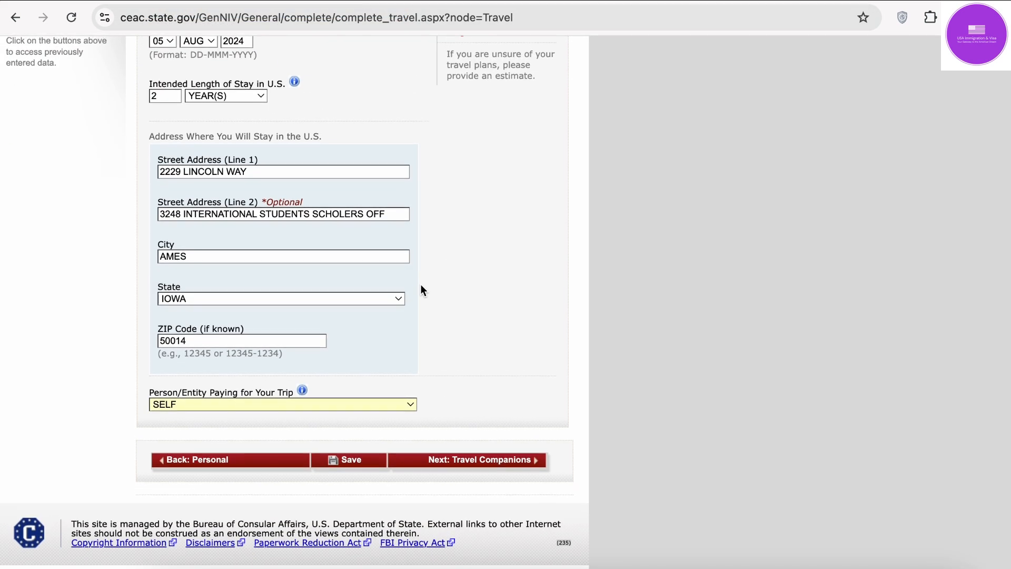
Step: After the save error, change the arrival month from AUG to SEP (05 SEP 2024) and save again
click(353, 460)
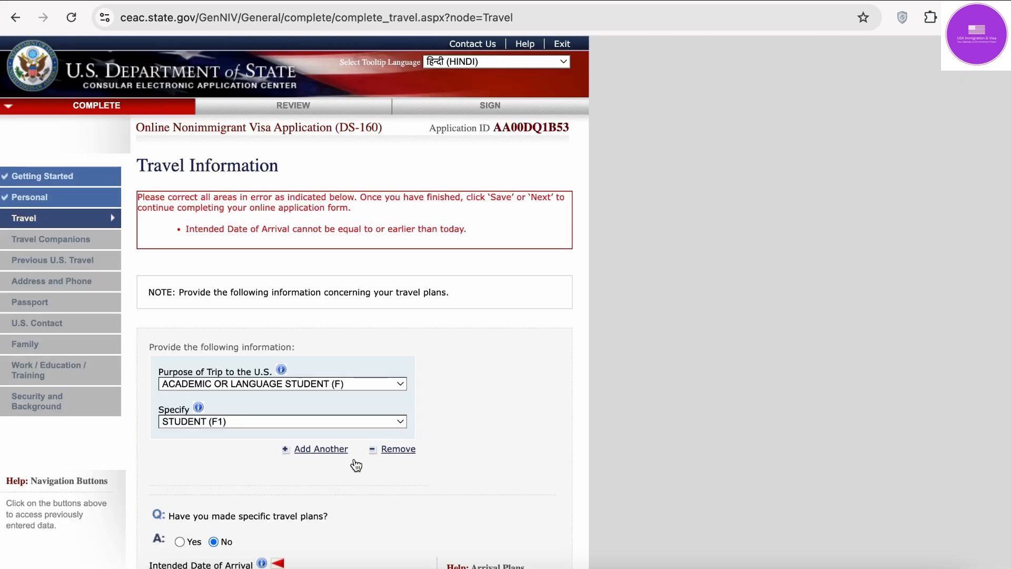
scroll(355, 465, down, 4)
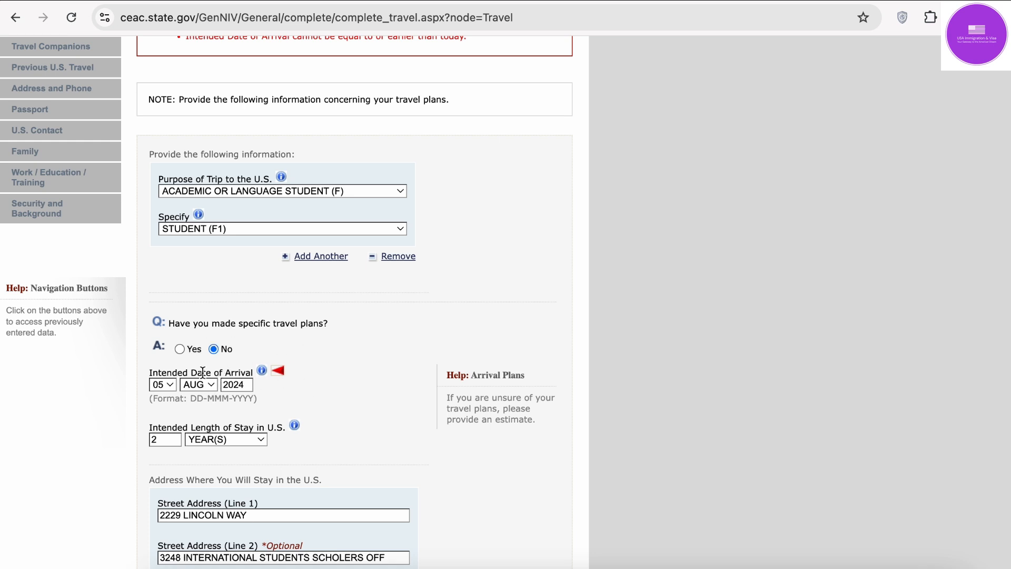
scroll(476, 391, up, 3)
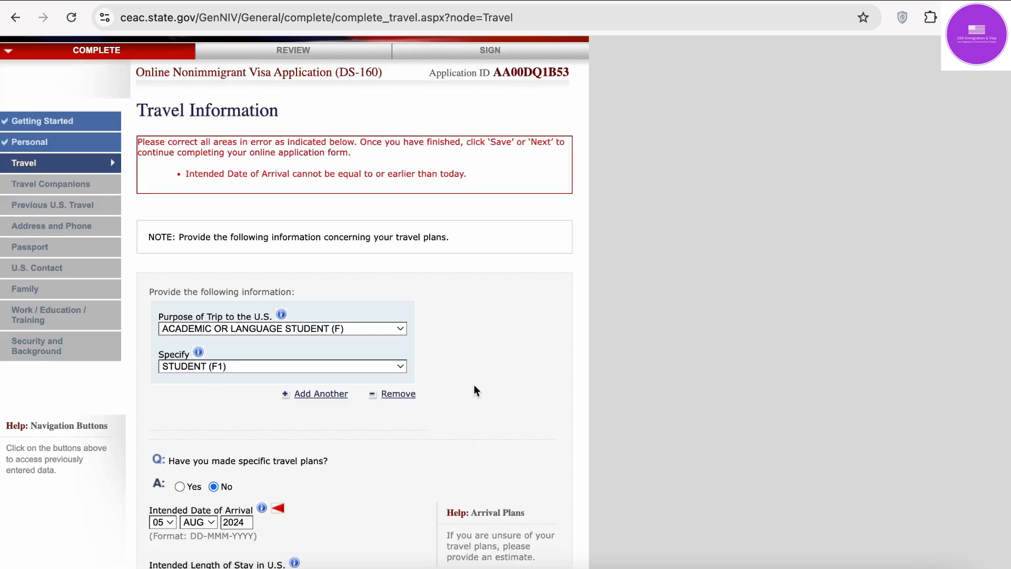
scroll(475, 391, up, 1)
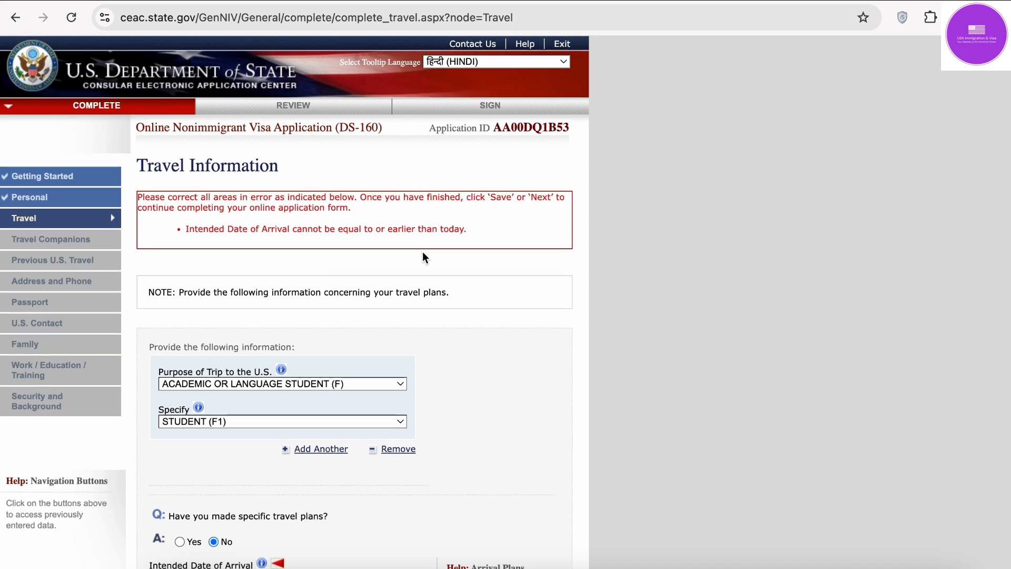
scroll(412, 362, down, 5)
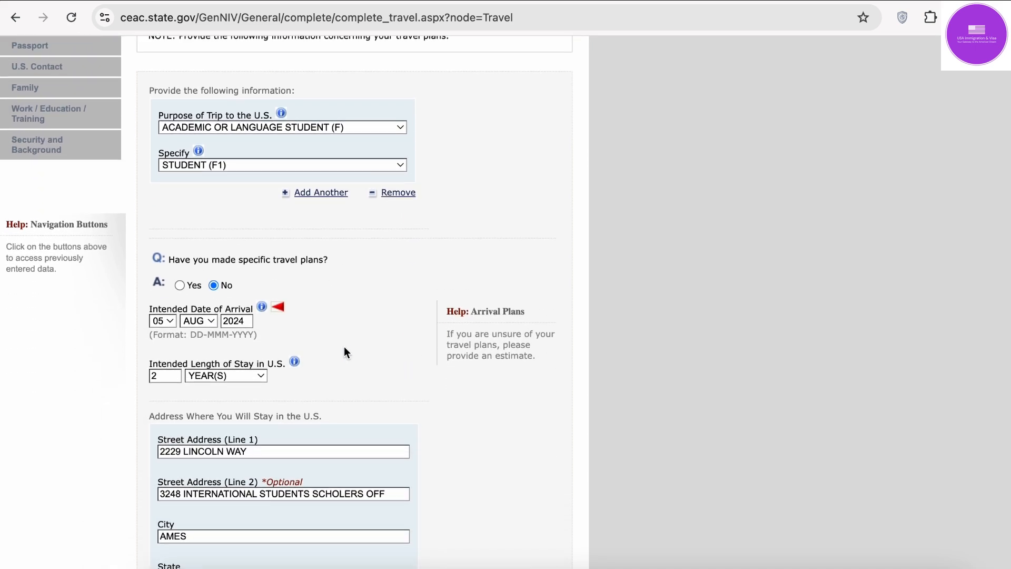
click(210, 320)
click(207, 343)
scroll(386, 345, down, 7)
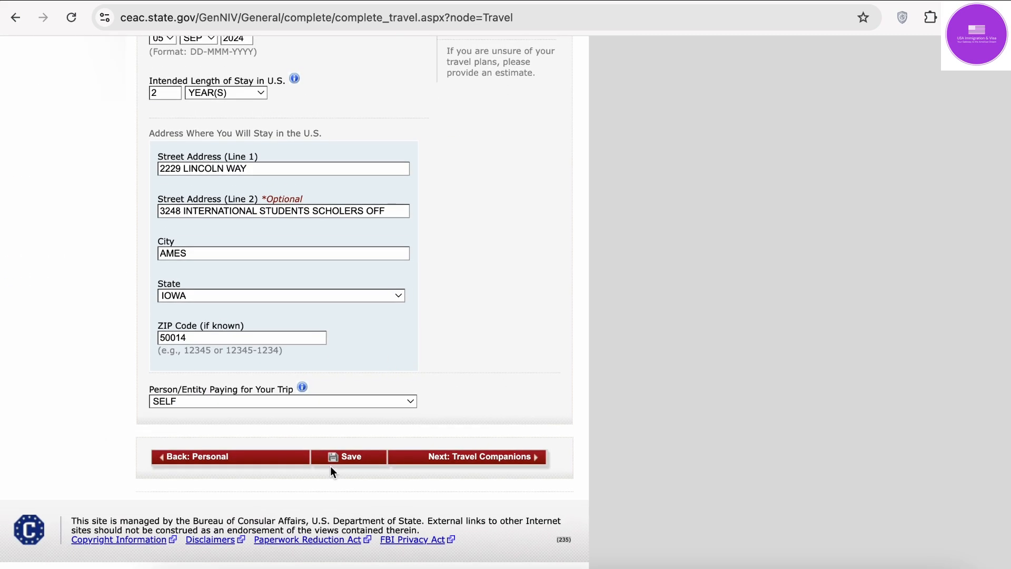
click(340, 459)
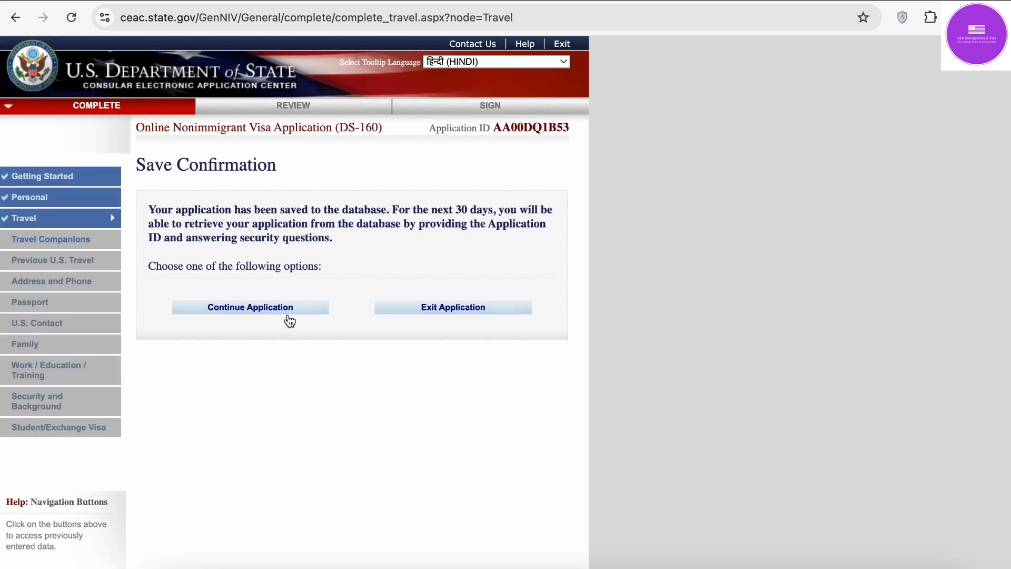
Step: Continue the saved application and go Next to Travel Companions
click(289, 320)
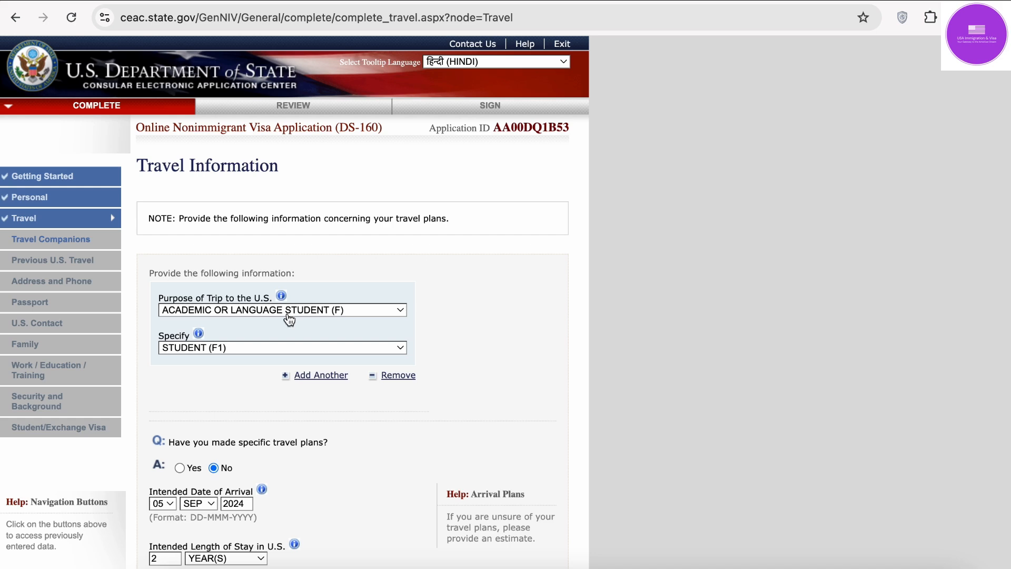
scroll(525, 368, down, 9)
click(519, 460)
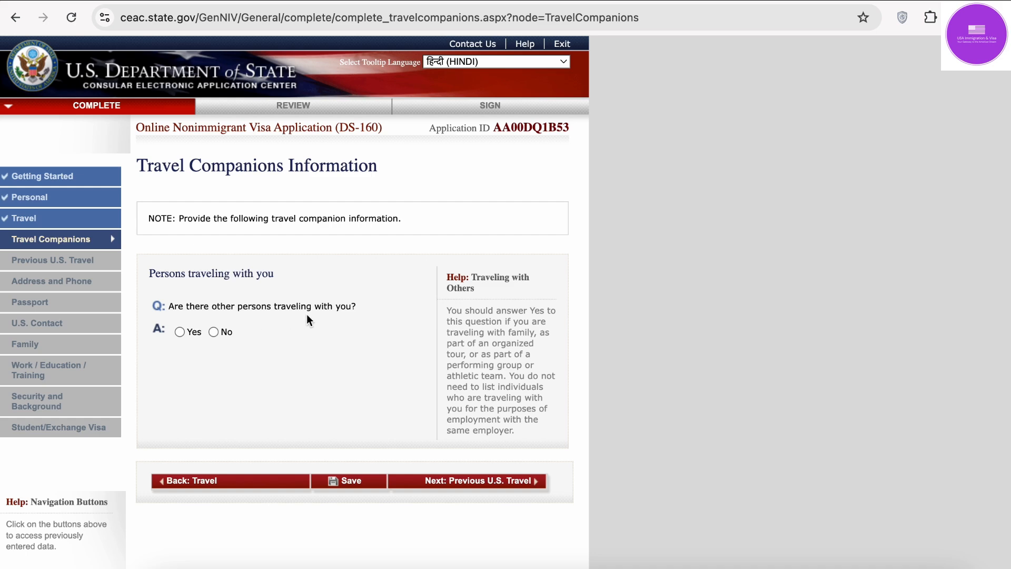
Step: Answer No to other persons traveling, save, continue, and go Next to Previous U.S. Travel
click(219, 335)
click(361, 482)
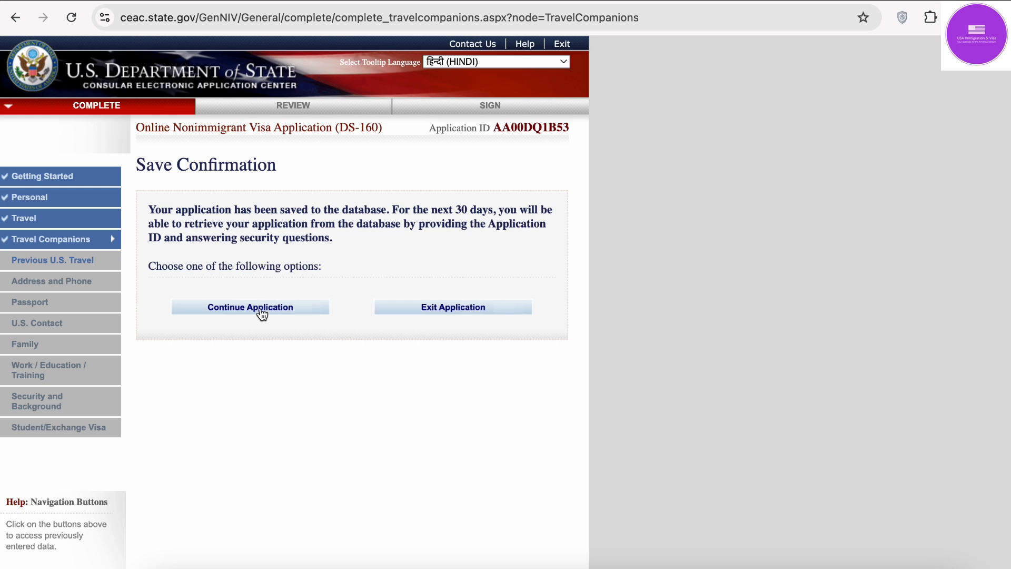
click(262, 310)
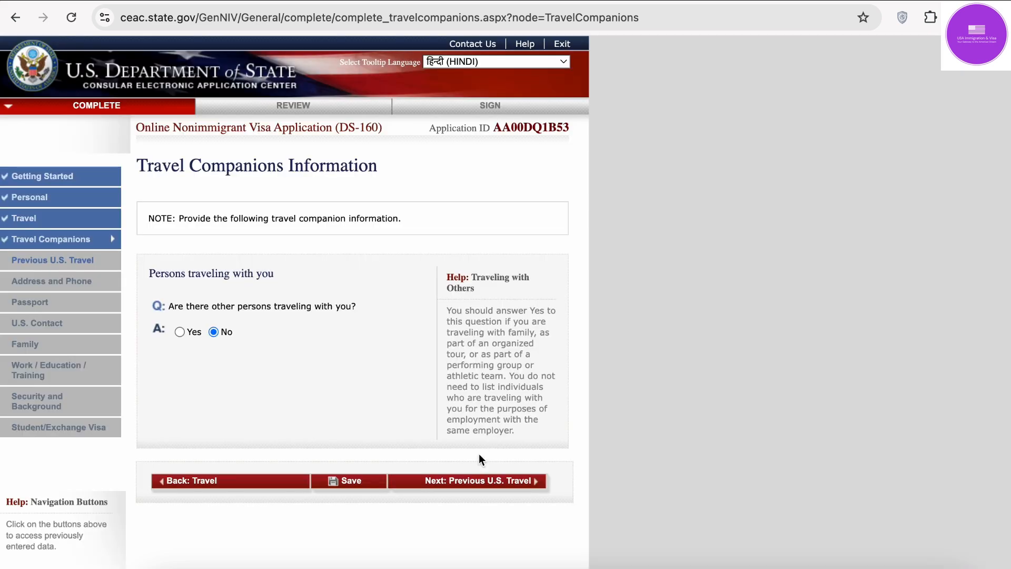
click(477, 486)
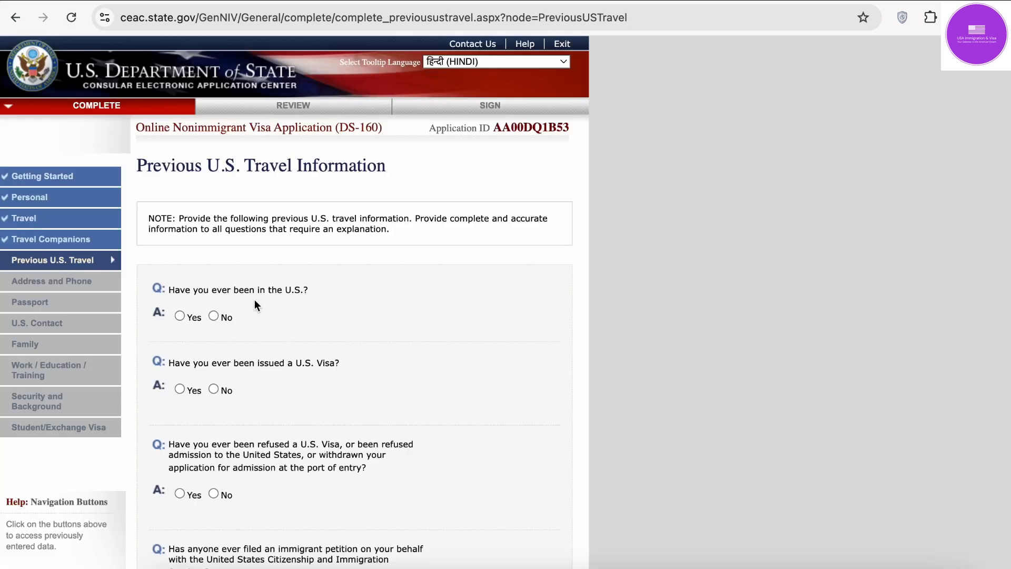
Step: Switch 'Have you ever been in the U.S.?' from Yes to No
click(182, 315)
scroll(181, 315, down, 1)
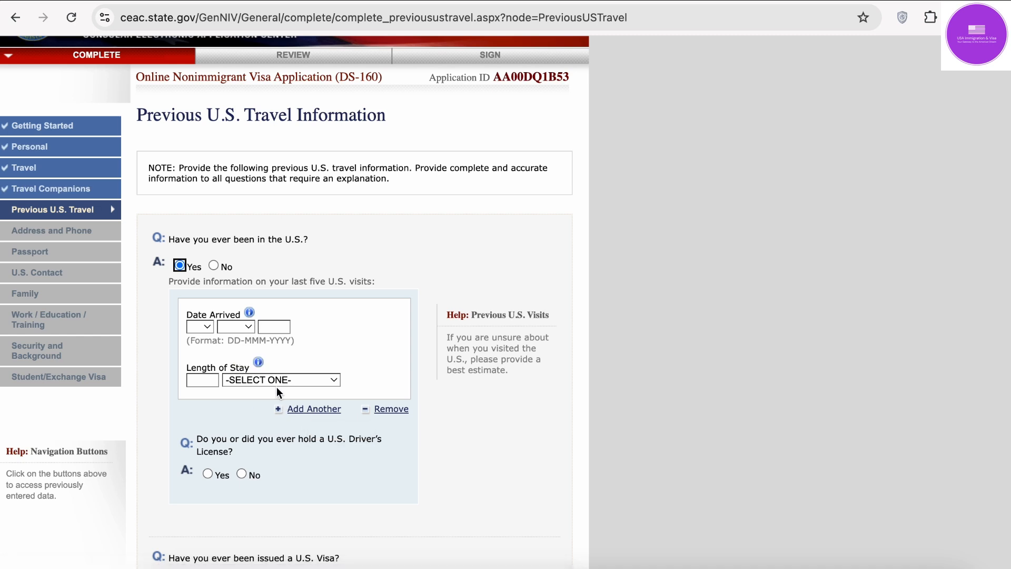
click(214, 265)
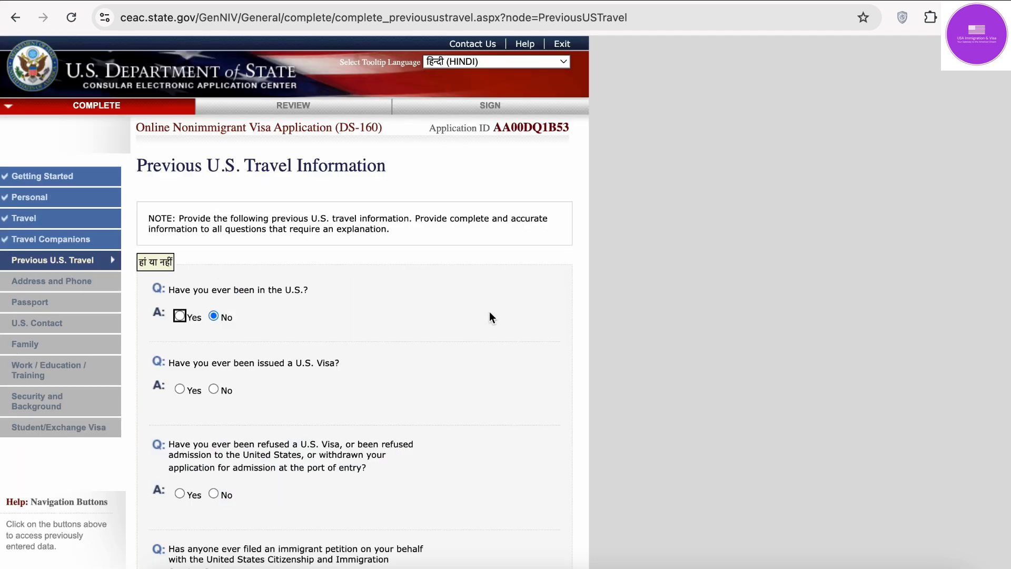
click(551, 338)
scroll(551, 333, down, 3)
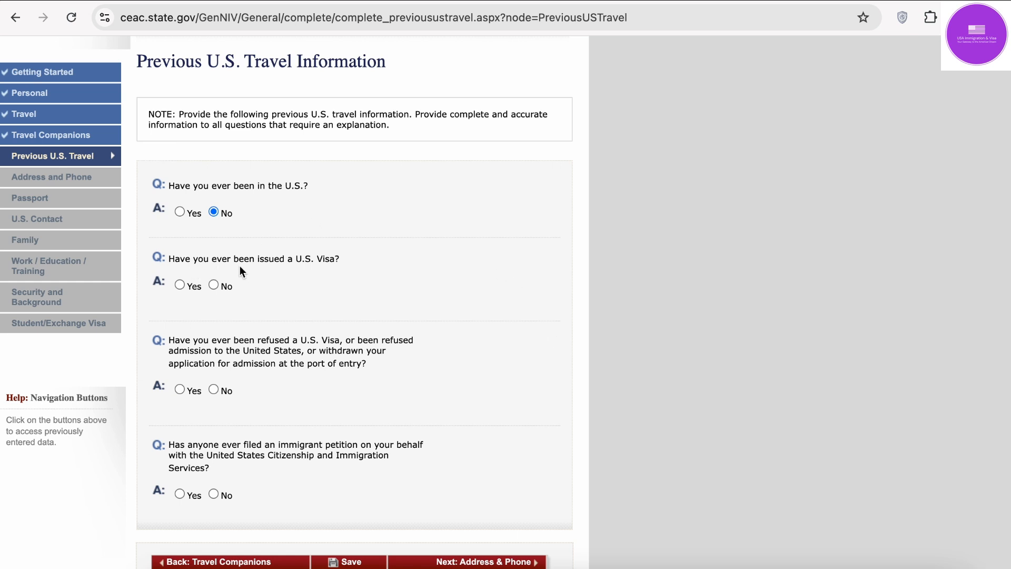
Step: Look over the previous-visa fields under Yes, then answer the issued-visa question No
click(180, 285)
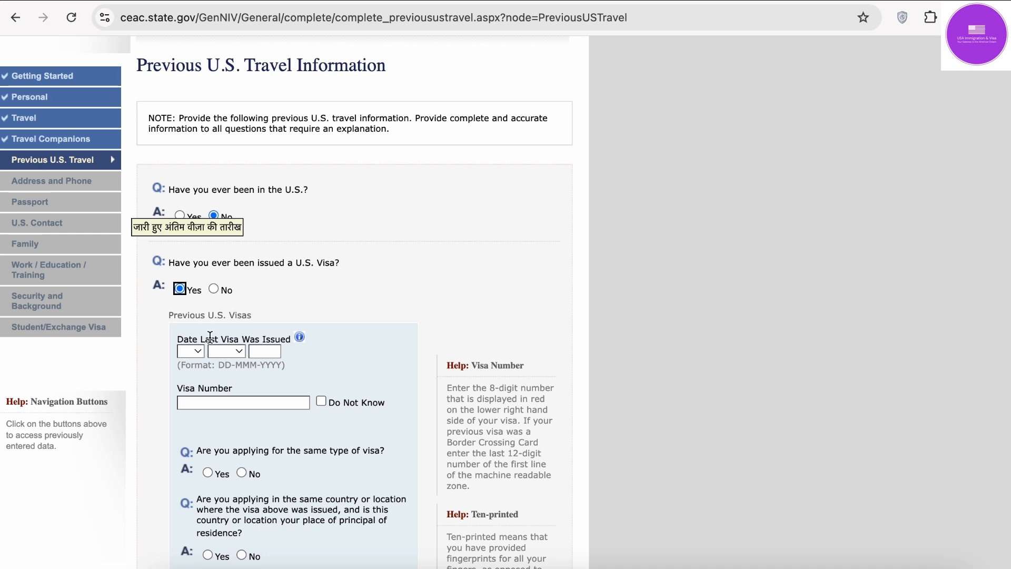
scroll(211, 337, down, 3)
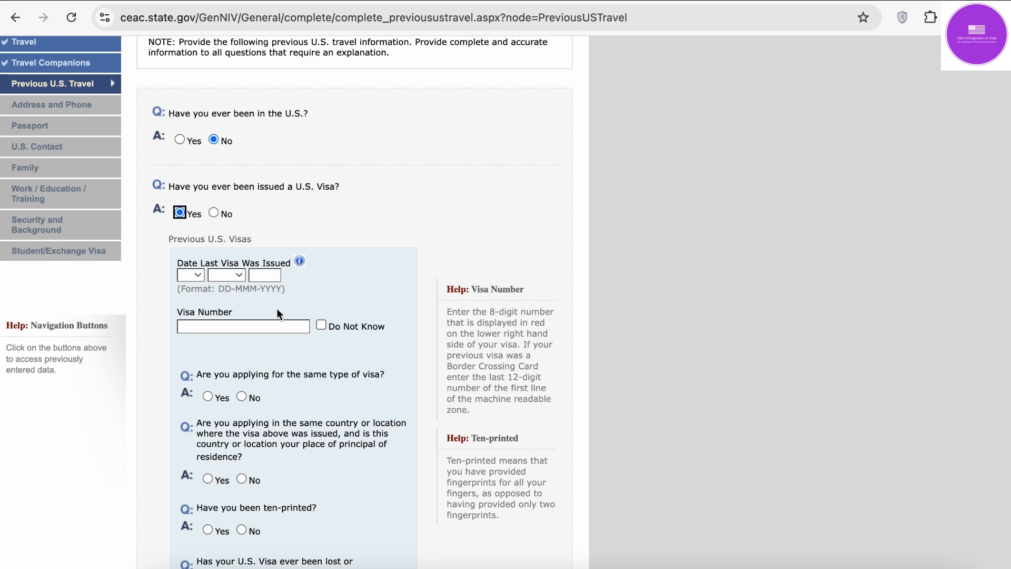
scroll(278, 314, down, 3)
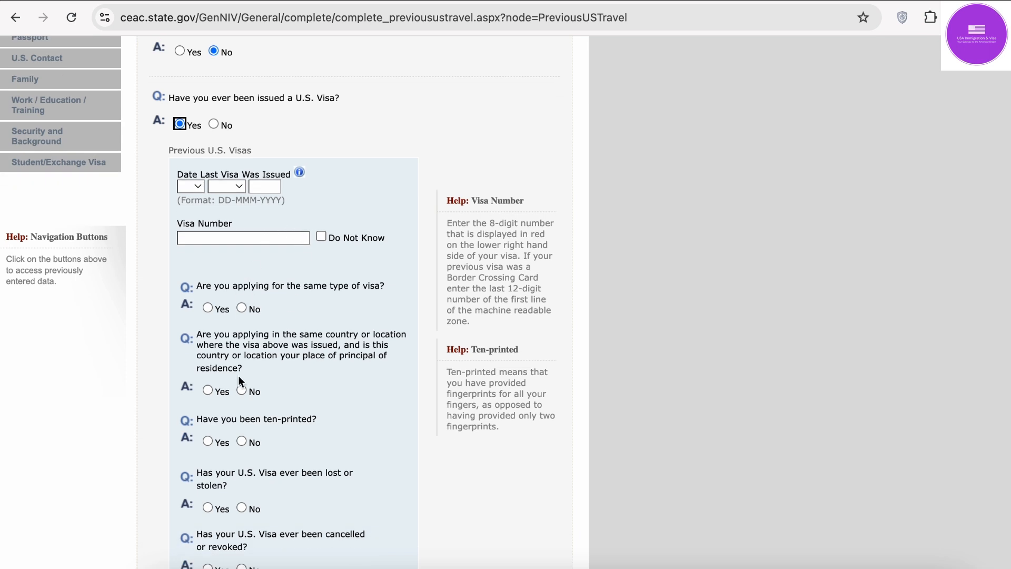
scroll(245, 478, down, 3)
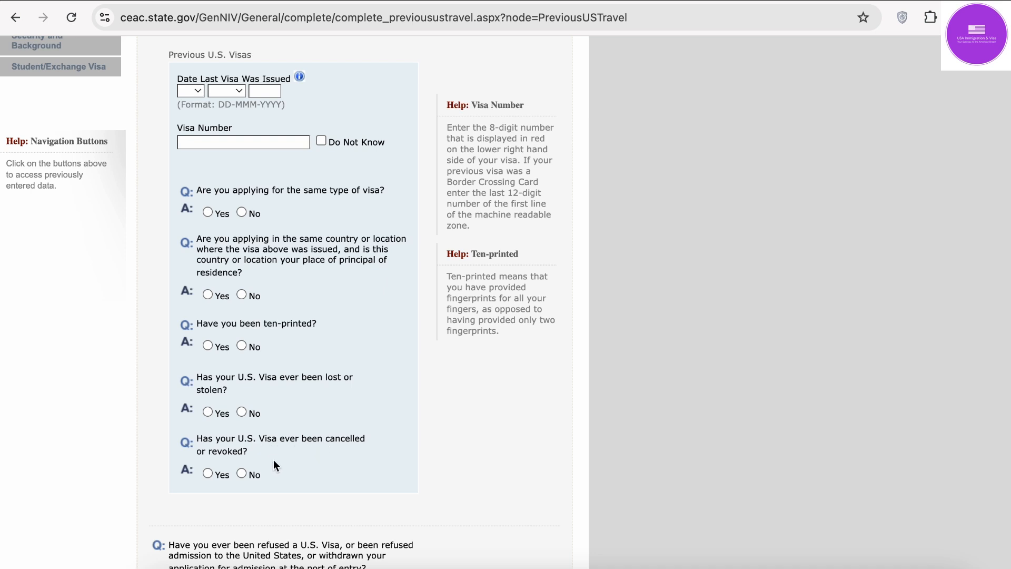
scroll(275, 131, up, 1)
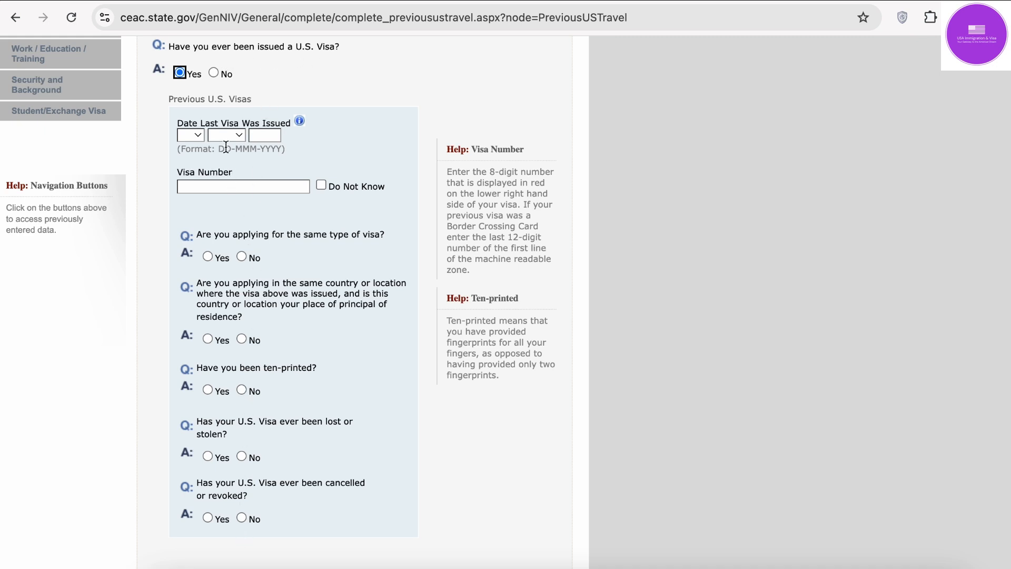
click(215, 72)
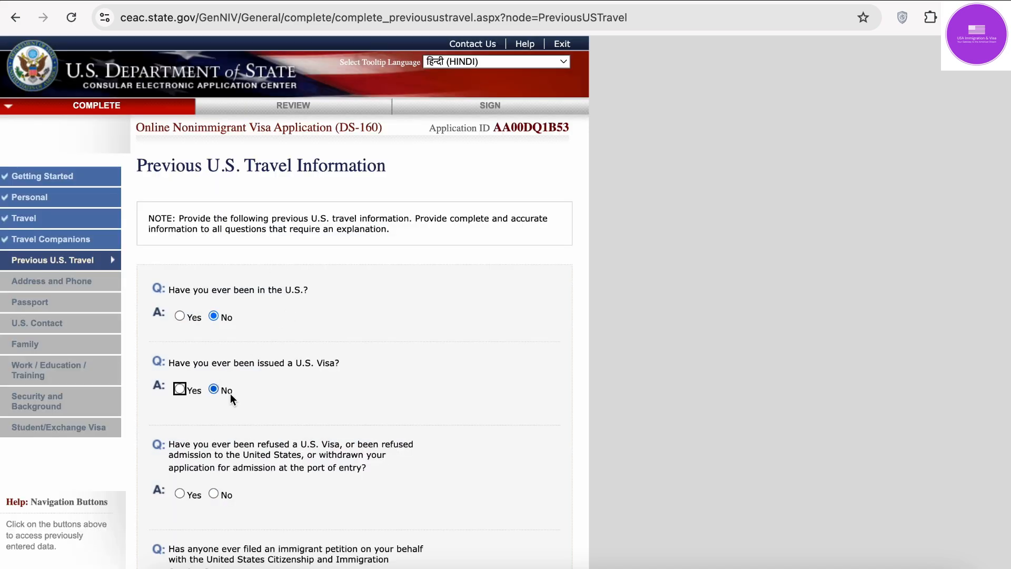
Step: Switch the visa refusal question from Yes to No, removing its Explain box
click(619, 406)
scroll(618, 411, down, 5)
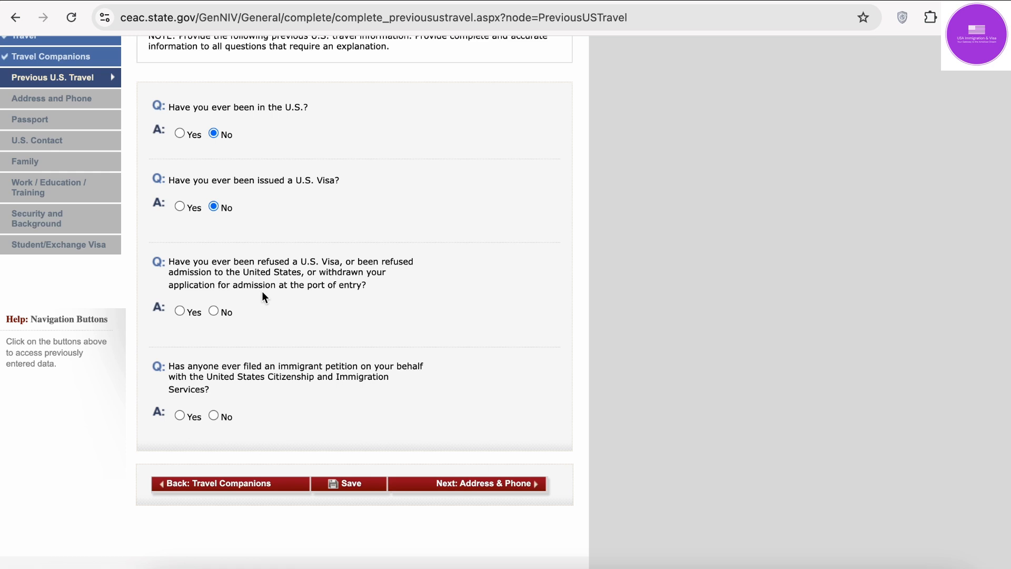
click(180, 311)
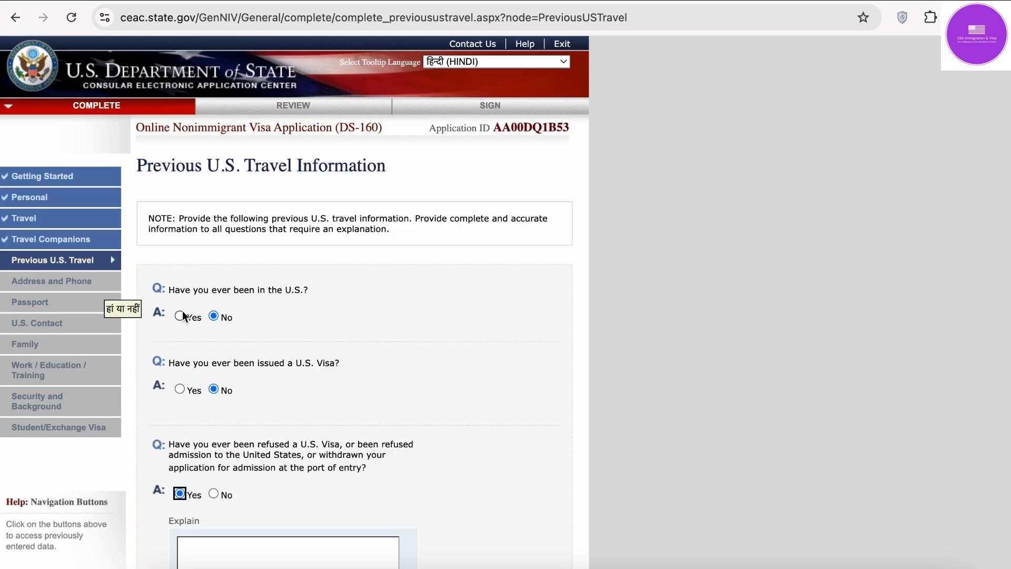
scroll(254, 221, up, 2)
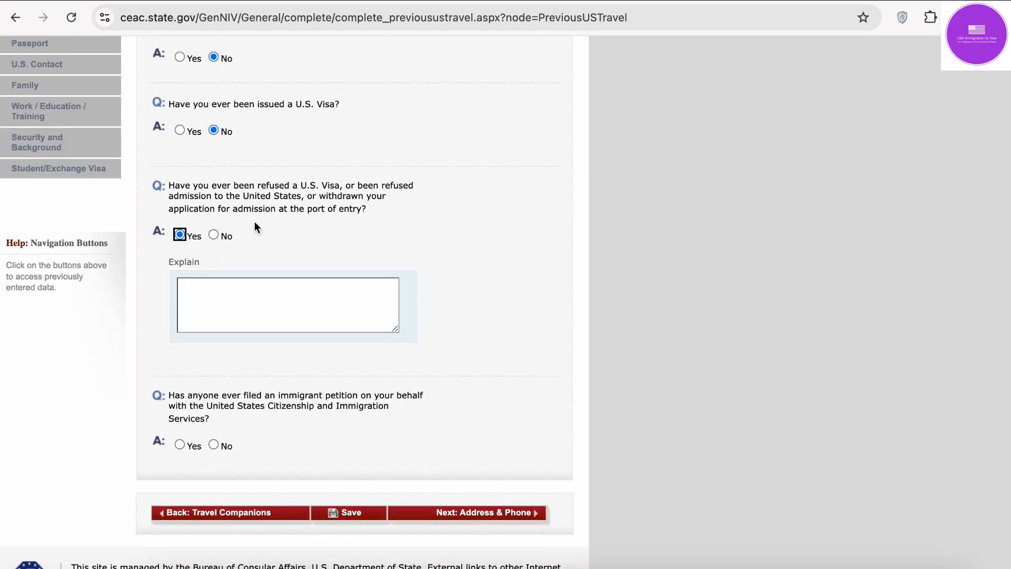
click(208, 303)
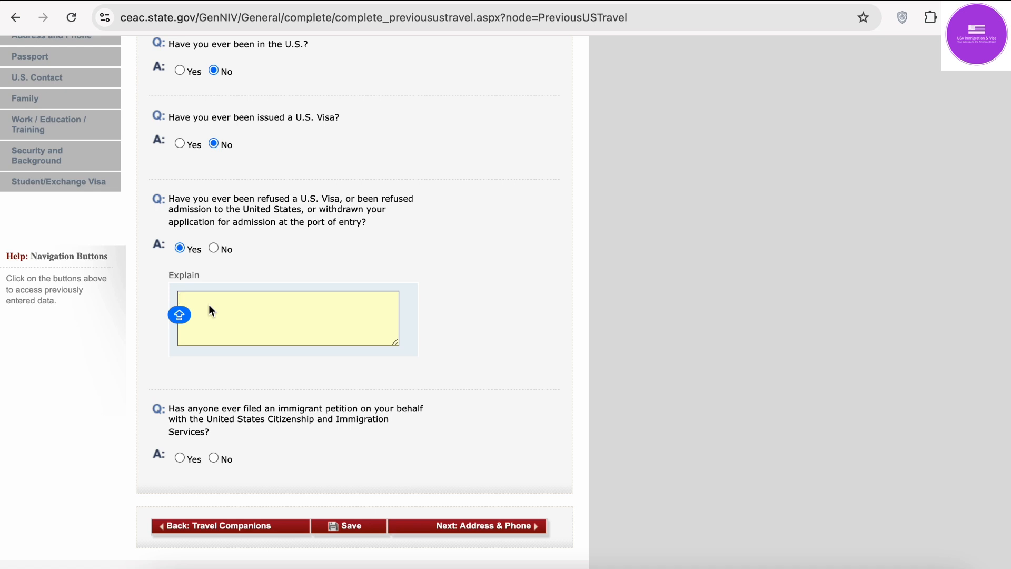
click(213, 249)
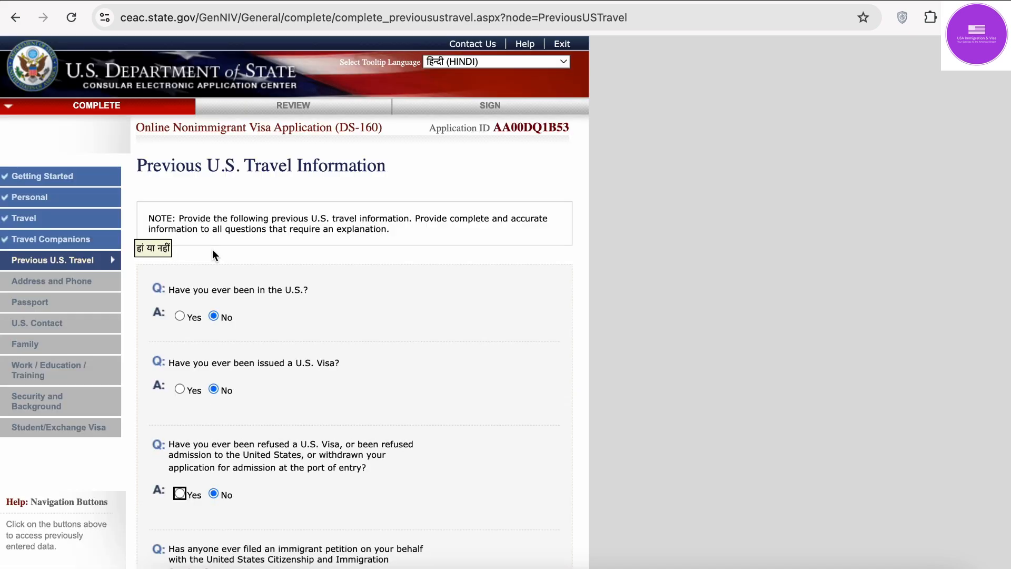
scroll(212, 249, down, 3)
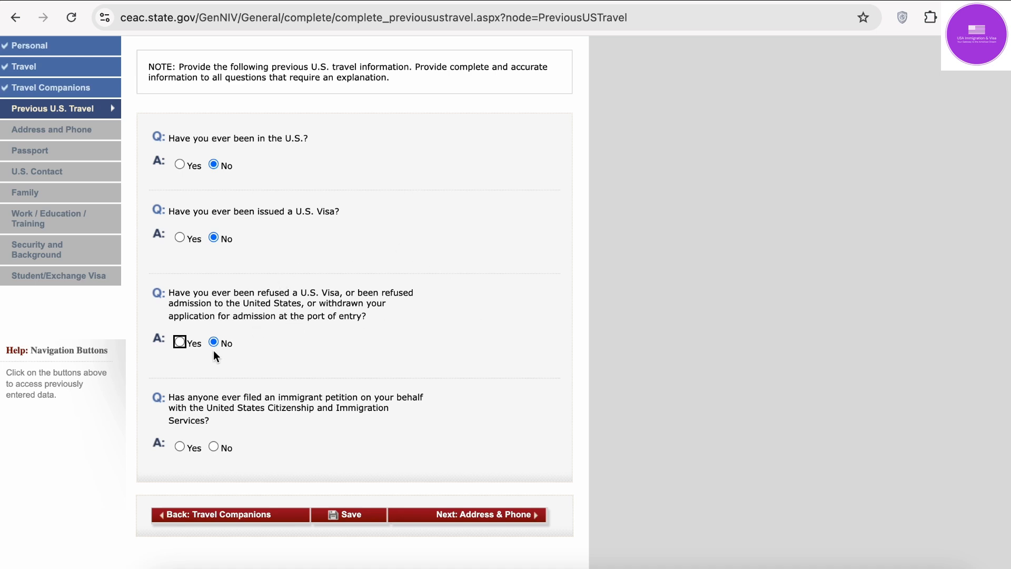
mouse_move(199, 411)
Step: Answer No to the immigrant petition question, save, and advance to Address and Phone
click(215, 447)
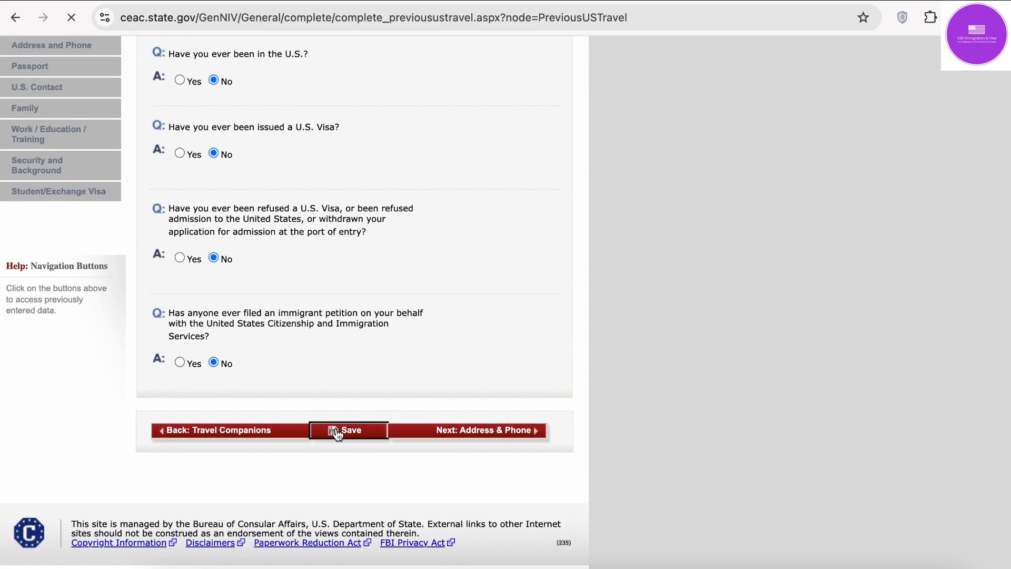
click(337, 427)
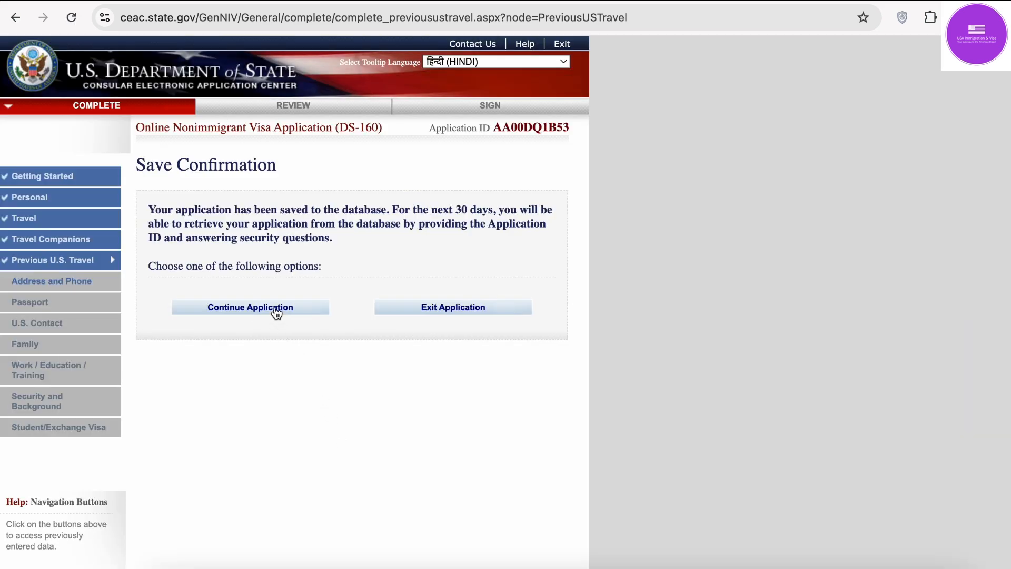
click(276, 313)
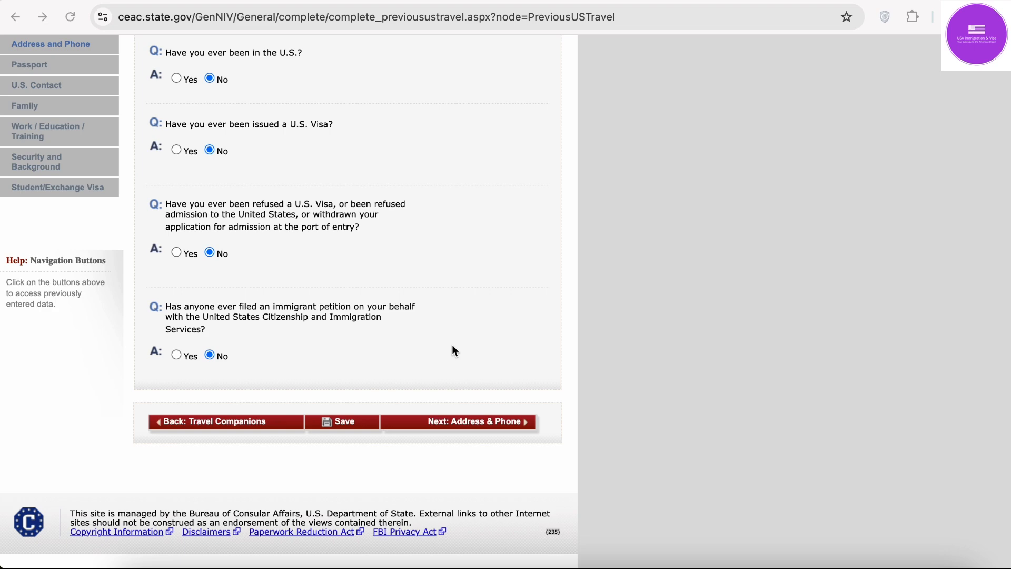
scroll(452, 345, up, 5)
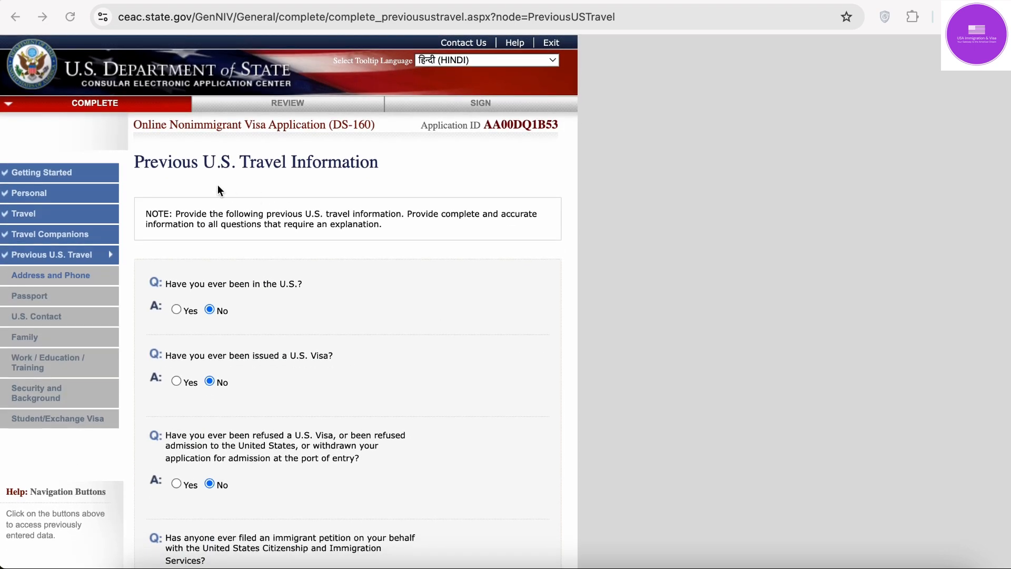
scroll(413, 280, down, 5)
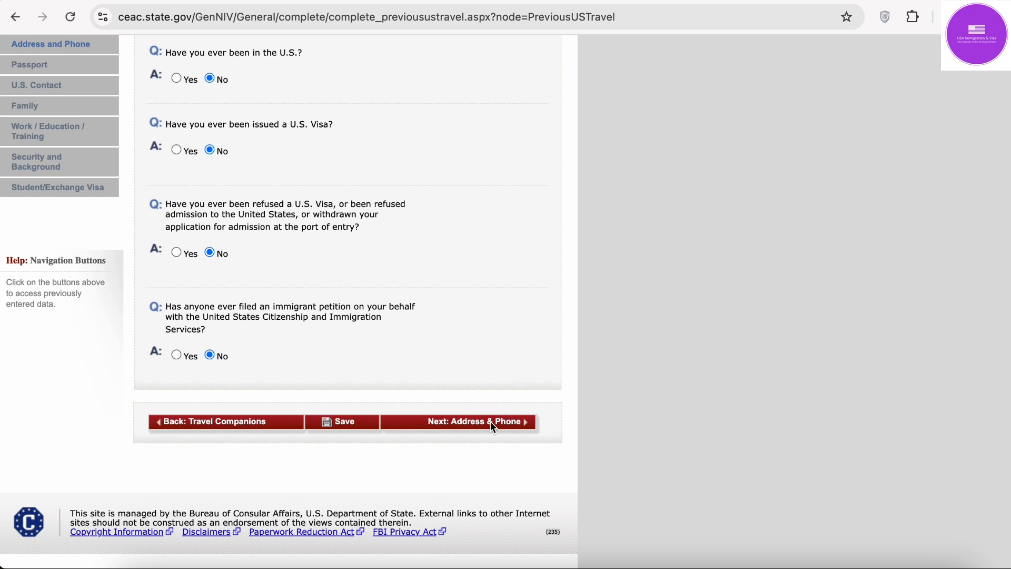
click(502, 428)
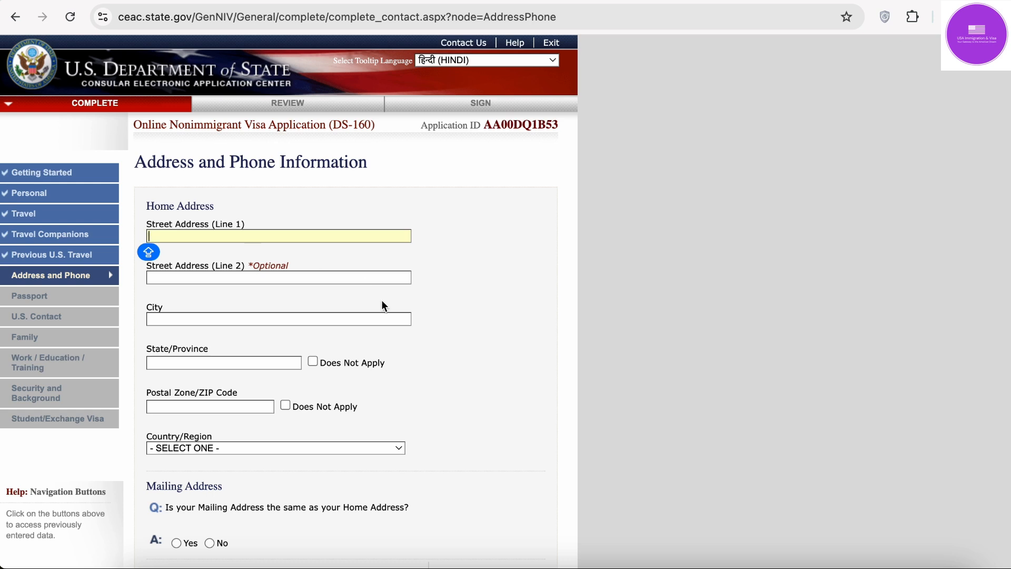
Step: Fill the home street, city Gurugram, state Haryana and postal code 221004 from autofill
scroll(382, 302, down, 2)
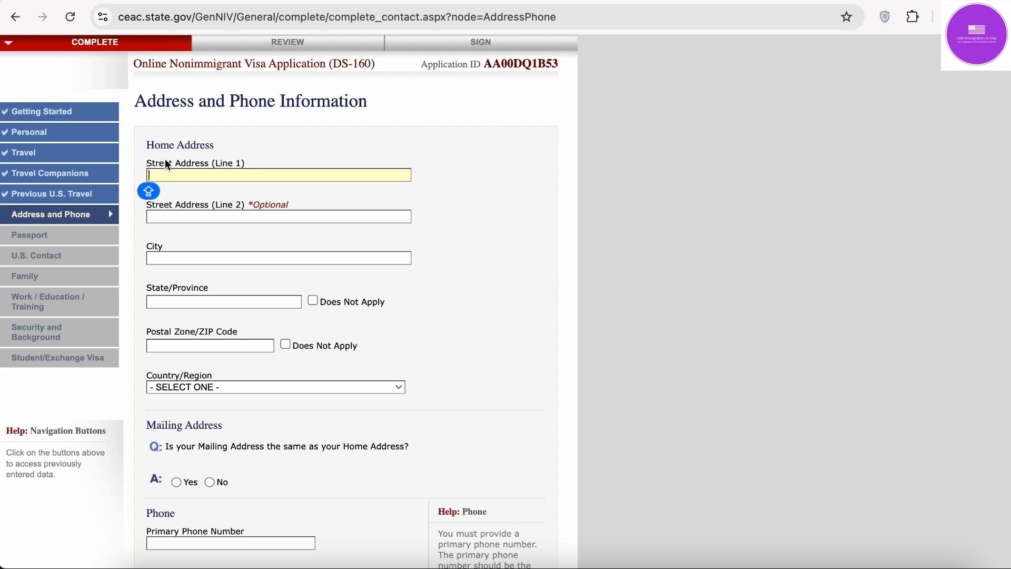
click(254, 197)
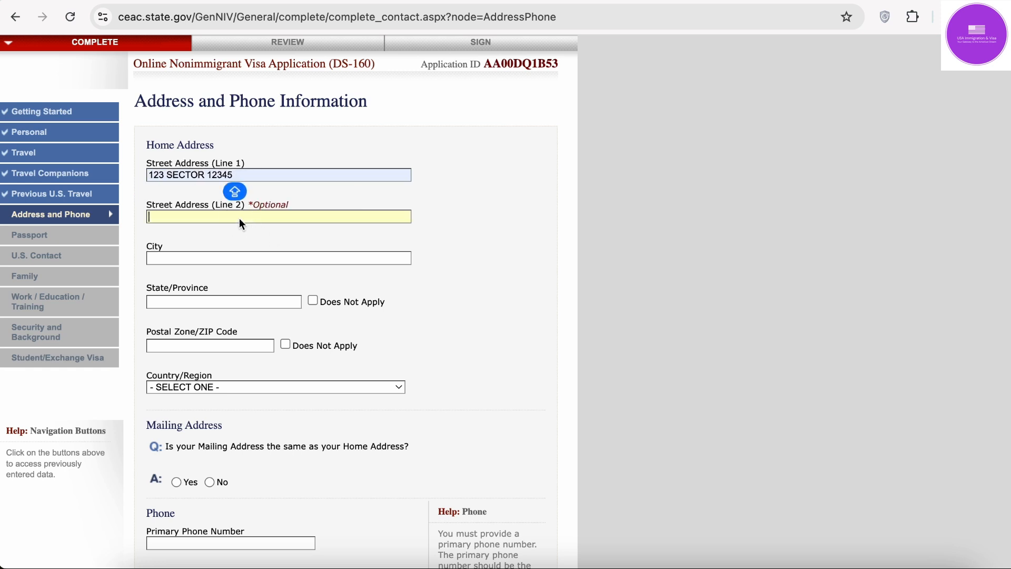
click(232, 257)
click(254, 288)
click(232, 301)
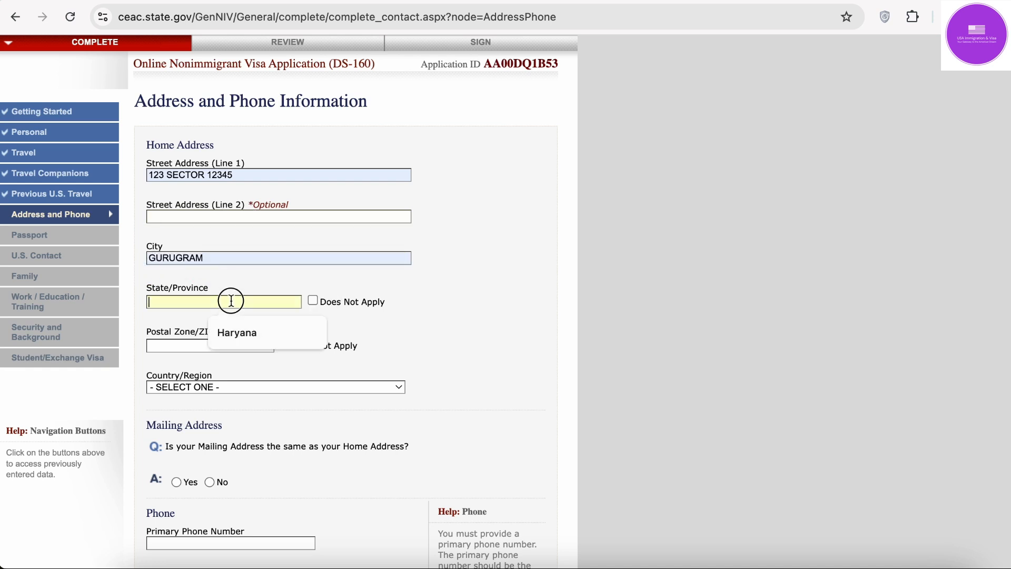
click(237, 332)
click(214, 345)
click(238, 372)
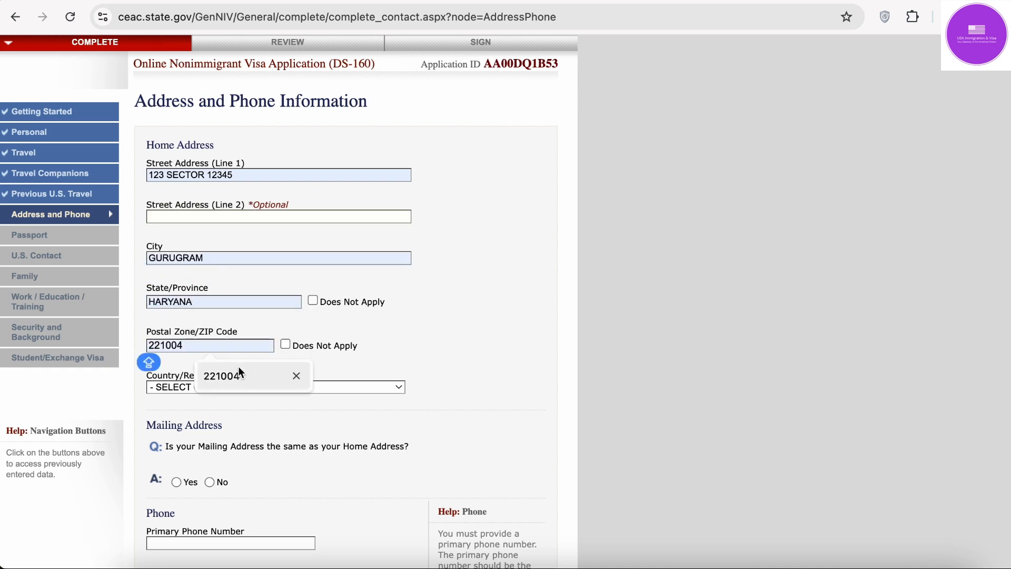
Step: Set the home address country to INDIA
click(235, 384)
text(india)
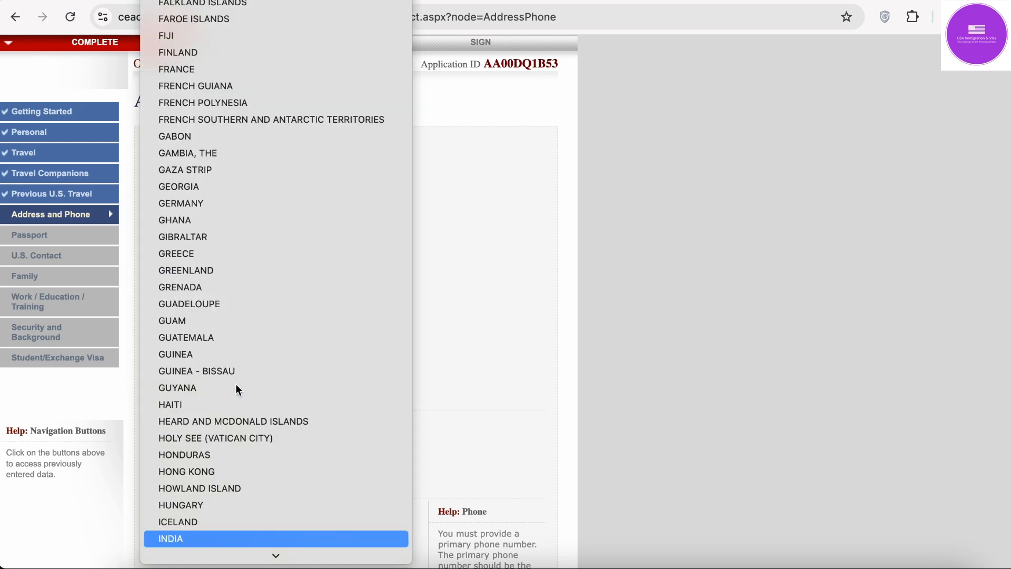
key(Return)
scroll(236, 384, down, 4)
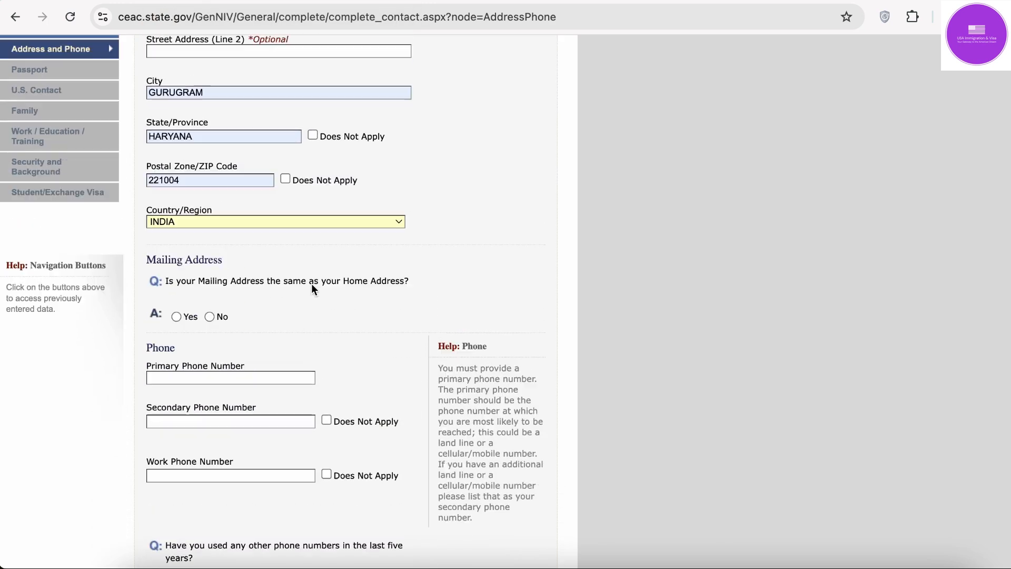
scroll(312, 288, up, 2)
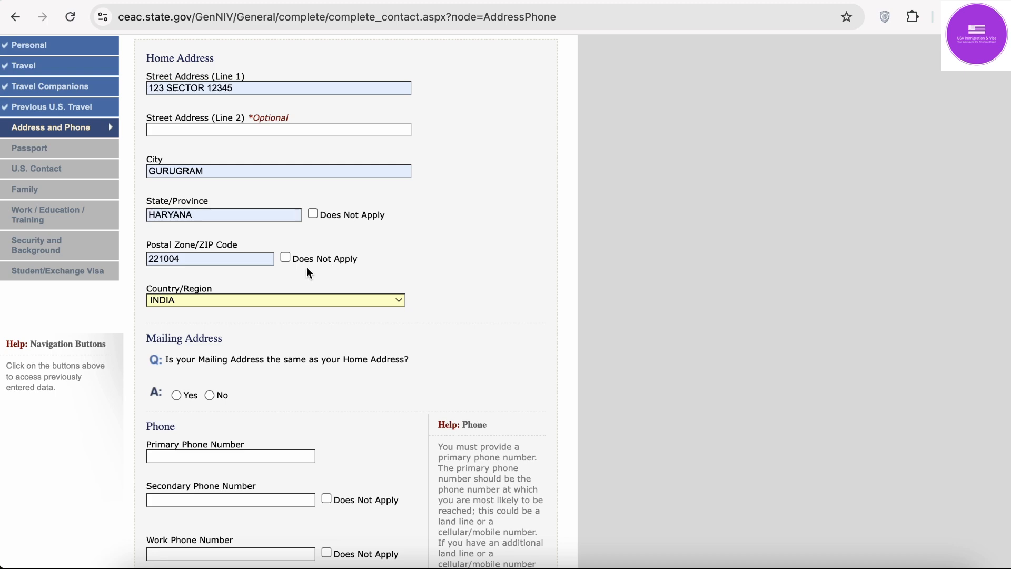
scroll(362, 263, down, 5)
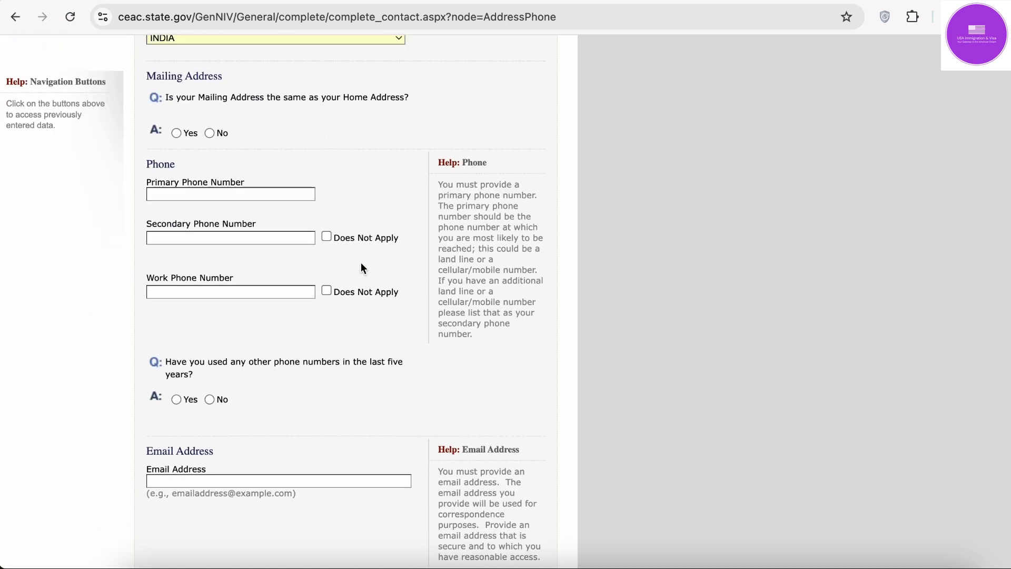
scroll(361, 264, up, 5)
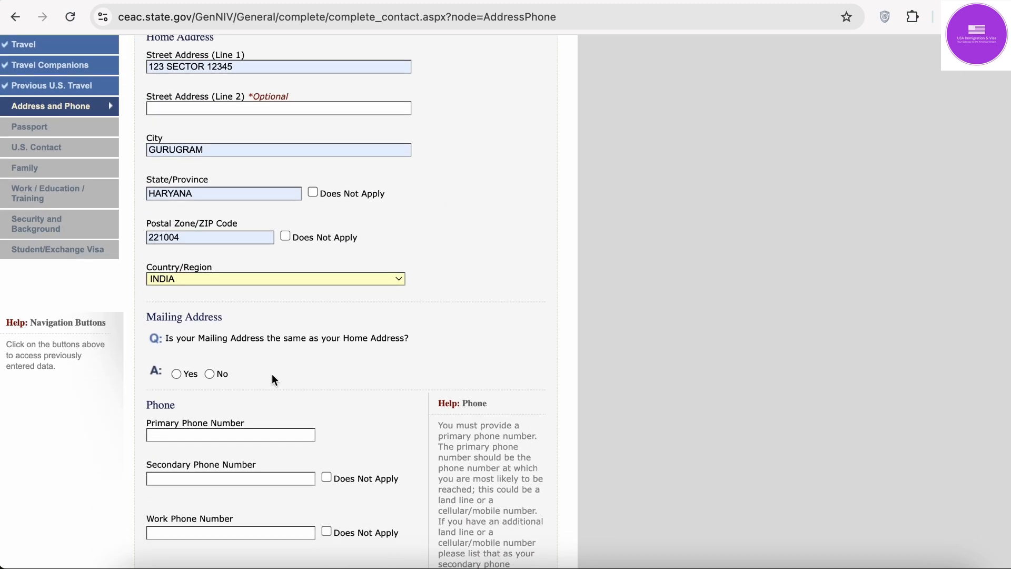
scroll(253, 102, up, 1)
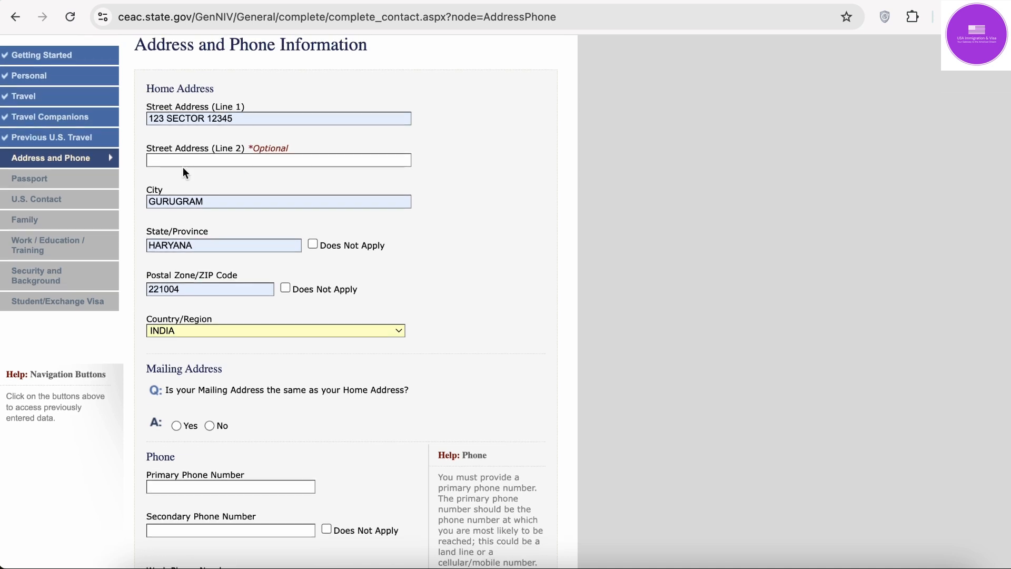
scroll(242, 264, down, 1)
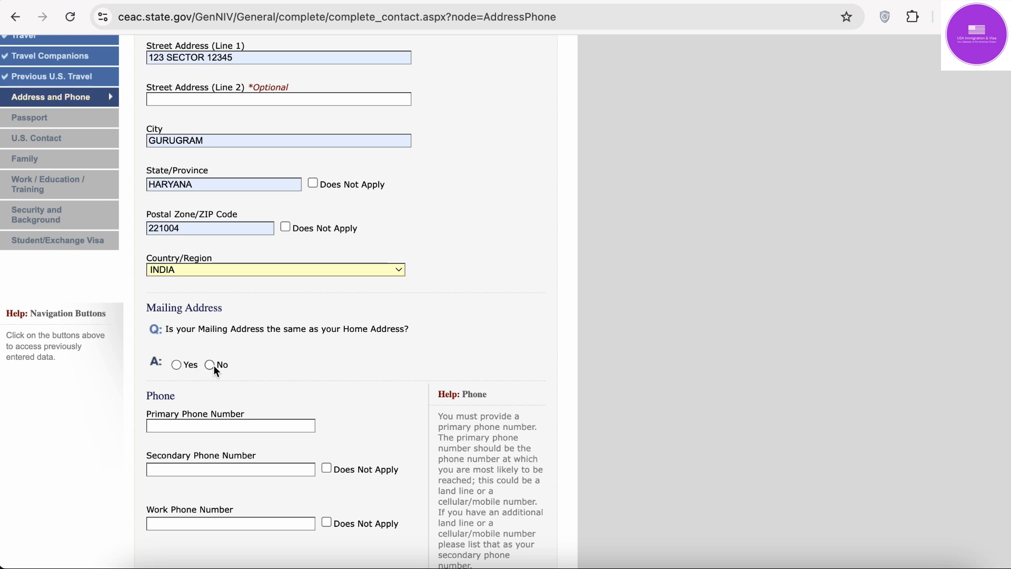
Step: Answer Yes that the mailing address matches the home address
scroll(216, 387, down, 2)
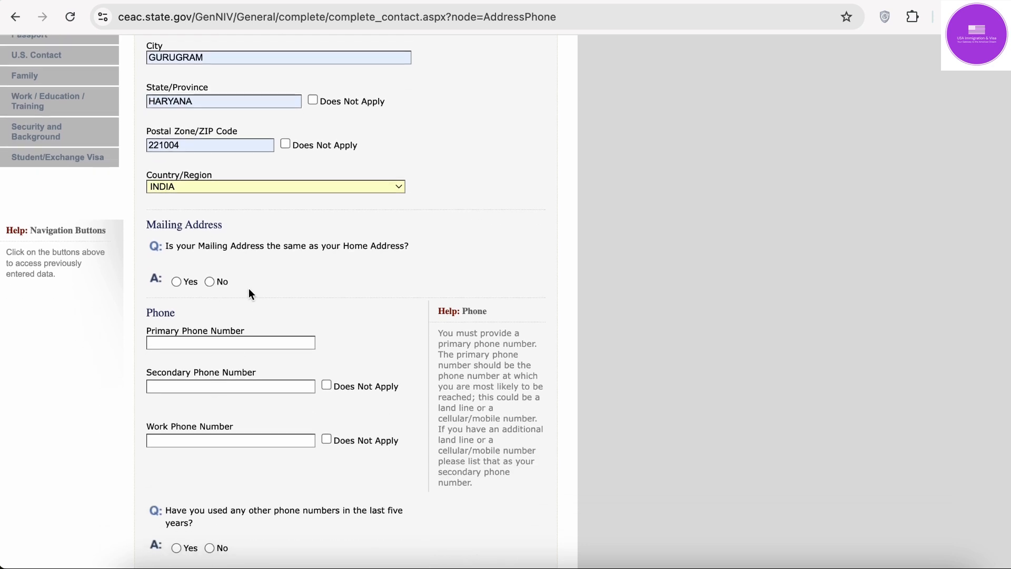
click(210, 281)
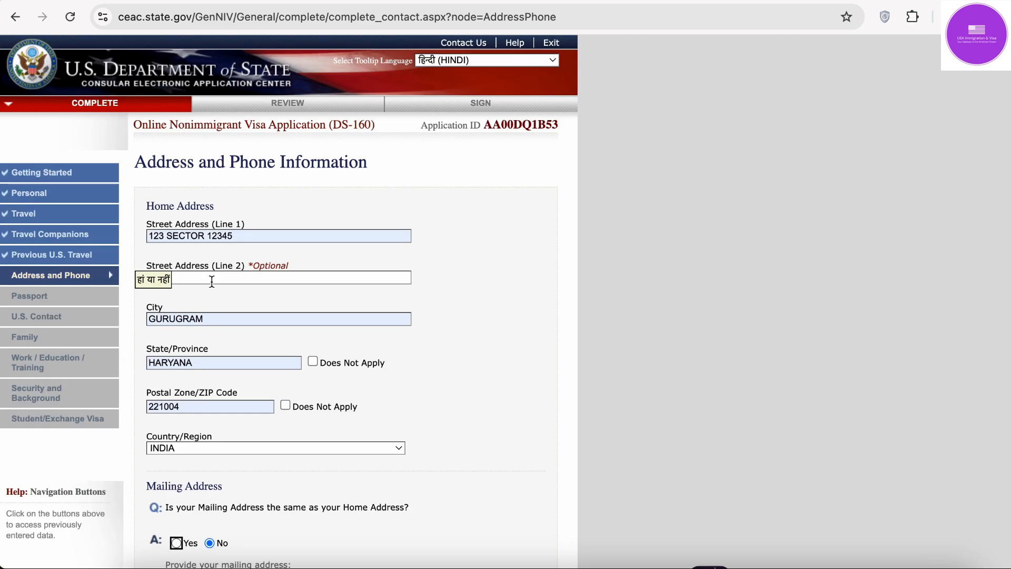
scroll(210, 280, down, 8)
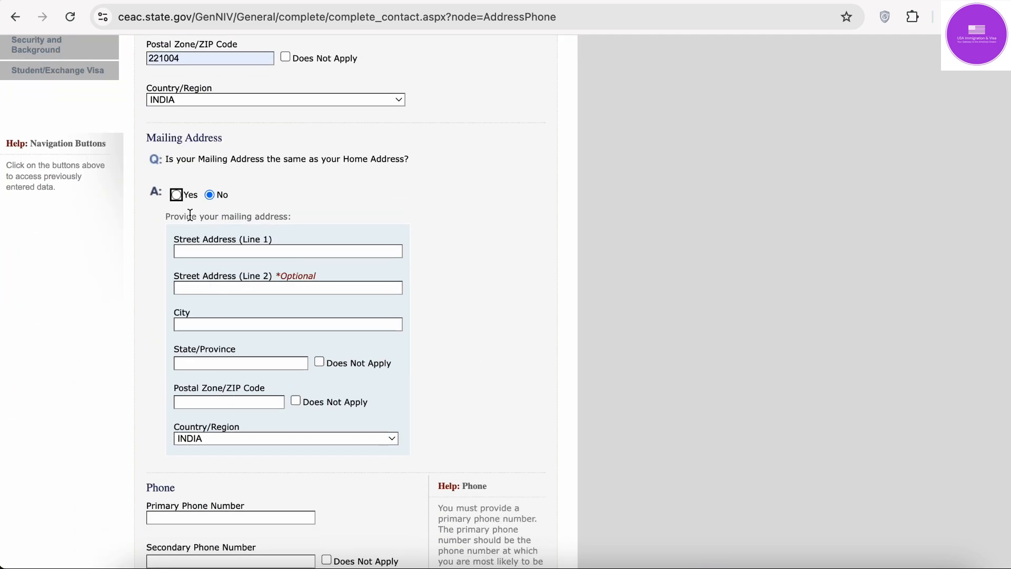
click(178, 195)
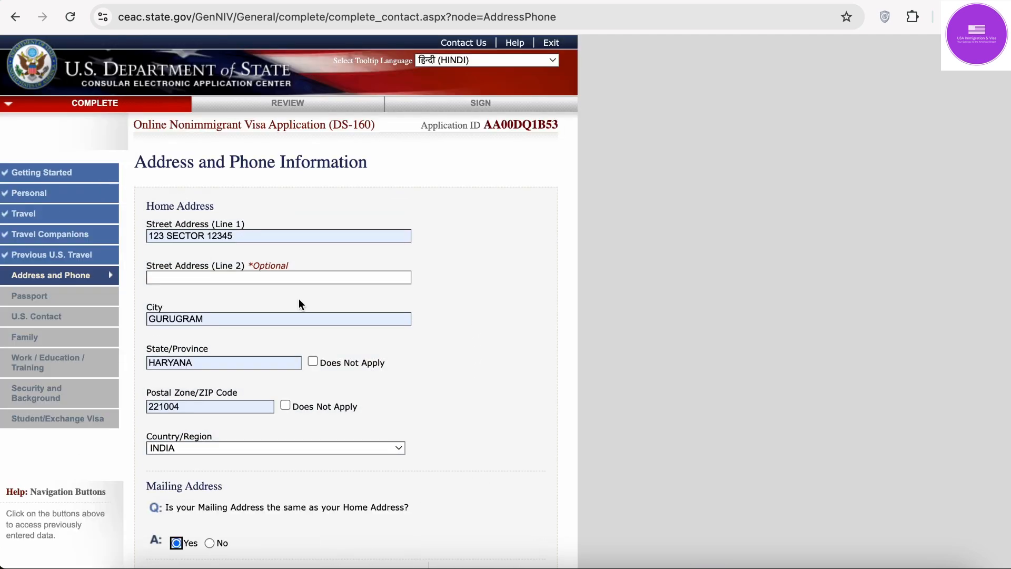
scroll(299, 299, down, 7)
scroll(299, 298, down, 2)
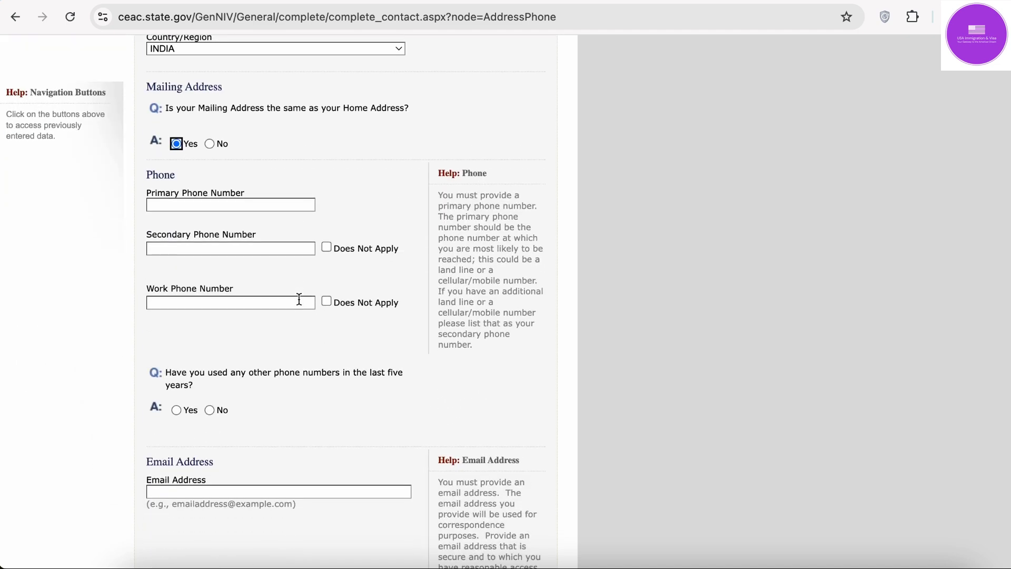
Step: Fill the primary phone from autofill and mark secondary and work phones Does Not Apply
click(188, 206)
click(253, 234)
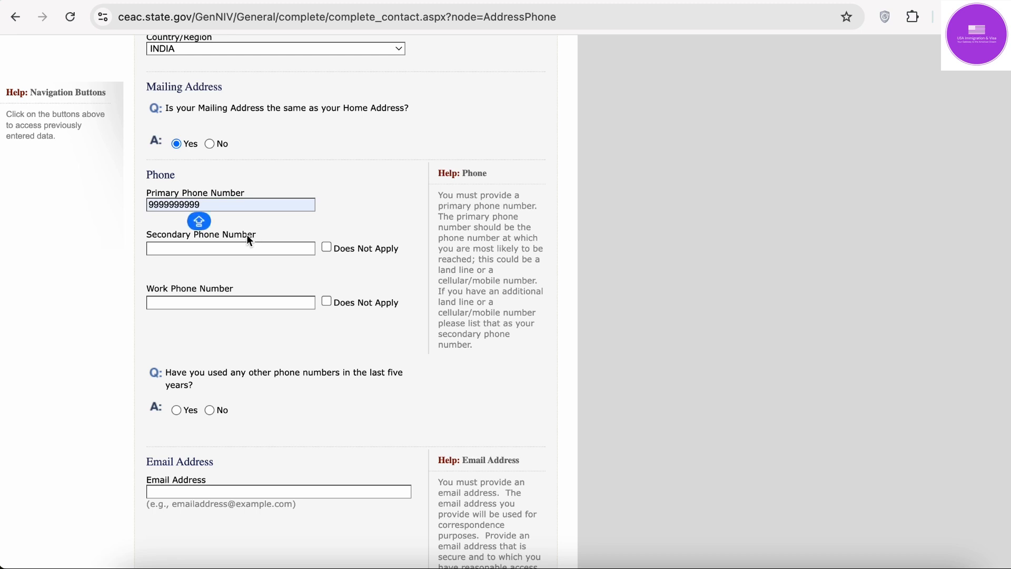
click(226, 248)
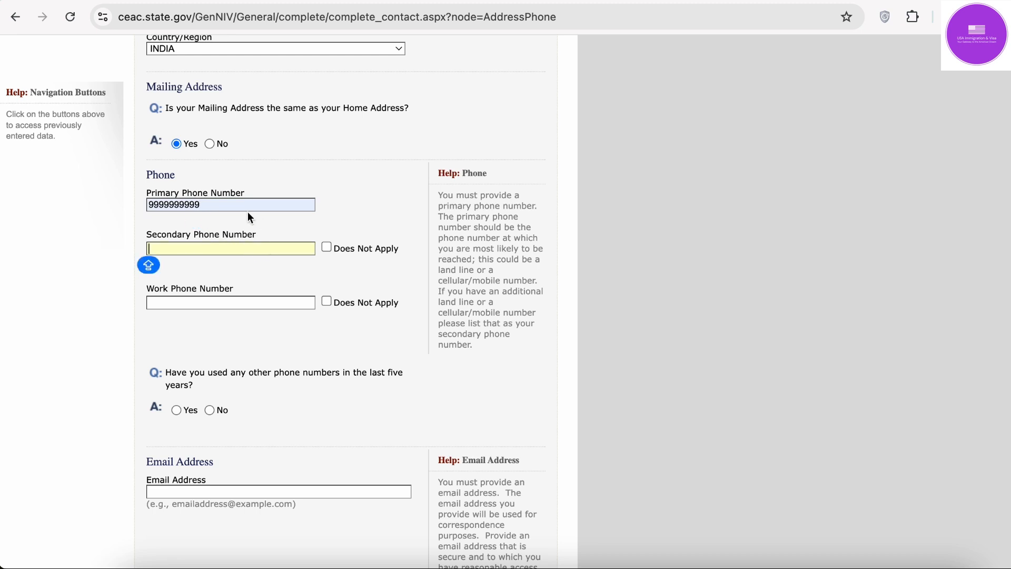
click(327, 248)
click(282, 301)
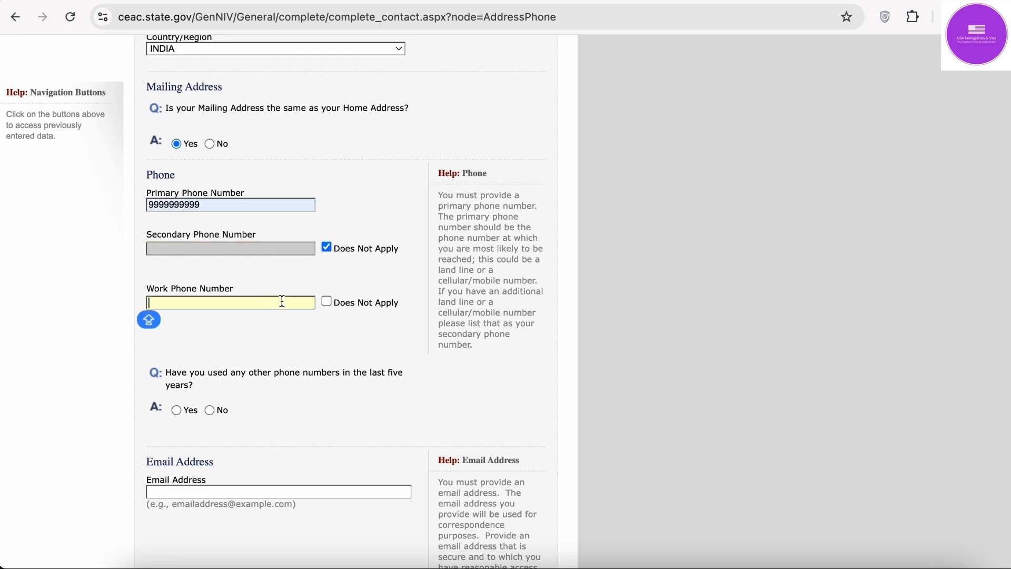
click(327, 301)
Step: Answer No to having used any other phone numbers
scroll(328, 304, down, 1)
scroll(328, 300, down, 4)
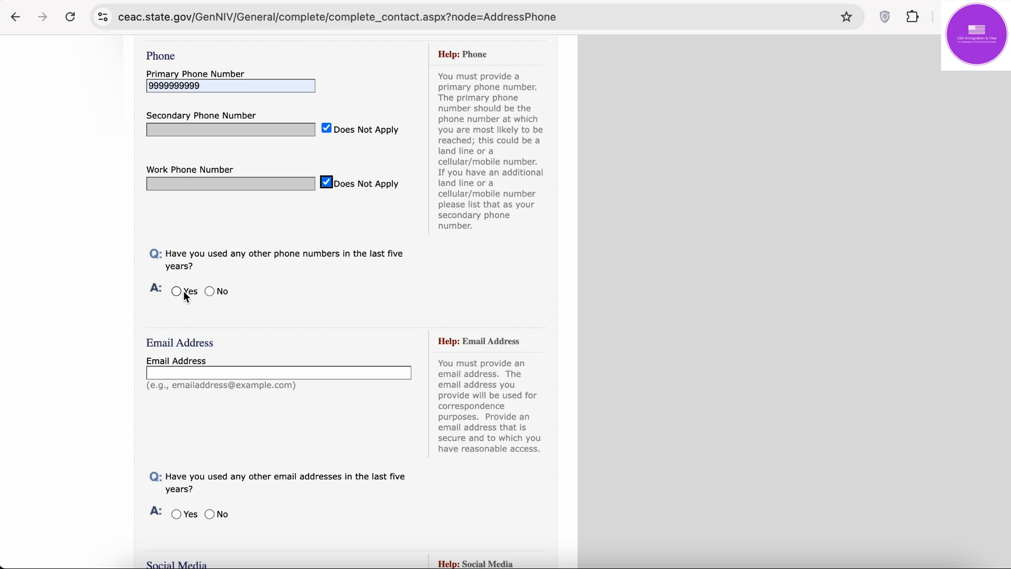
click(211, 291)
scroll(213, 289, down, 5)
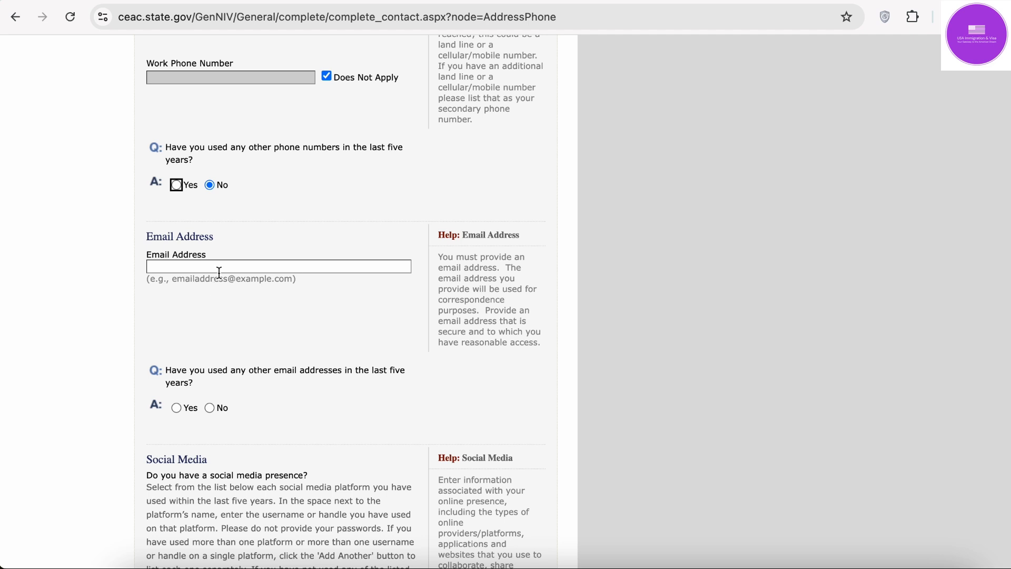
Step: Fill the applicant's email address from autofill and answer No to other email addresses
click(219, 272)
click(273, 296)
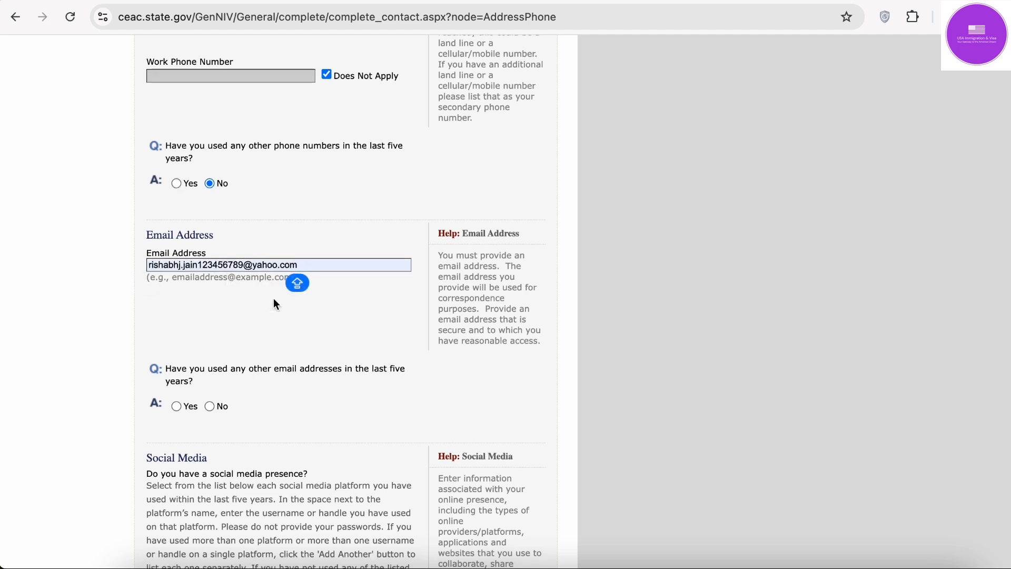
scroll(273, 299, down, 2)
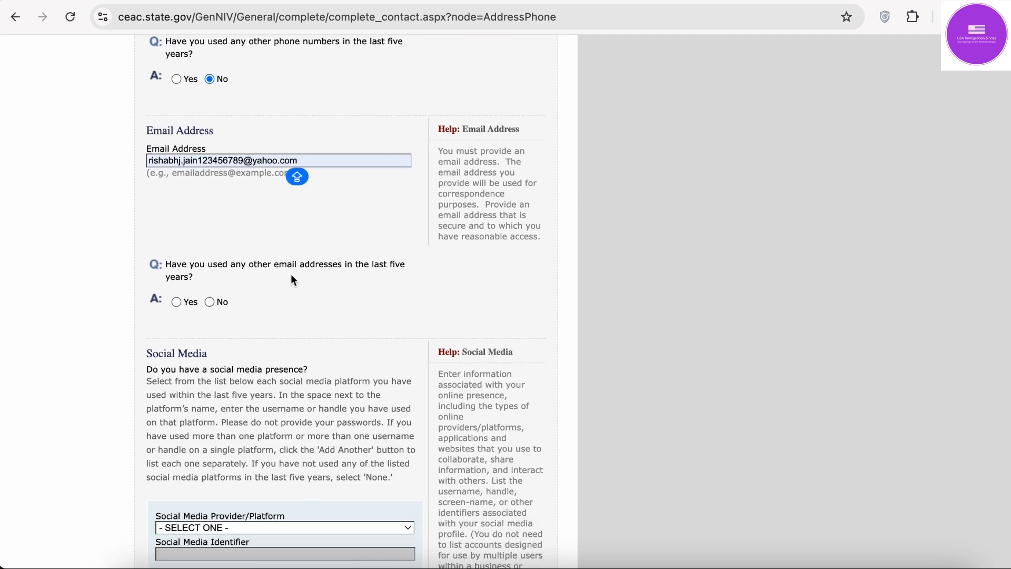
click(210, 302)
scroll(210, 302, down, 10)
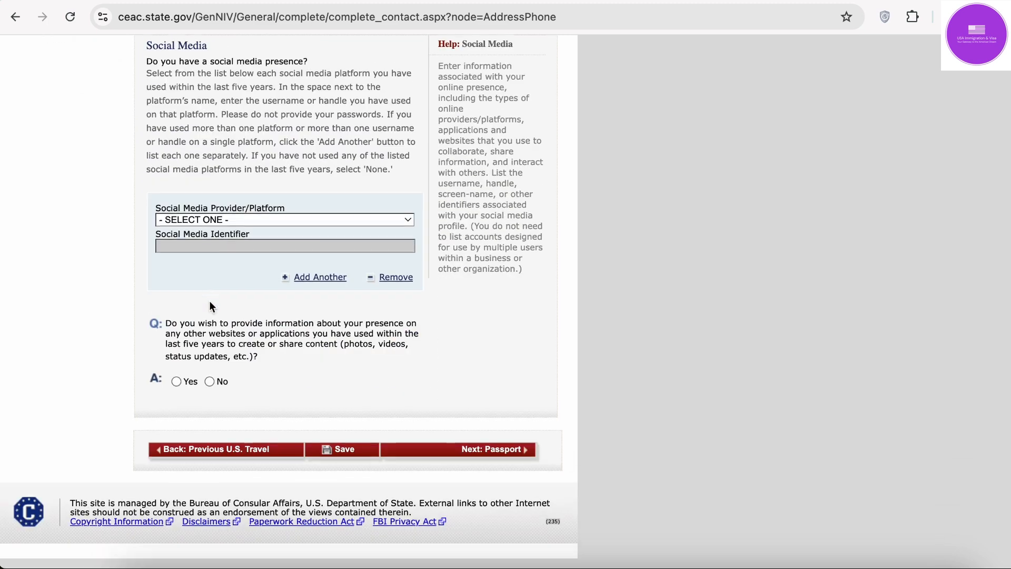
scroll(156, 118, up, 1)
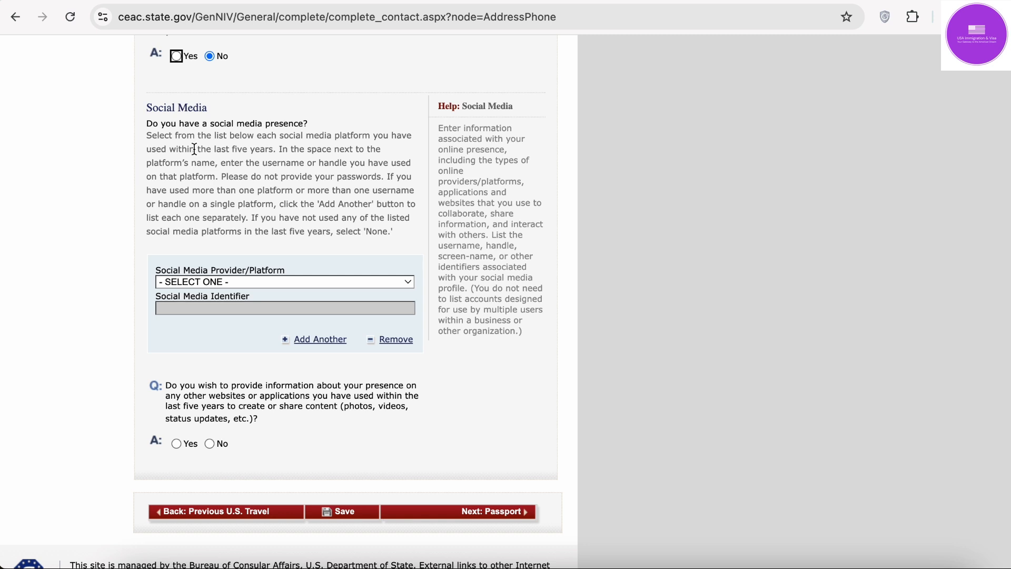
Step: Select FACEBOOK as the social media platform
click(249, 284)
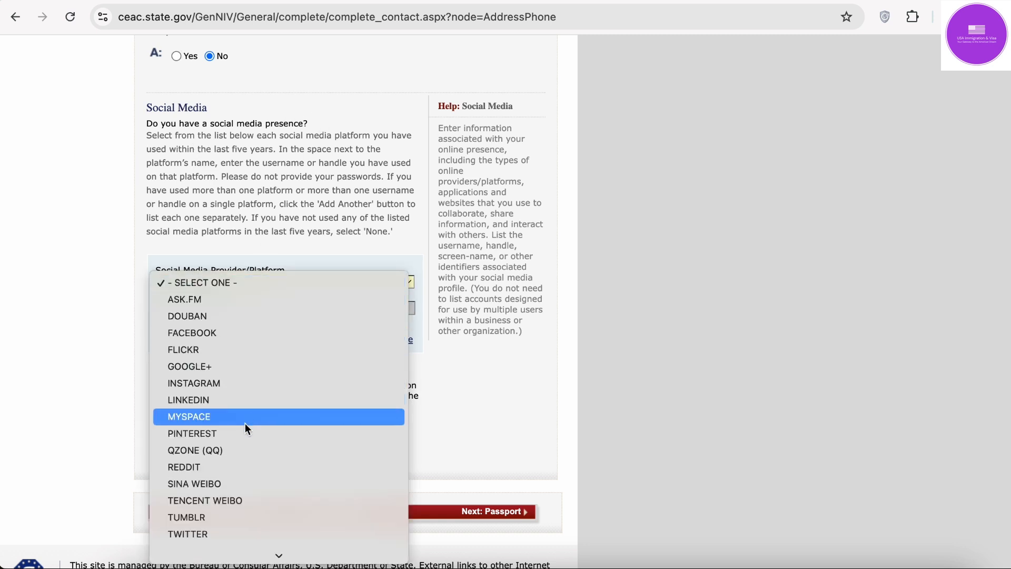
scroll(245, 425, down, 5)
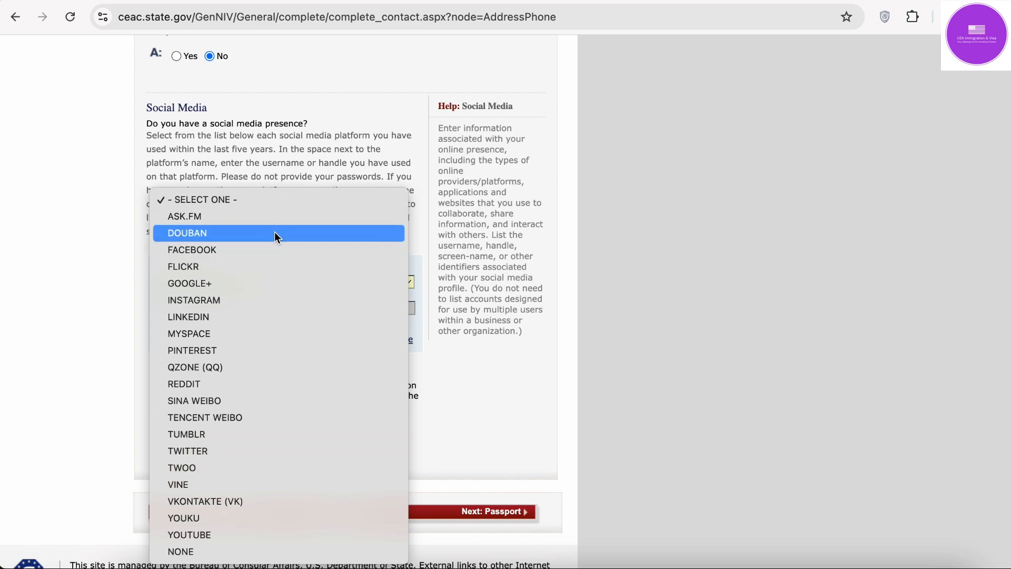
click(287, 297)
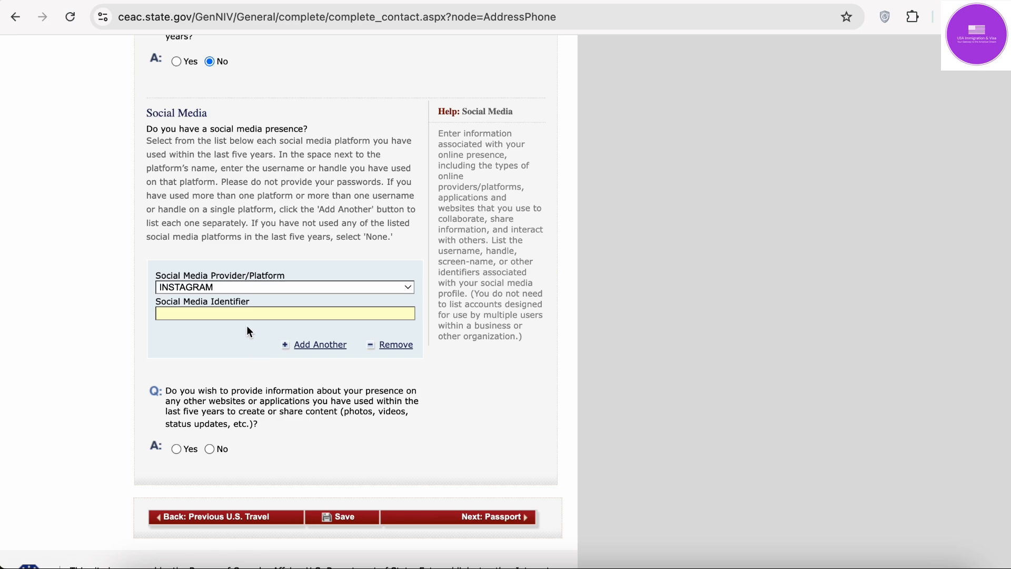
key(Caps_Lock)
click(249, 287)
click(266, 235)
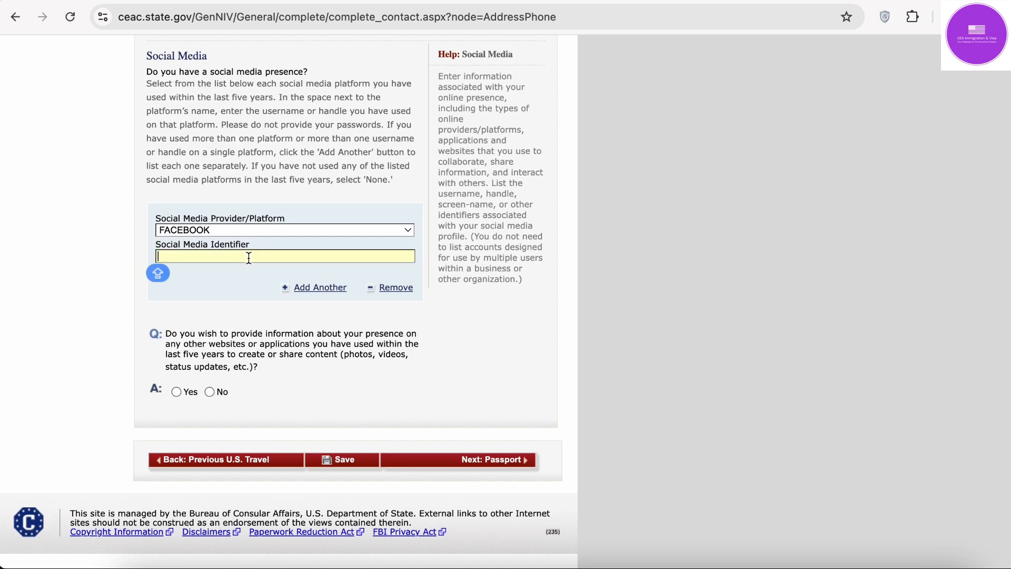
click(266, 229)
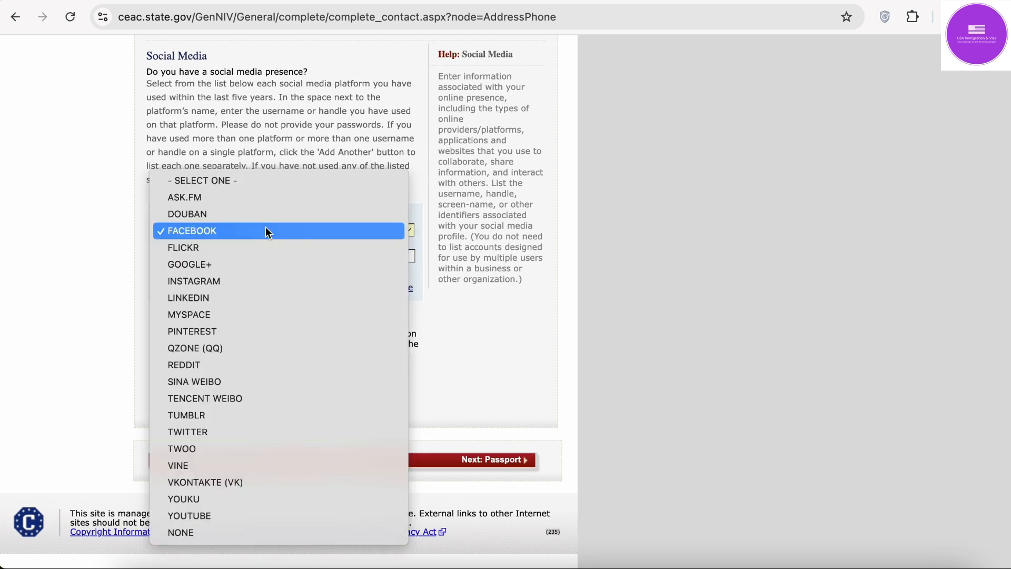
click(264, 229)
Step: Enter the applicant's handle as the social media identifier and answer No to other websites
click(239, 257)
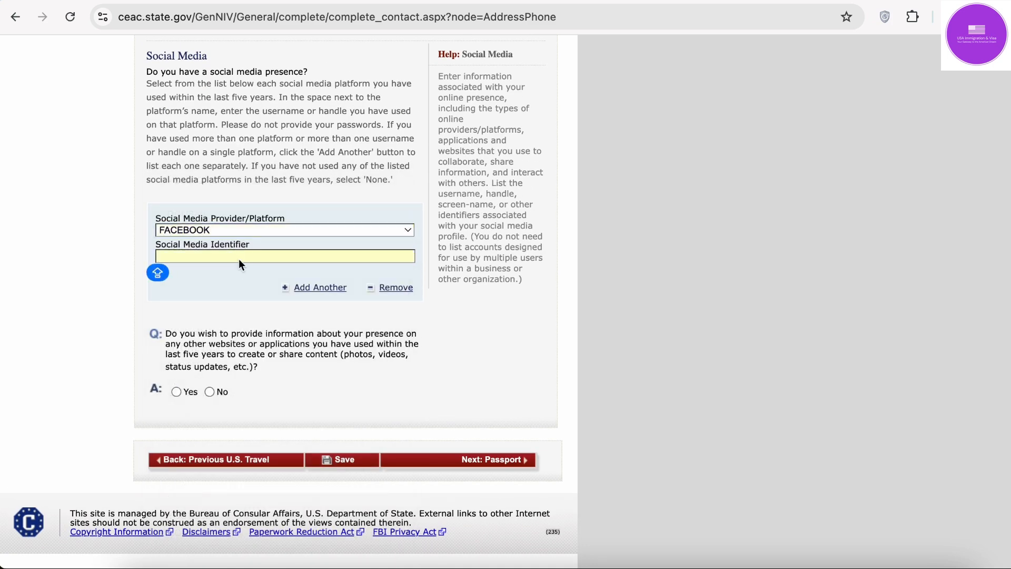
text(R)
key(BackSpace)
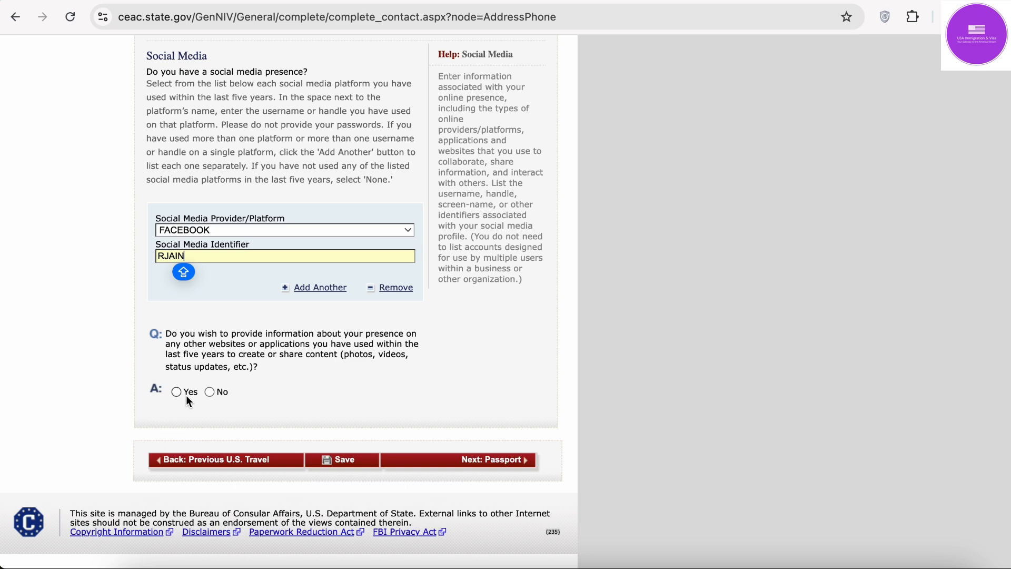
click(207, 391)
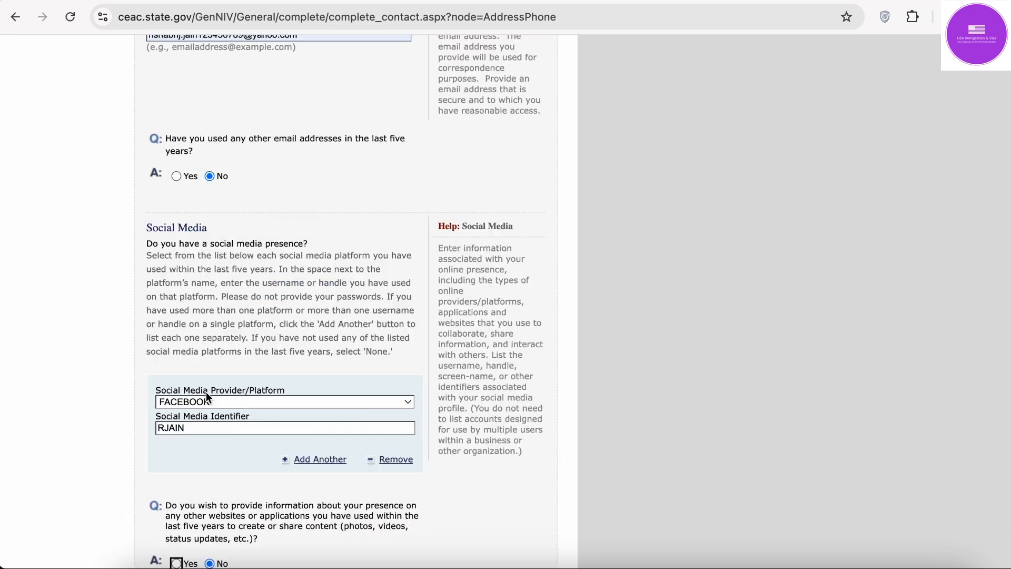
scroll(279, 377, down, 5)
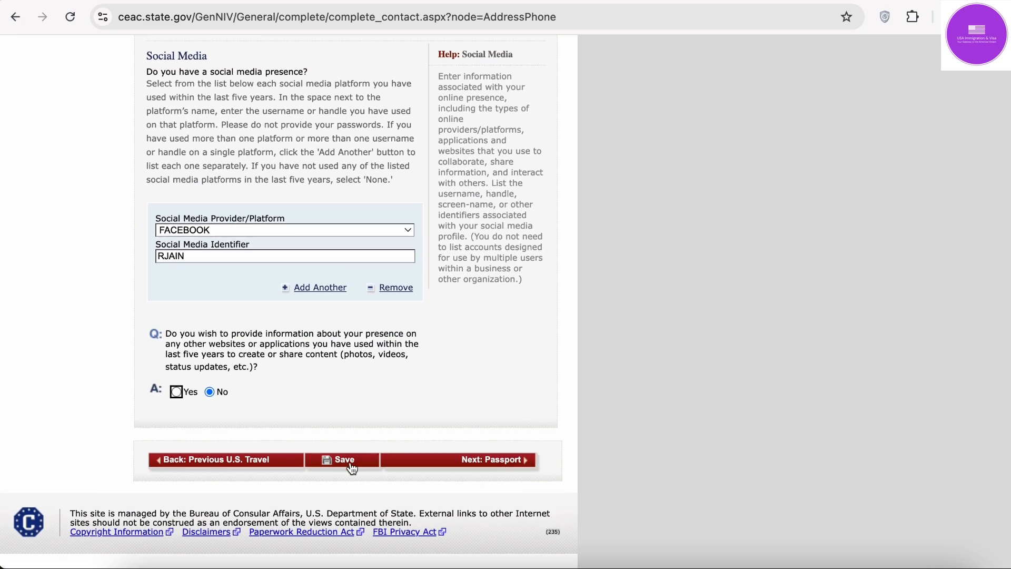
Step: Save the Address and Phone page, continue the application, and go to Passport
click(351, 467)
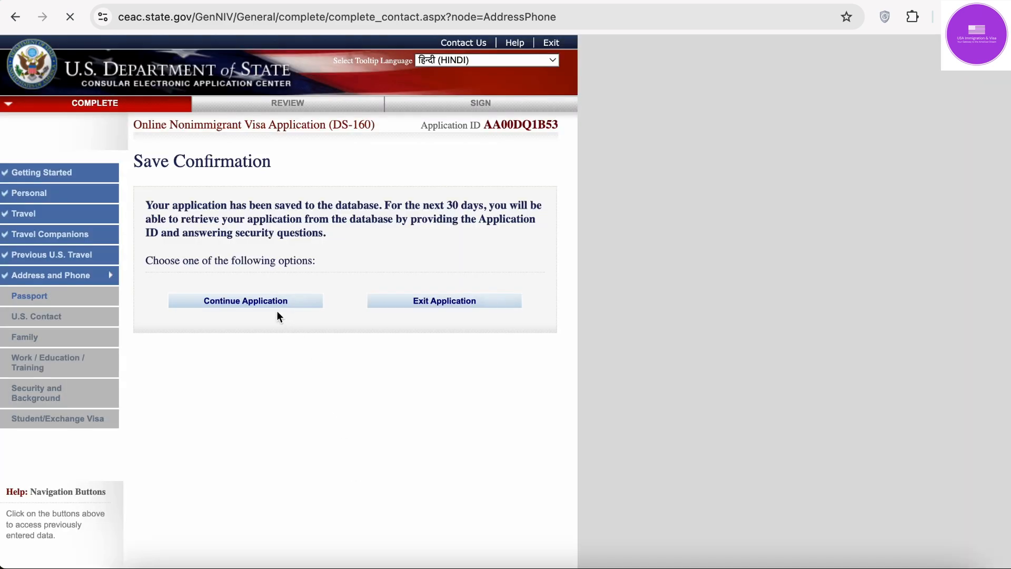
click(274, 299)
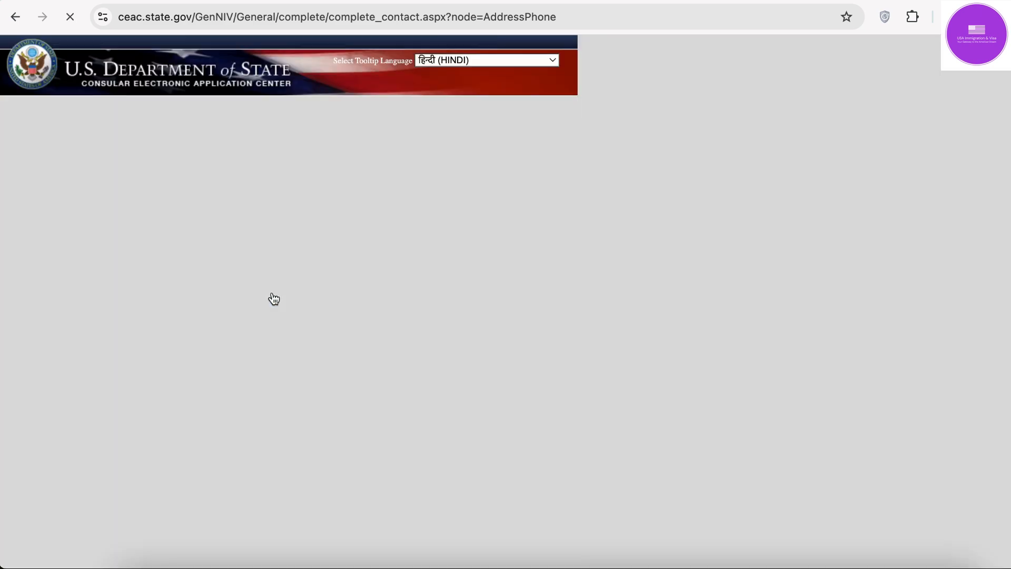
scroll(326, 303, down, 15)
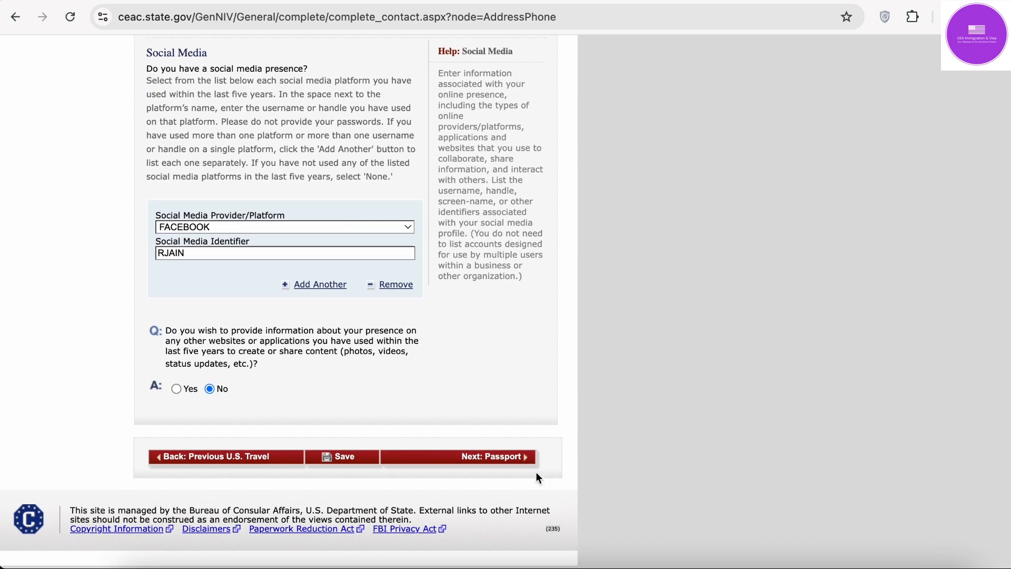
click(517, 458)
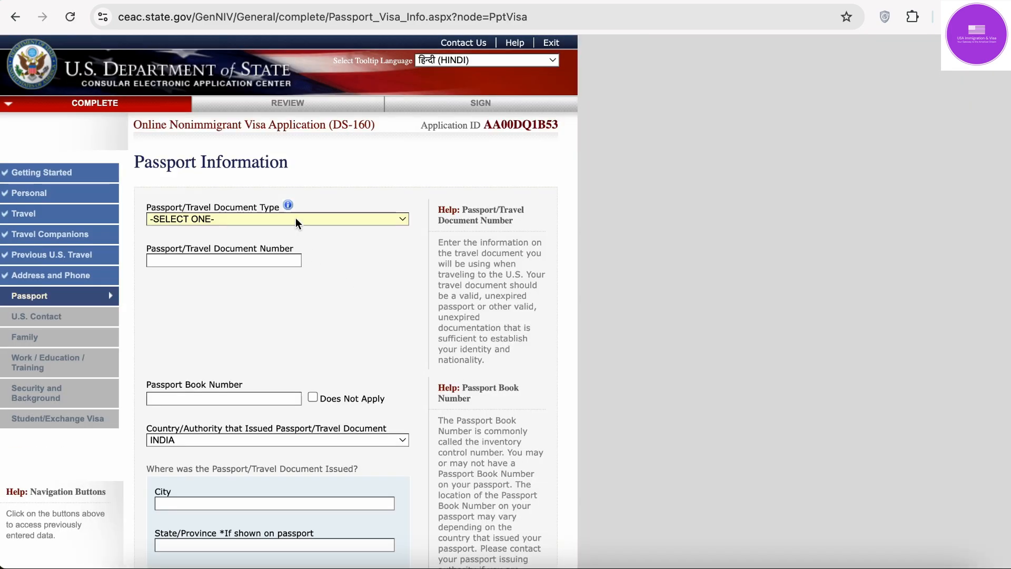
Step: Set document type REGULAR, autofill the passport number, and mark Passport Book Number Does Not Apply
click(296, 221)
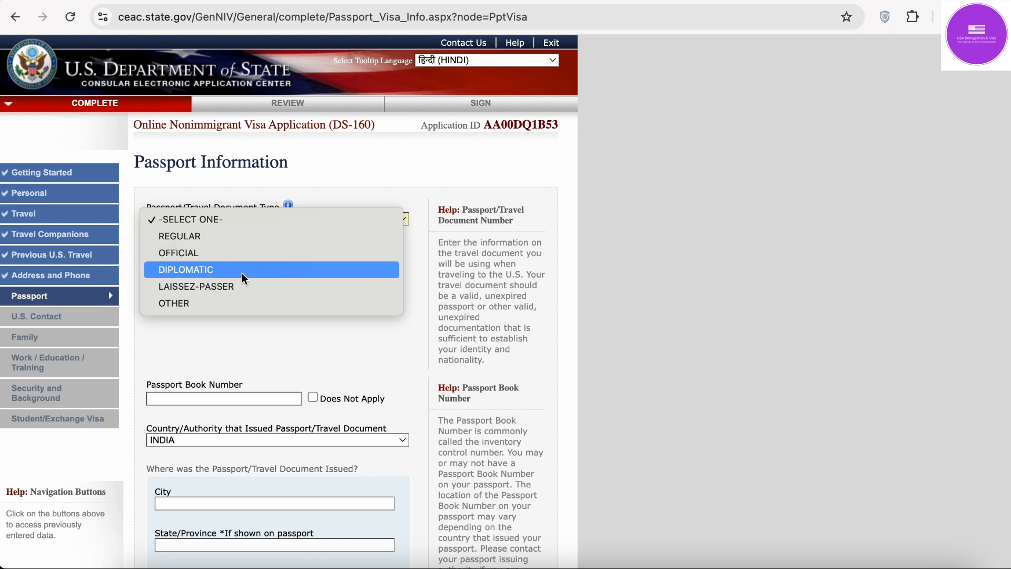
click(236, 235)
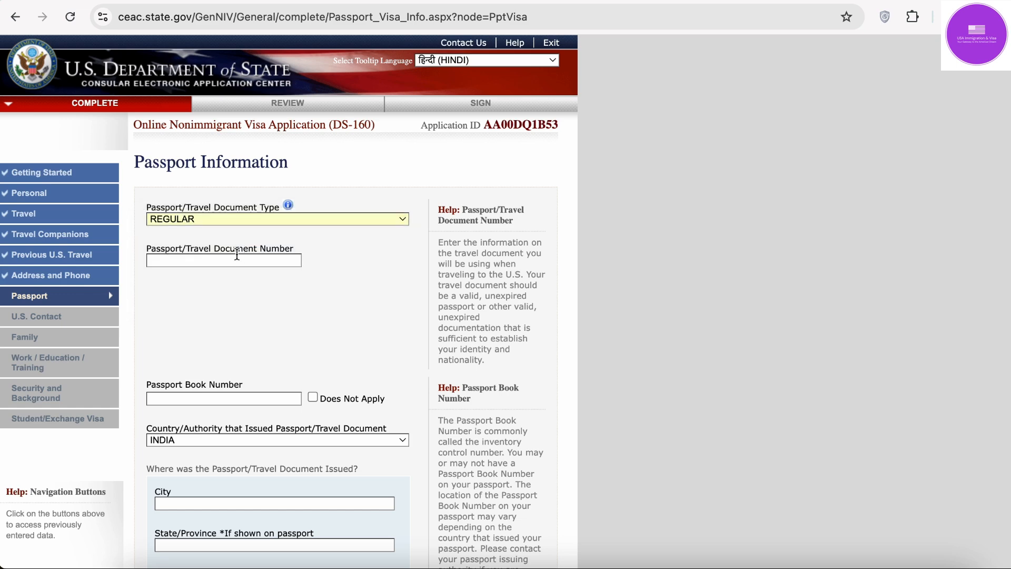
click(227, 261)
click(245, 290)
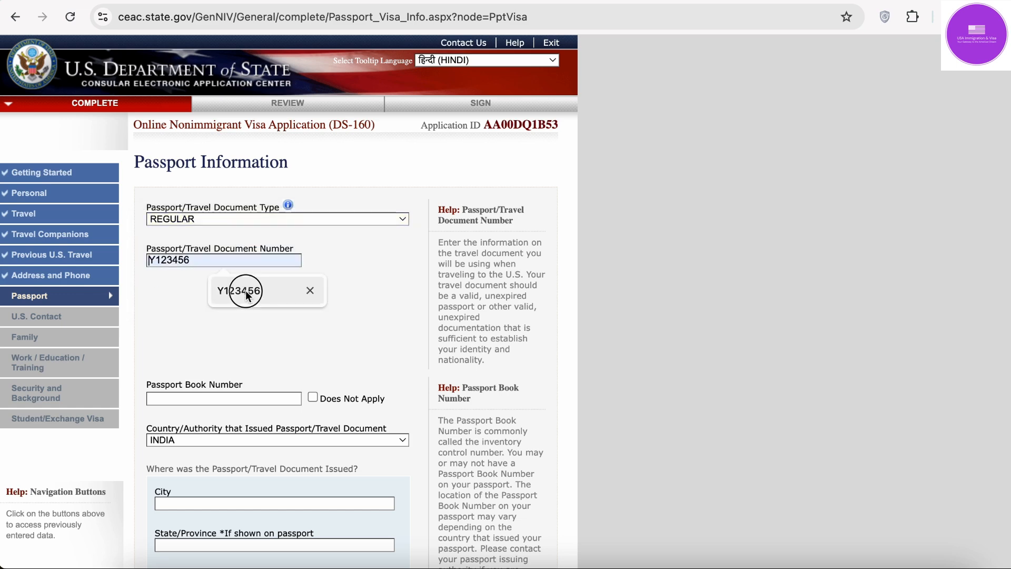
scroll(245, 290, down, 3)
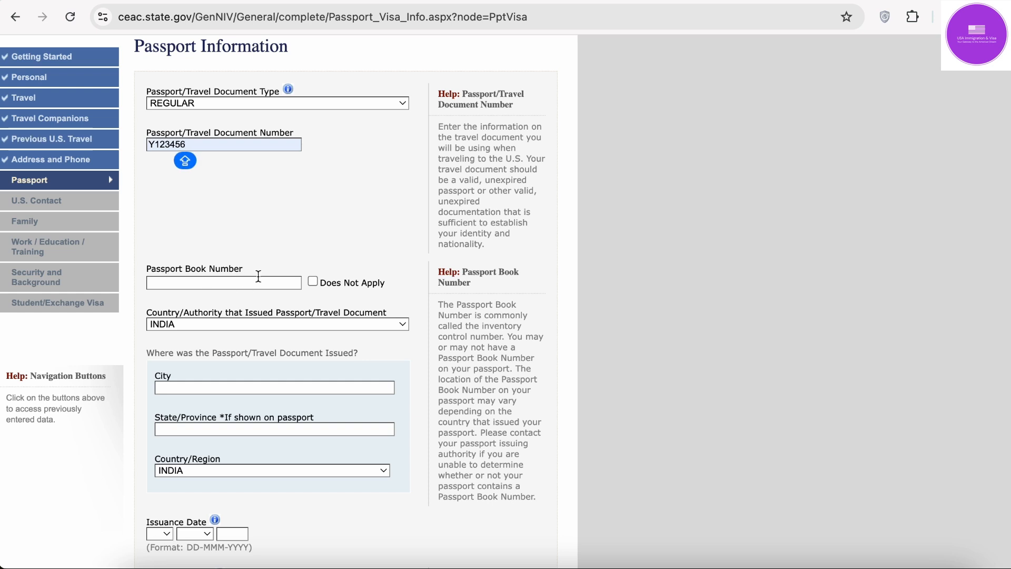
click(209, 283)
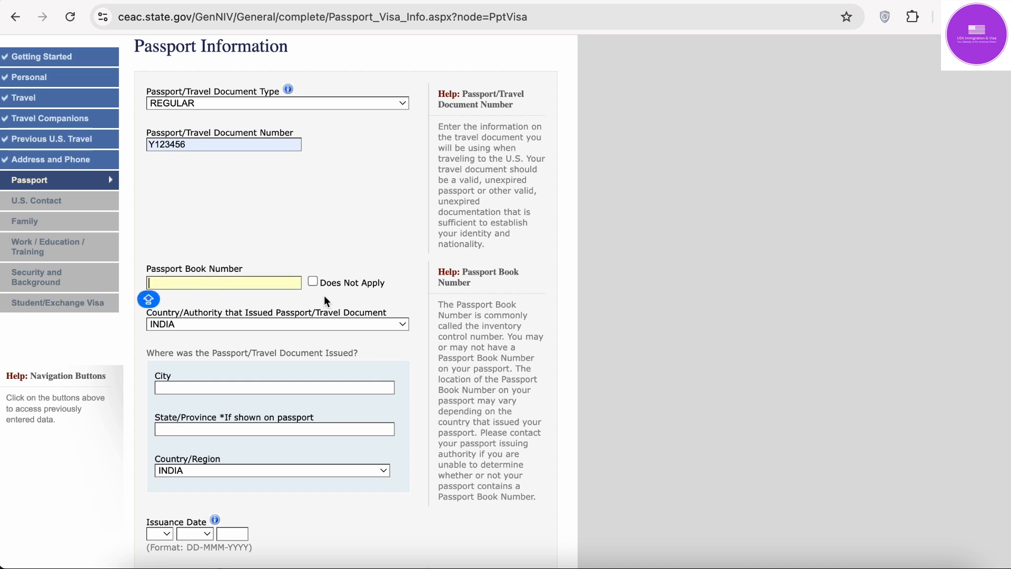
click(313, 283)
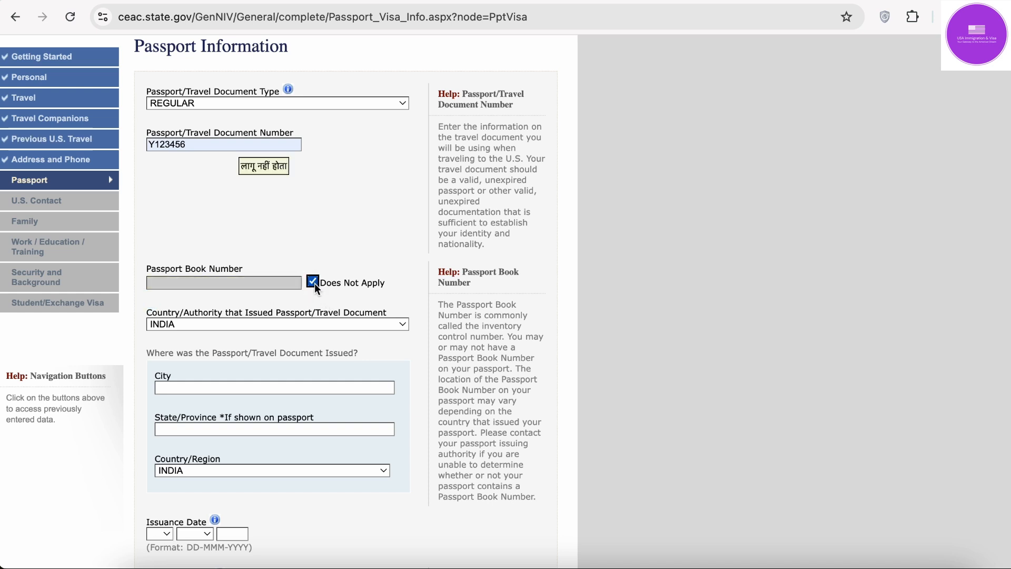
Step: Keep issuing country INDIA and set issuing city and state to DELHI
scroll(314, 283, down, 2)
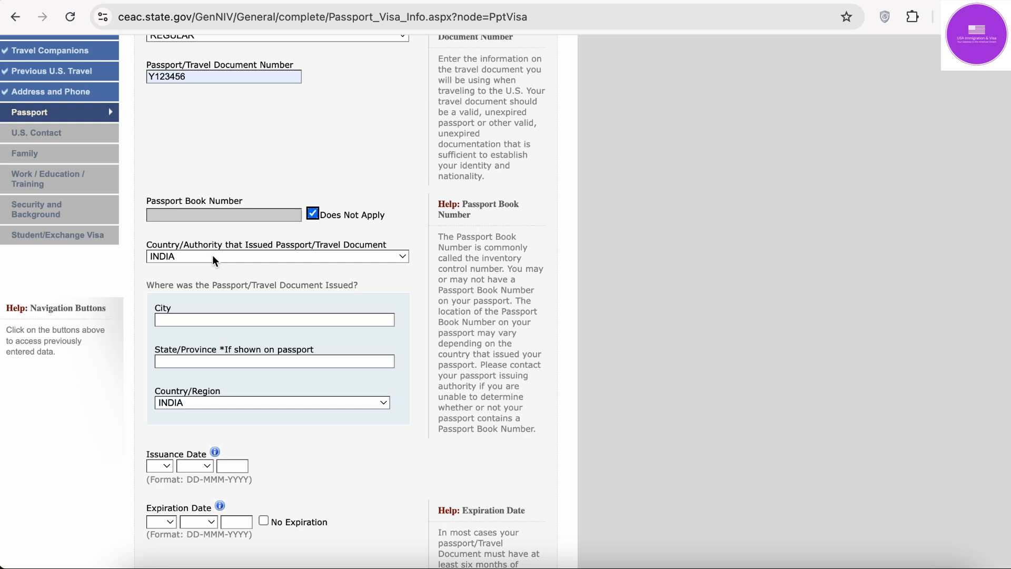
click(311, 256)
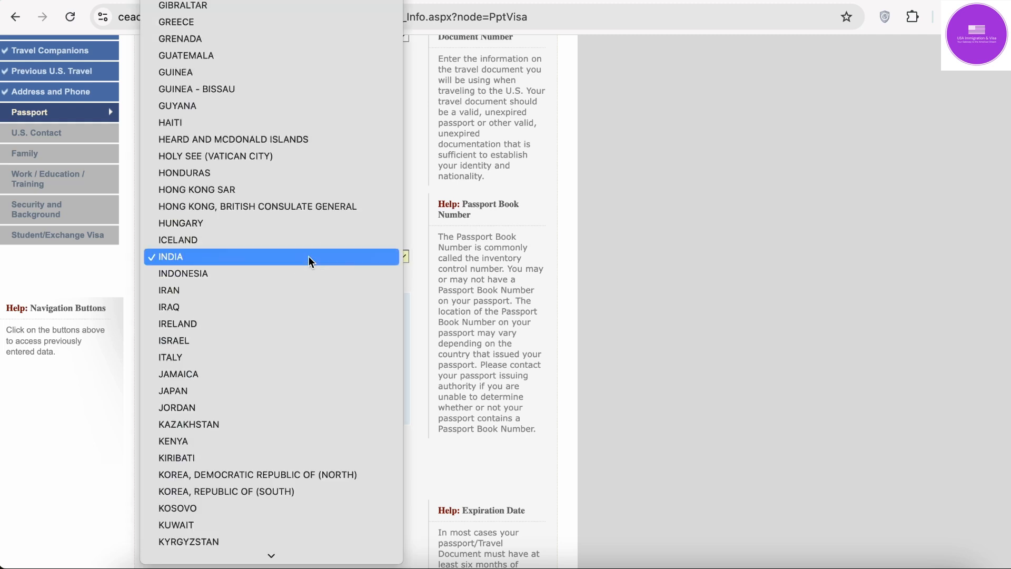
click(308, 256)
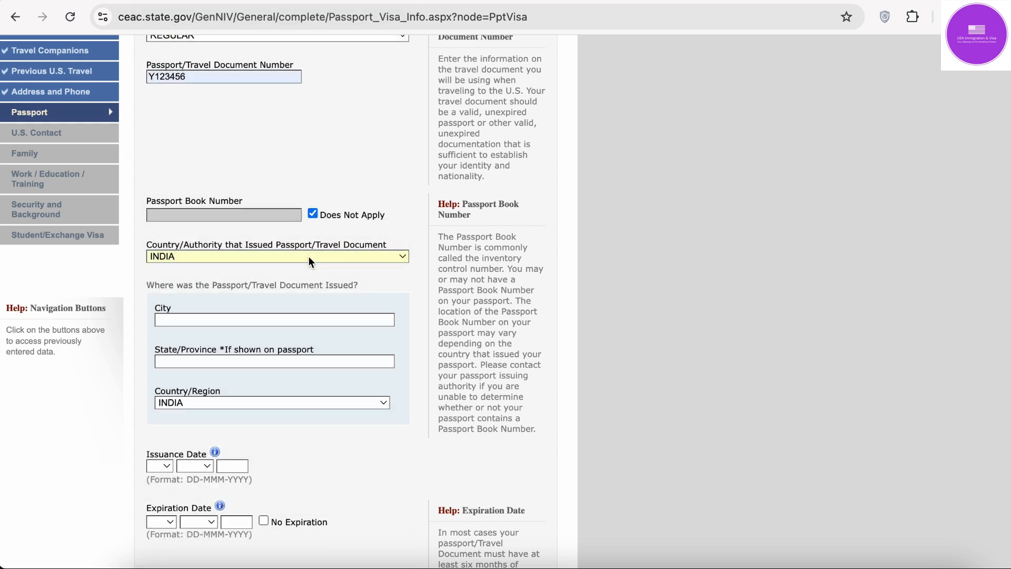
scroll(308, 256, down, 2)
click(300, 275)
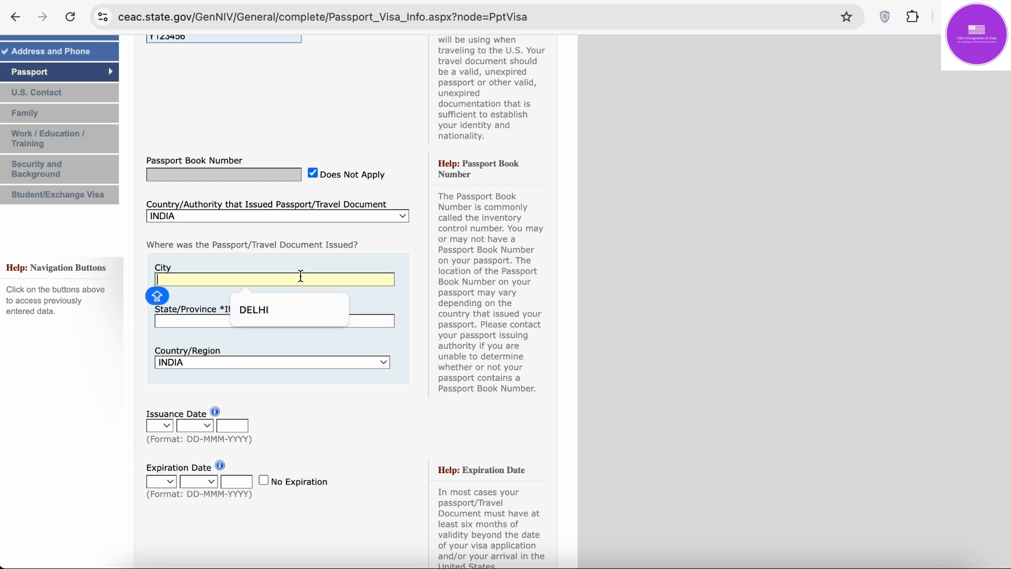
click(294, 310)
click(269, 324)
click(264, 348)
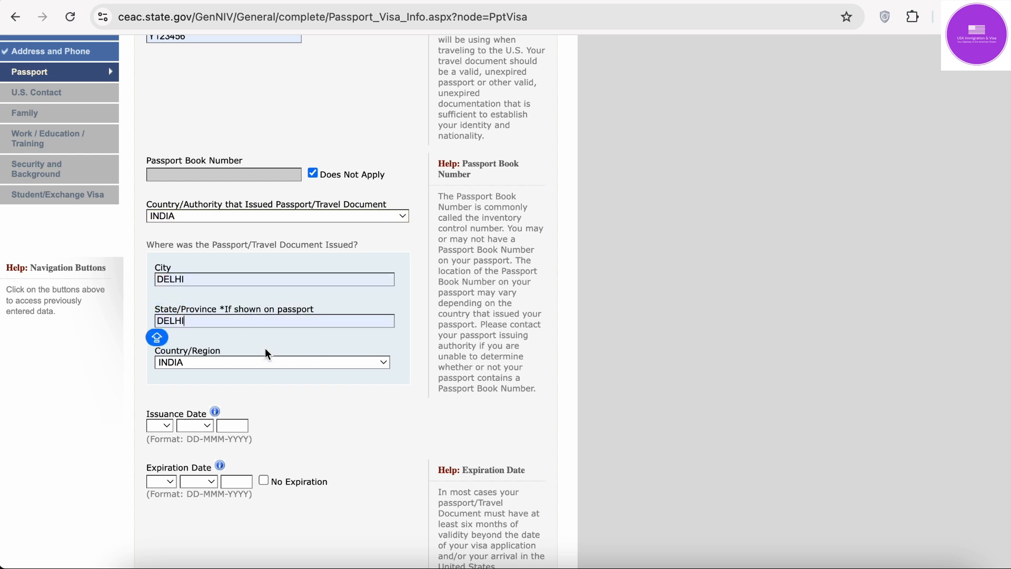
Step: Set the passport issuance date to 01 JAN 2020
scroll(248, 406, down, 4)
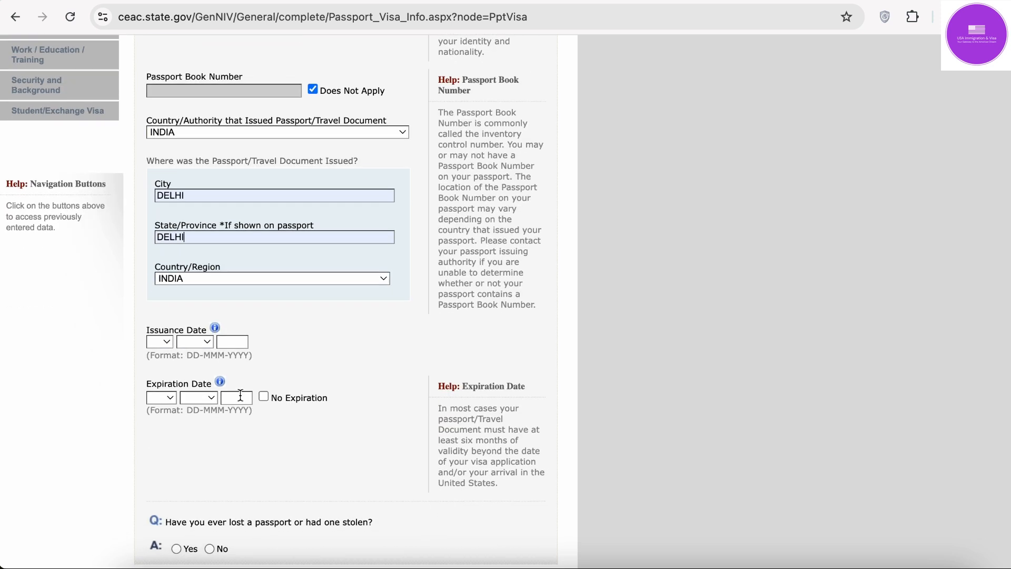
click(165, 343)
click(165, 355)
click(194, 344)
click(198, 357)
click(229, 345)
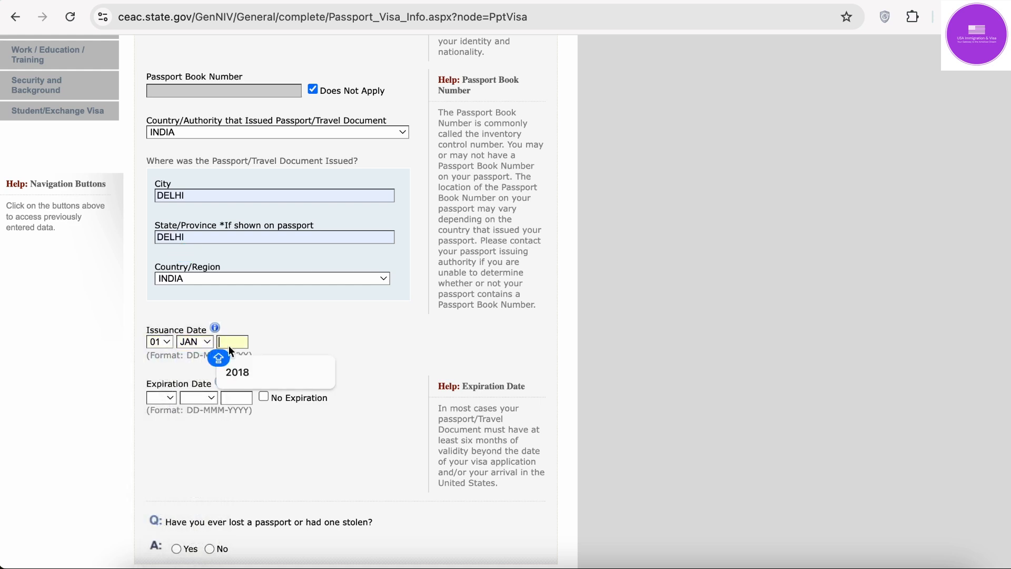
text(2020)
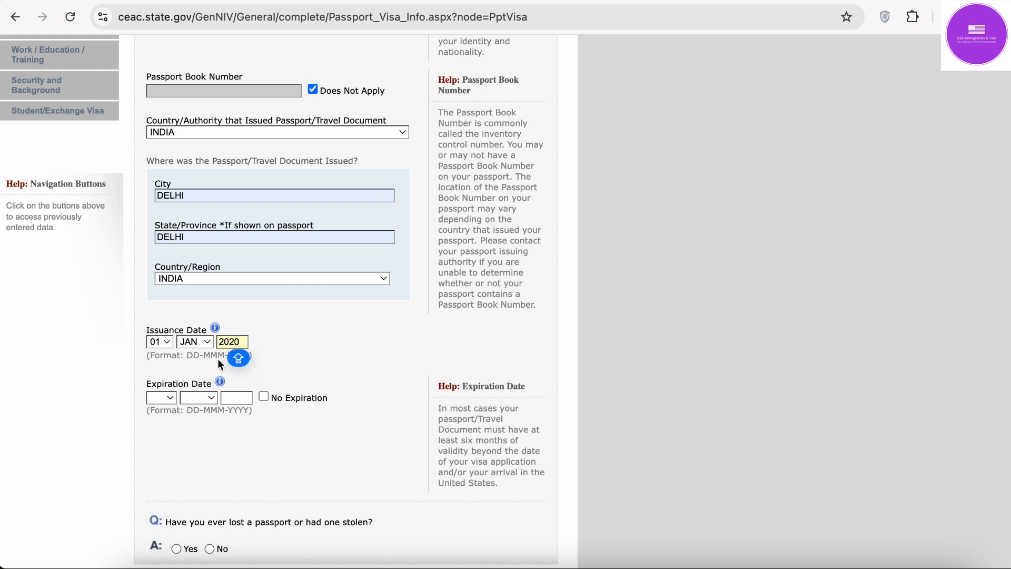
Step: Set the passport expiration date to 01 DEC 2029
click(169, 399)
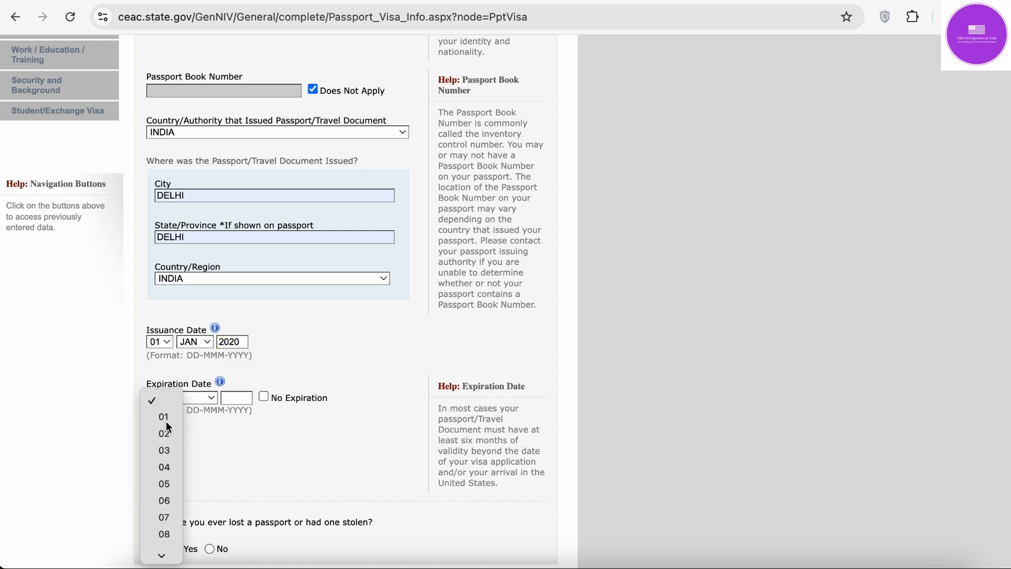
click(166, 419)
click(200, 399)
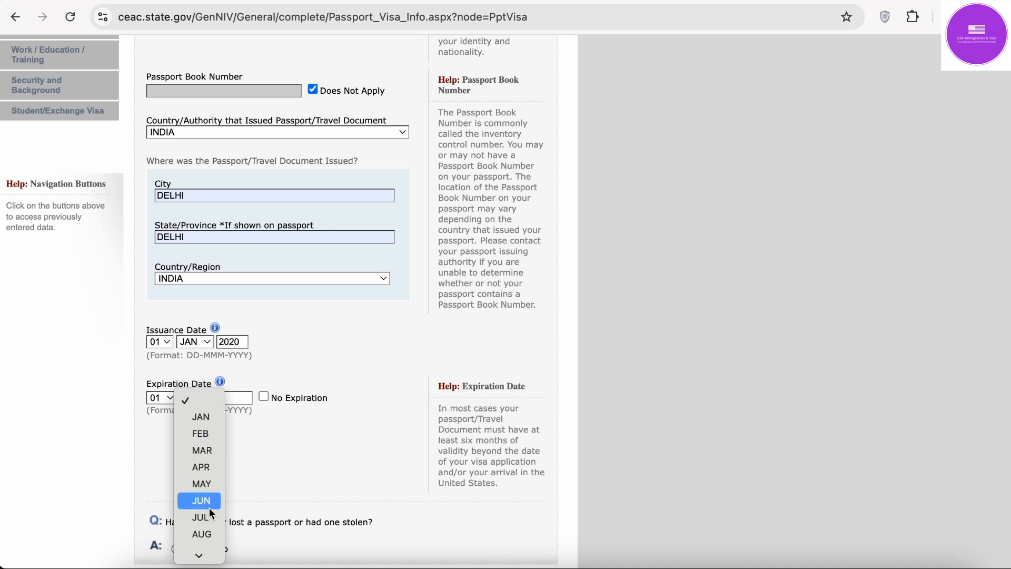
click(208, 542)
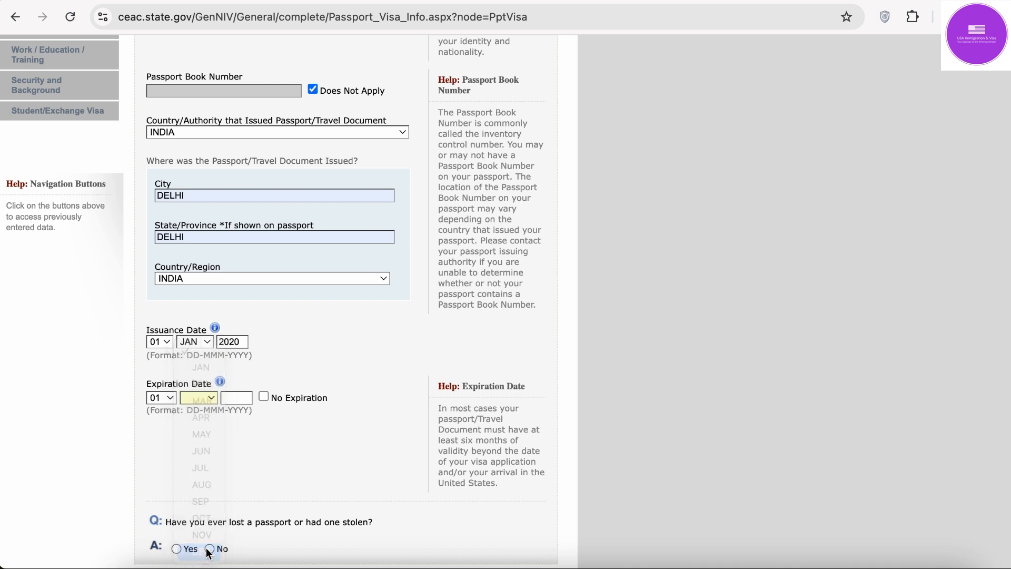
click(238, 399)
text(202)
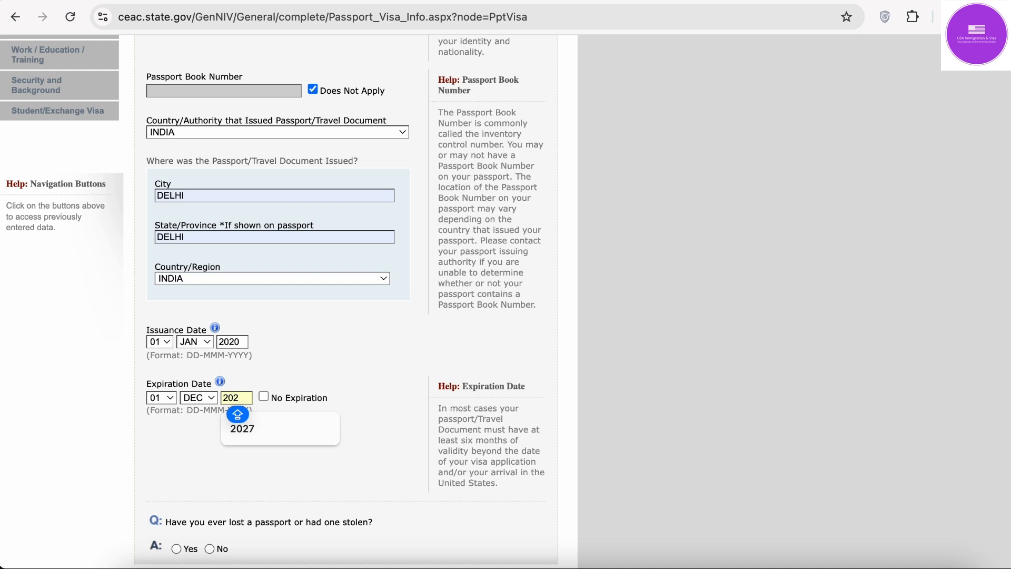
key(BackSpace)
text(29)
scroll(231, 380, down, 3)
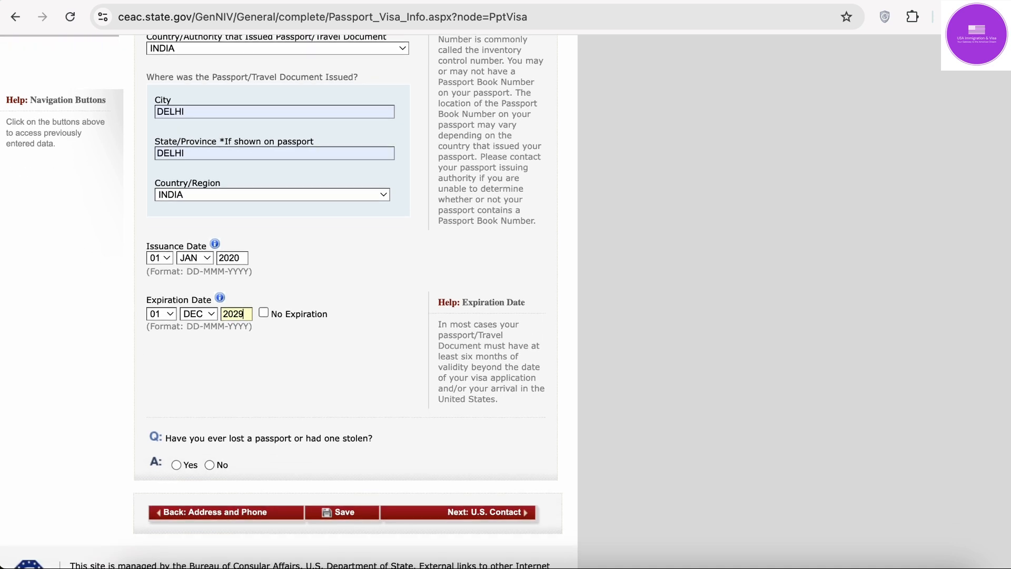
click(50, 378)
Step: Answer No to a lost or stolen passport, save, and advance to U.S. Contact
scroll(50, 379, down, 2)
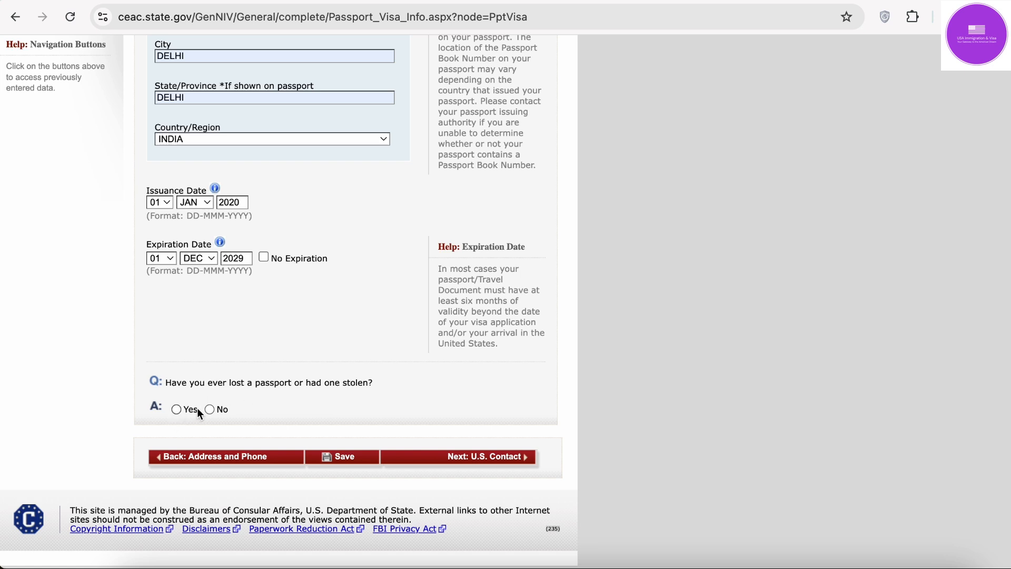
click(211, 409)
click(360, 466)
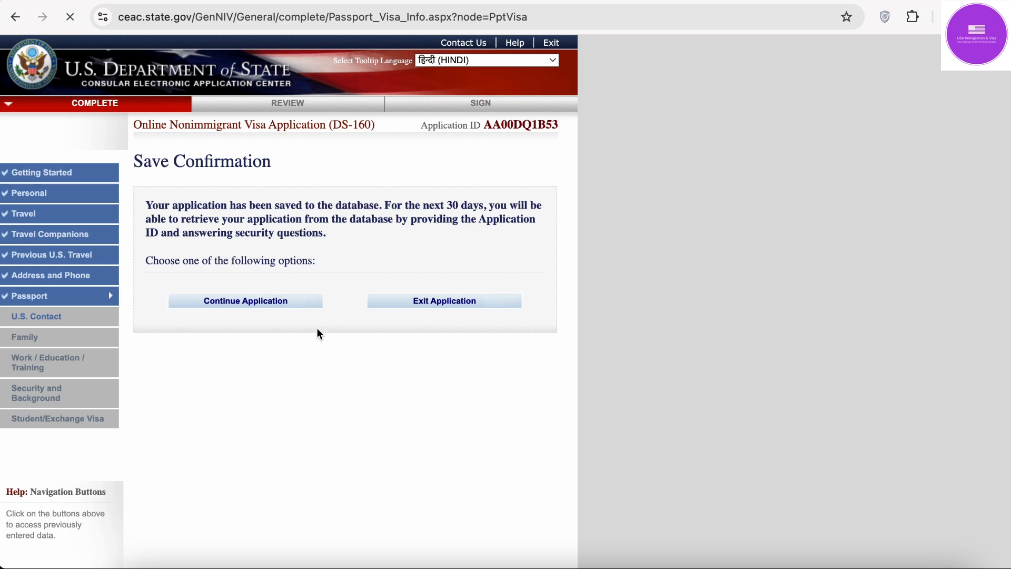
click(296, 308)
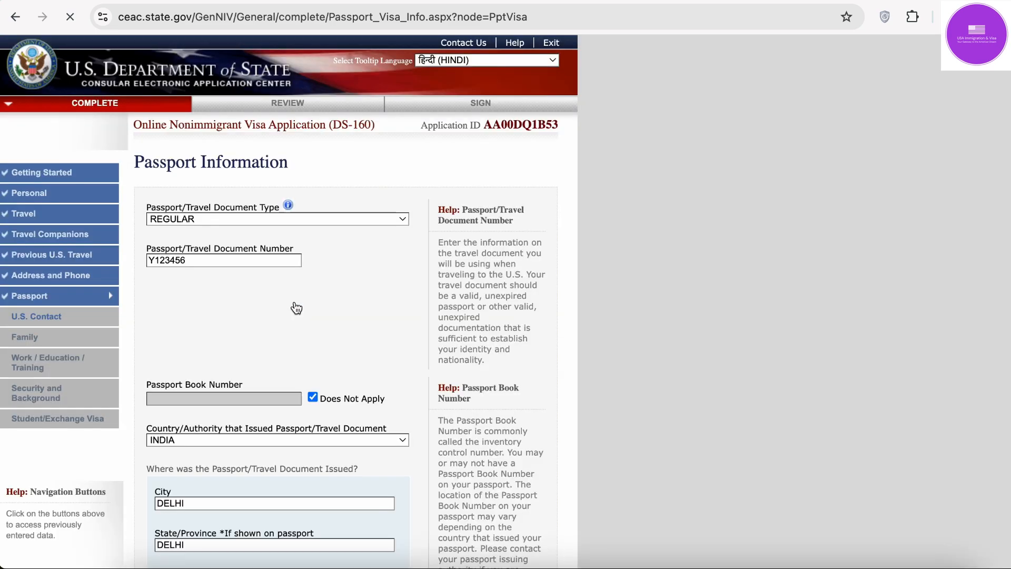
scroll(303, 308, down, 7)
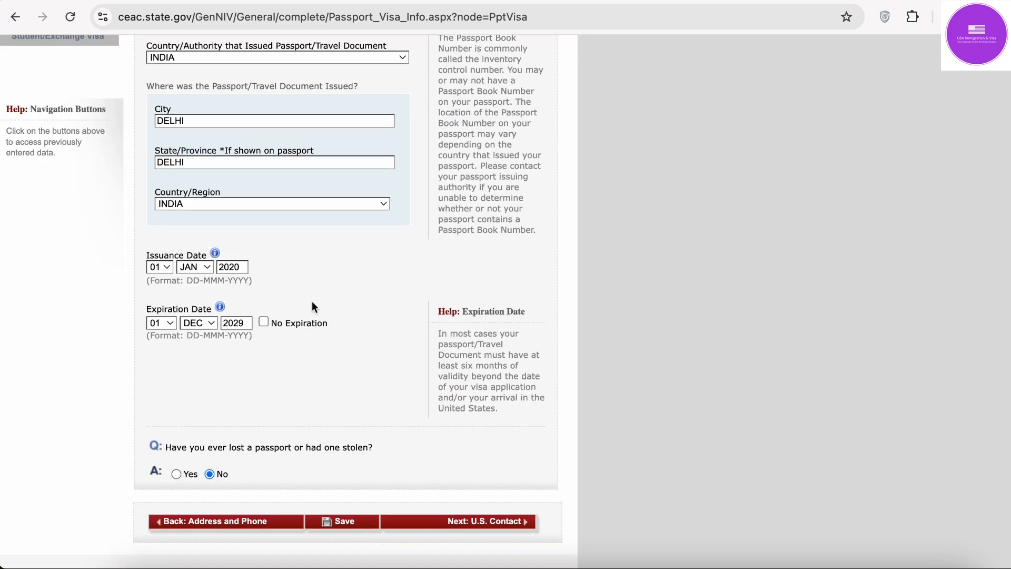
click(503, 520)
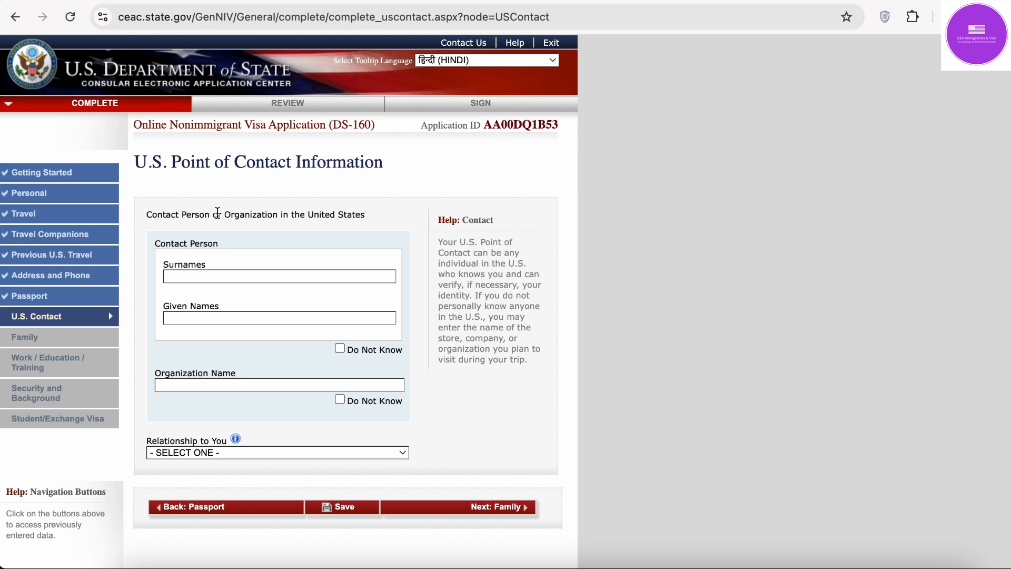
Step: Highlight and then deselect the Contact Person or Organization heading on the U.S. Contact page
click(240, 217)
drag(239, 216, 355, 215)
click(364, 214)
click(818, 565)
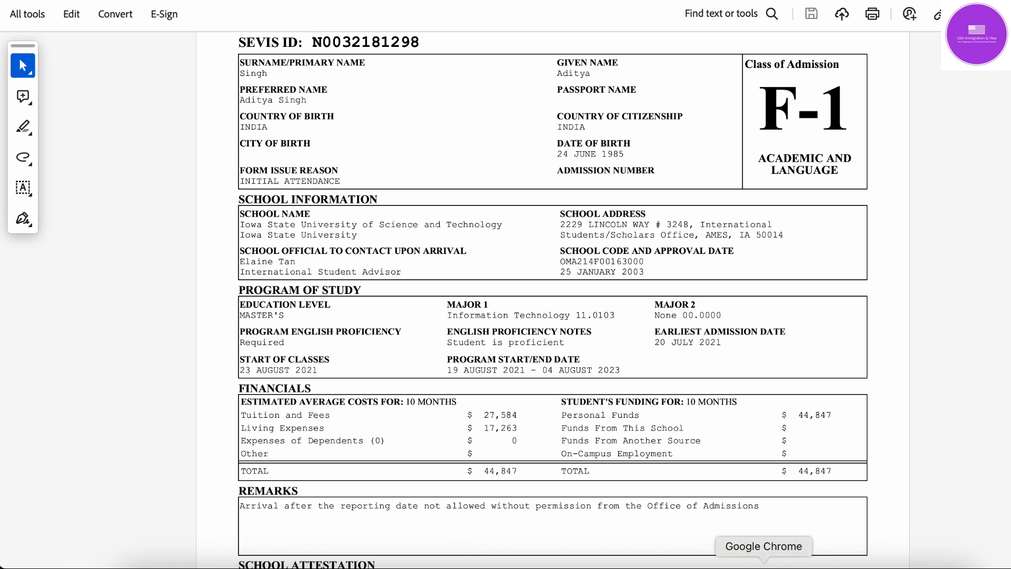
click(768, 566)
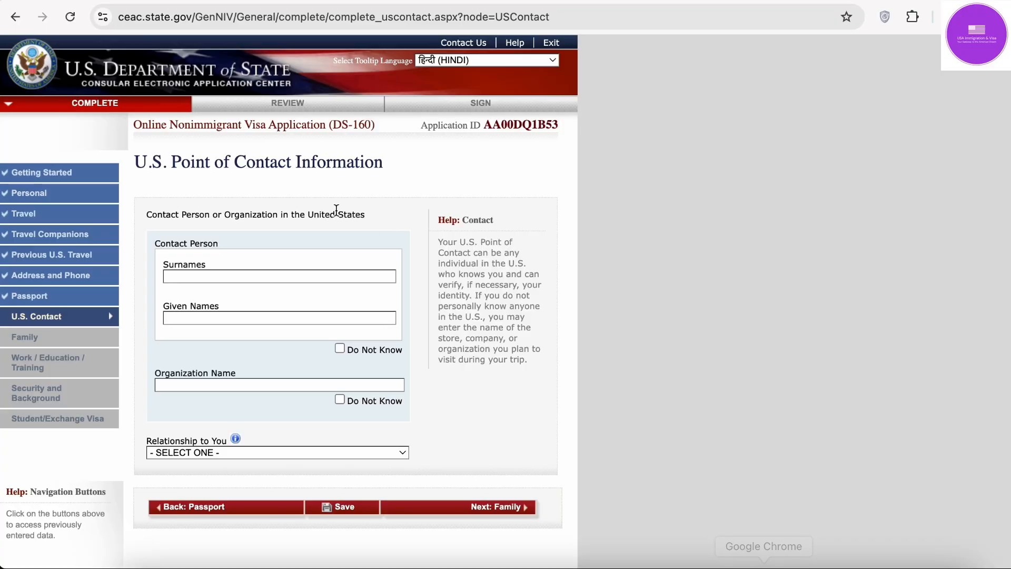
Step: Enter the U.S. point of contact's surname and given names
click(313, 272)
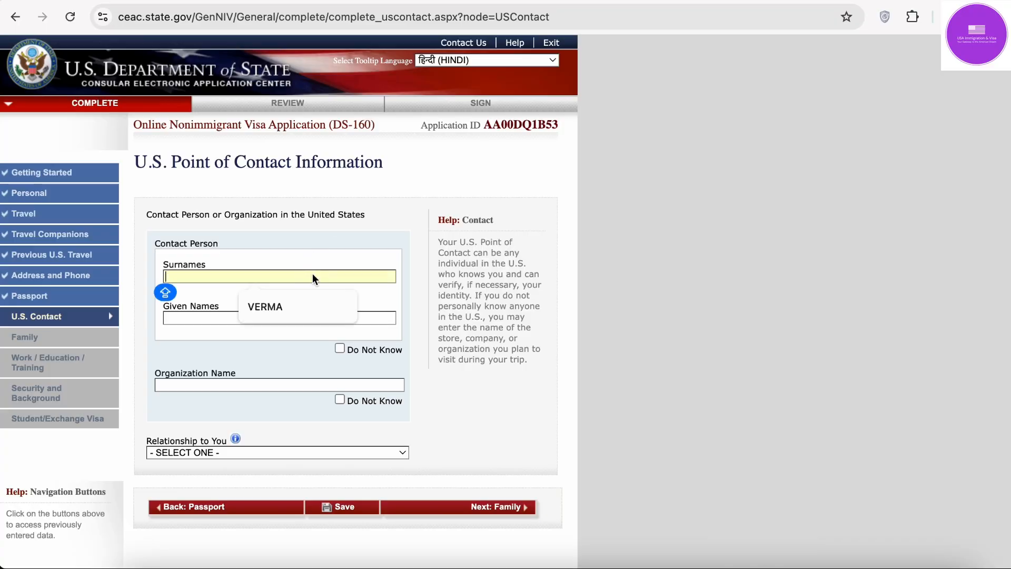
key(Tab)
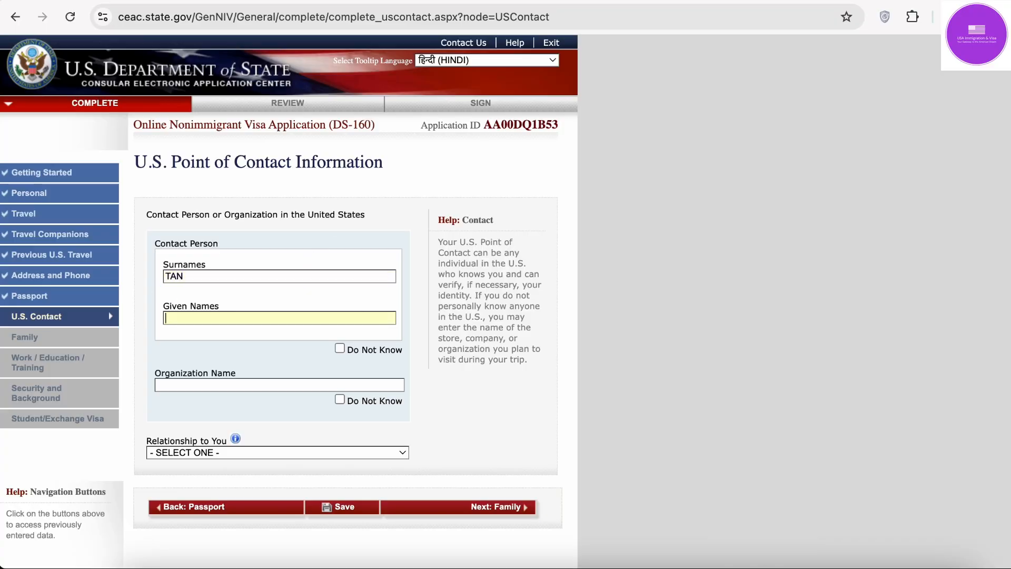
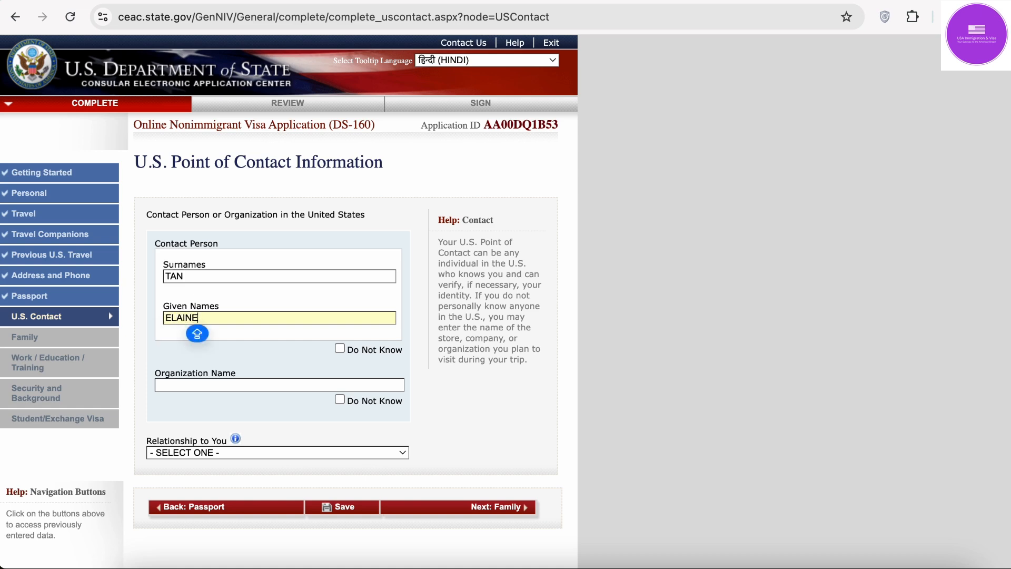
scroll(300, 312, down, 3)
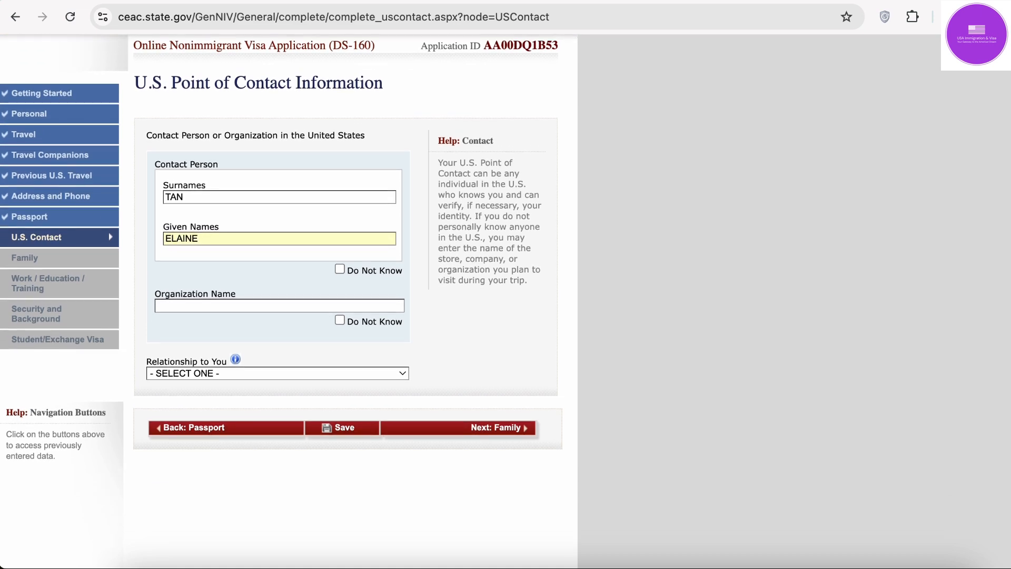
Step: Enter organization IOWA STATE UNIVERSITY, checked against the I-20, and choose relationship SCHOOL OFFICIAL
click(300, 307)
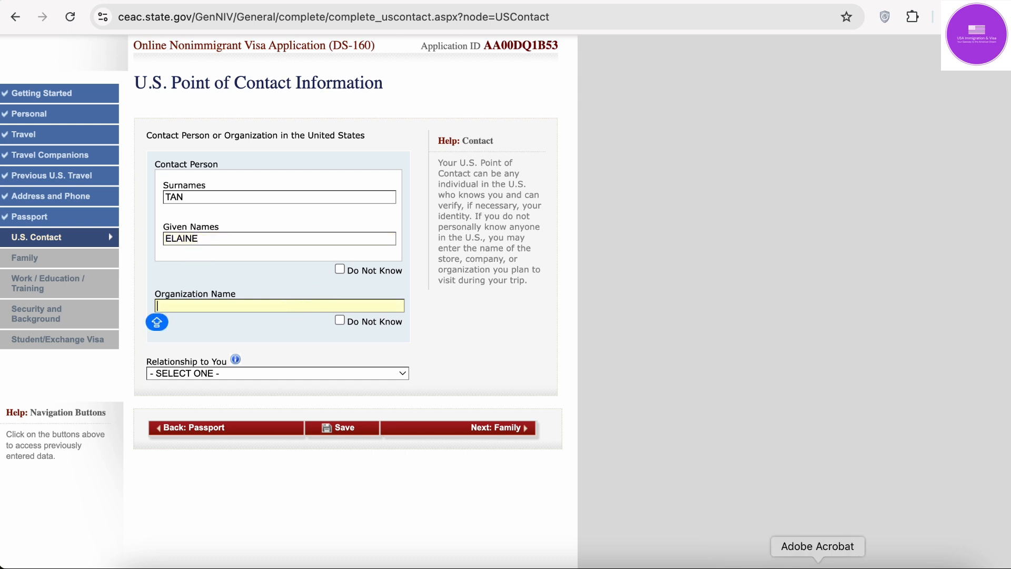
click(818, 566)
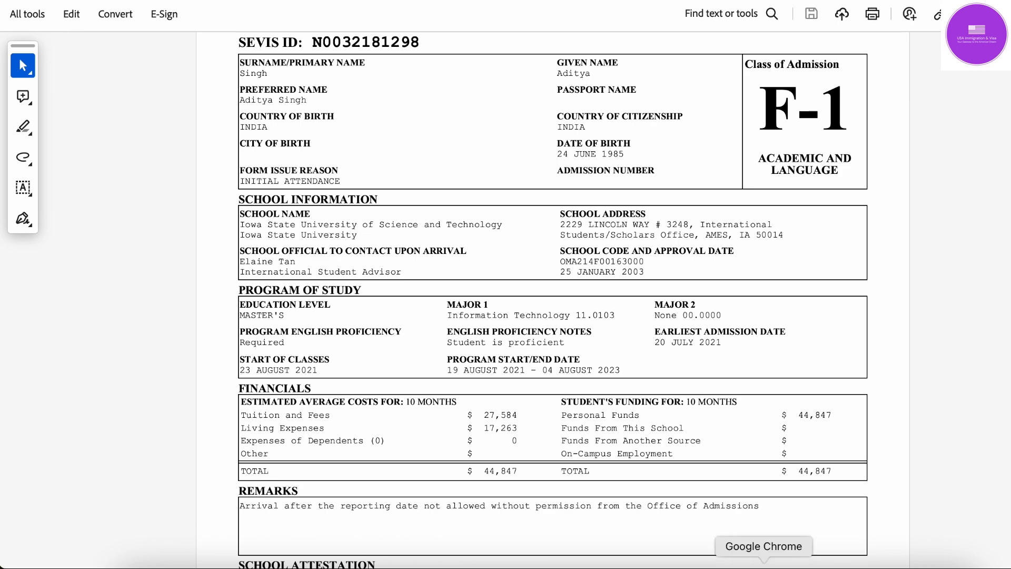
click(764, 566)
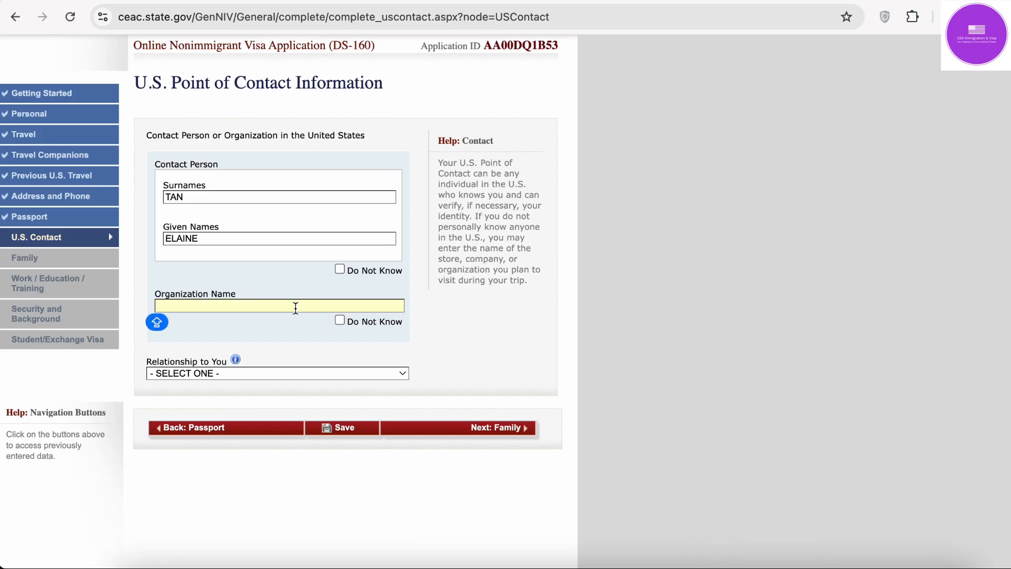
text(IOWA STAT)
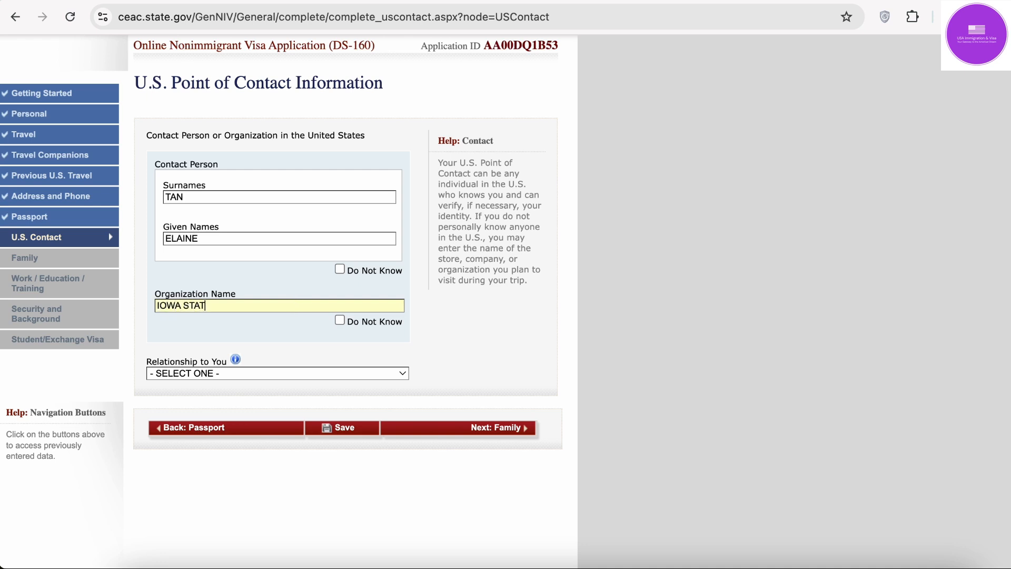
text(E UNI)
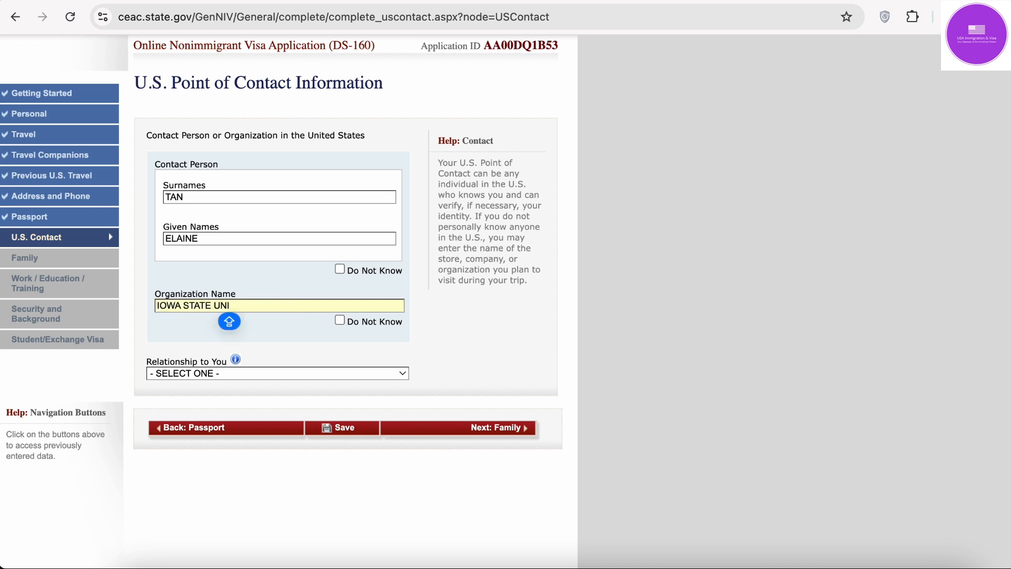
text(VERSI)
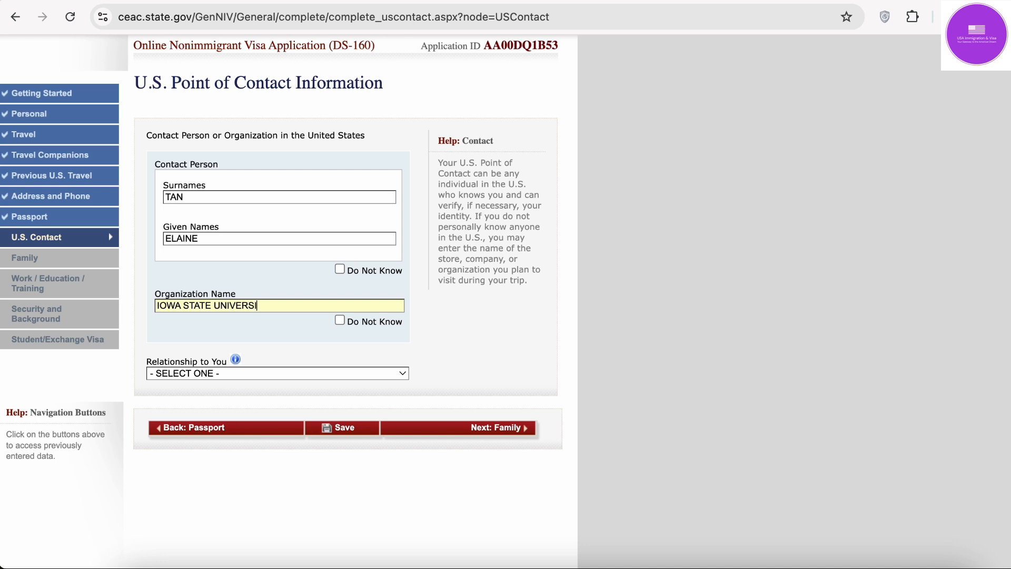
text(TY)
click(378, 346)
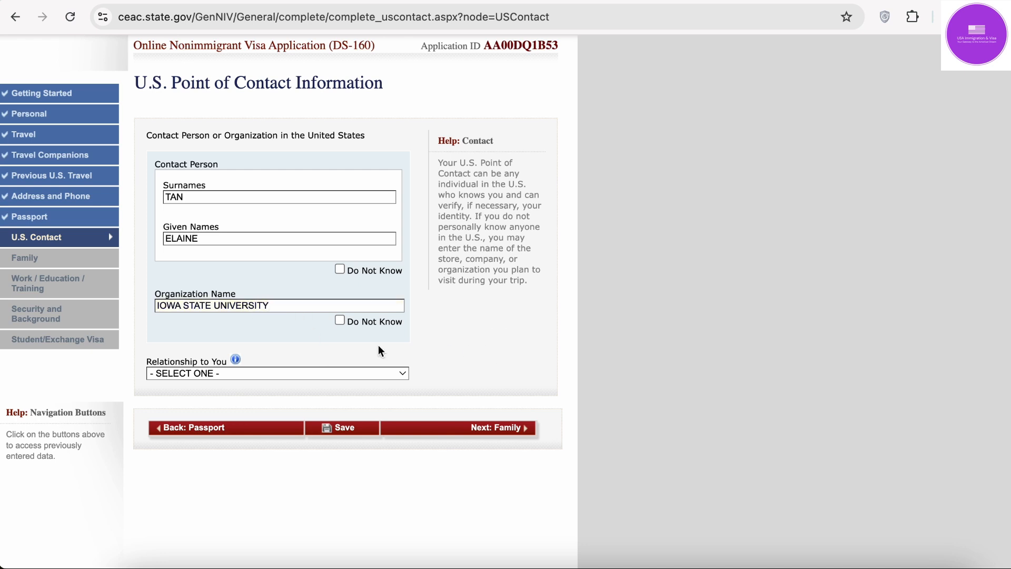
click(238, 373)
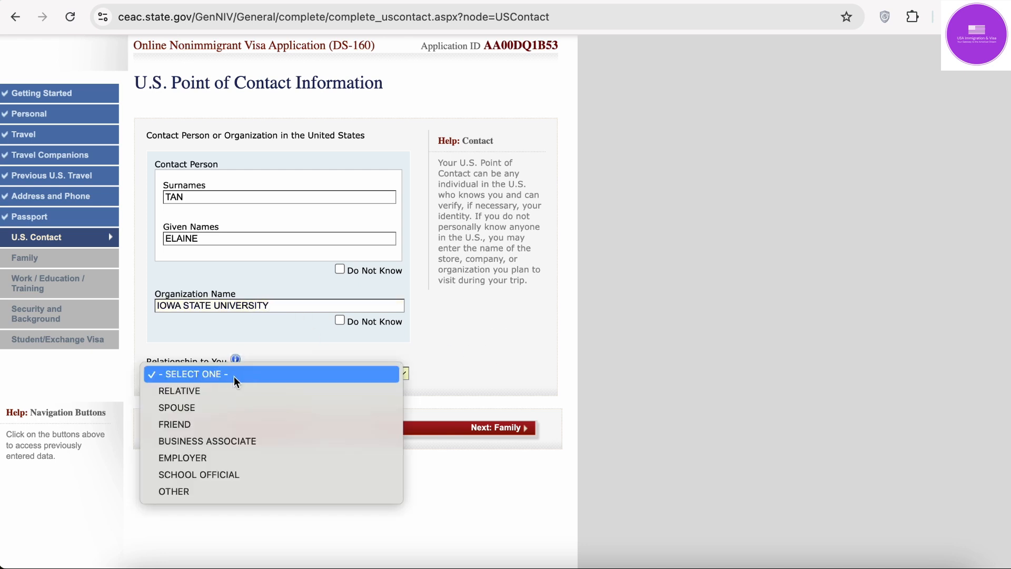
click(239, 476)
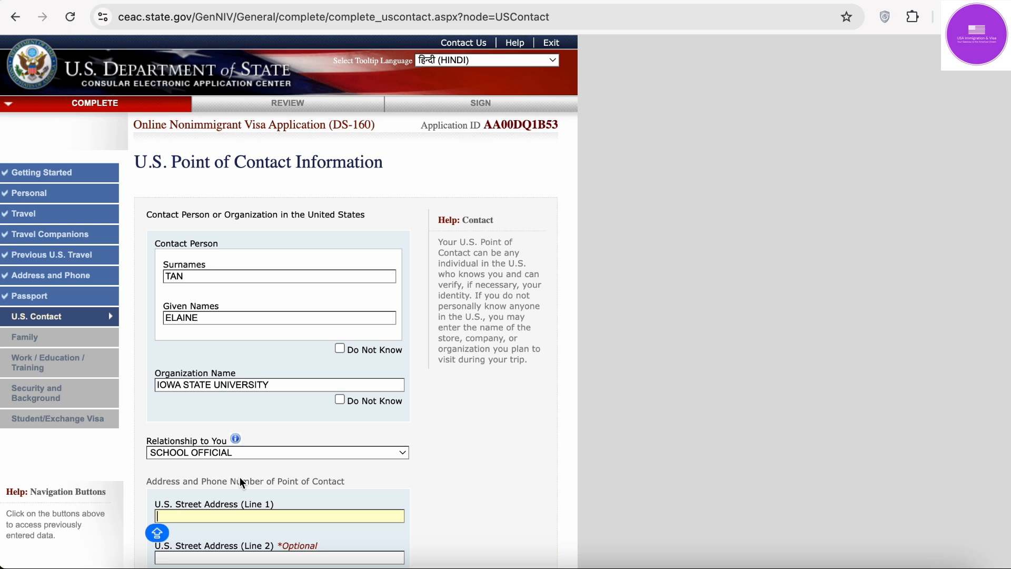
Step: Fill the contact's street address and city from autofill, checking the school address on the I-20
scroll(246, 472, down, 7)
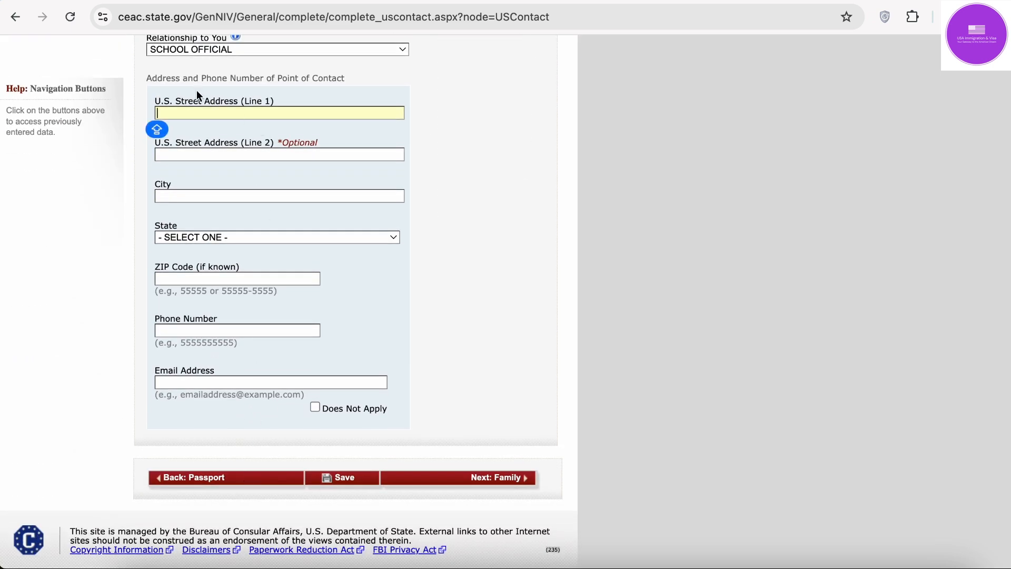
click(199, 112)
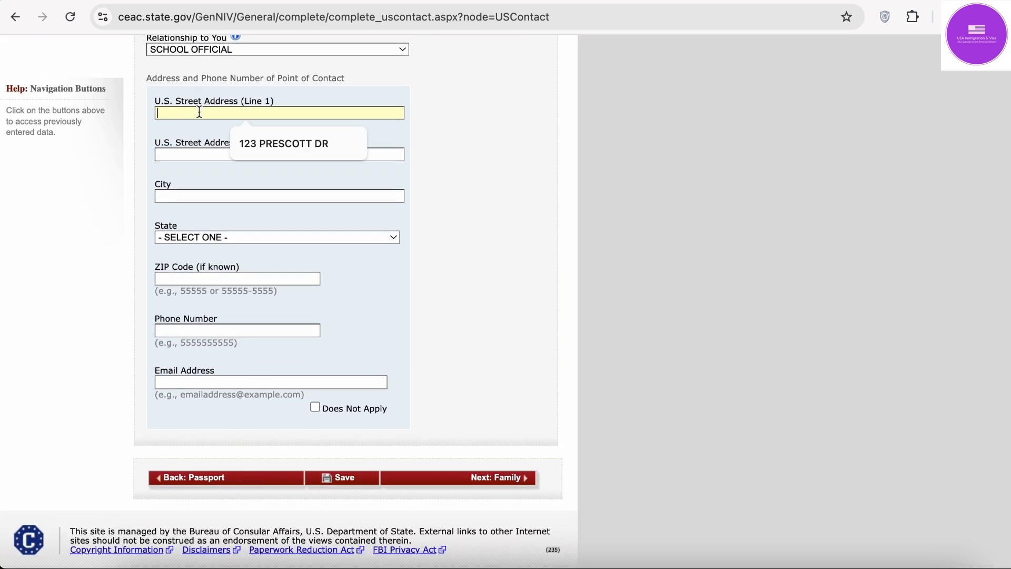
click(303, 144)
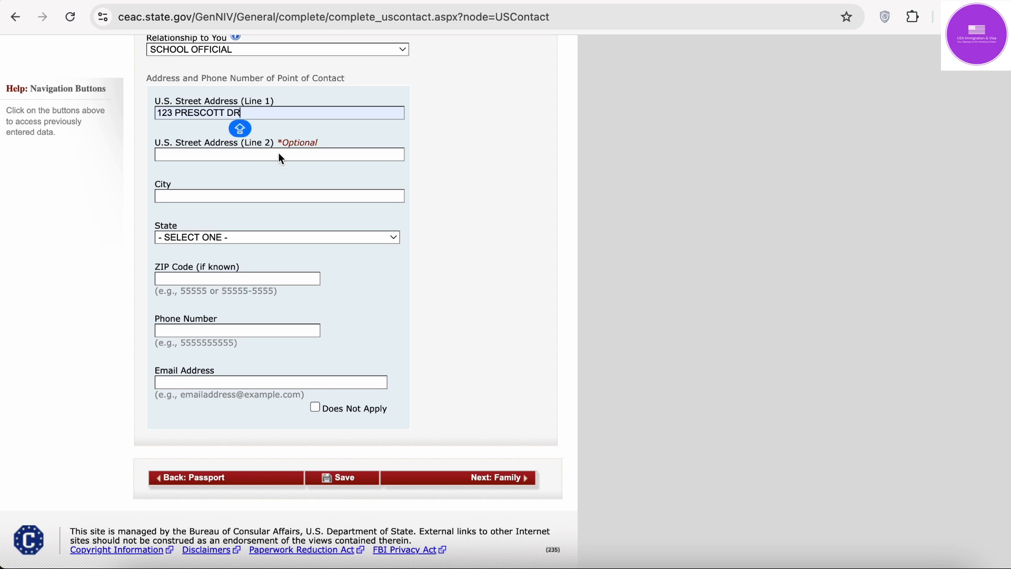
click(278, 153)
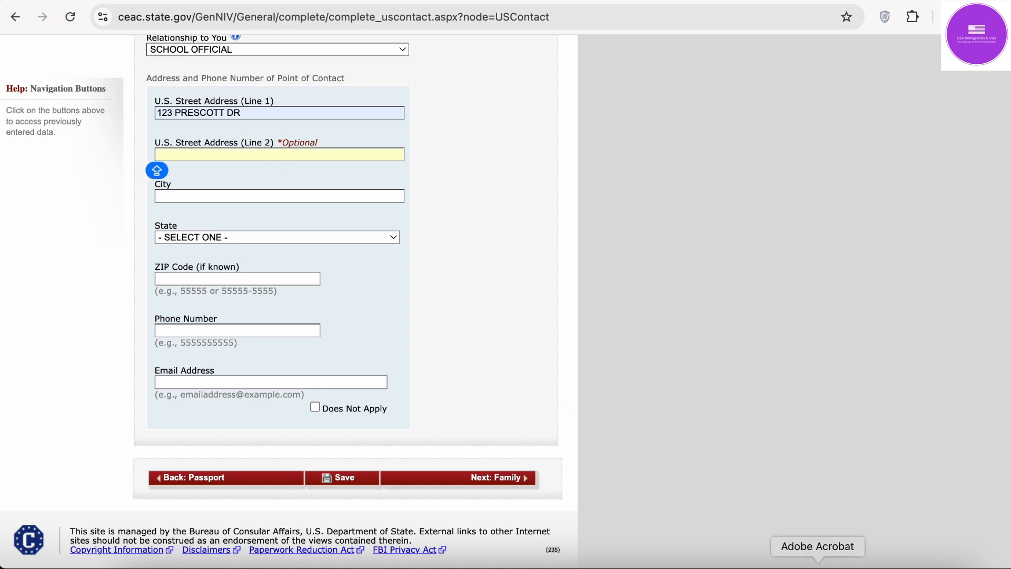
click(818, 563)
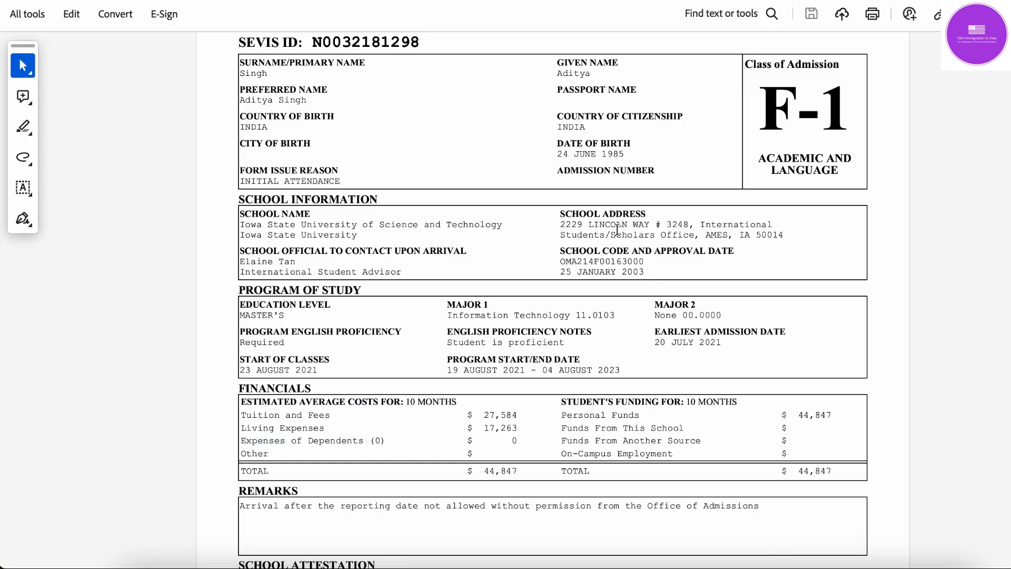
click(764, 562)
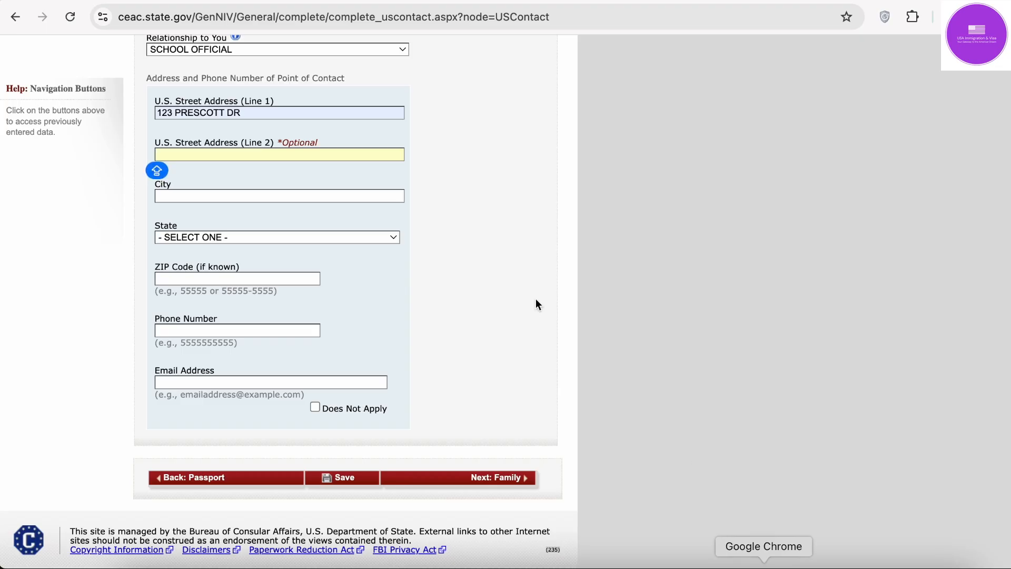
click(257, 199)
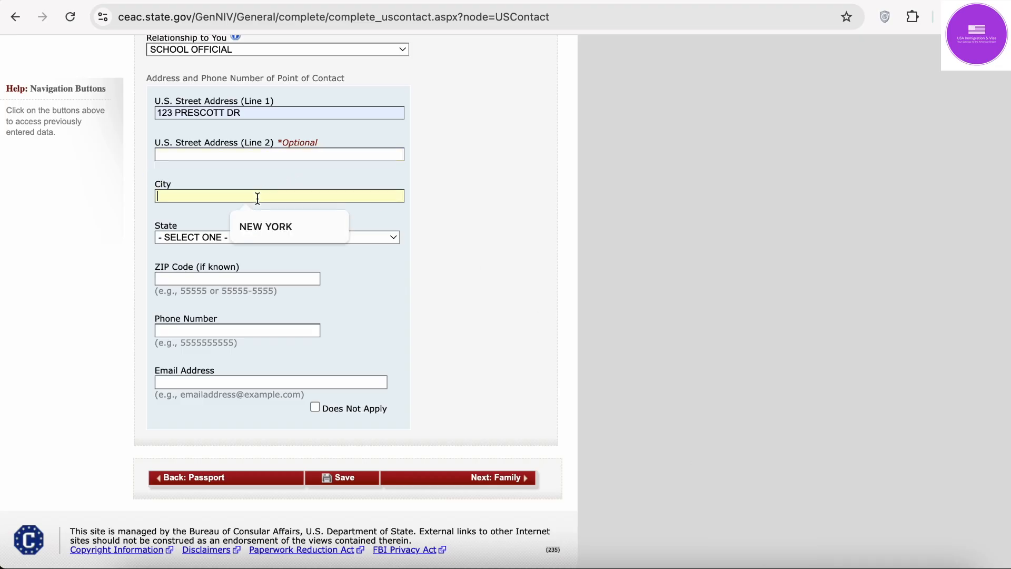
click(267, 229)
Step: Set the contact's state to NEW YORK and enter the ZIP code
click(257, 236)
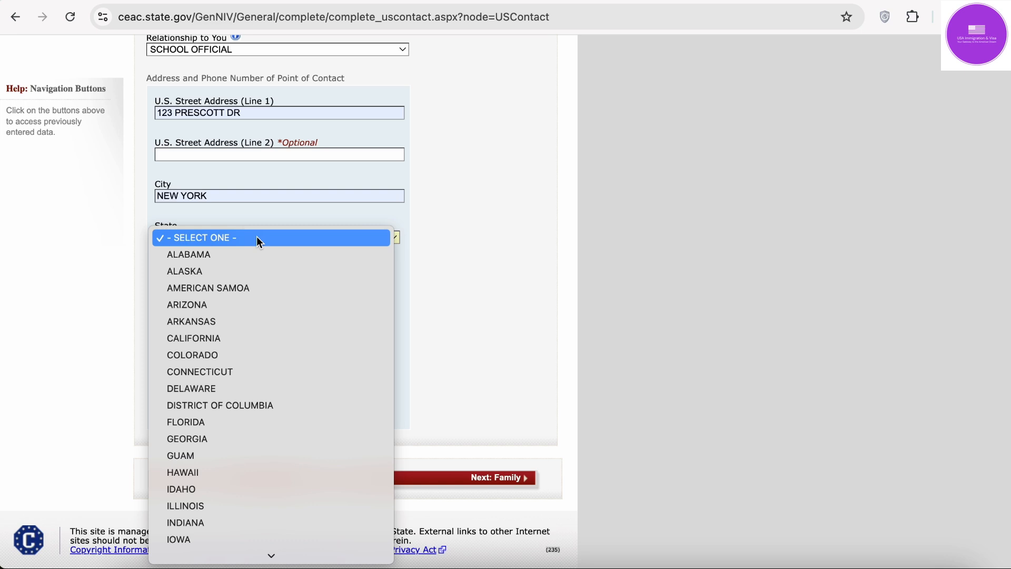
text(new y)
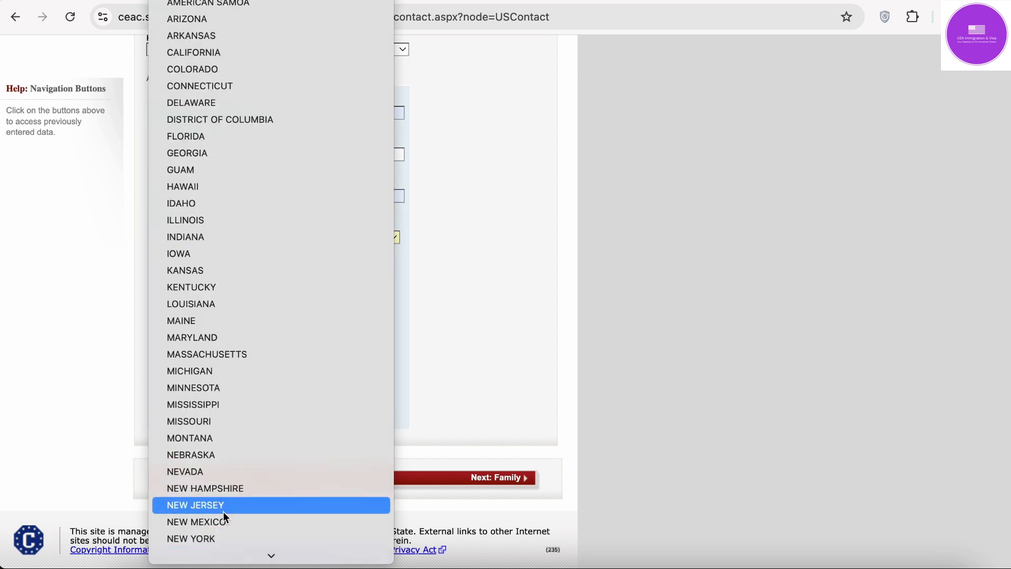
click(221, 538)
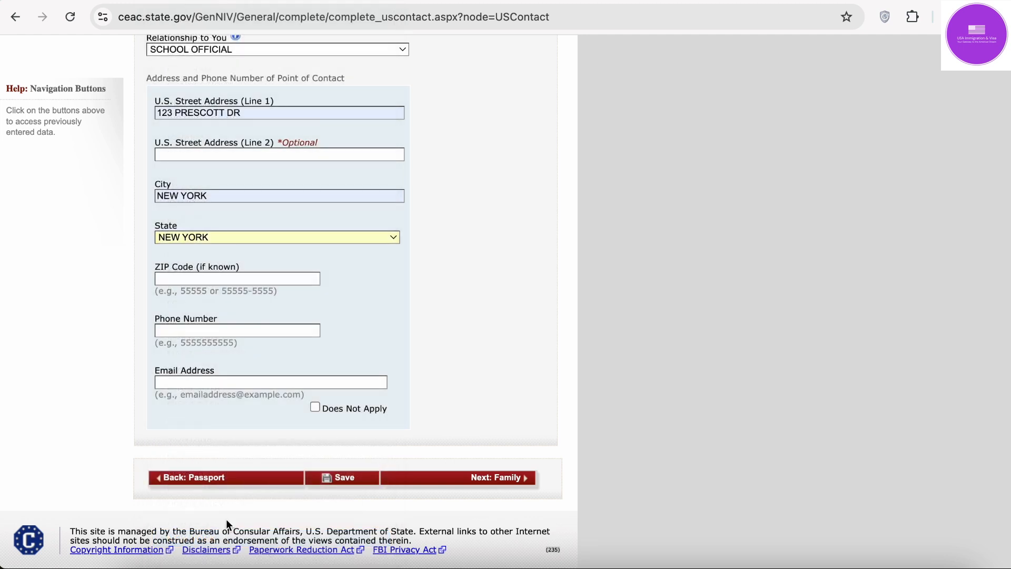
click(253, 280)
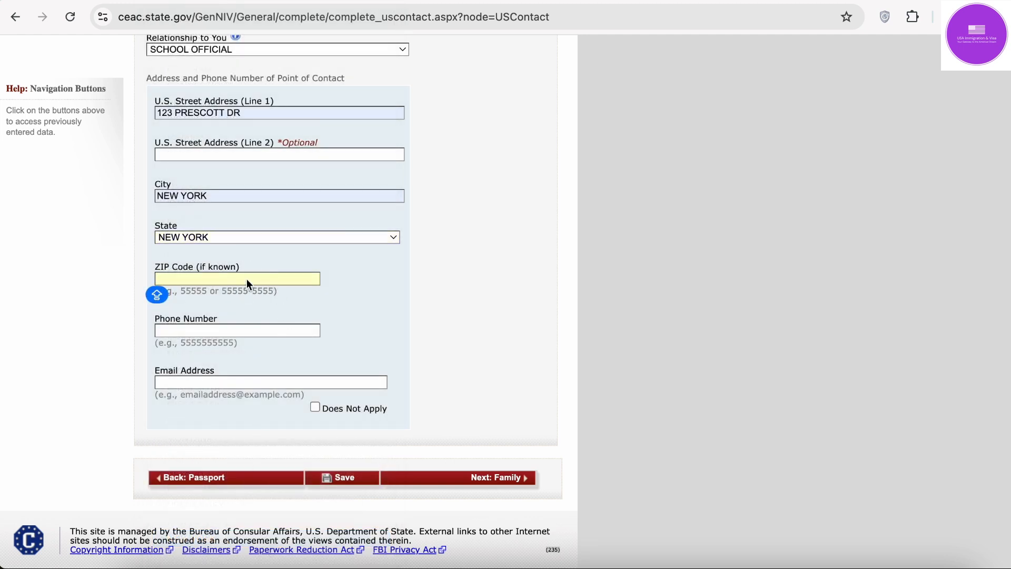
text(50014)
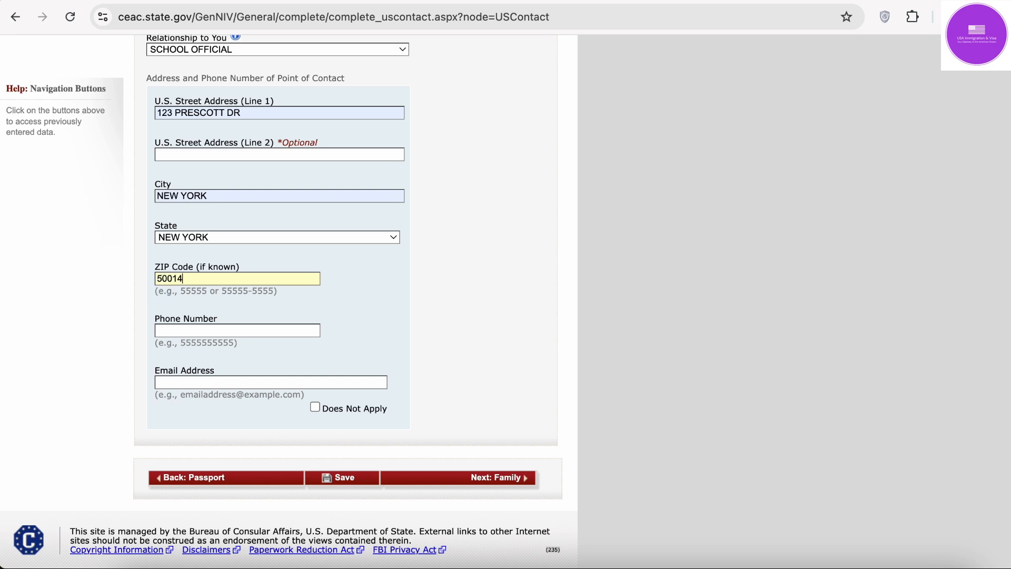
Step: Fill the contact's phone number from the suggestion, then bring the I-20 PDF back up
scroll(247, 279, down, 1)
click(206, 308)
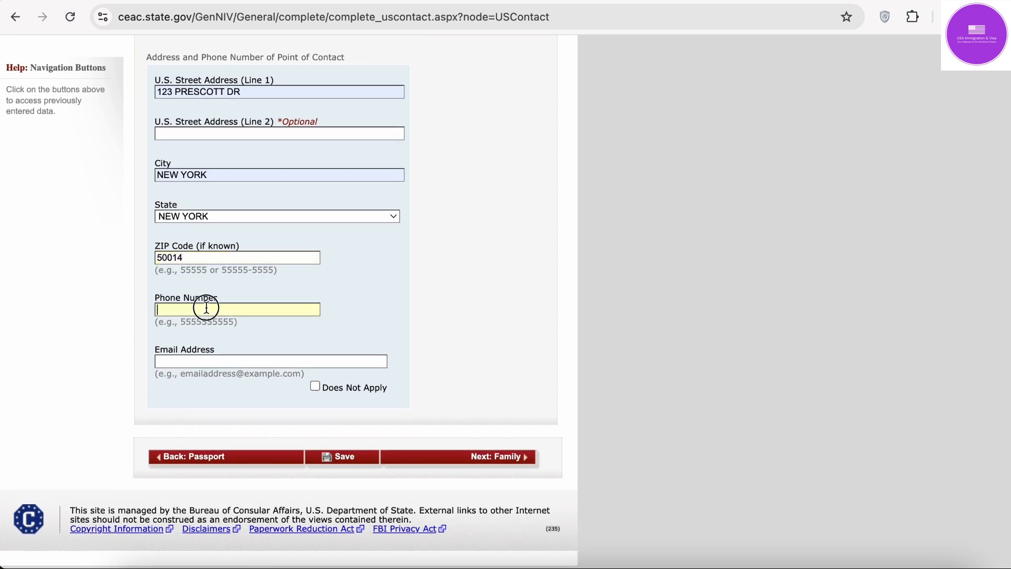
click(286, 340)
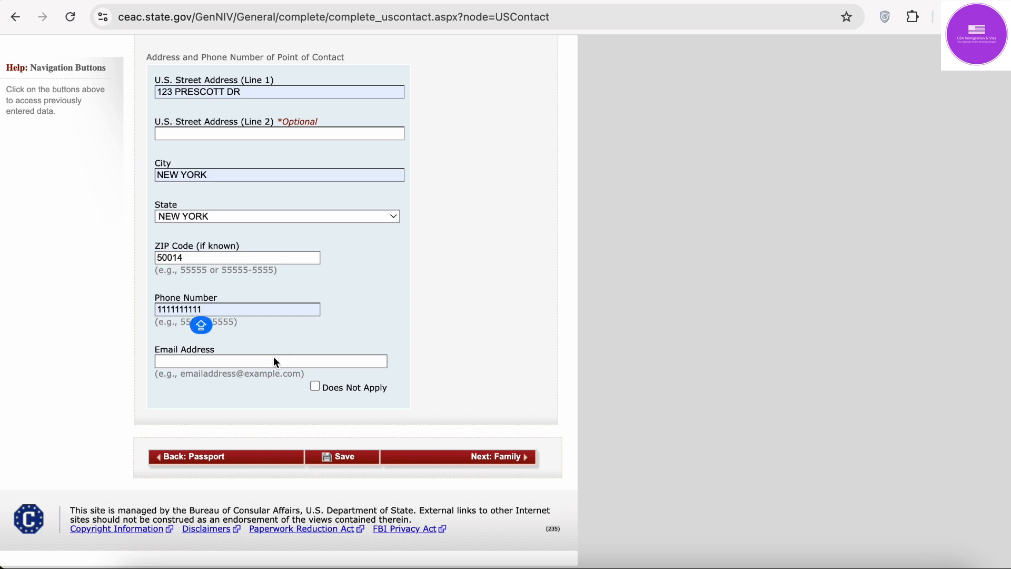
click(274, 361)
click(274, 361)
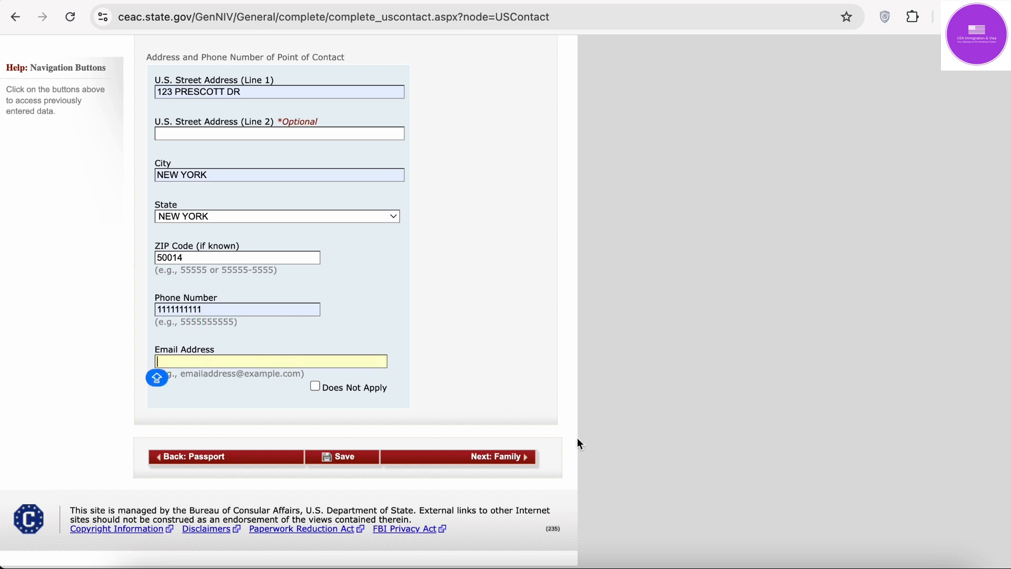
click(818, 567)
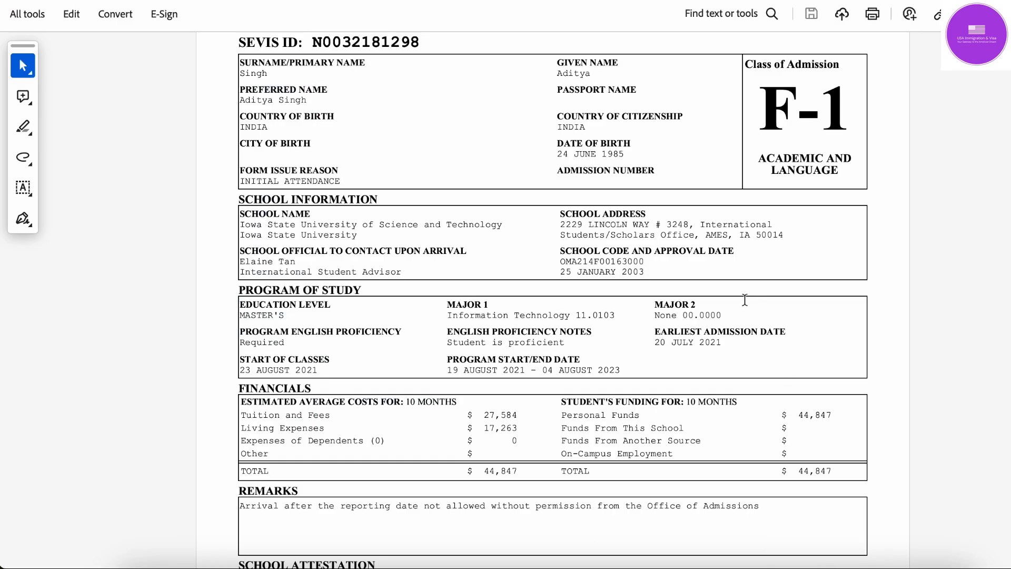
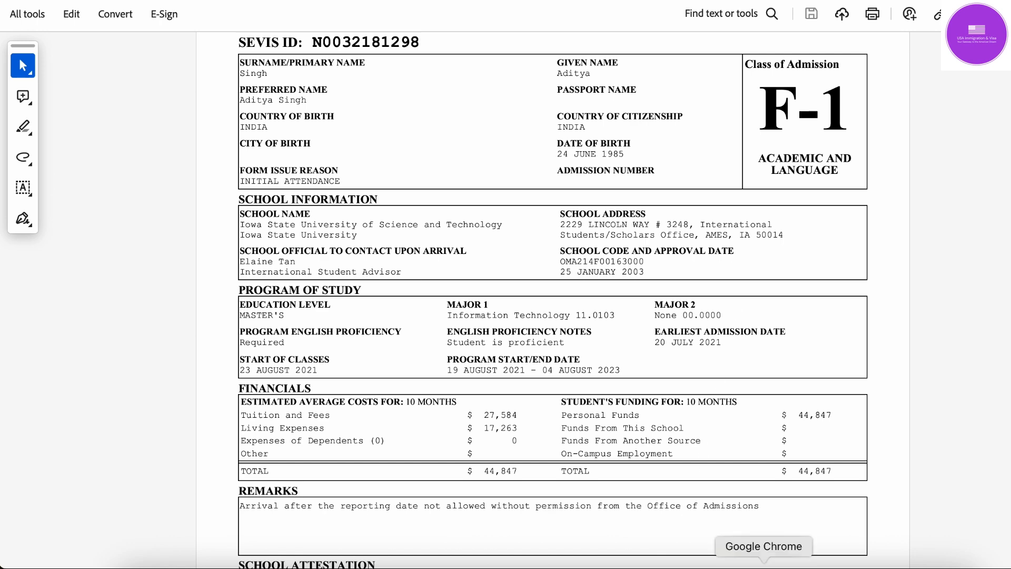
Step: Switch from Acrobat back to the DS-160 U.S. contact page in Chrome
click(764, 564)
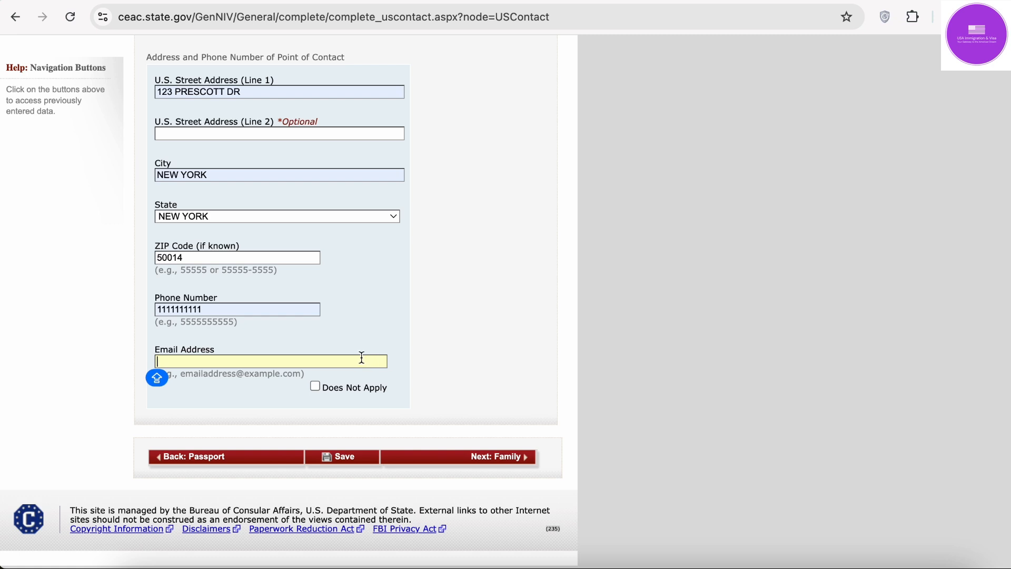
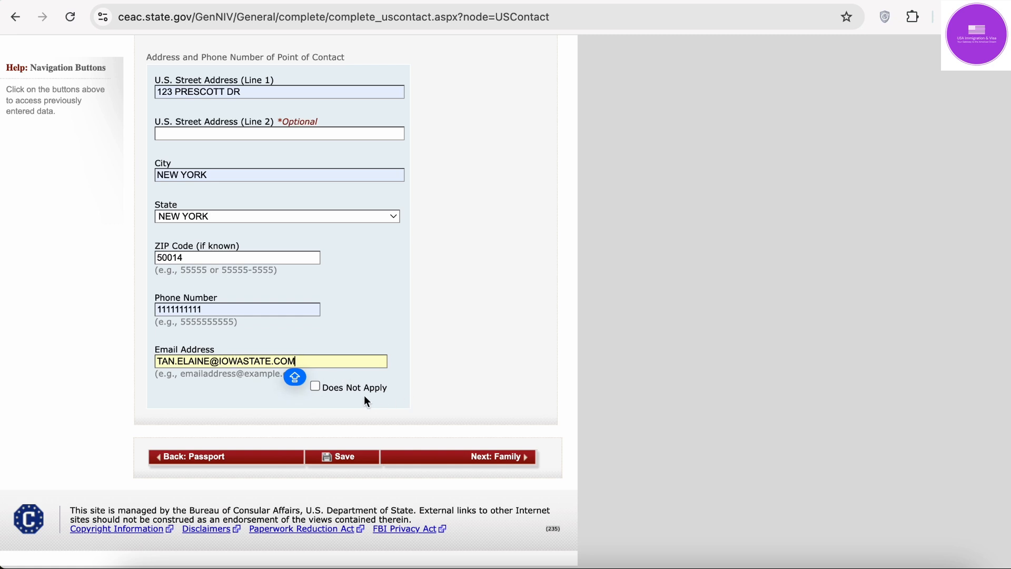
Step: Save the application, continue it, and go on to the Family section
click(346, 465)
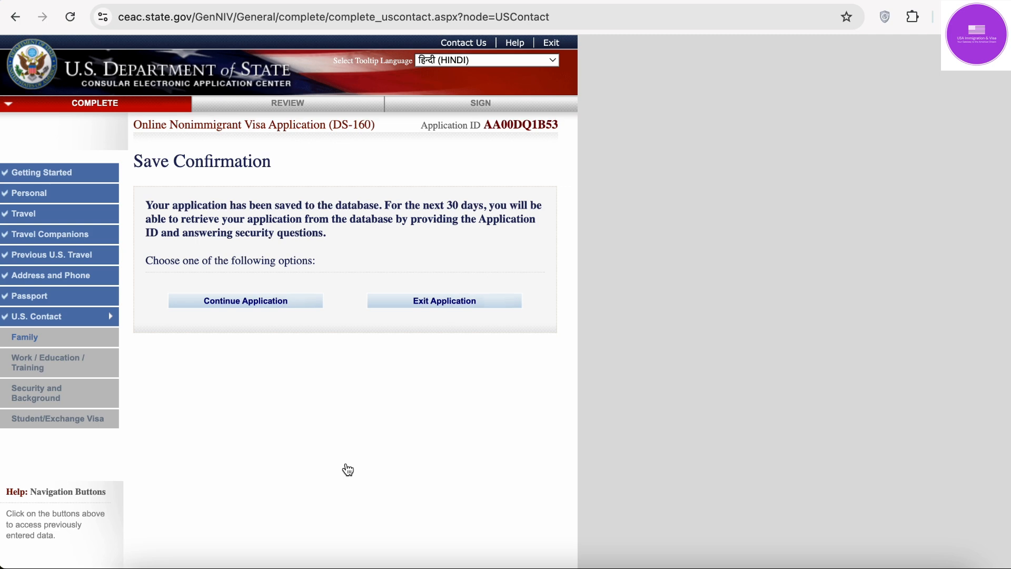
click(270, 304)
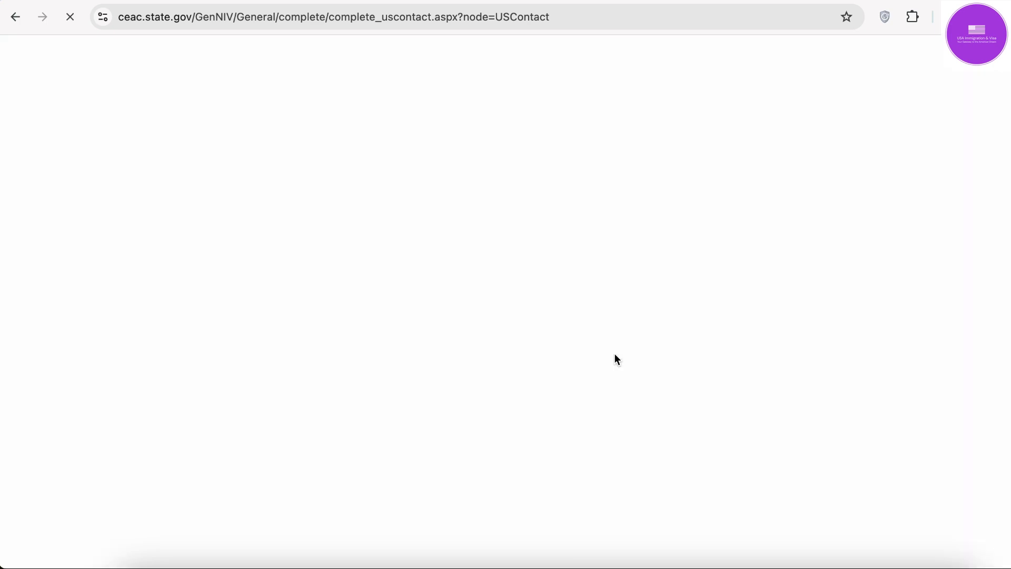
scroll(322, 312, down, 8)
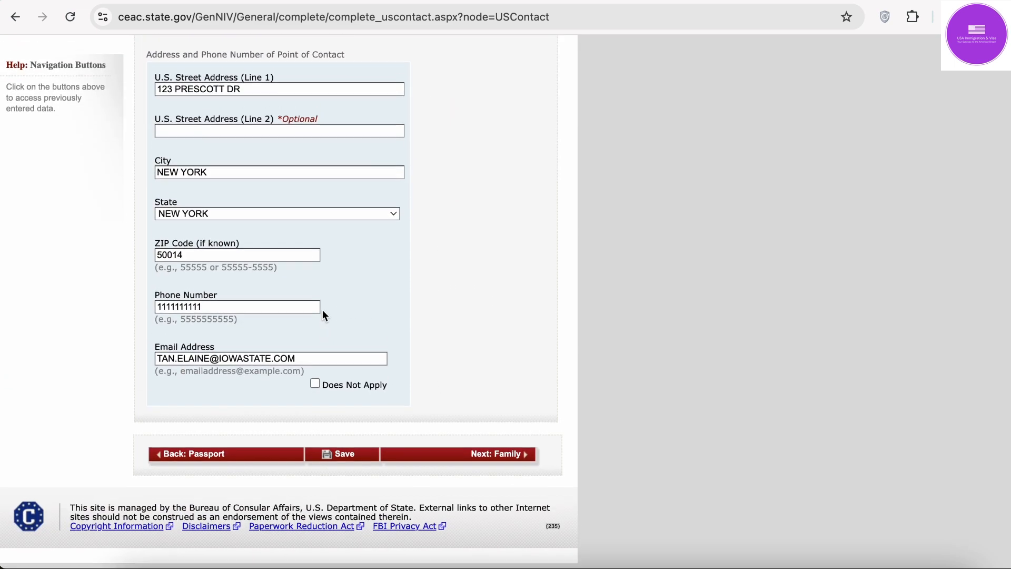
click(489, 460)
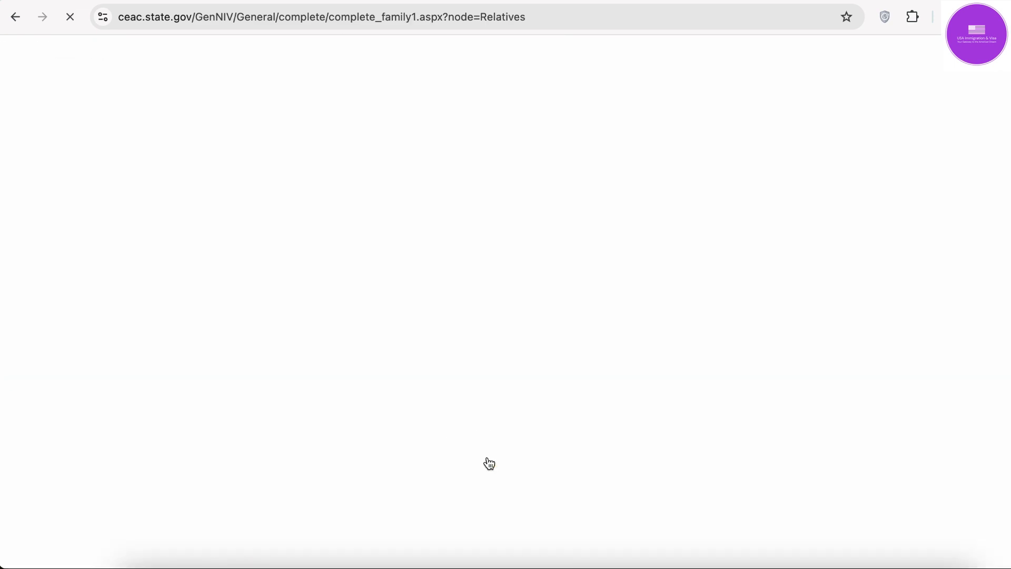
Step: Enter the father's surname, given names and birth date 01 JAN 1967; answer No to father in the U.S
scroll(486, 453, down, 5)
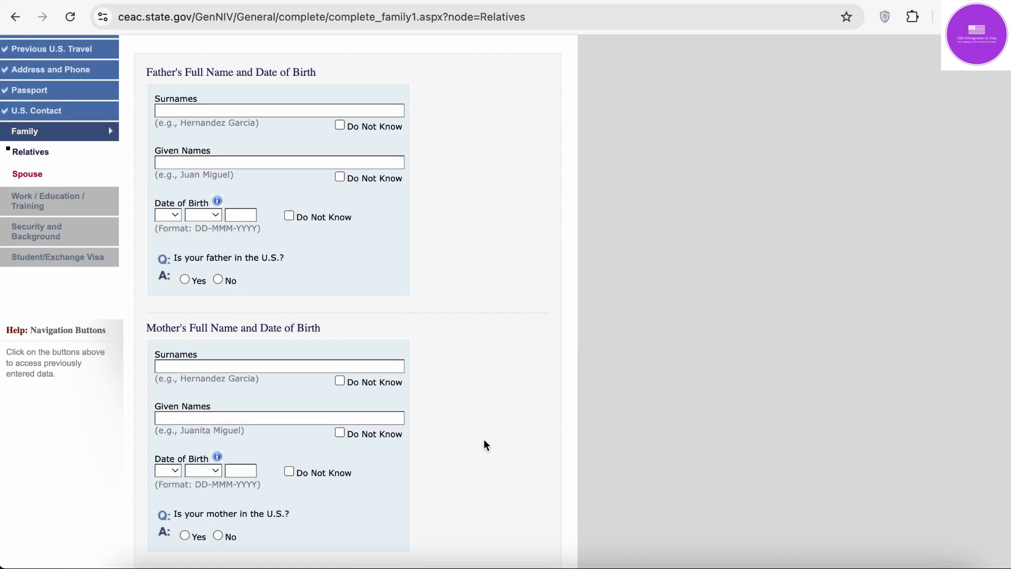
click(251, 112)
text(JAIN)
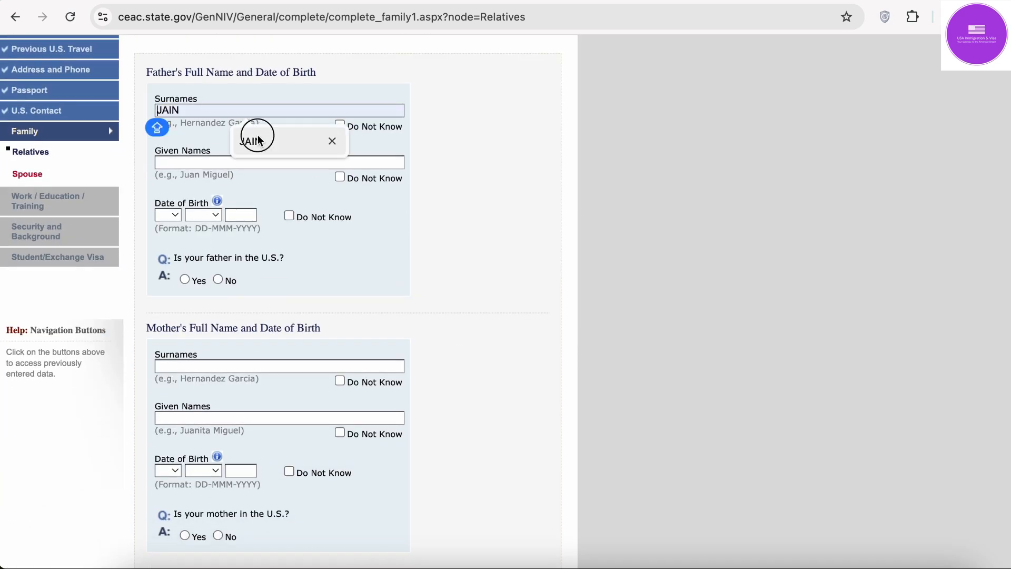
click(254, 163)
click(255, 191)
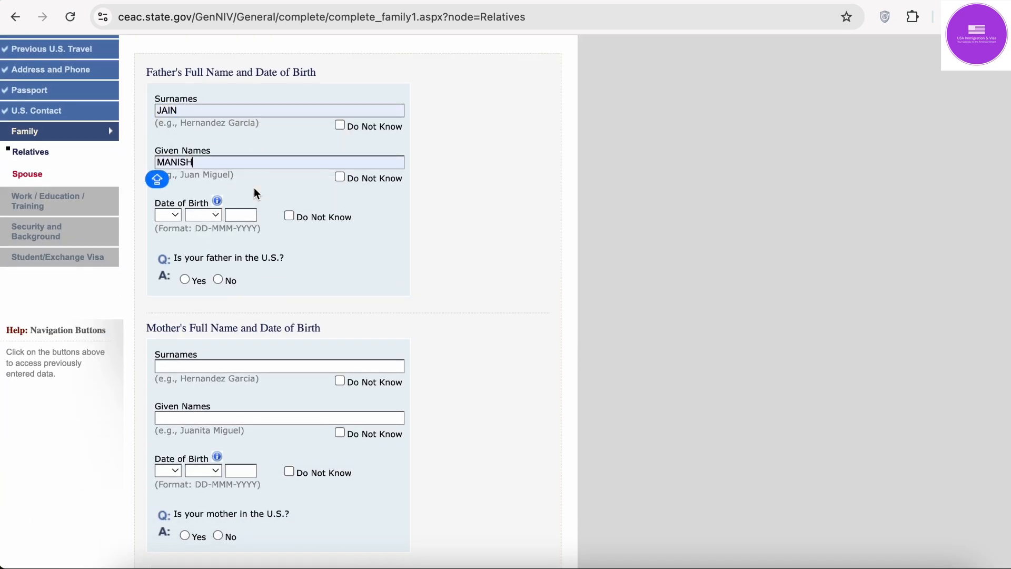
click(169, 215)
click(171, 233)
click(206, 216)
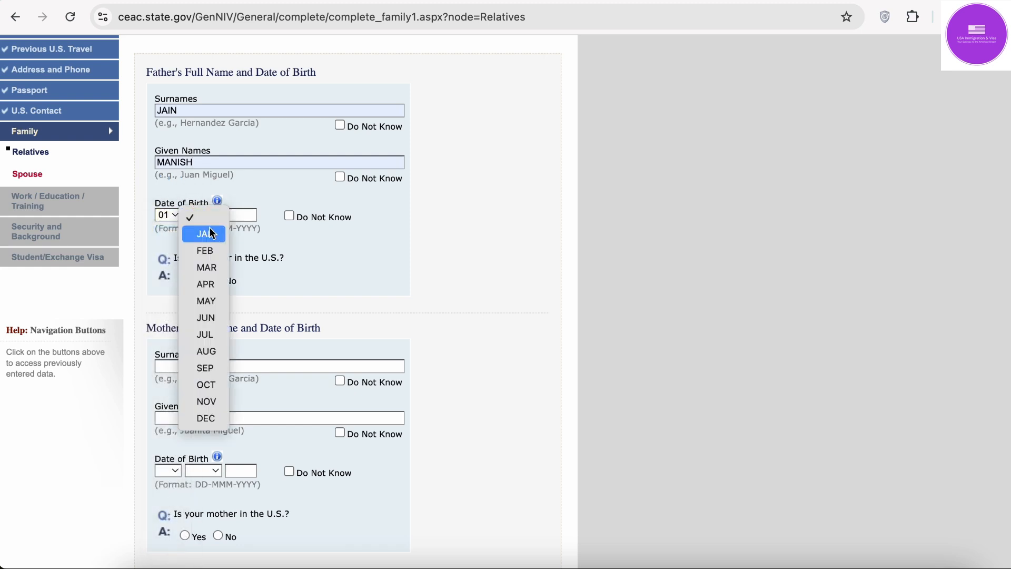
click(213, 237)
click(234, 215)
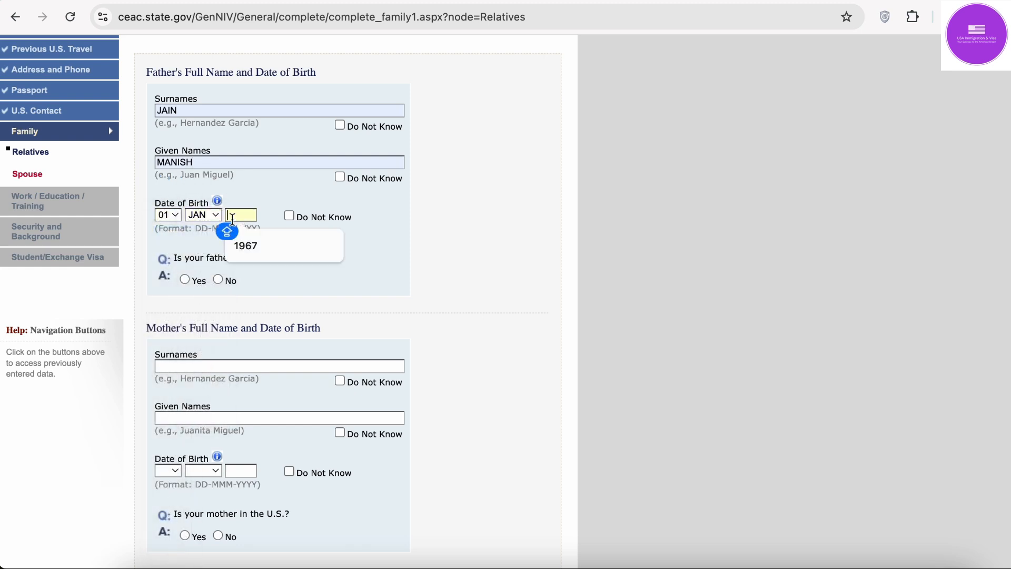
click(289, 246)
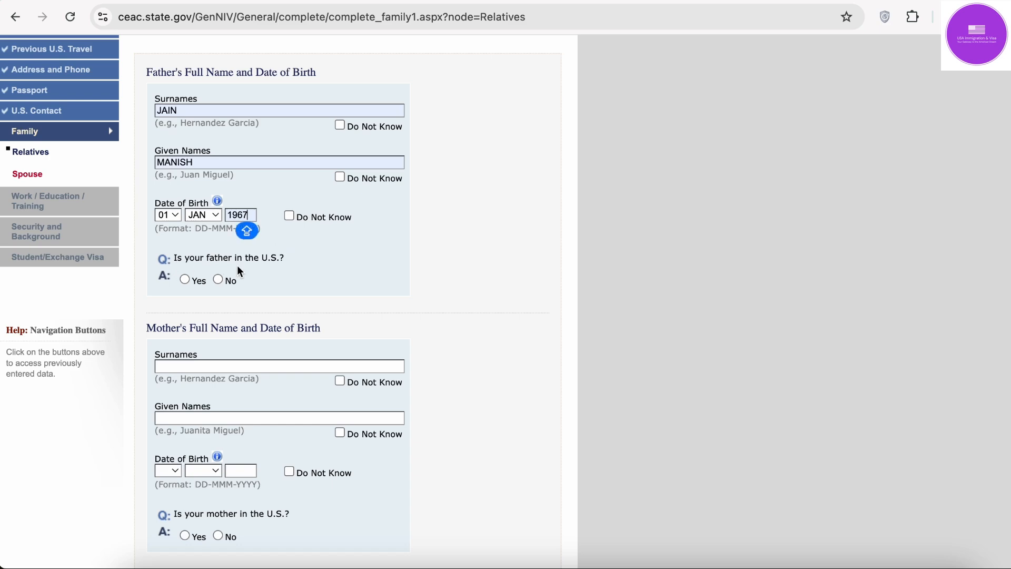
click(217, 279)
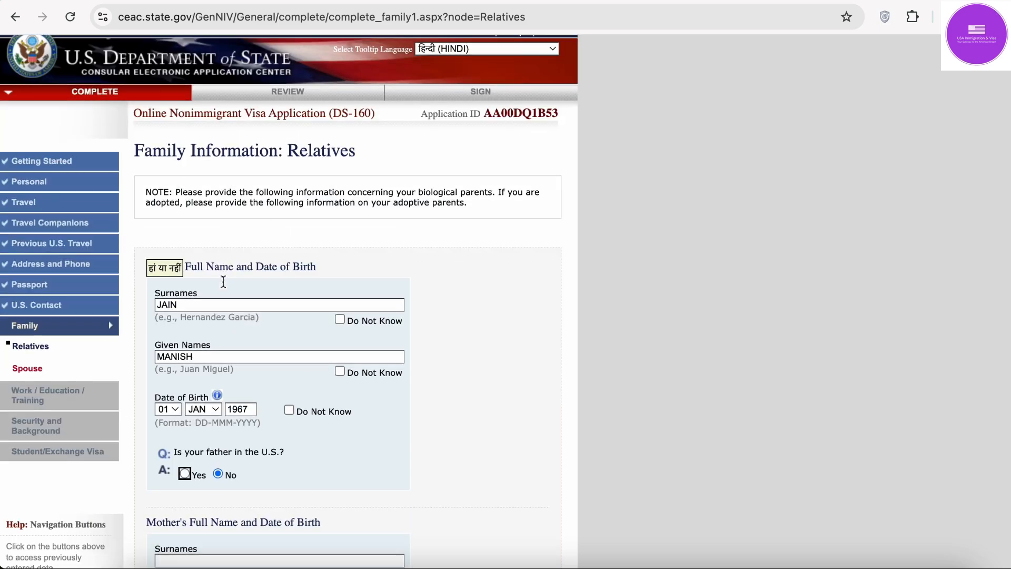
scroll(224, 283, down, 6)
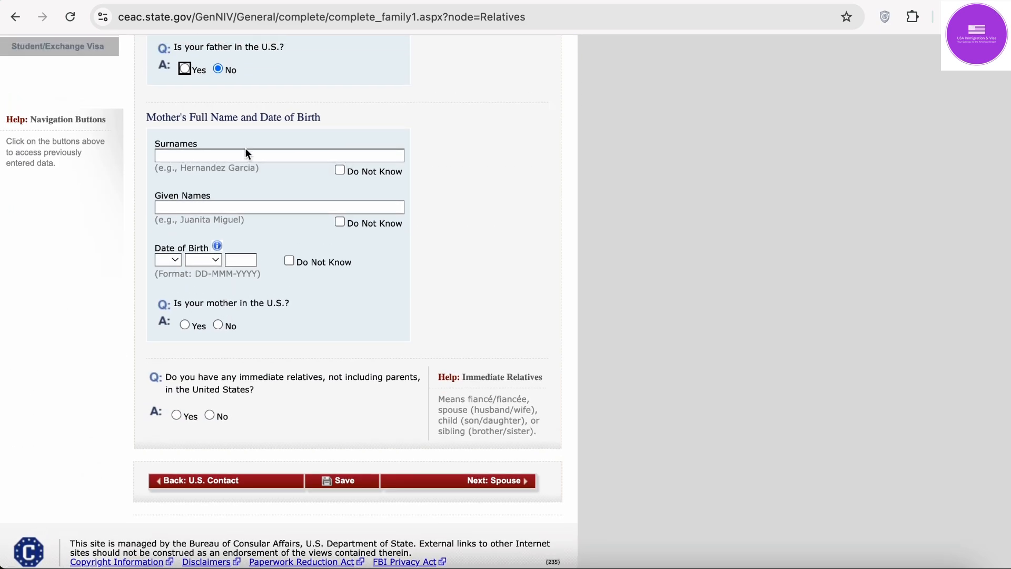
Step: Enter the mother's surname, given names and birth date 01 JAN 1970
click(246, 156)
click(251, 186)
click(251, 207)
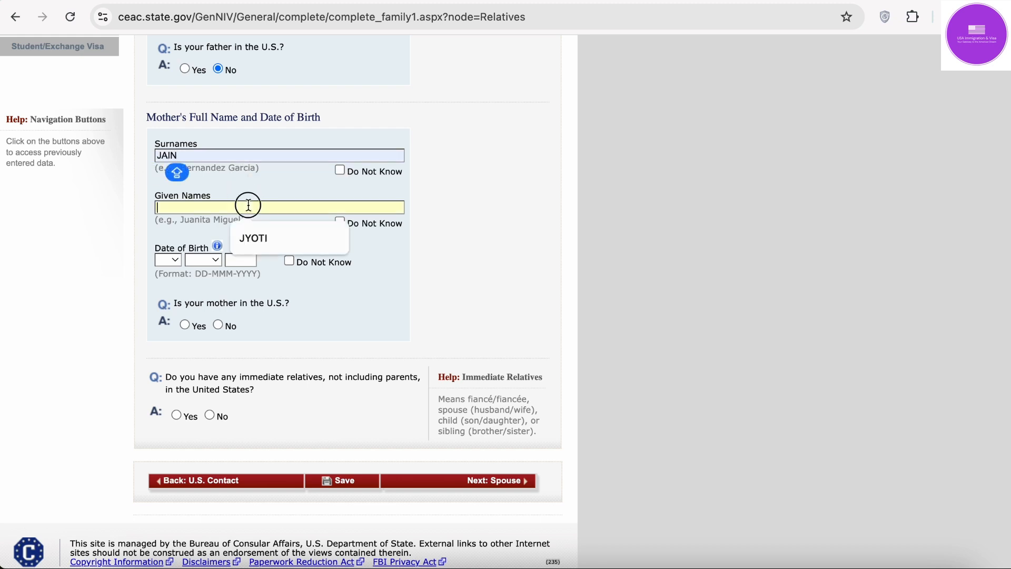
click(251, 233)
click(167, 260)
click(169, 277)
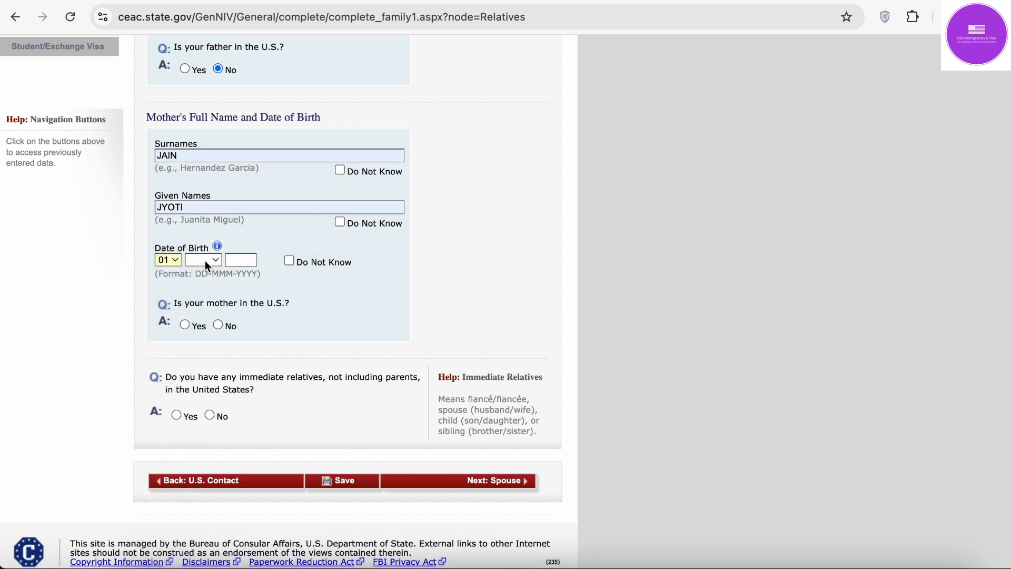
click(204, 260)
click(209, 286)
click(236, 261)
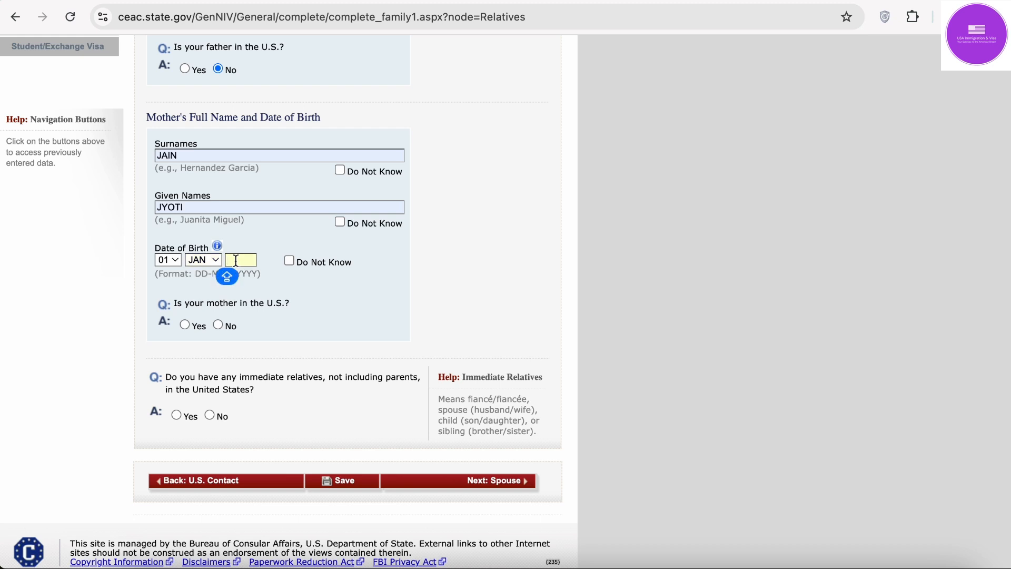
text(1)
key(BackSpace)
text(1970)
scroll(264, 283, down, 1)
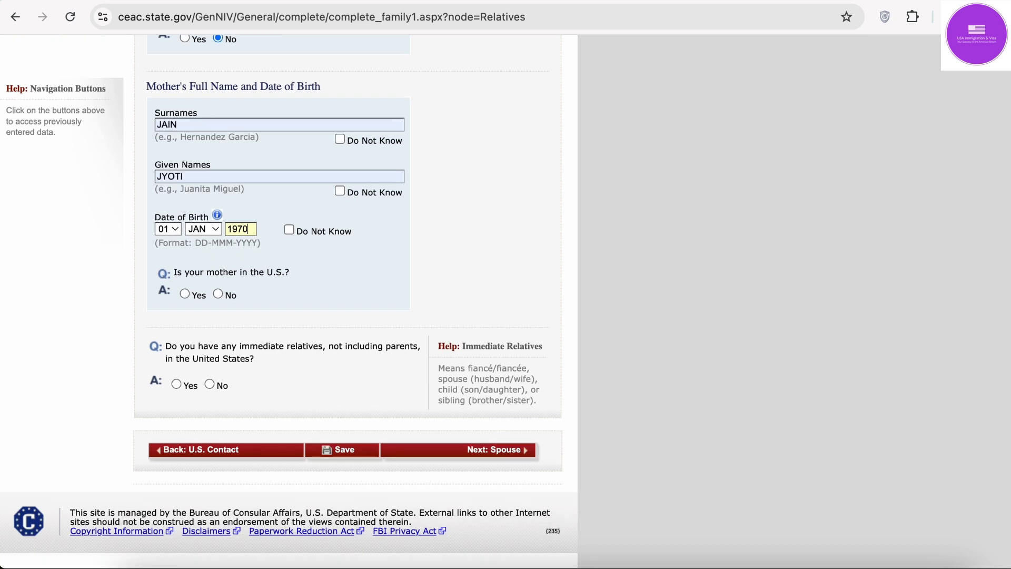
Step: Answer No for mother, immediate and other relatives in the U.S., then save
click(219, 295)
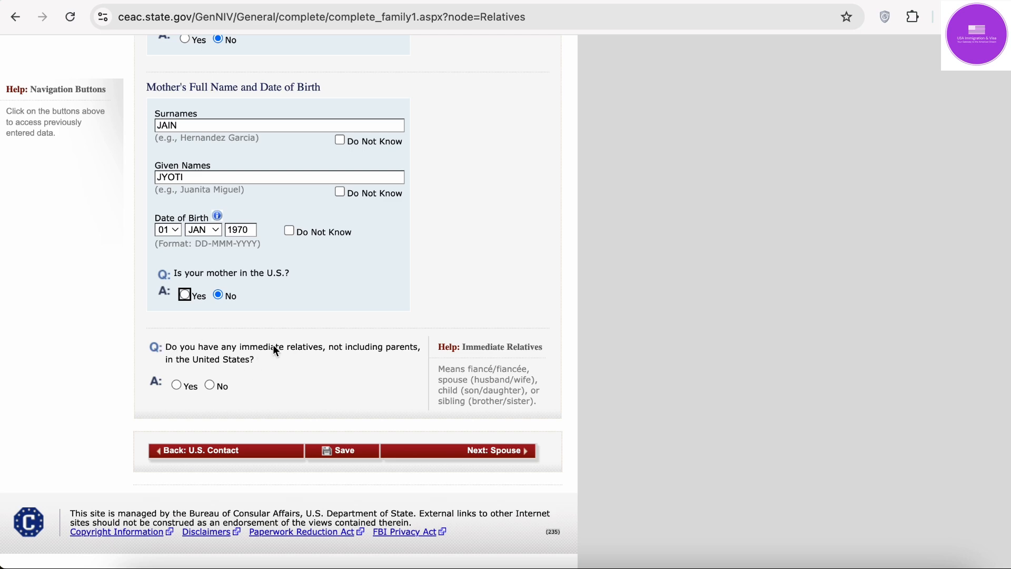
click(210, 384)
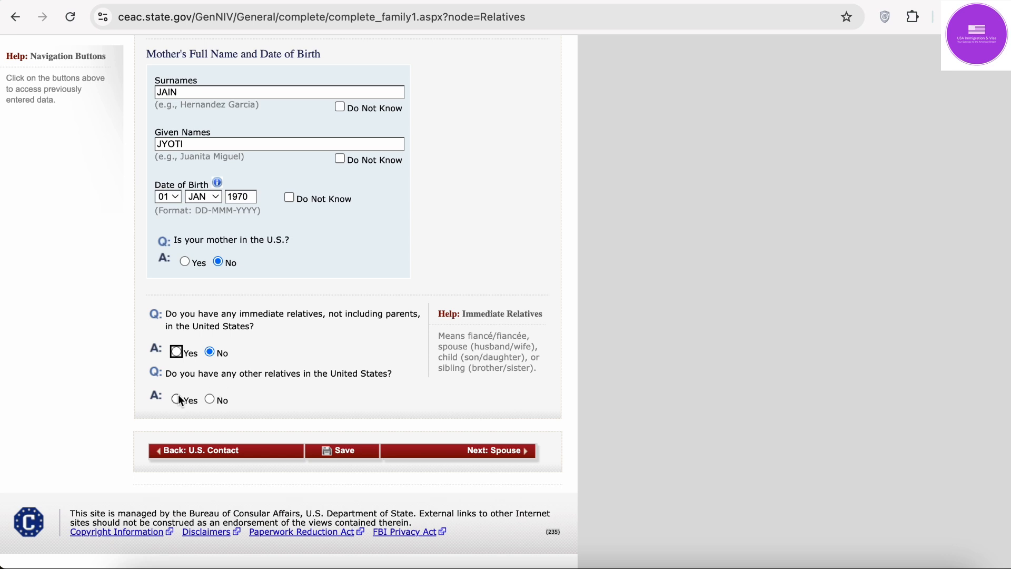
click(209, 398)
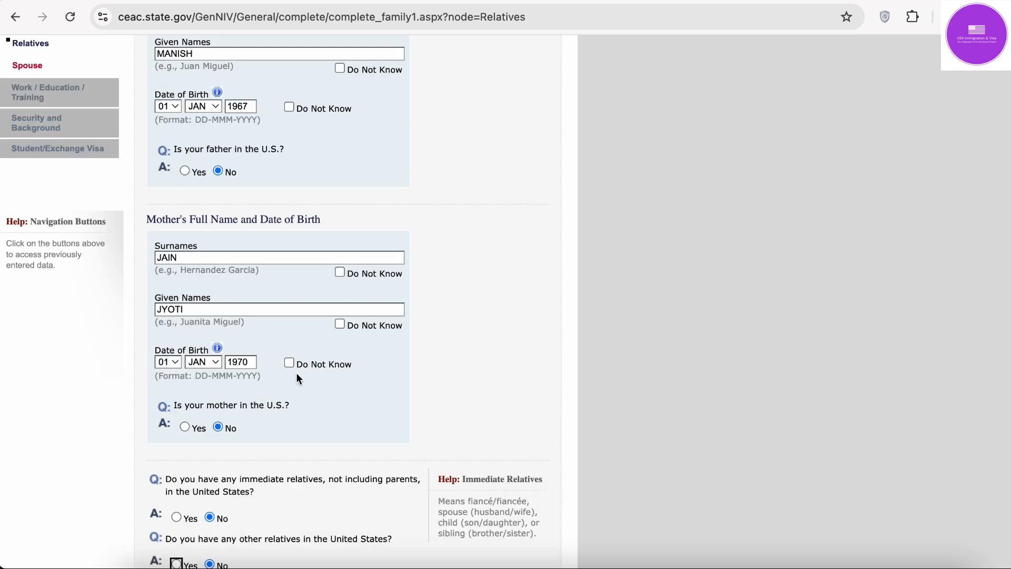
click(349, 461)
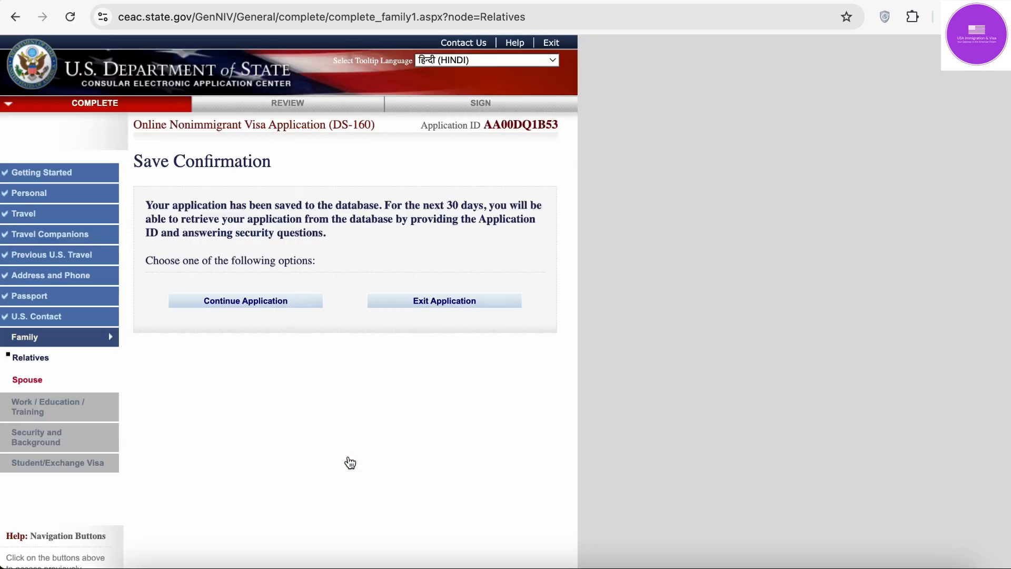
Step: Continue the saved application and go on to the Spouse page
click(271, 310)
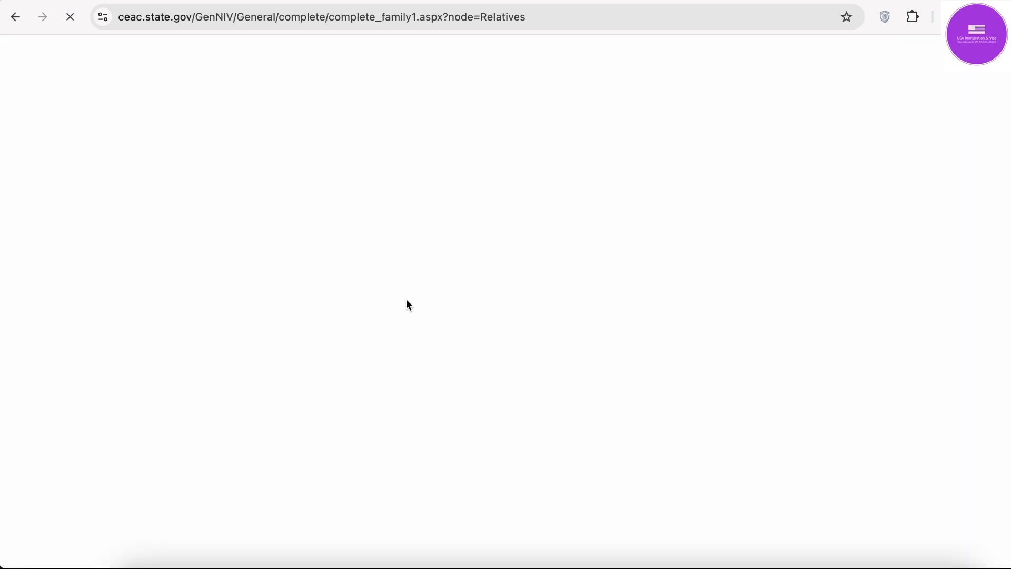
scroll(442, 329, down, 3)
scroll(442, 324, down, 6)
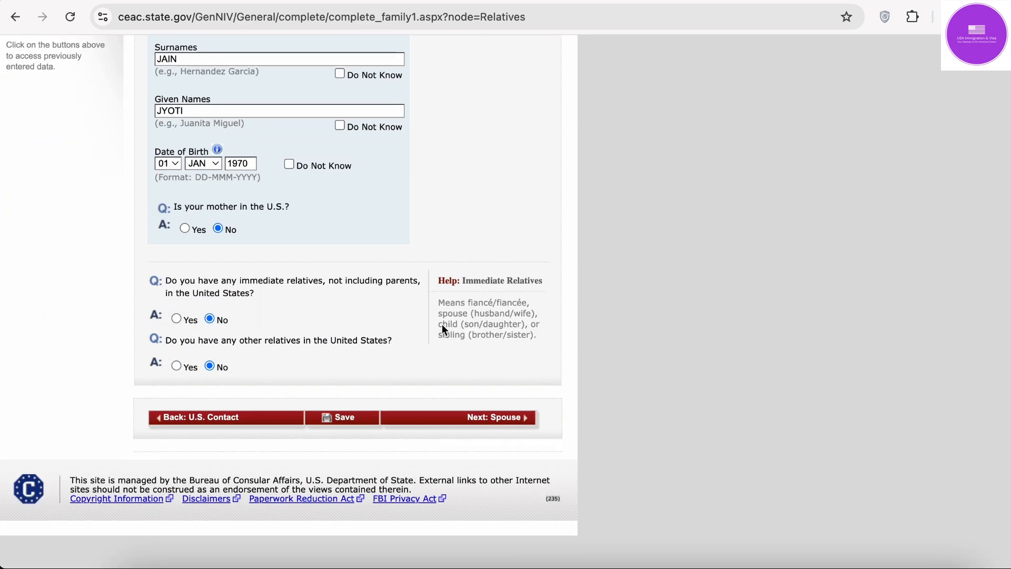
click(510, 449)
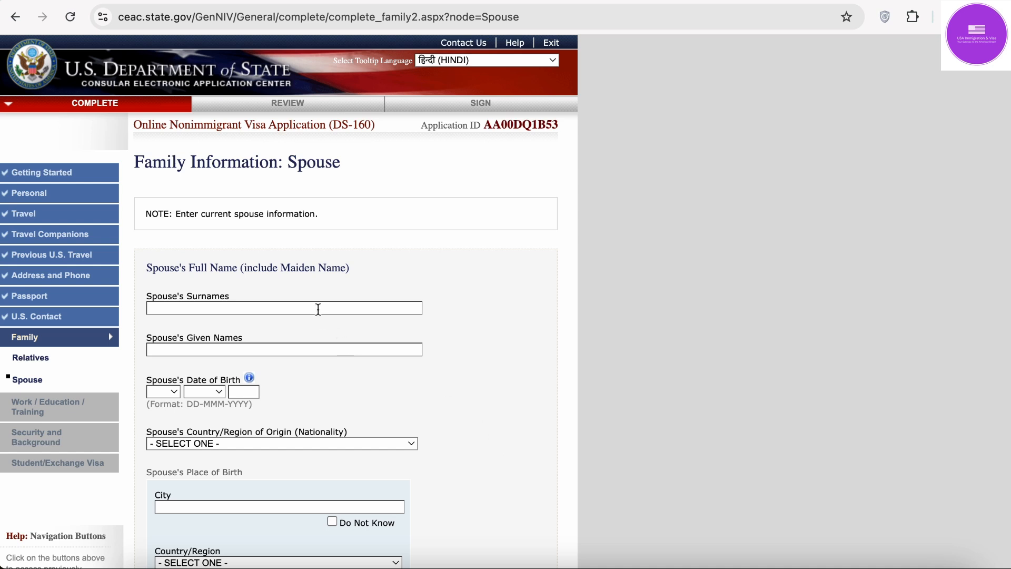
Step: Fill the spouse's surname and given names from the suggestions
scroll(319, 310, down, 3)
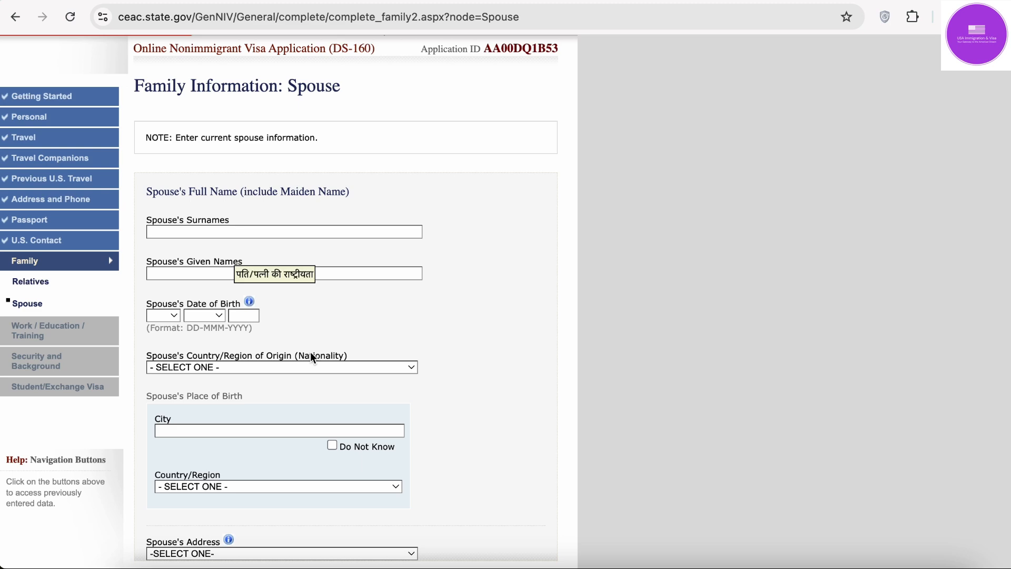
scroll(311, 353, down, 3)
scroll(311, 352, up, 2)
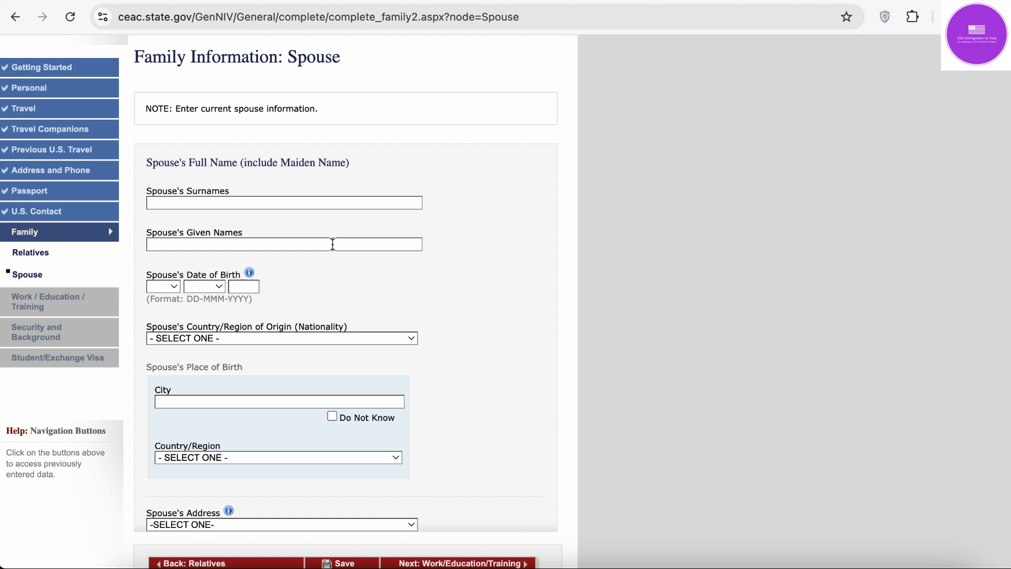
scroll(333, 243, down, 6)
scroll(332, 246, up, 2)
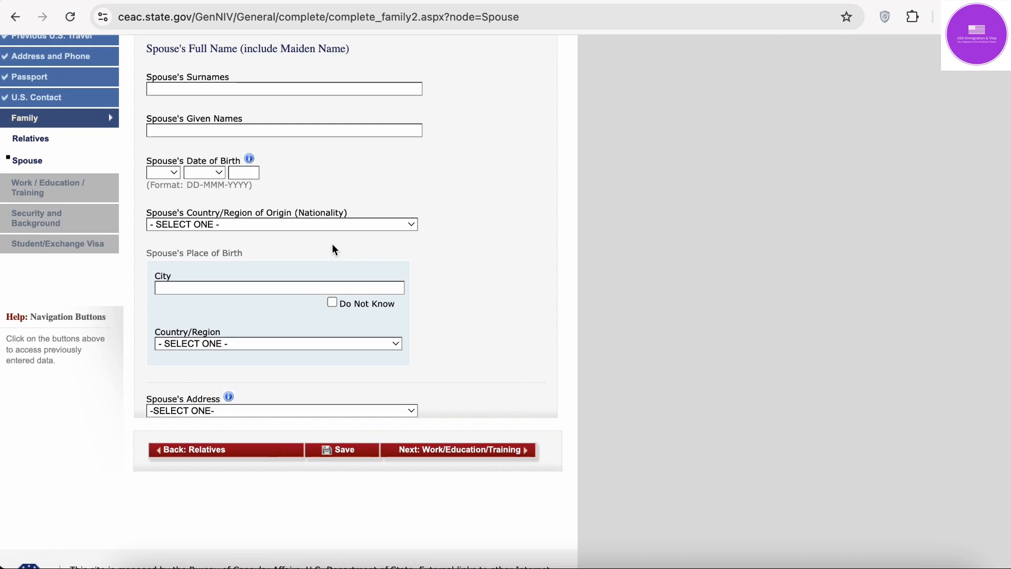
scroll(333, 248, up, 7)
click(307, 266)
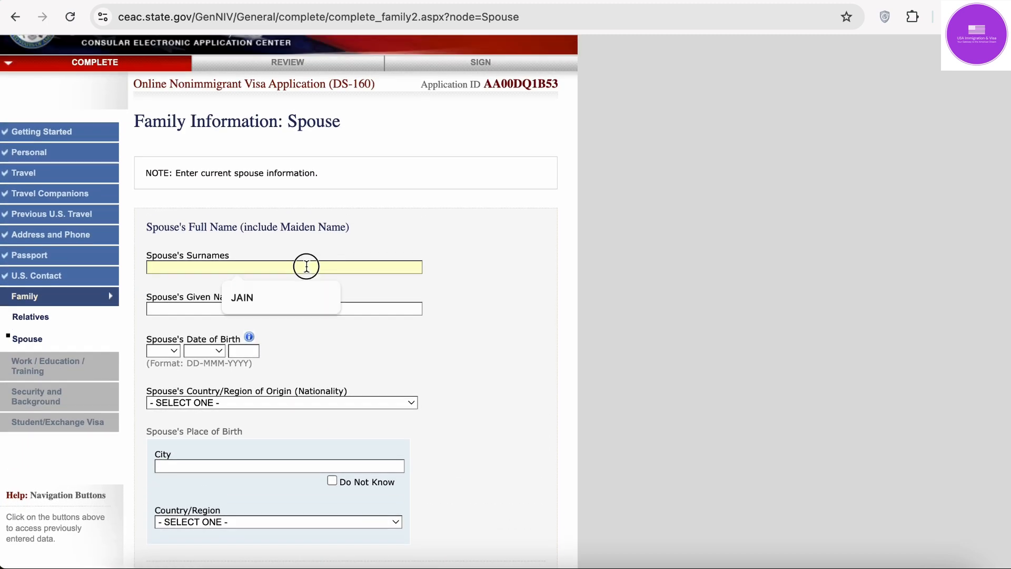
click(430, 237)
scroll(430, 237, down, 1)
scroll(430, 238, down, 3)
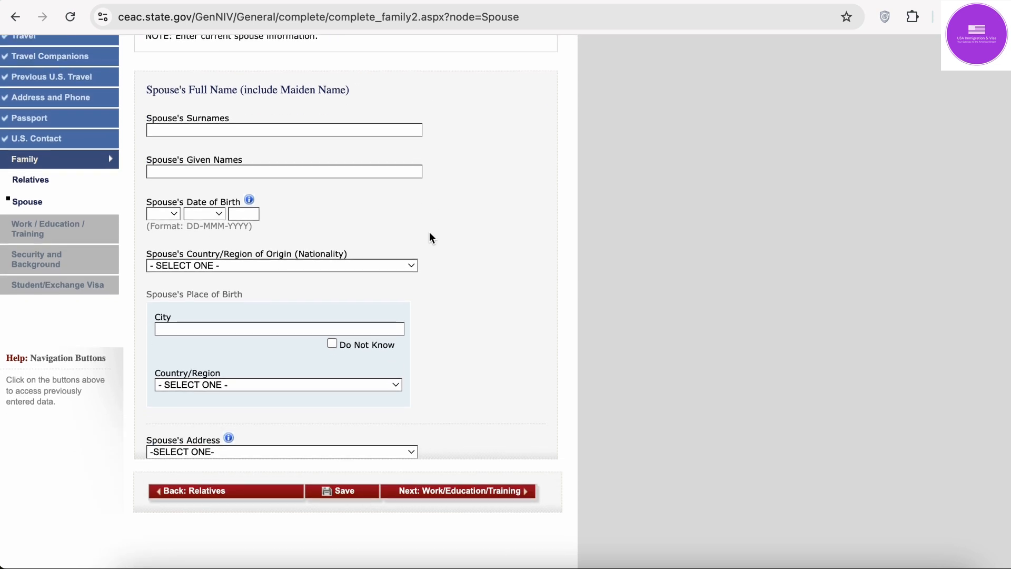
click(299, 129)
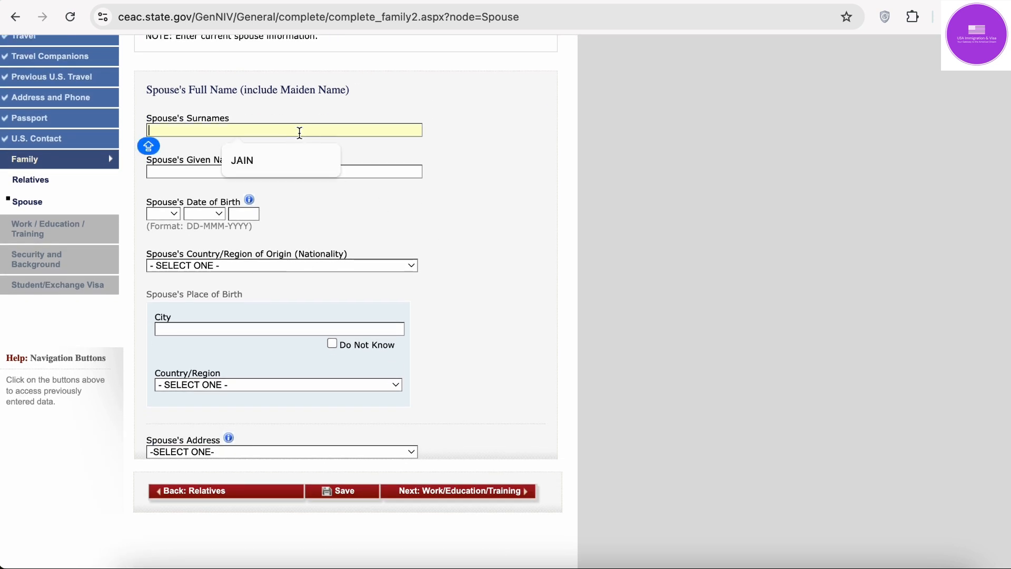
click(288, 159)
click(281, 171)
click(282, 194)
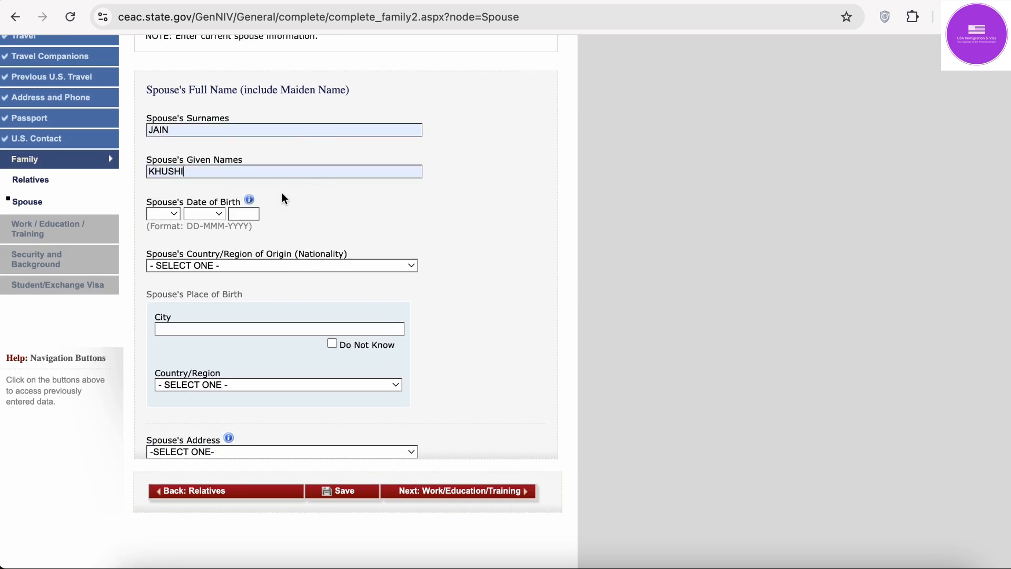
Step: Set the spouse's date of birth to 01 JAN 1999
click(174, 213)
click(171, 235)
click(200, 216)
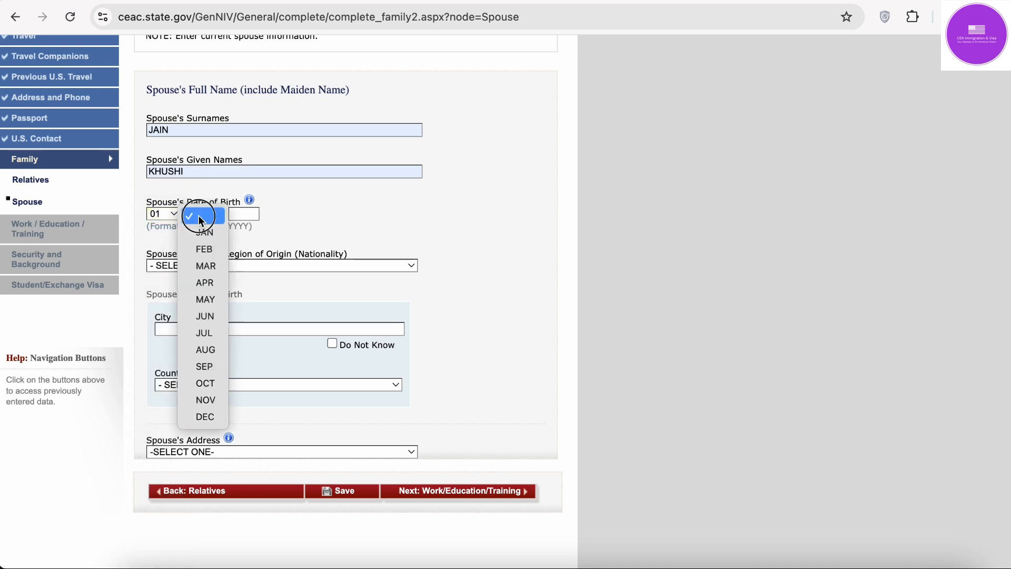
click(204, 232)
click(233, 213)
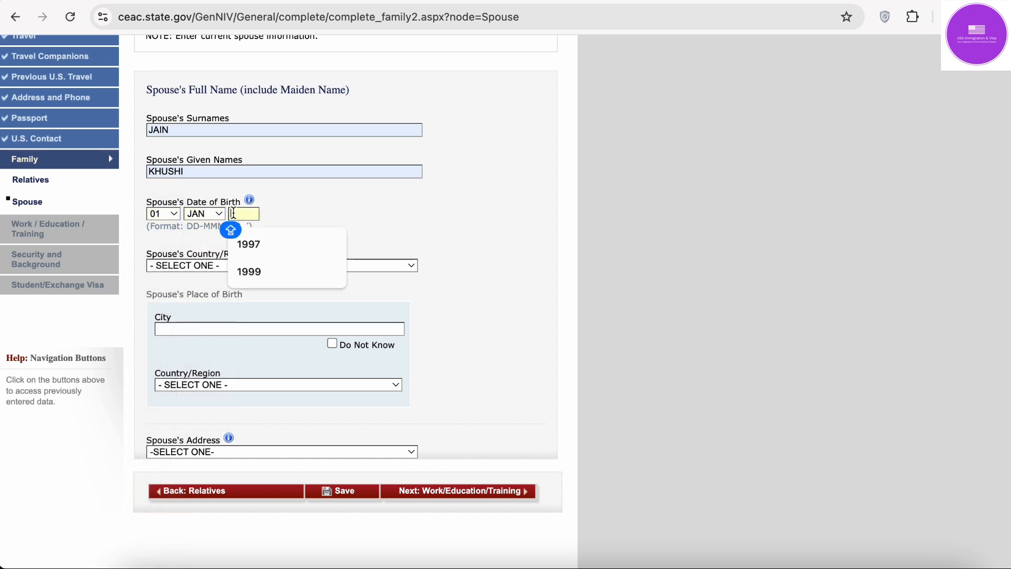
text(19)
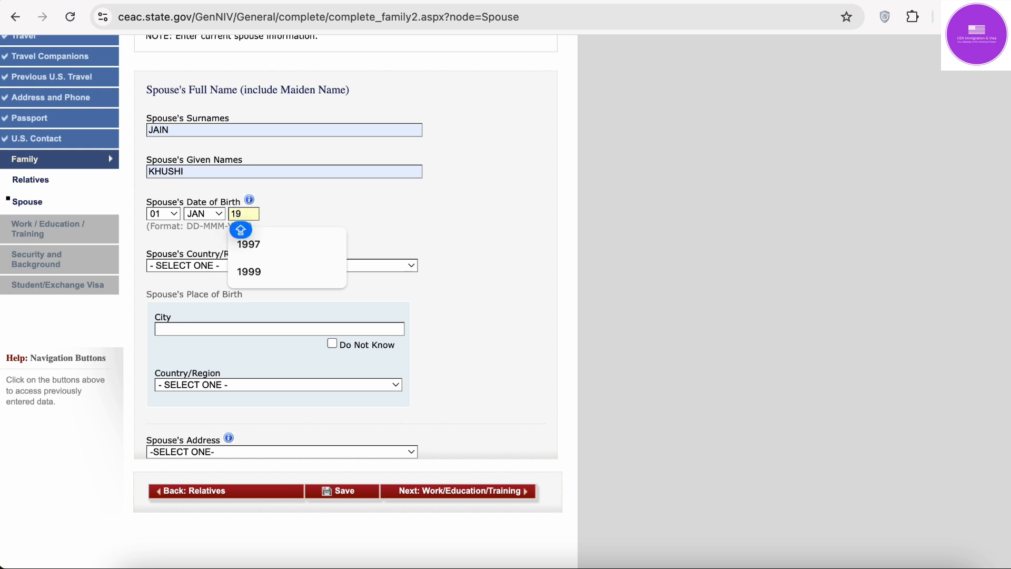
text(99)
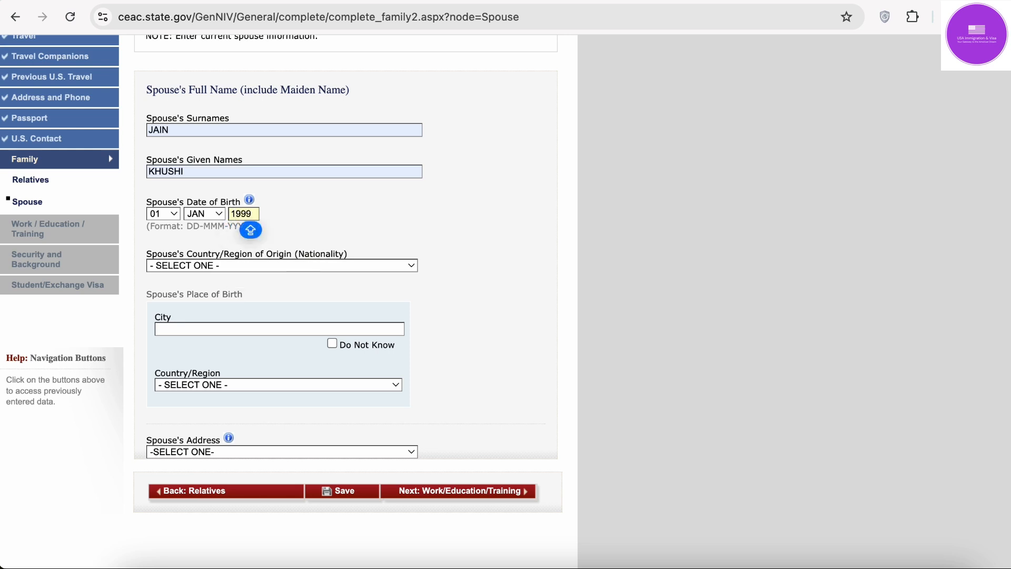
Step: Set spouse nationality to INDIA and birthplace to DELHI, INDIA
scroll(318, 217, down, 2)
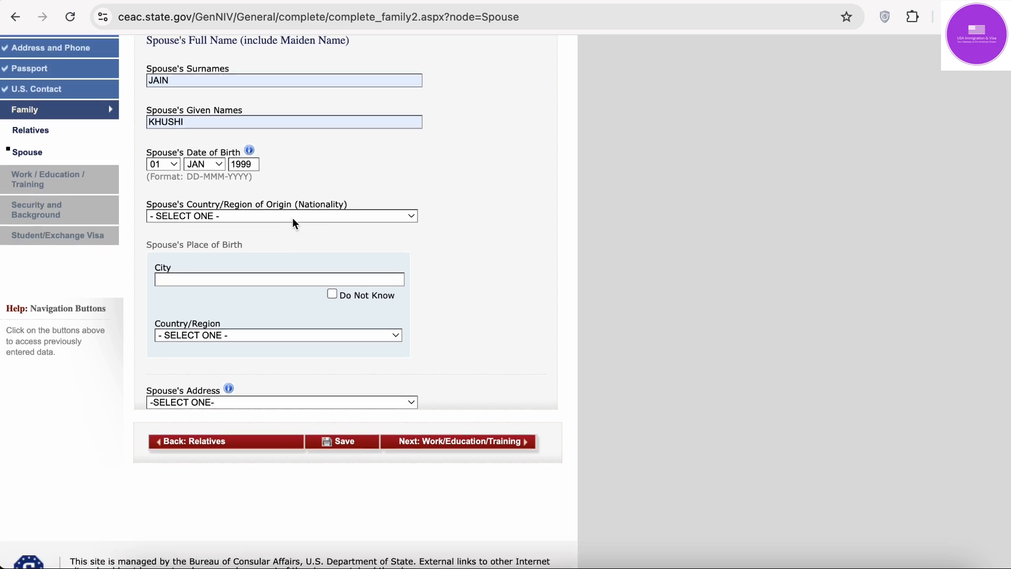
click(292, 217)
text(in)
key(Return)
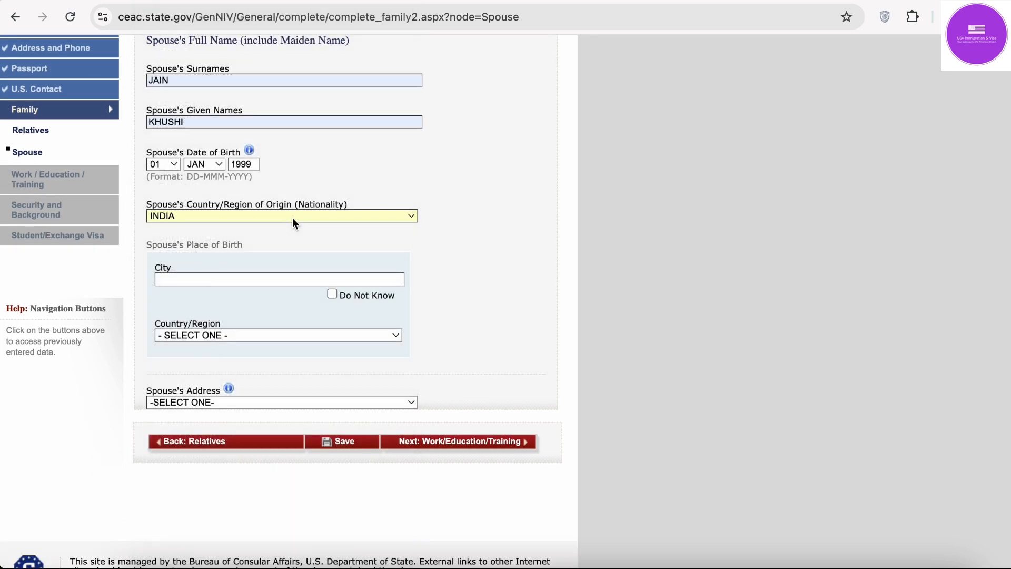
click(245, 280)
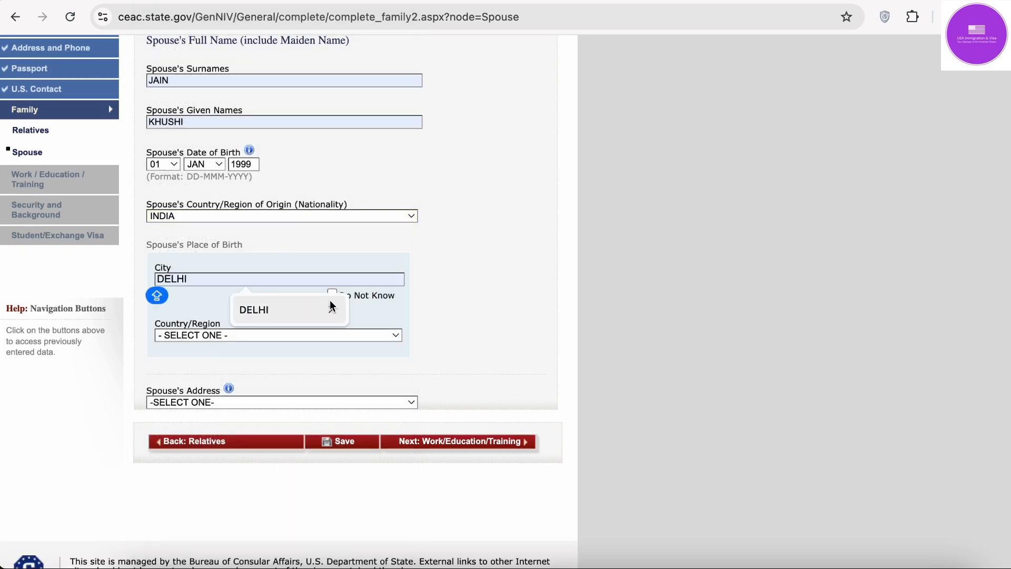
key(Escape)
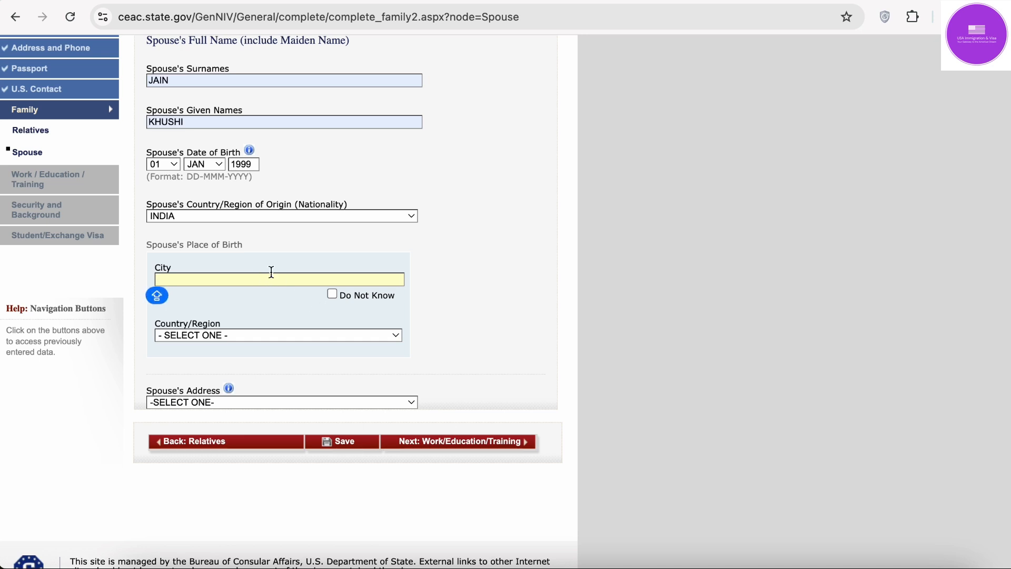
text(DELHI)
click(299, 336)
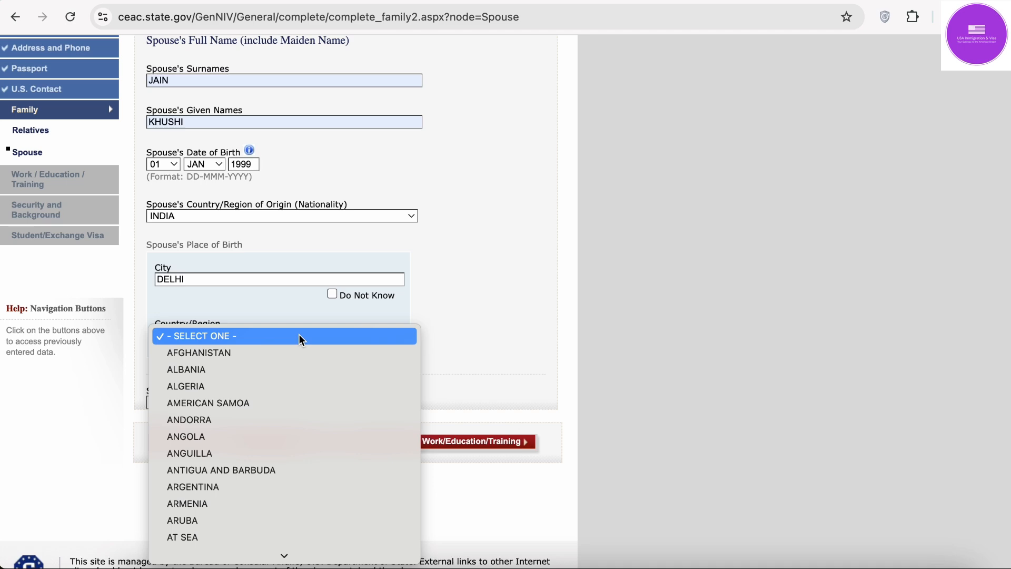
text(IN THE AIR)
key(Return)
Step: Set the spouse's address to Same as Home Address
click(235, 403)
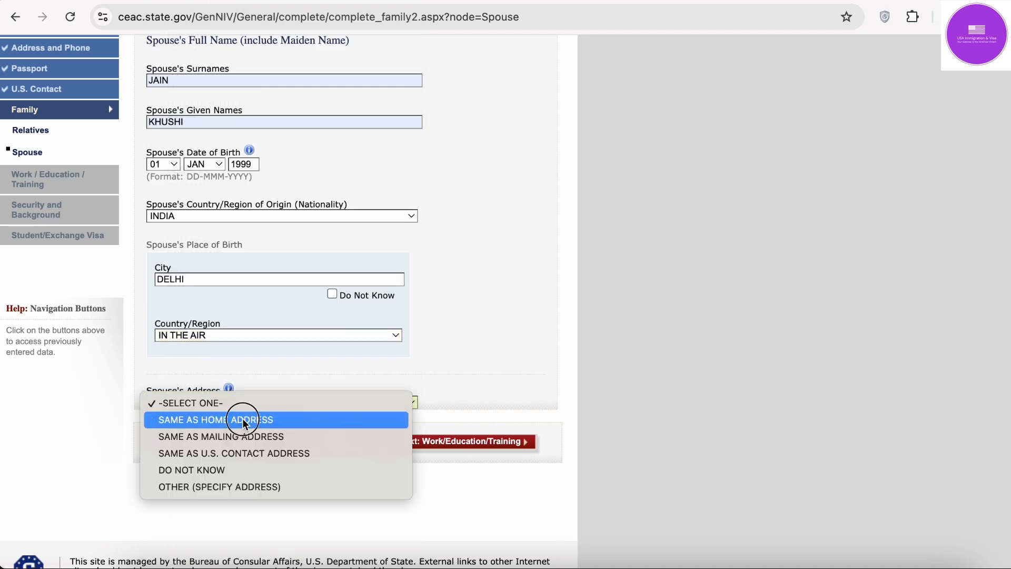
click(242, 420)
scroll(621, 288, up, 3)
scroll(621, 288, down, 4)
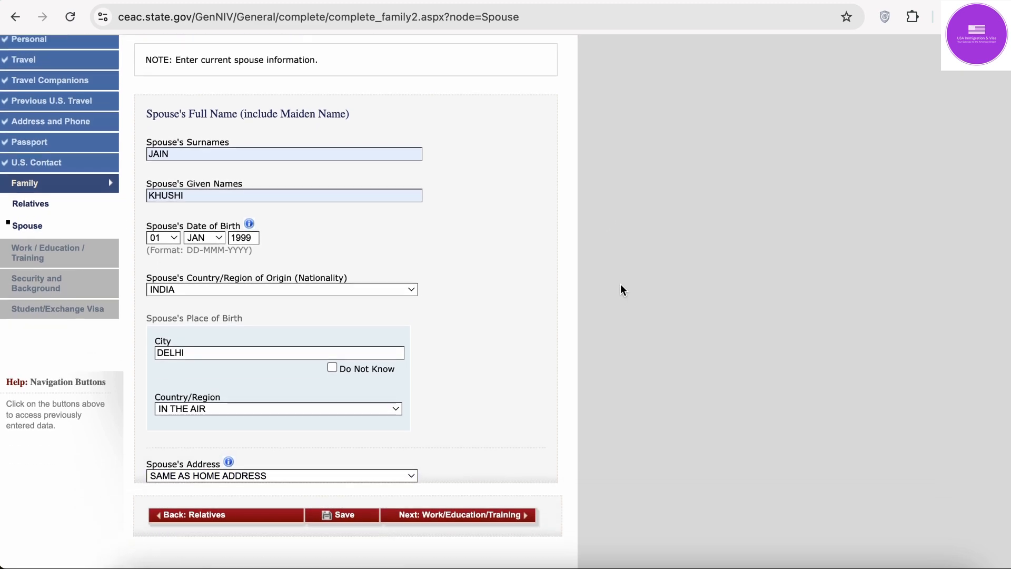
scroll(621, 285, up, 2)
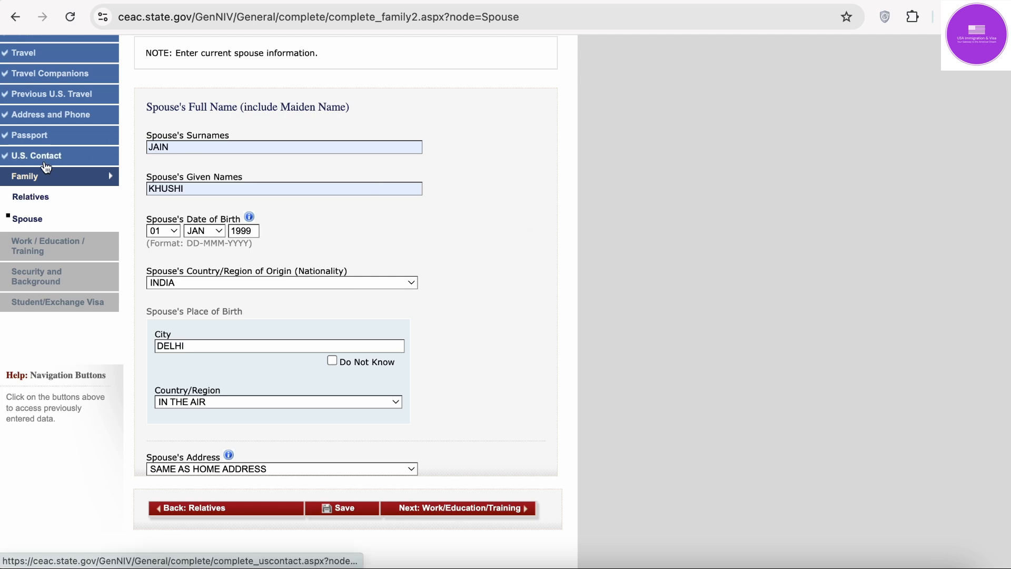
scroll(44, 163, up, 3)
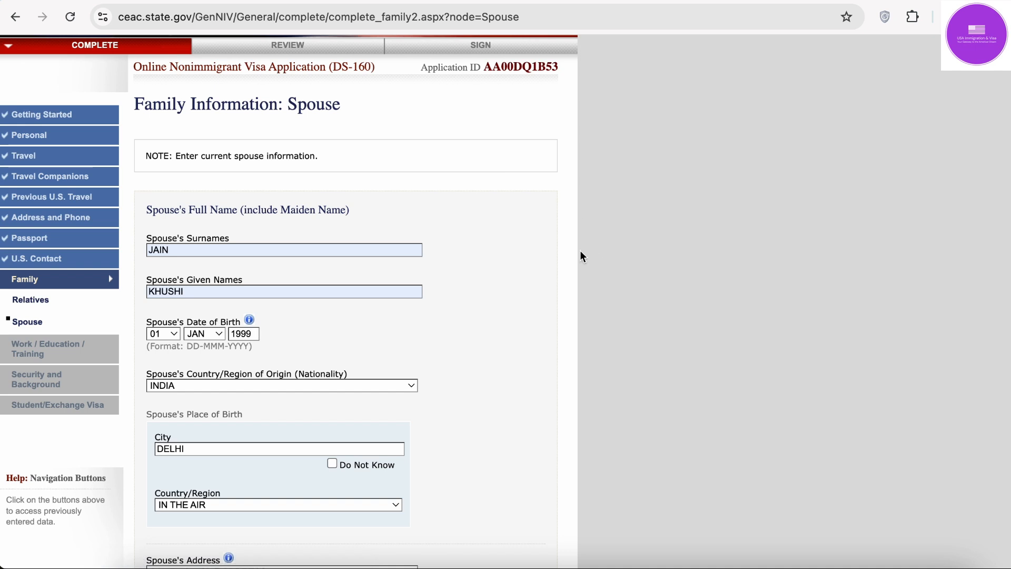
scroll(574, 274, down, 5)
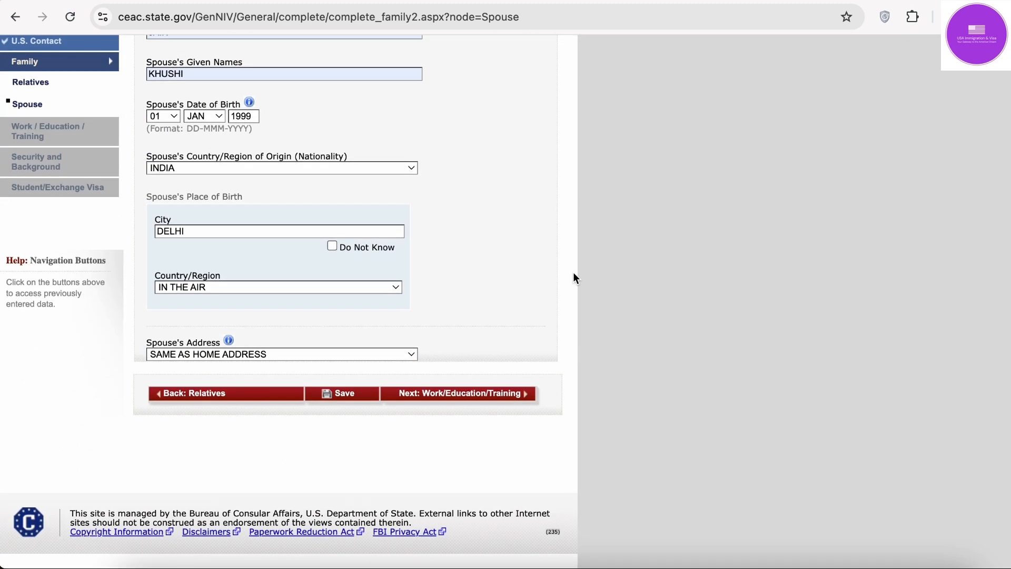
Step: Save the spouse information, continue, and go on to the work and education page
click(357, 399)
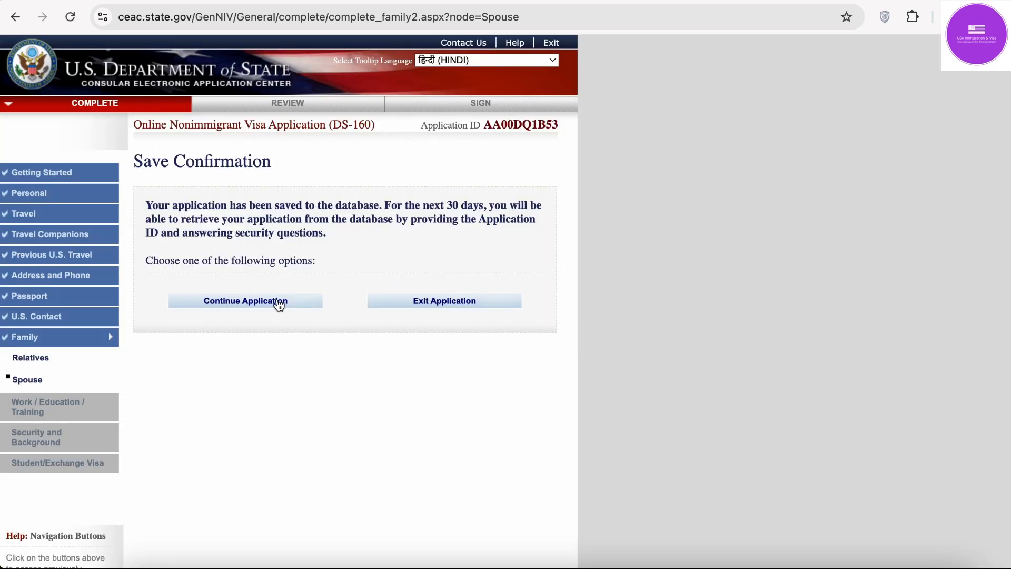
click(279, 305)
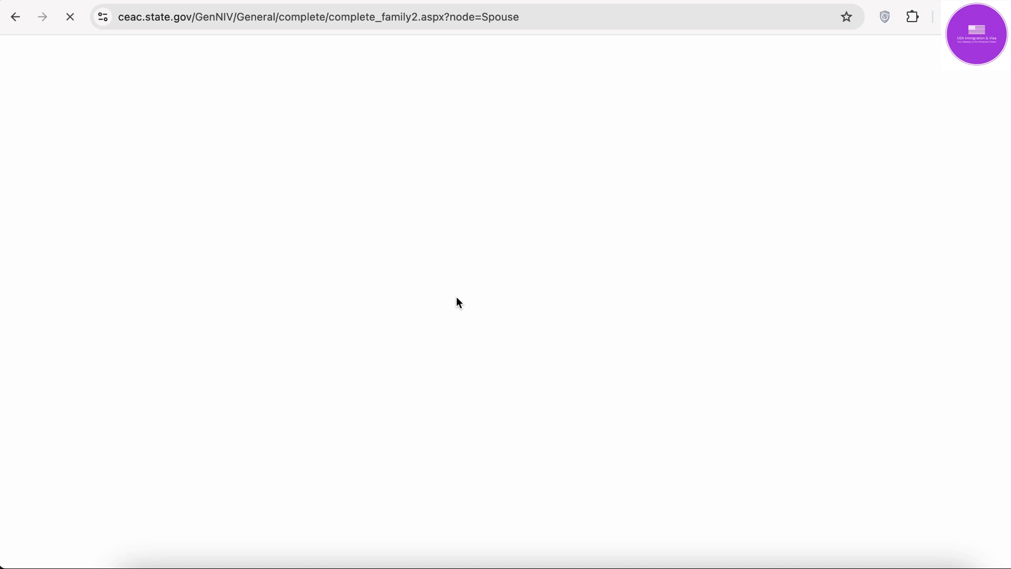
scroll(457, 299, down, 5)
scroll(456, 298, up, 5)
scroll(501, 390, down, 5)
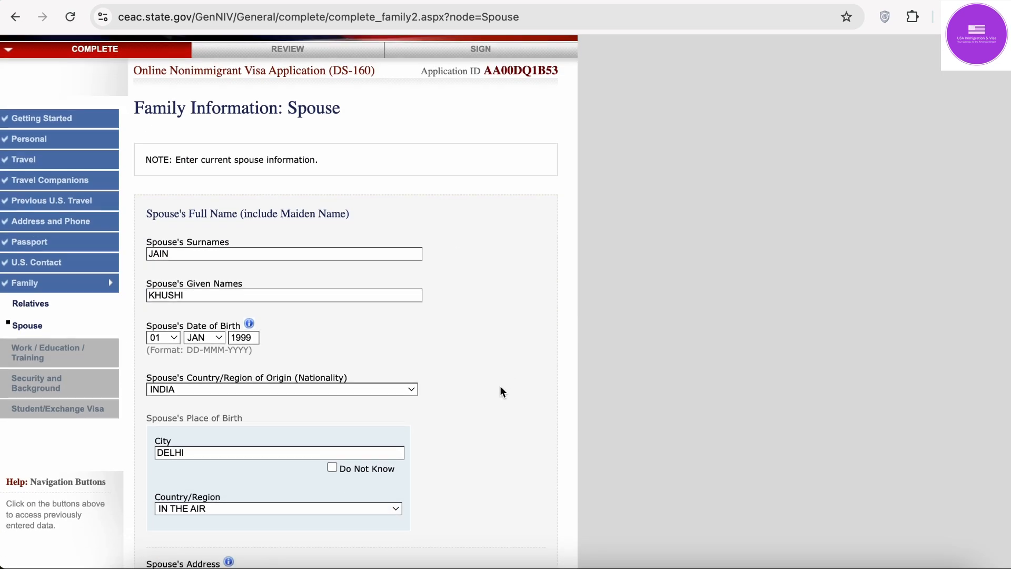
click(497, 390)
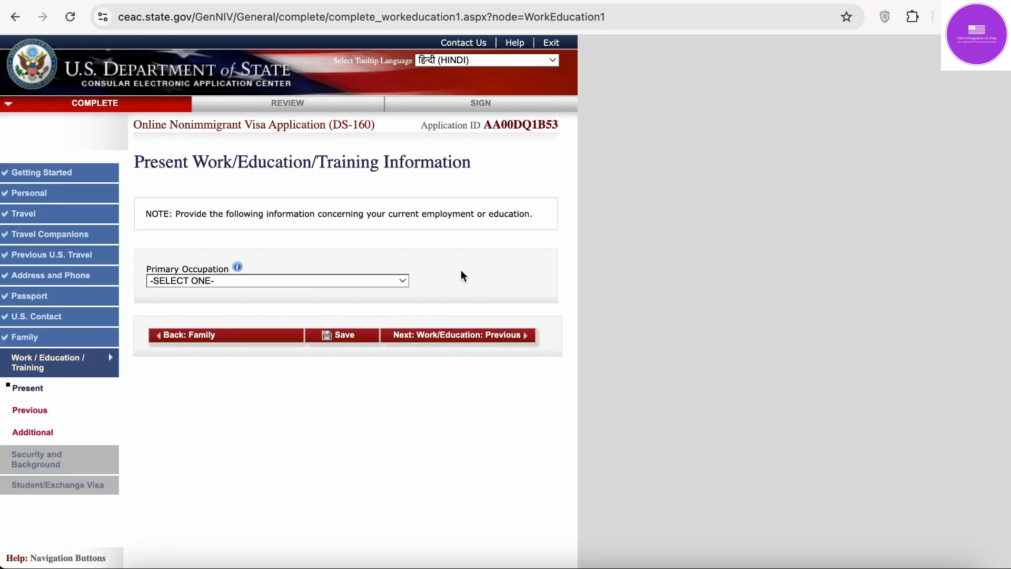
Step: Select COMPUTER SCIENCE as primary occupation, then switch it back to STUDENT
click(314, 283)
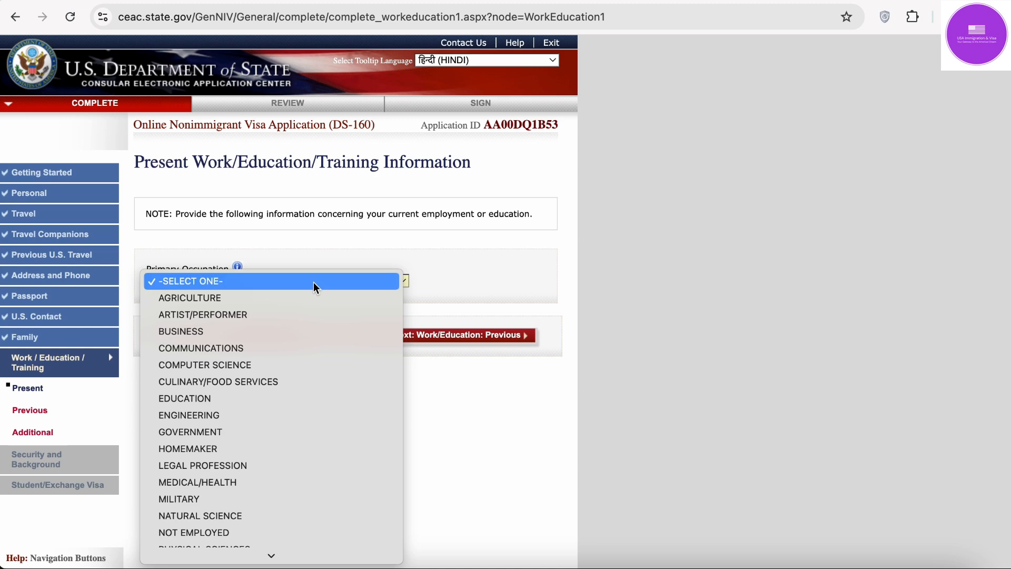
click(380, 236)
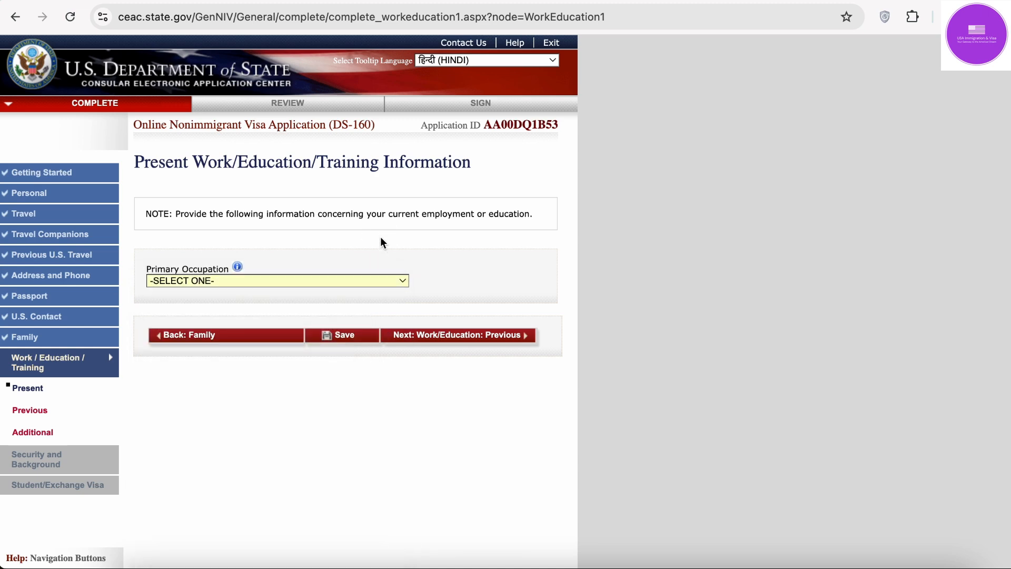
click(232, 280)
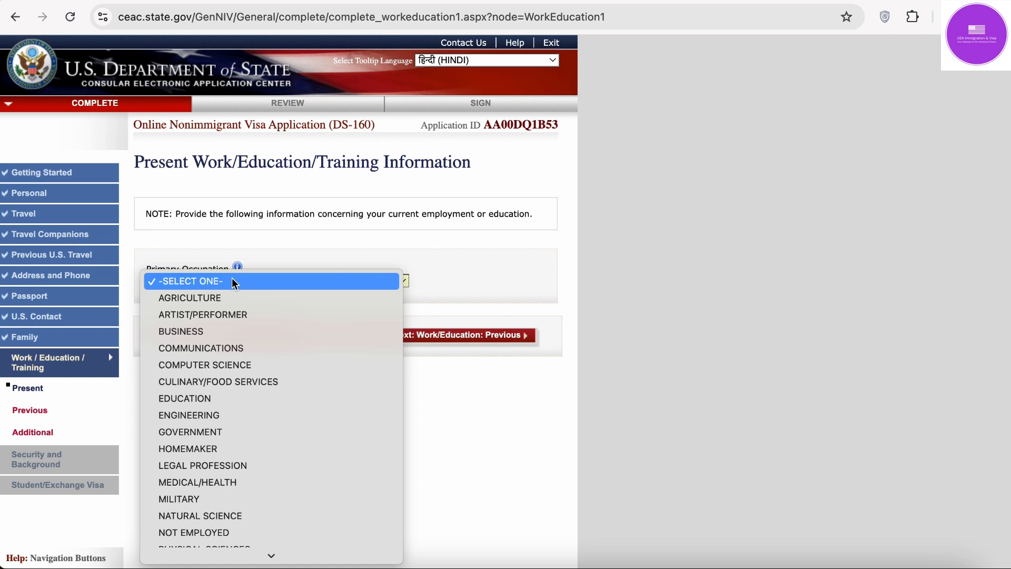
click(310, 252)
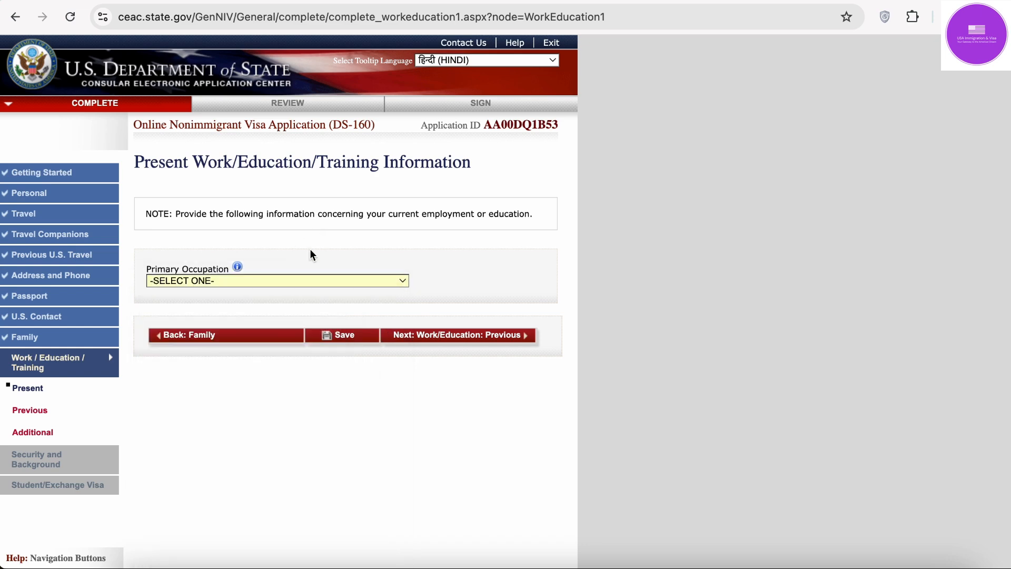
click(283, 278)
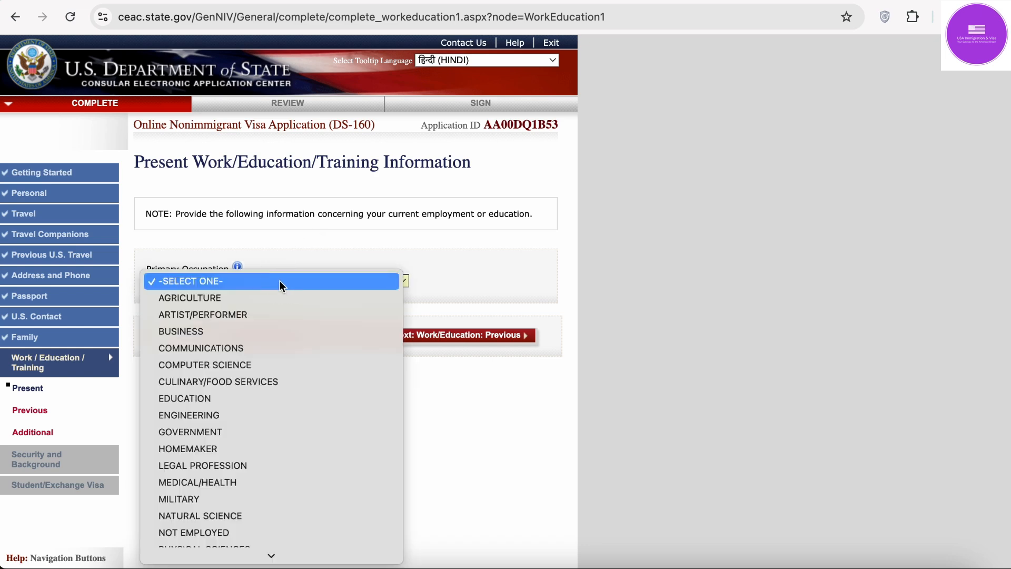
click(242, 365)
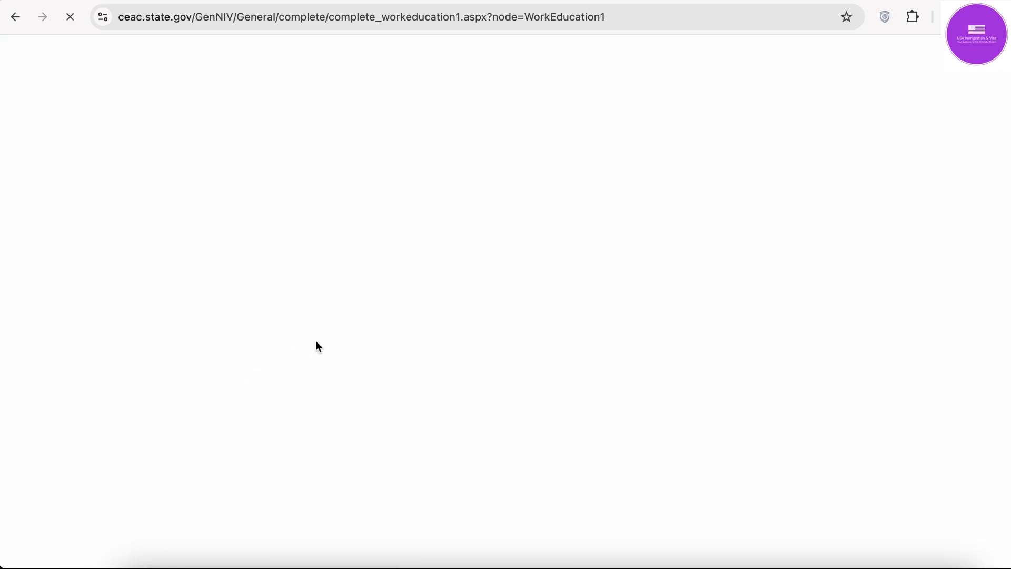
scroll(316, 343, down, 2)
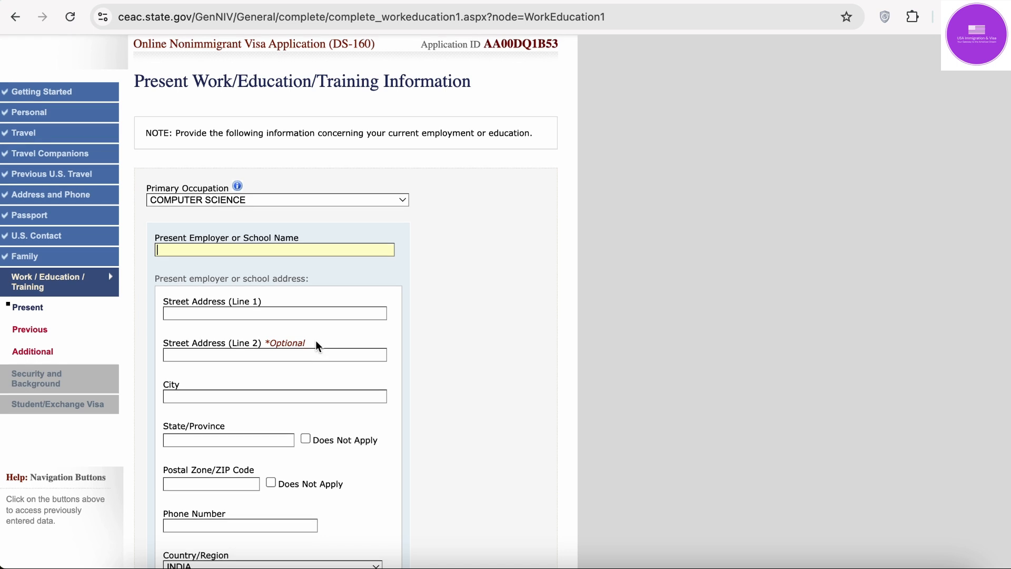
click(245, 200)
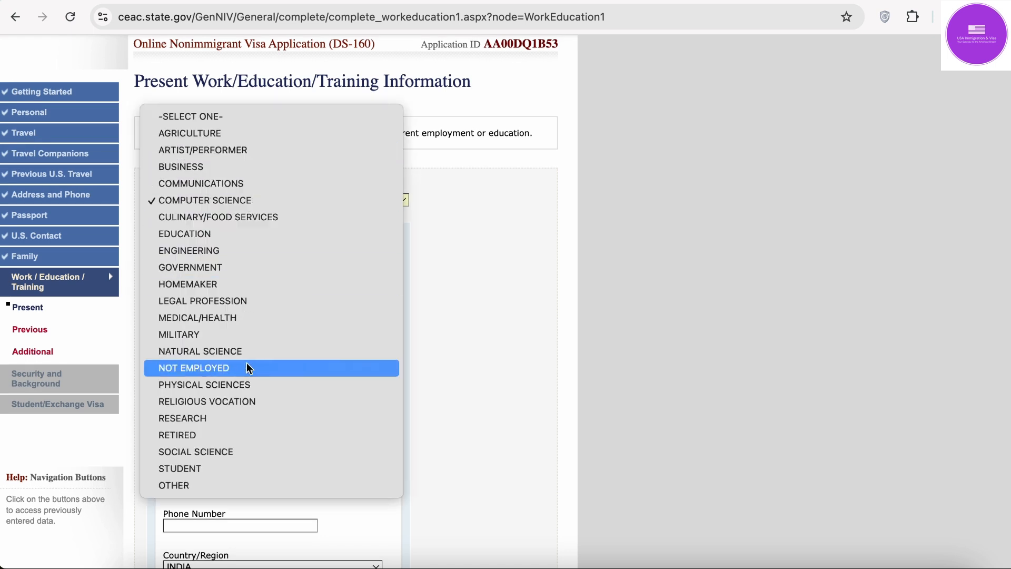
click(213, 469)
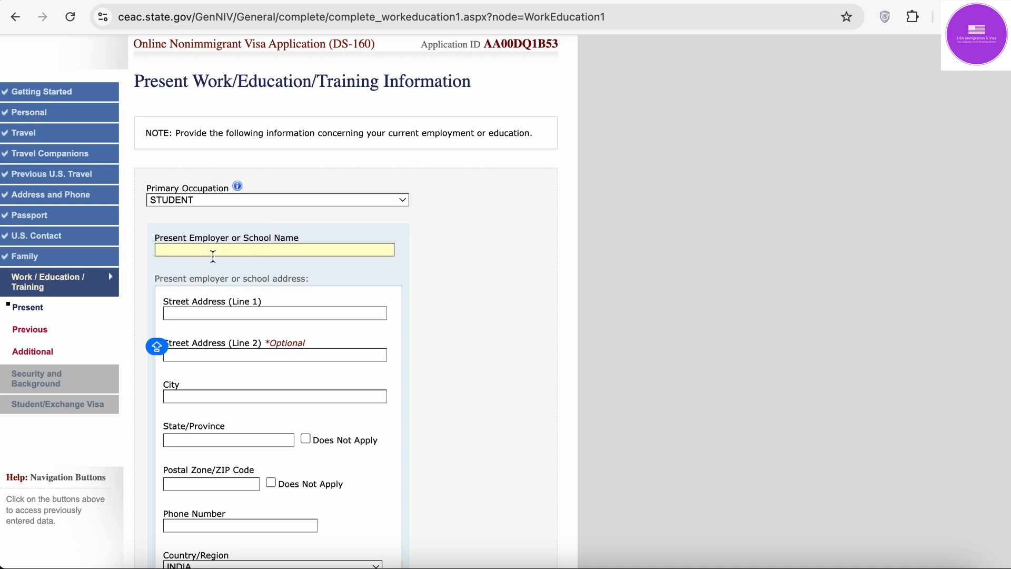
Step: Change the primary occupation to COMPUTER SCIENCE again to bring up the employer fields
scroll(235, 464, down, 3)
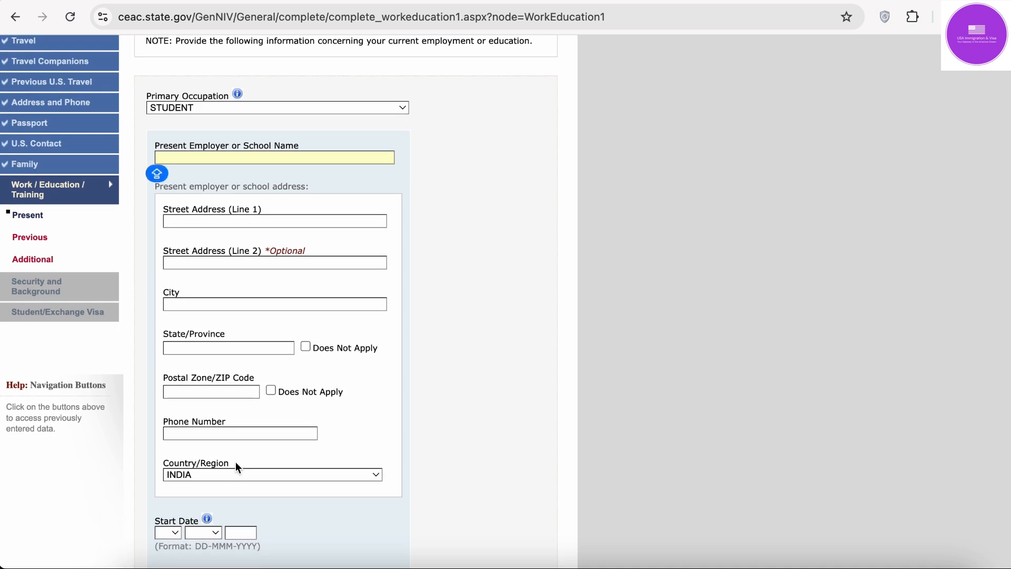
scroll(235, 464, up, 1)
scroll(235, 466, down, 1)
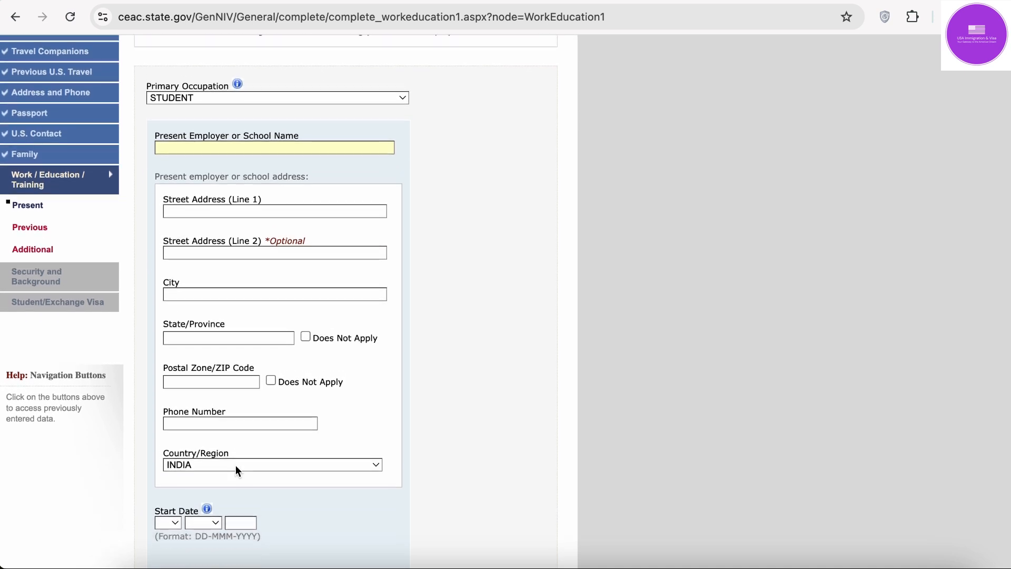
key(Caps_Lock)
scroll(236, 466, up, 1)
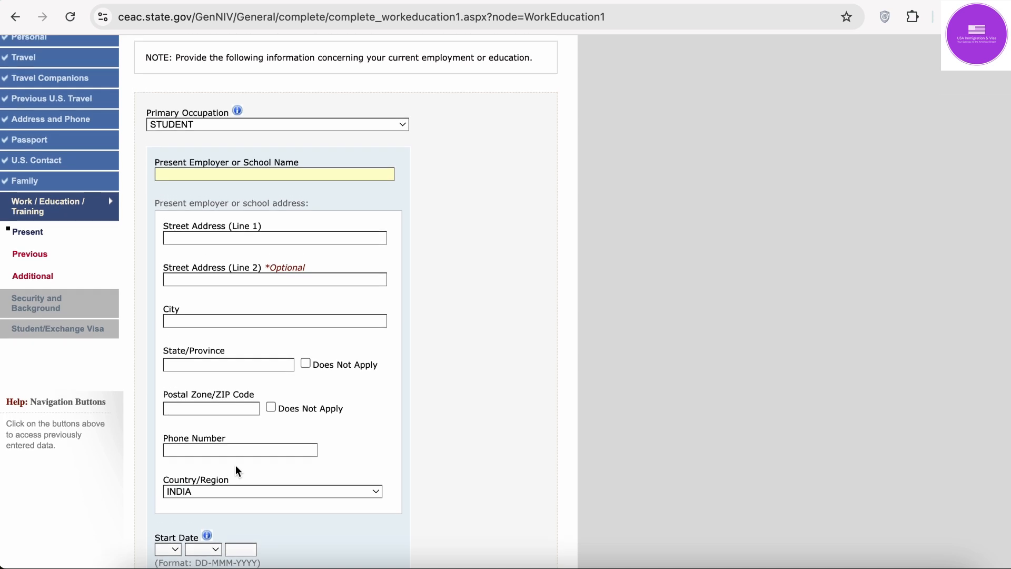
click(193, 124)
scroll(222, 68, up, 5)
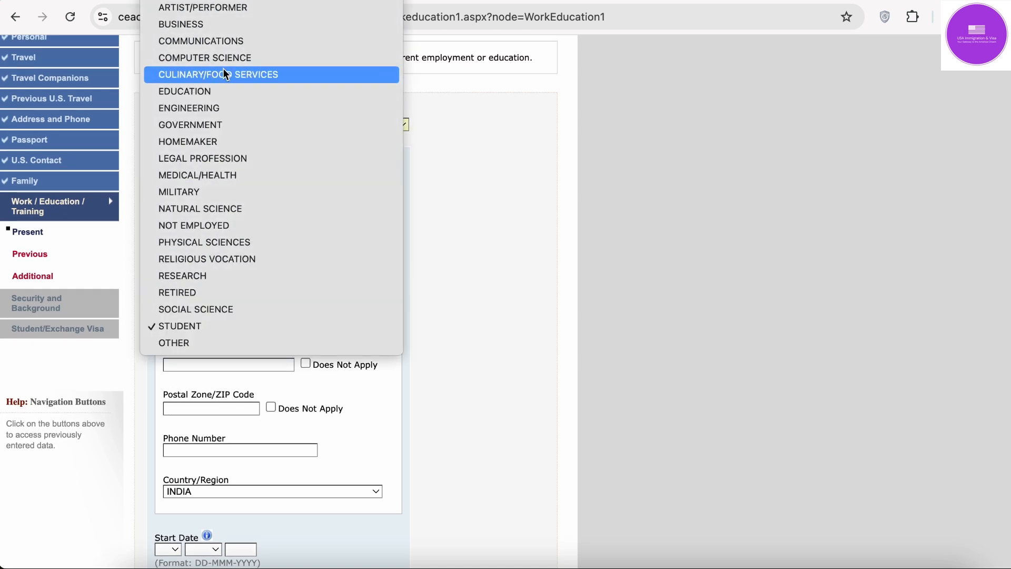
click(256, 57)
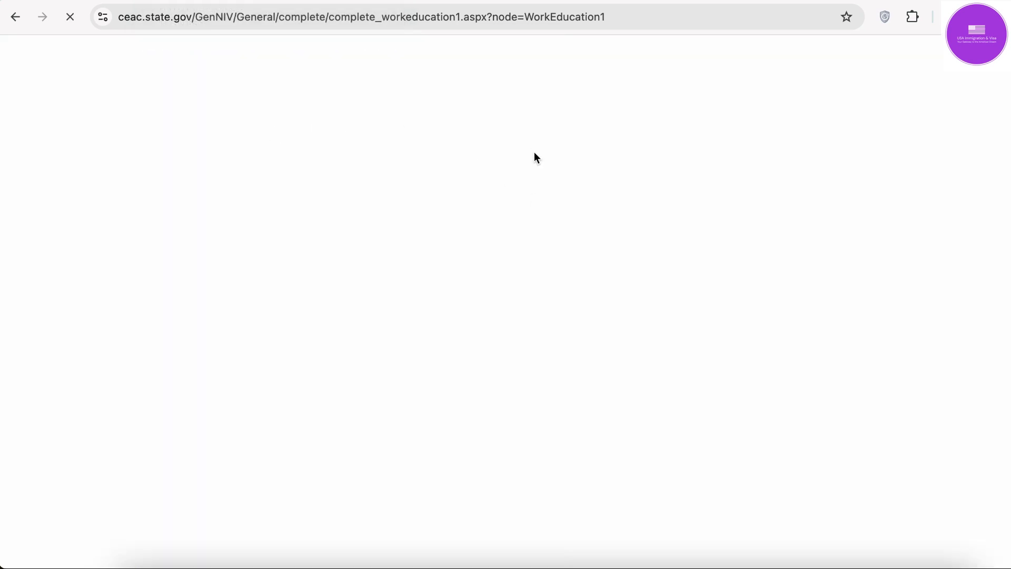
scroll(448, 188, down, 1)
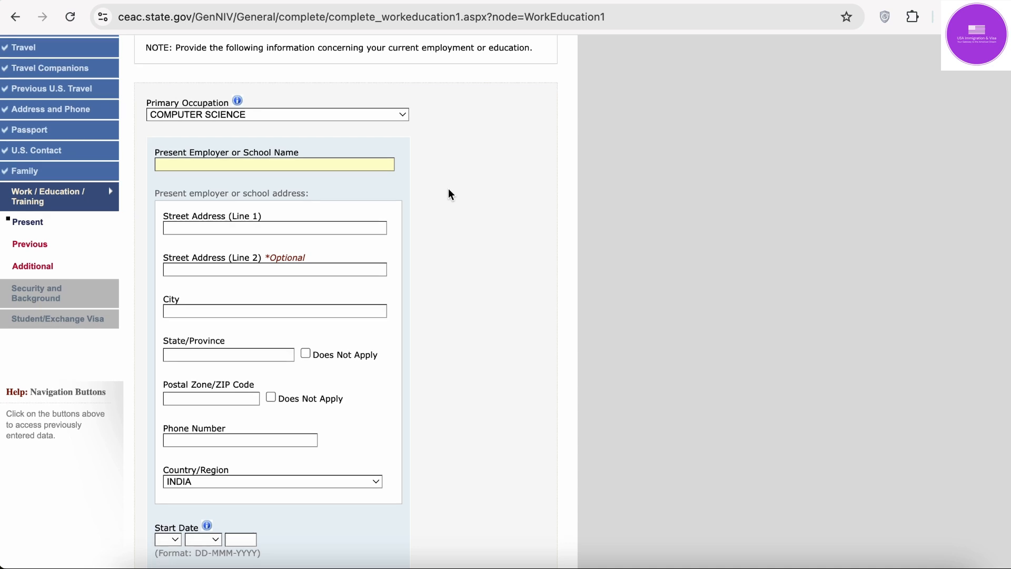
Step: Enter employer name HCL, its street address, city NOIDA and state UP
click(317, 142)
click(248, 172)
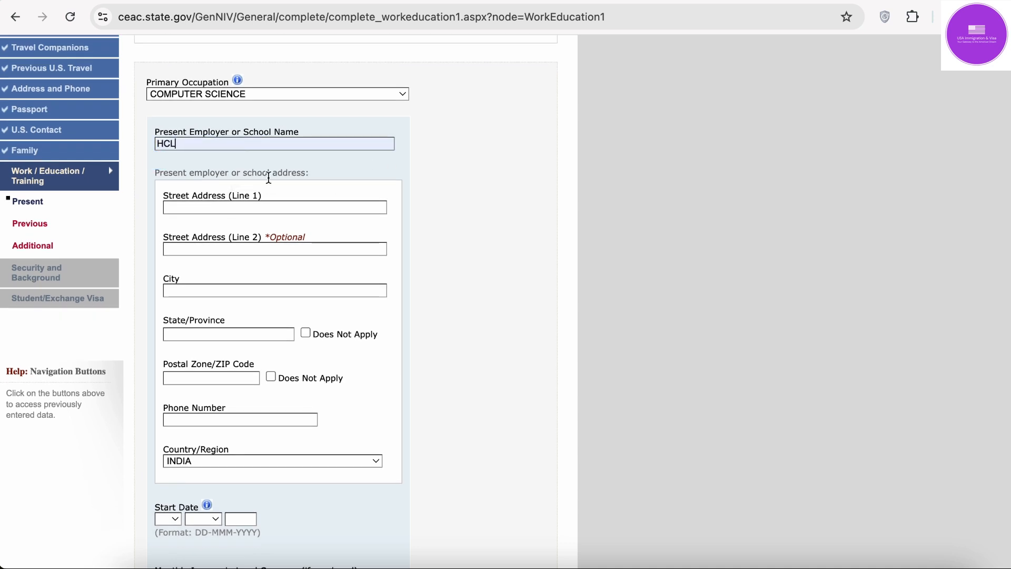
click(260, 207)
click(264, 233)
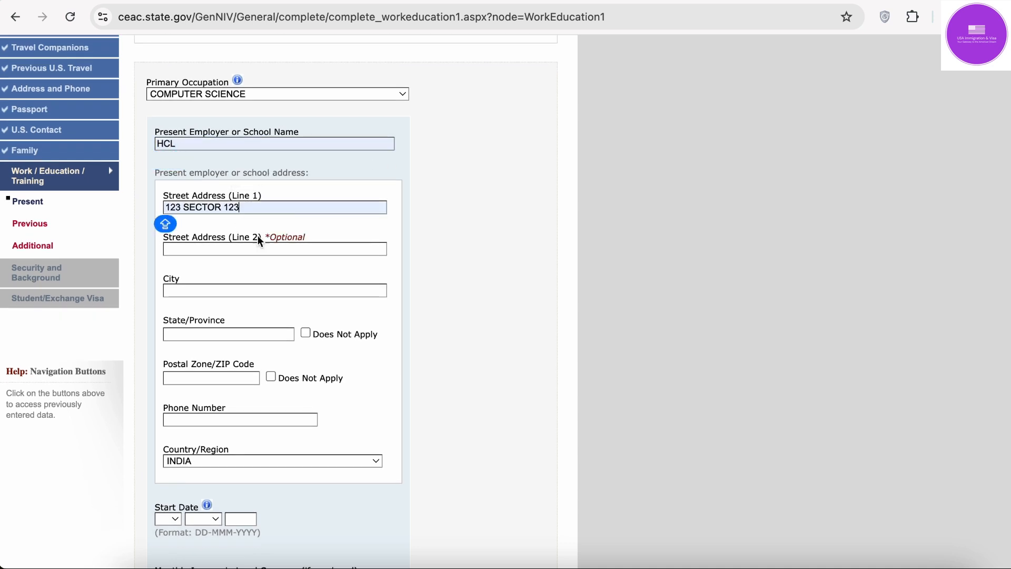
click(242, 252)
click(239, 289)
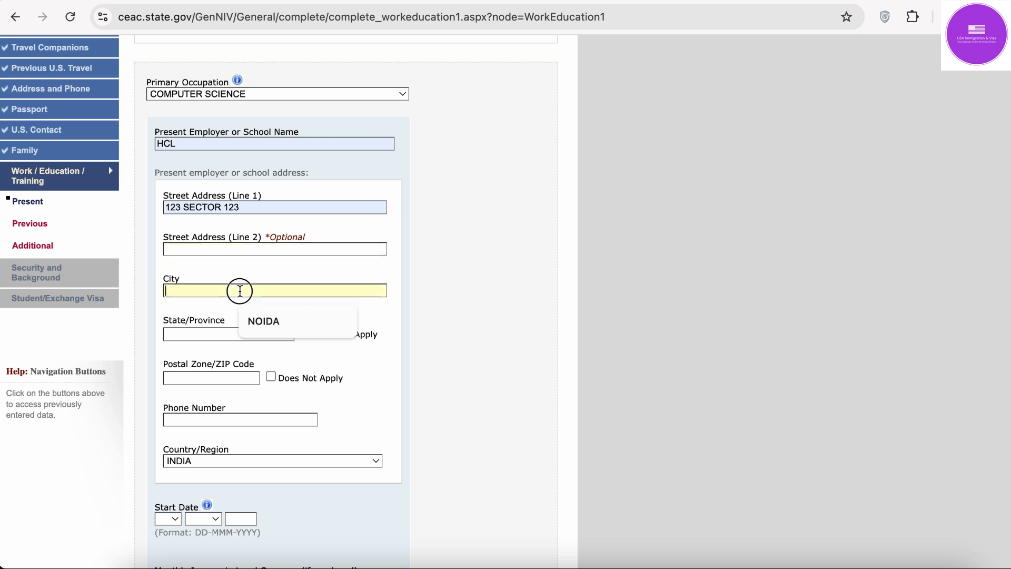
click(252, 321)
click(234, 333)
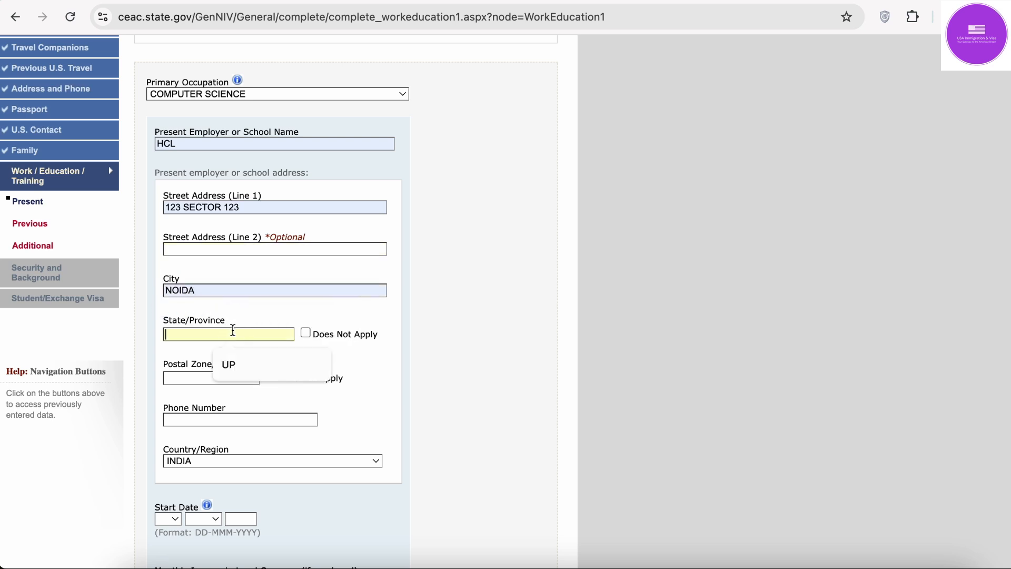
click(242, 372)
Step: Fill the employer's postal code and phone number, keeping country INDIA
click(224, 379)
click(228, 403)
click(219, 419)
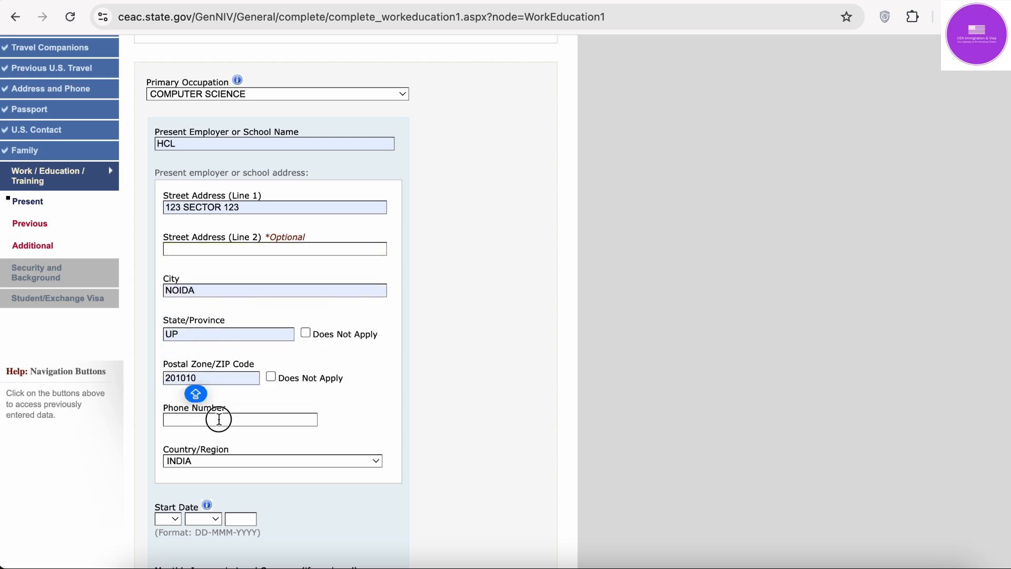
click(253, 446)
click(246, 456)
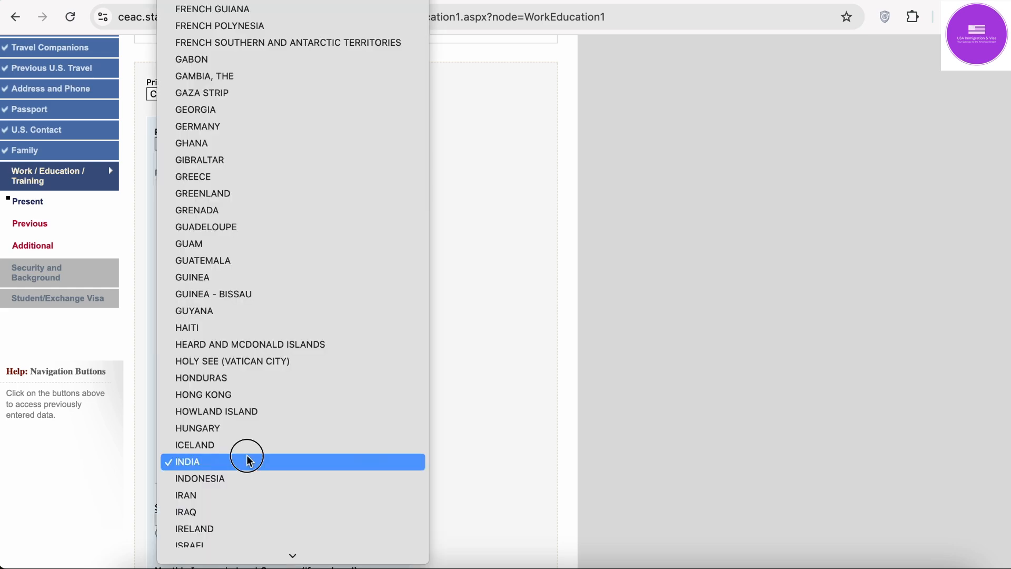
click(248, 458)
Step: Set the employment start date to 01 JAN 2017
scroll(495, 430, down, 2)
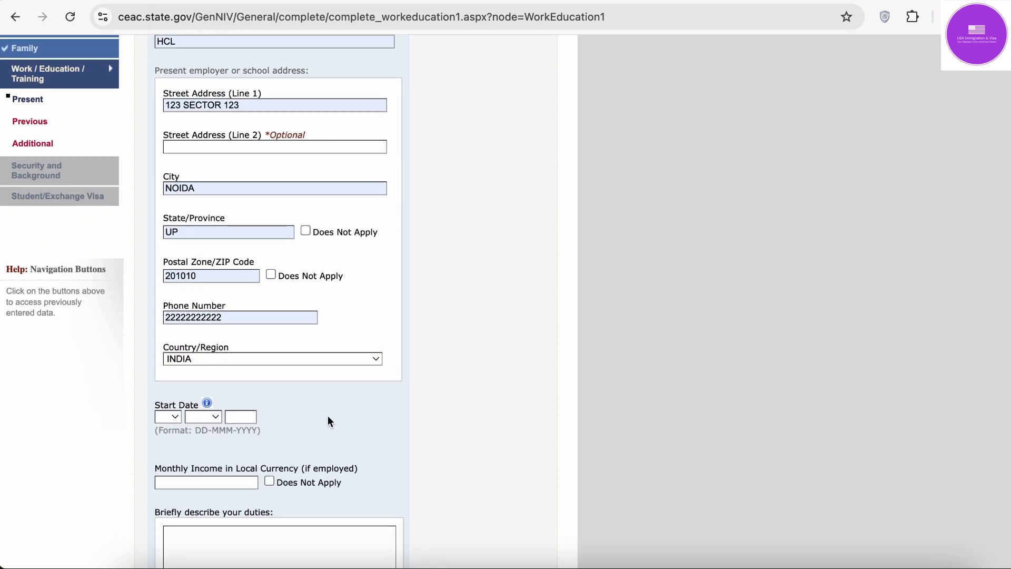
click(174, 418)
click(172, 436)
click(210, 418)
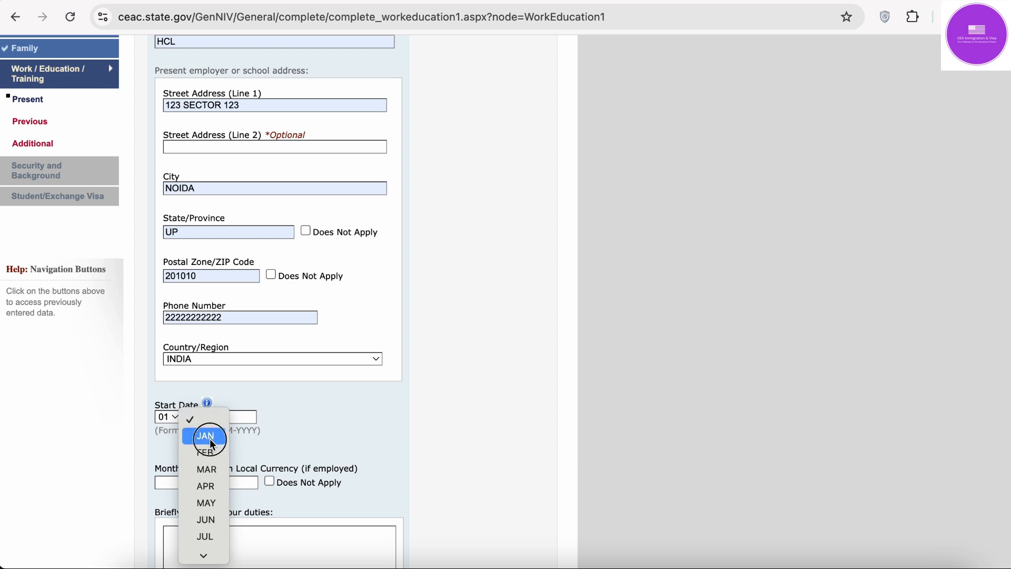
click(210, 438)
click(248, 416)
text(2)
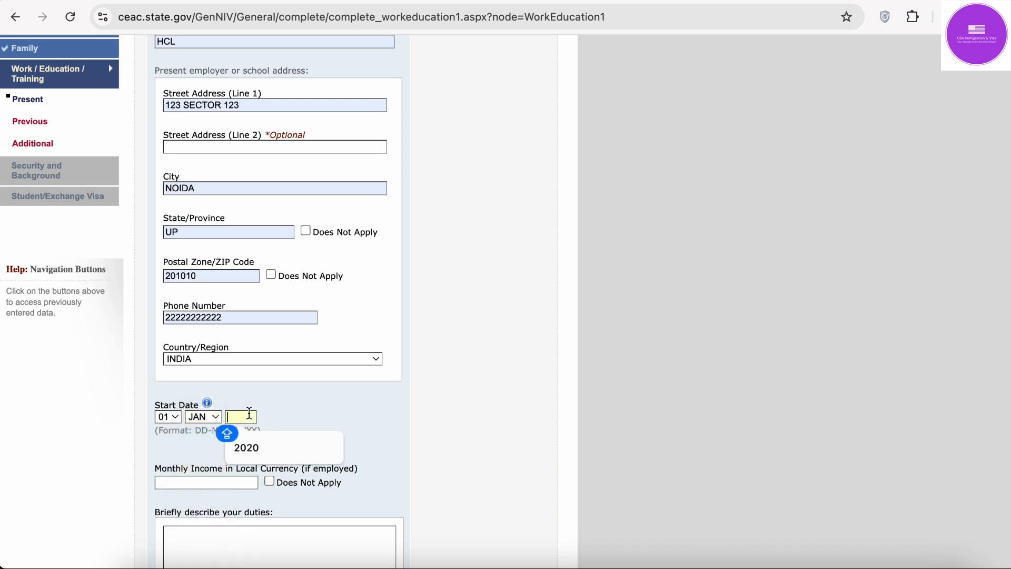
text(01)
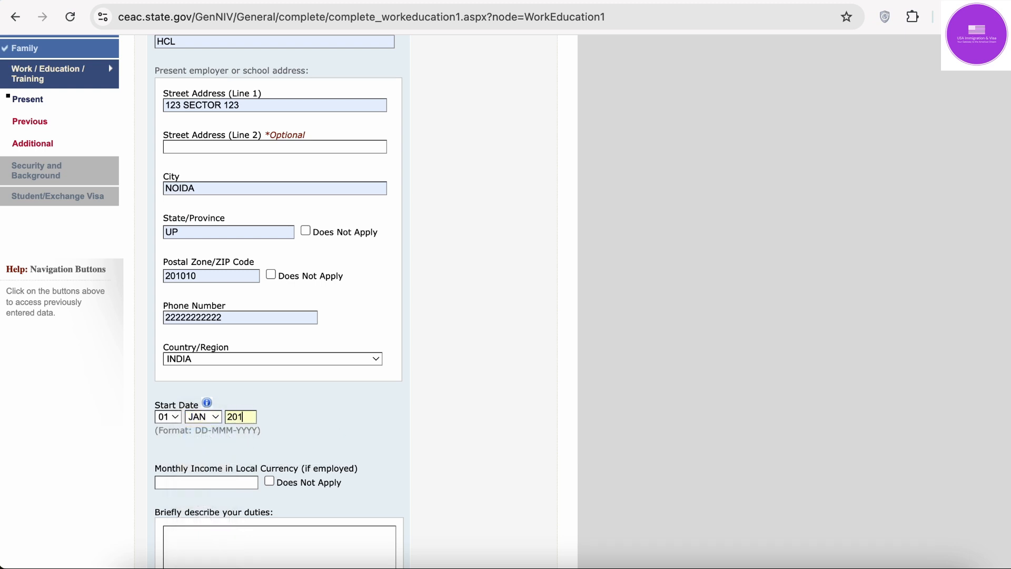
text(7)
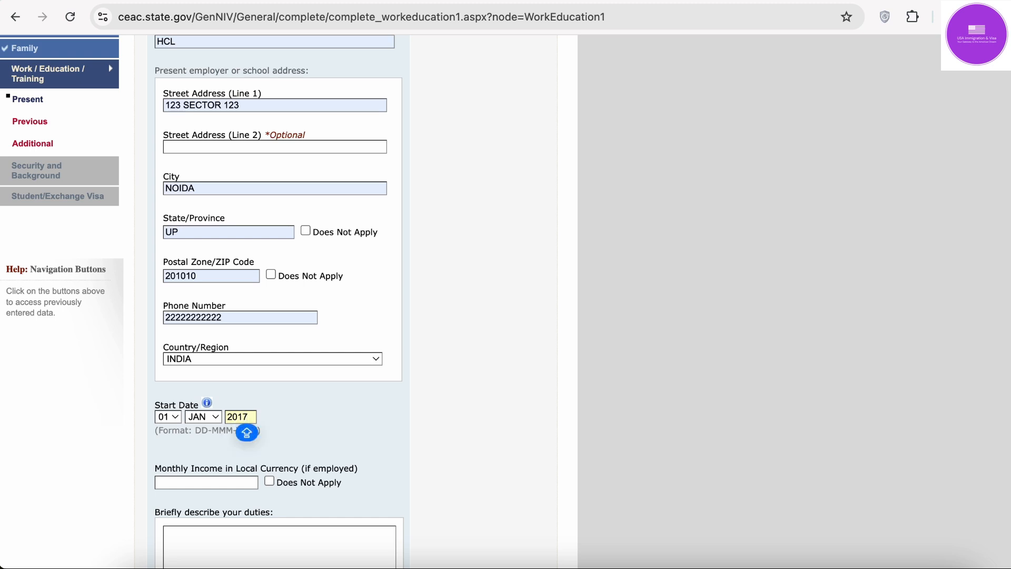
Step: Enter monthly income 1000000 and duties 'DUTIES' / 'RESPONSIBILITIES' on two lines
scroll(359, 375, down, 3)
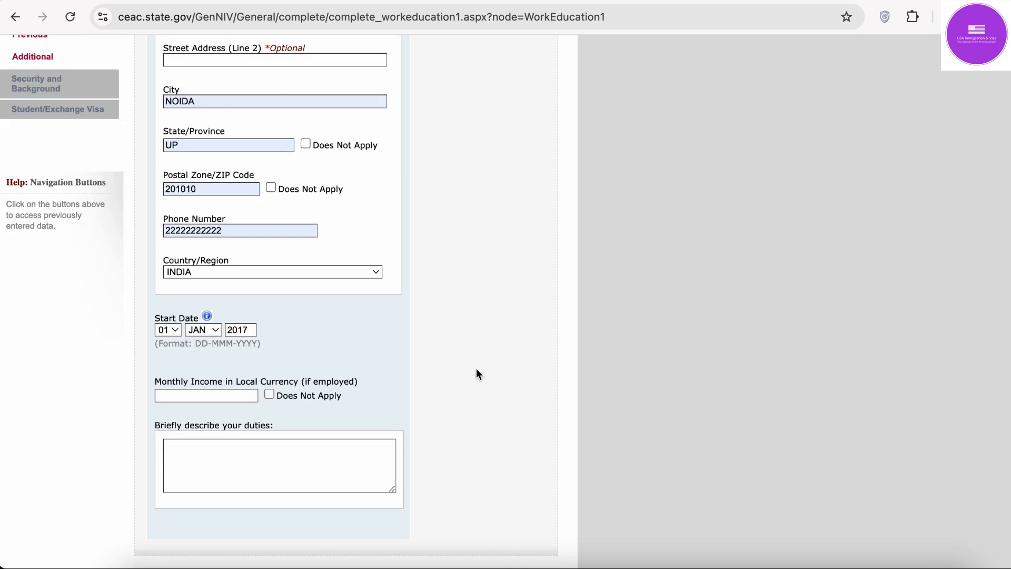
click(218, 401)
click(225, 421)
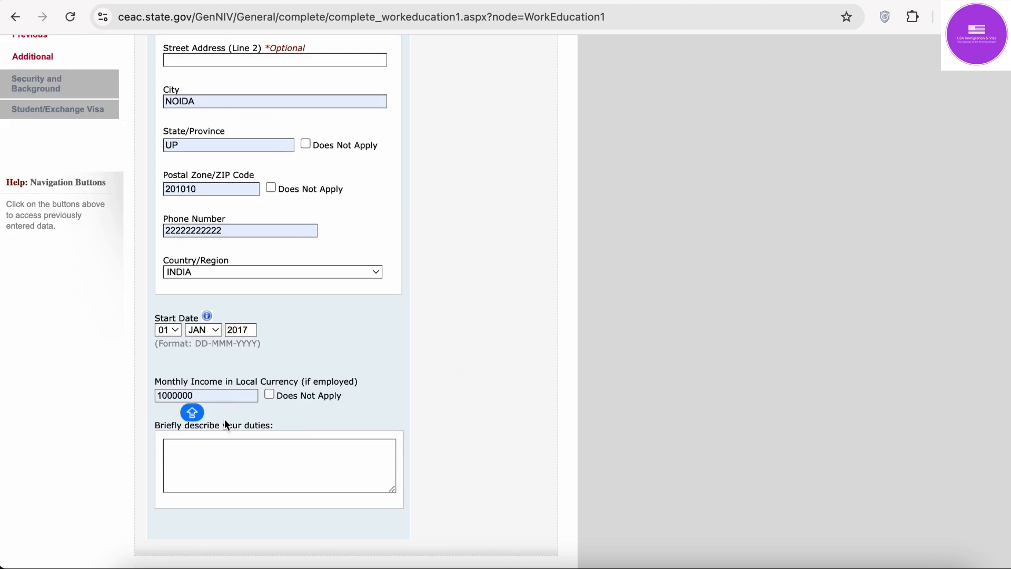
click(243, 451)
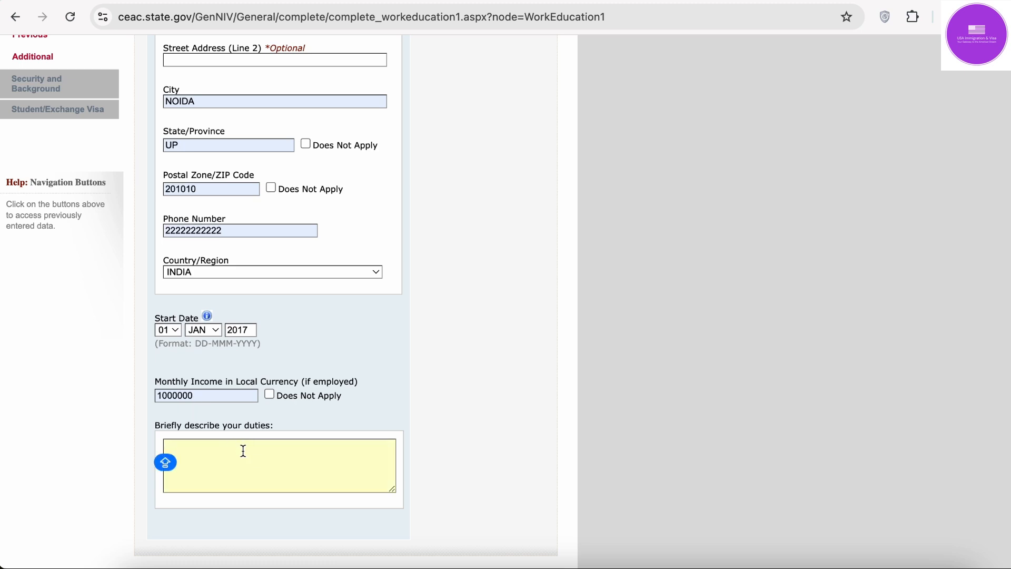
text(DUTIES)
key(Return)
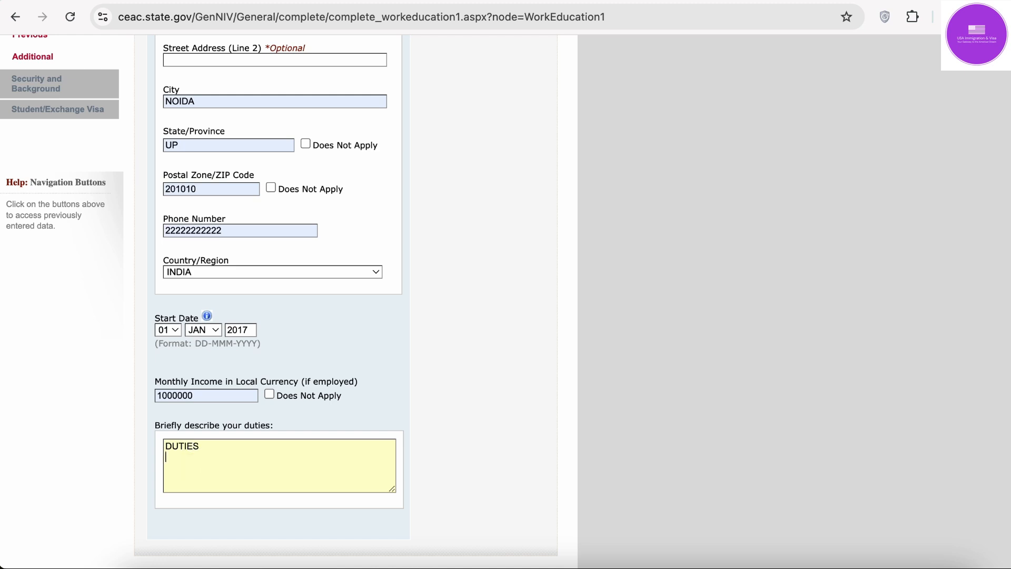
text(RESPONSI)
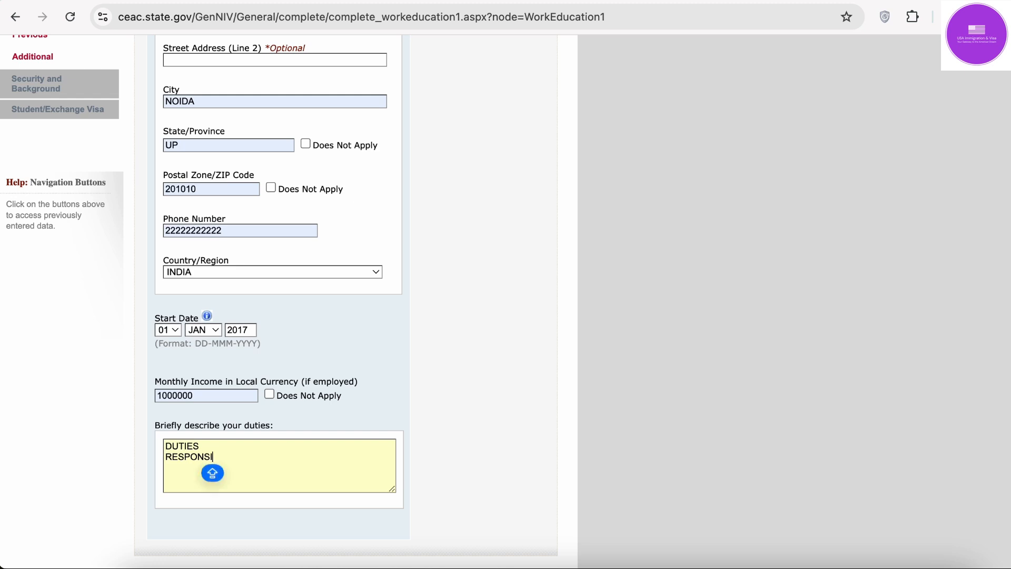
text(BILITIES)
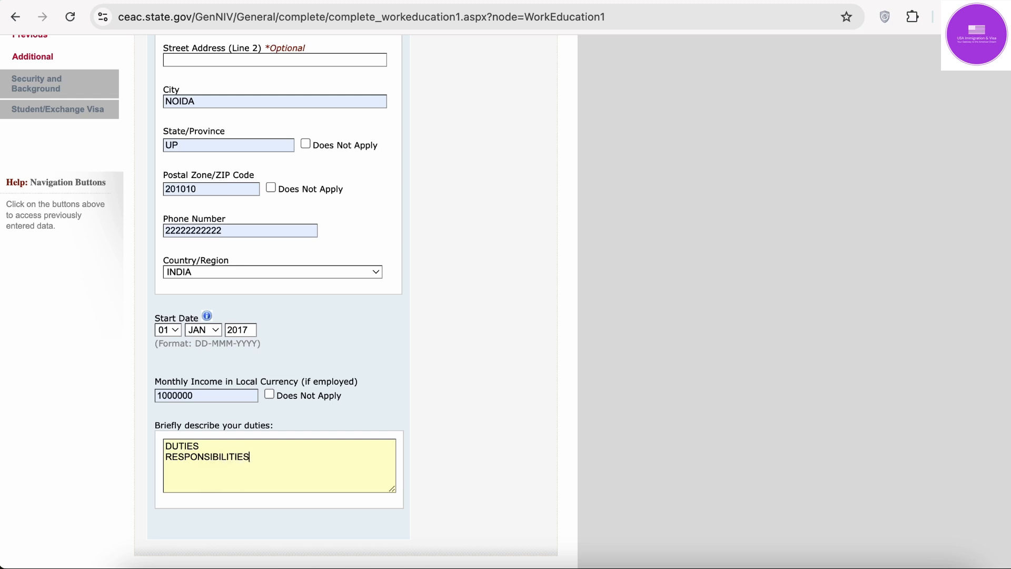
Step: Save the present employment details and go on to the previous work page
scroll(347, 421, down, 3)
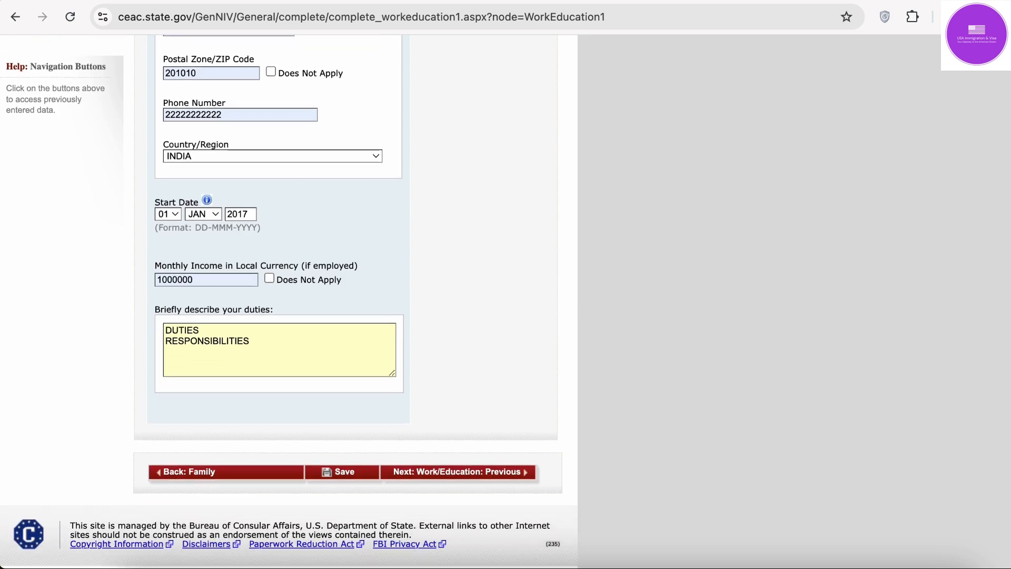
click(350, 463)
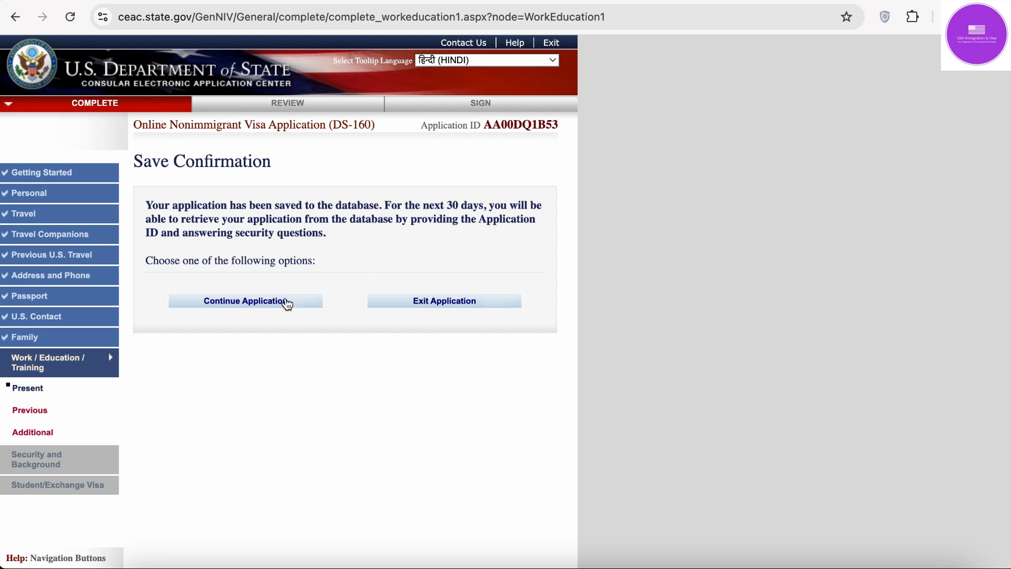
click(284, 301)
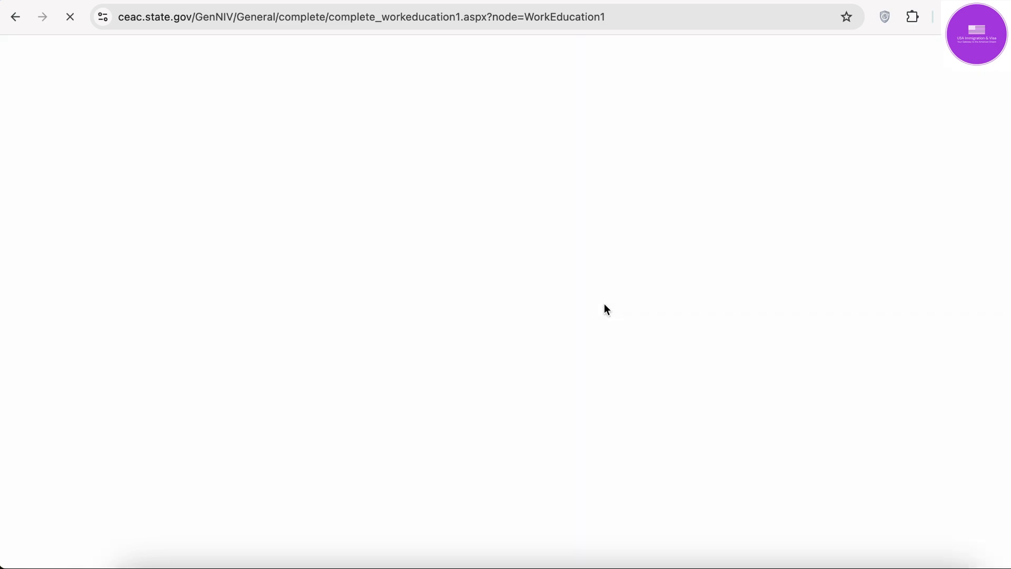
scroll(605, 304, down, 10)
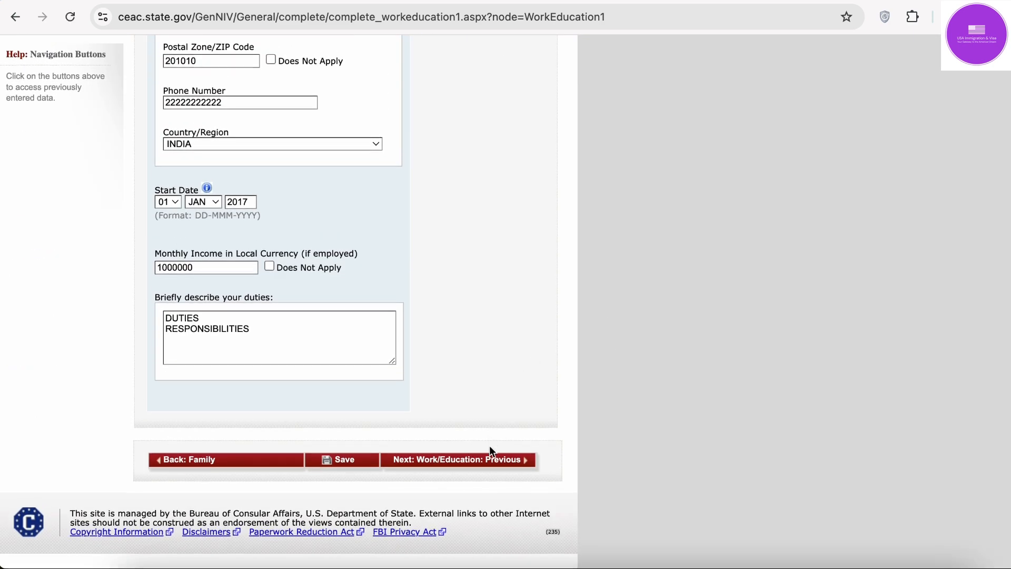
click(491, 461)
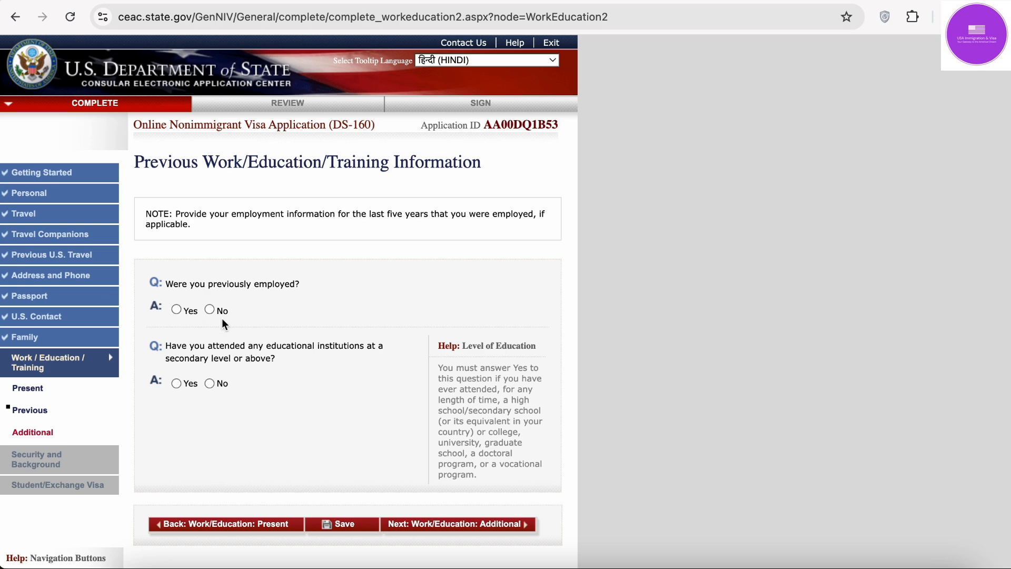
Step: Answer No to previous employment and, after briefly choosing Yes, No to secondary education
click(210, 309)
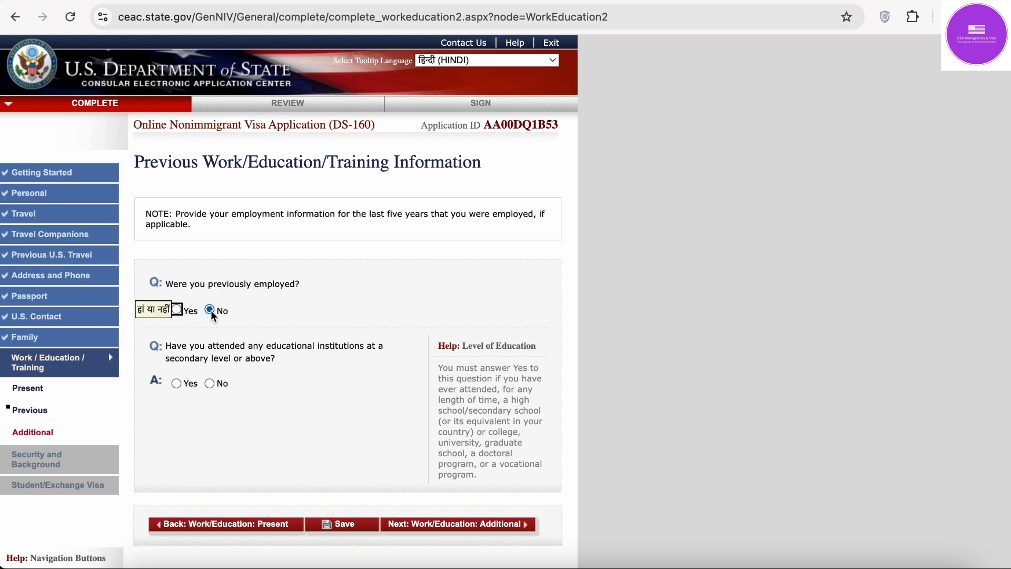
scroll(211, 311, down, 3)
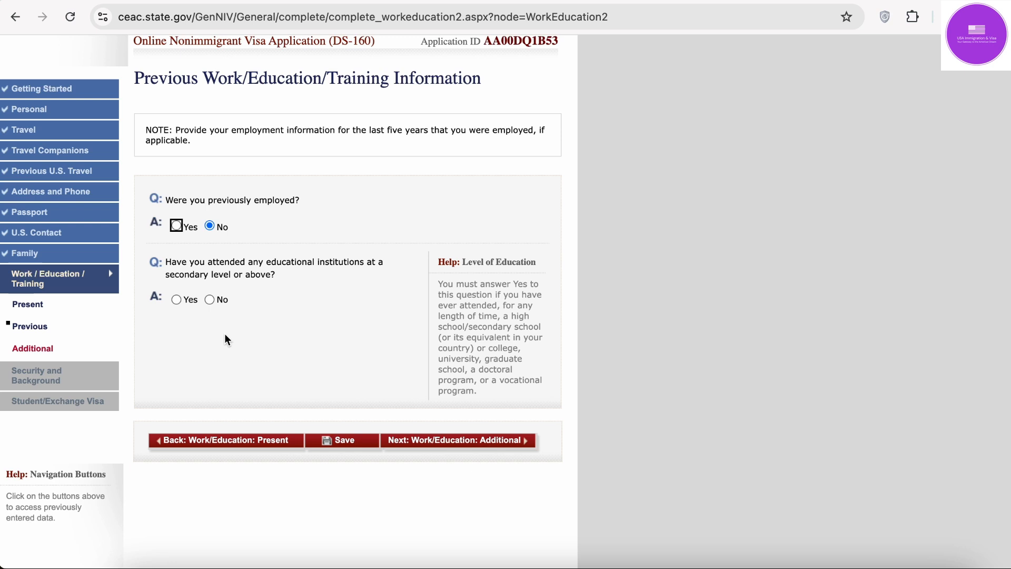
click(176, 299)
scroll(327, 336, down, 3)
scroll(328, 336, down, 1)
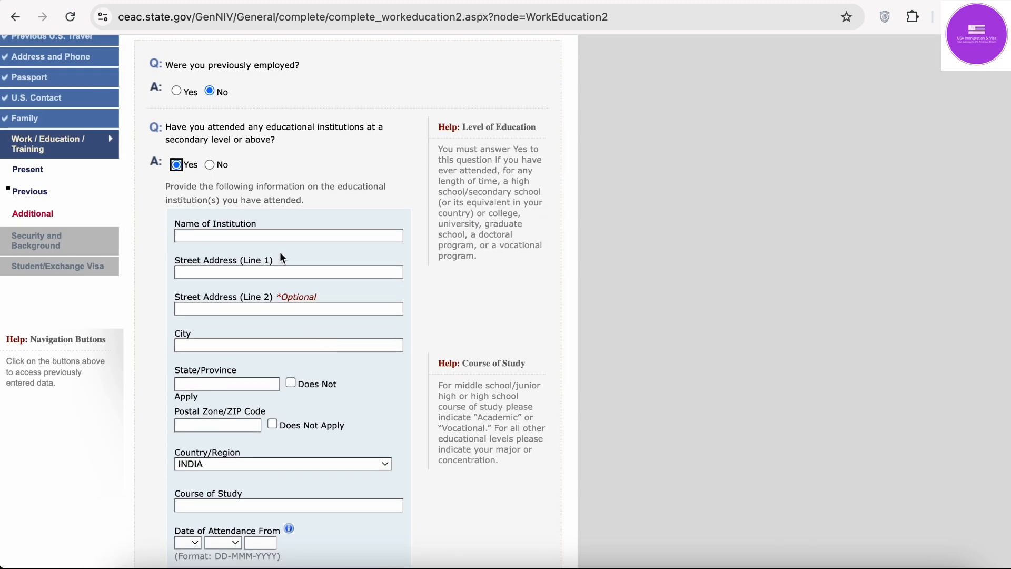
click(280, 236)
click(282, 243)
scroll(271, 267, down, 3)
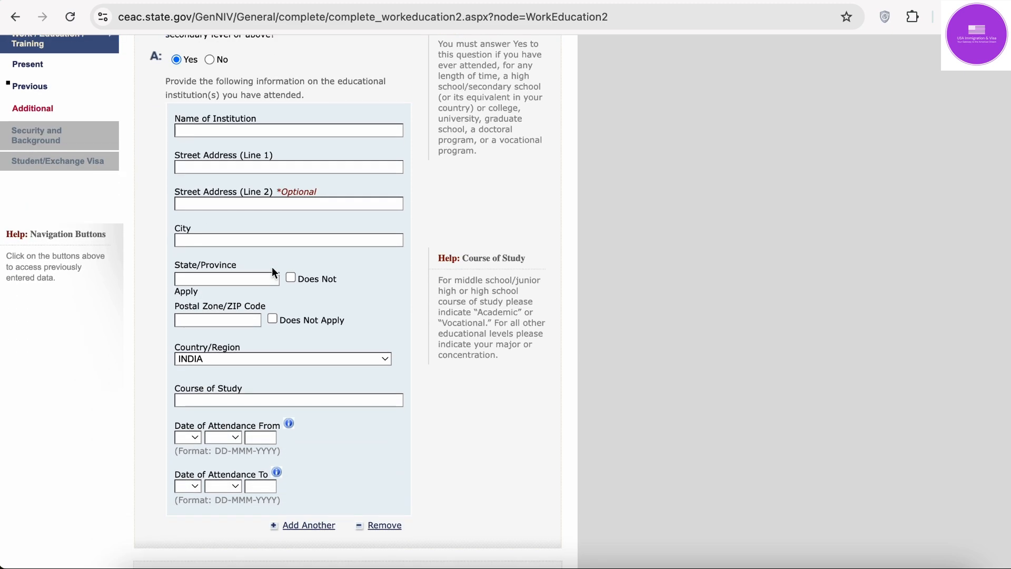
scroll(271, 268, down, 3)
scroll(270, 269, up, 8)
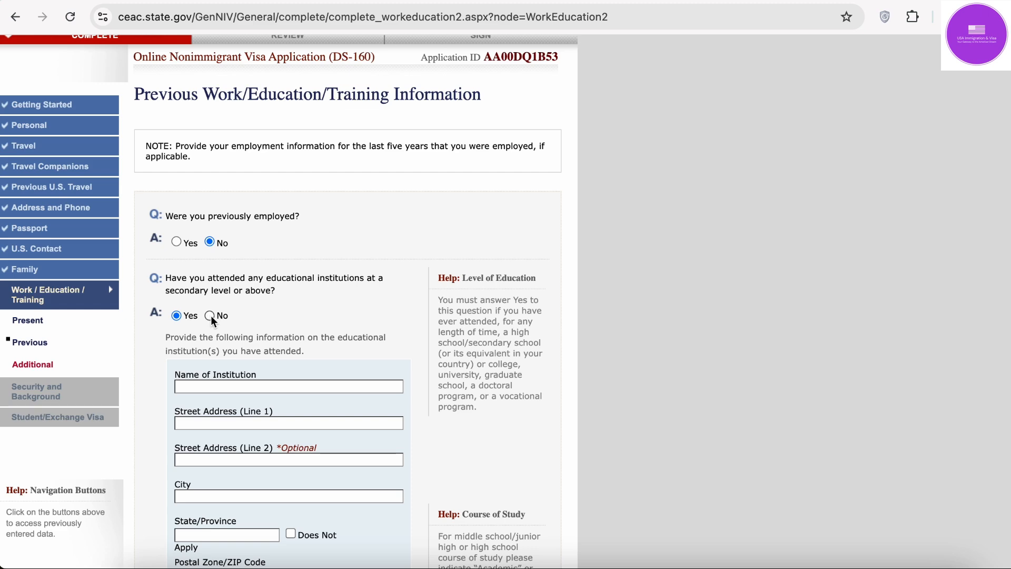
scroll(246, 413, down, 2)
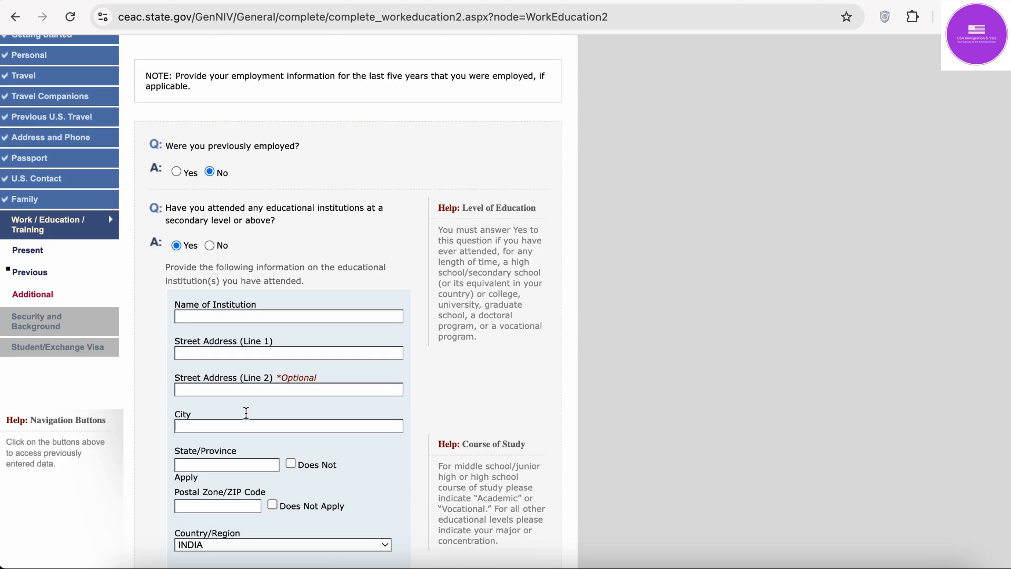
click(209, 246)
scroll(390, 235, down, 3)
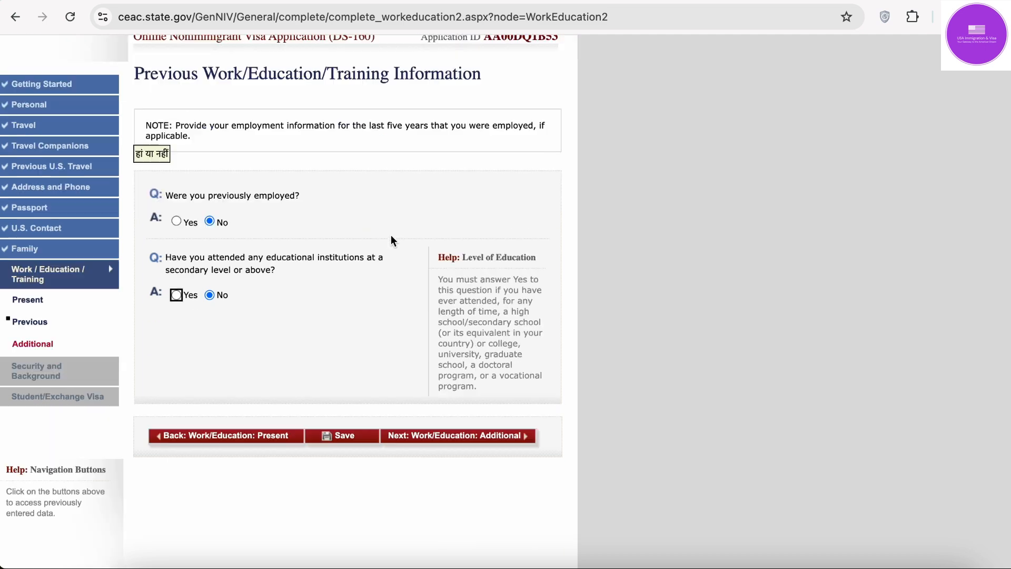
scroll(390, 235, down, 5)
Step: Save the Previous Work page and continue to the Additional Work/Education page
click(355, 248)
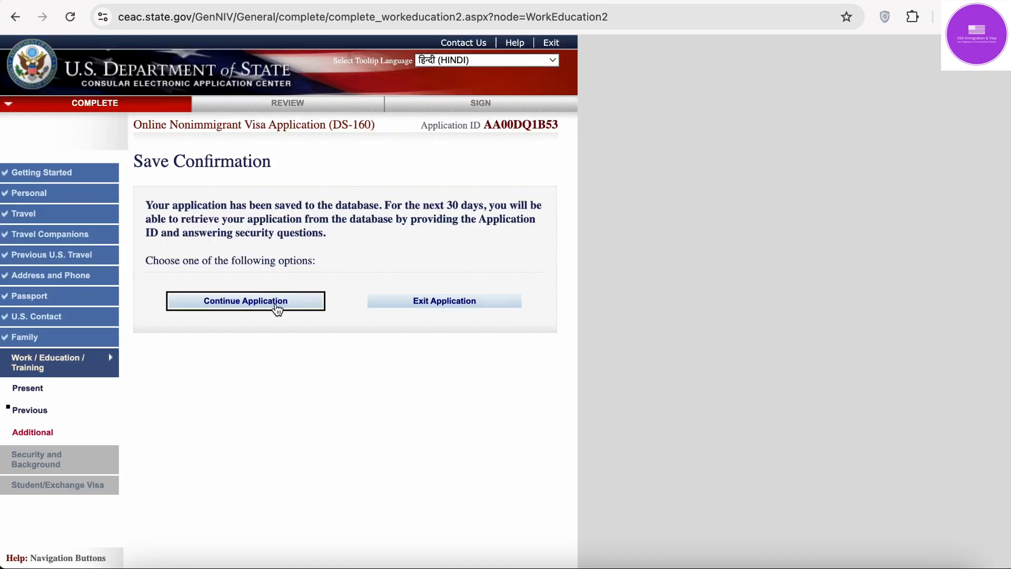
click(276, 306)
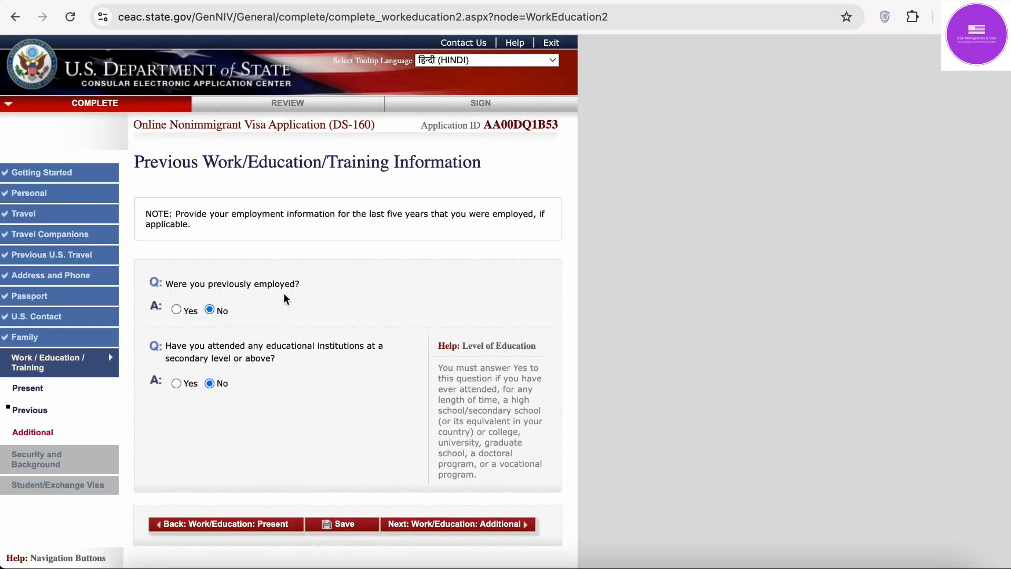
scroll(284, 299, down, 5)
click(507, 239)
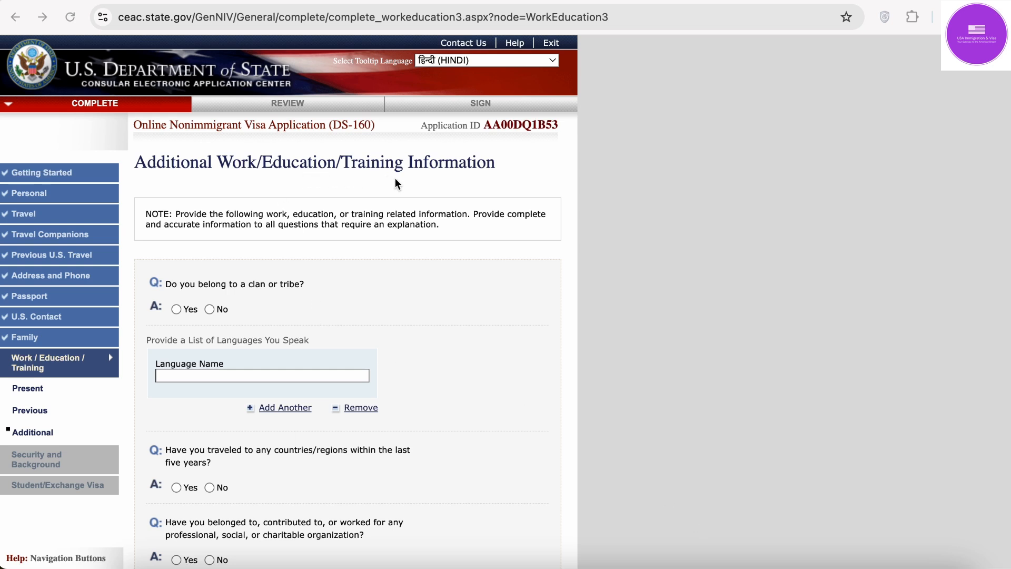
Step: Answer No to the clan or tribe question and pick HINDI as the first language
click(210, 310)
scroll(236, 326, down, 3)
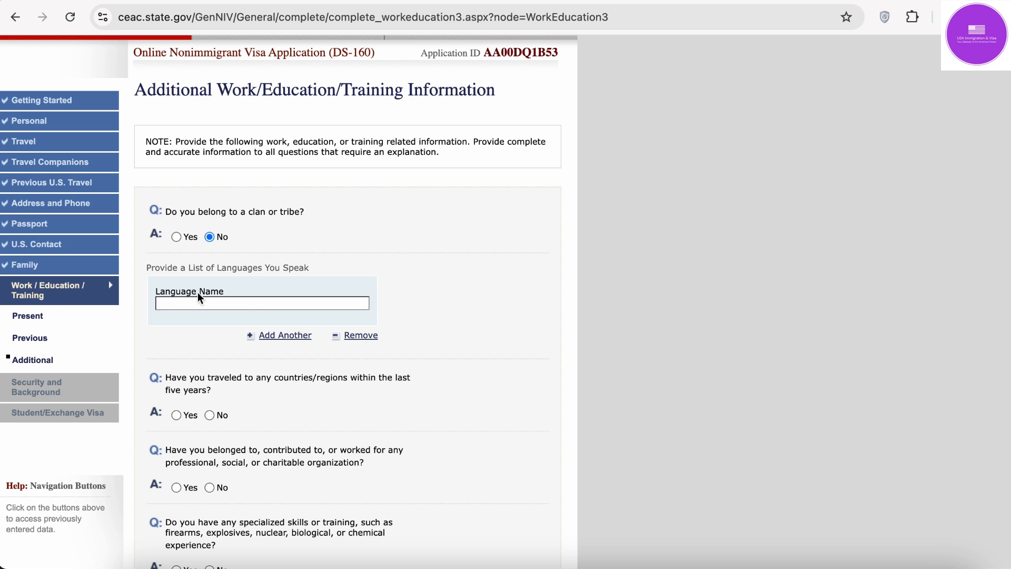
click(233, 304)
click(260, 337)
Step: Add ENGLISH as a second language and remove the extra empty language row
click(260, 337)
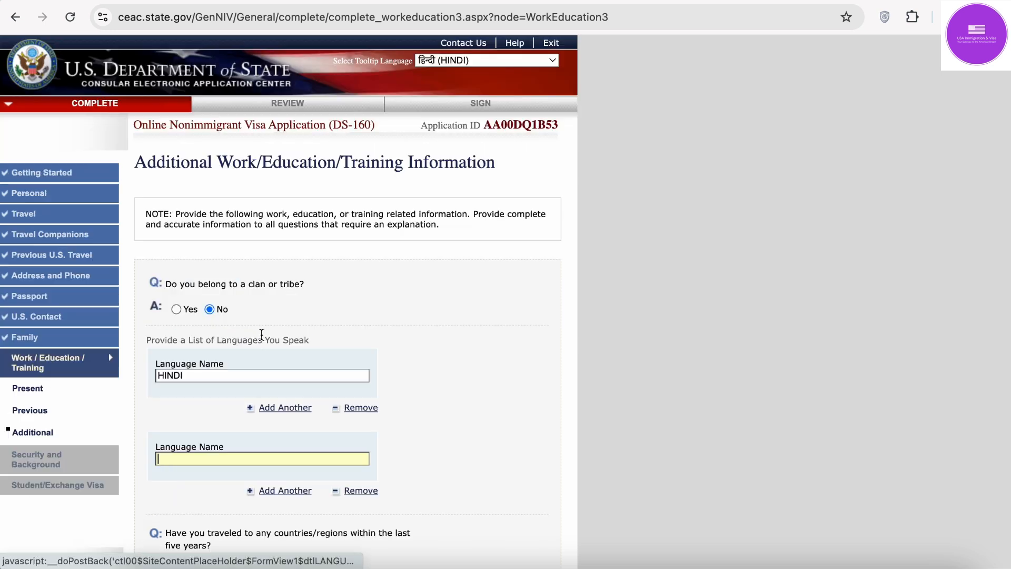
click(213, 461)
click(246, 482)
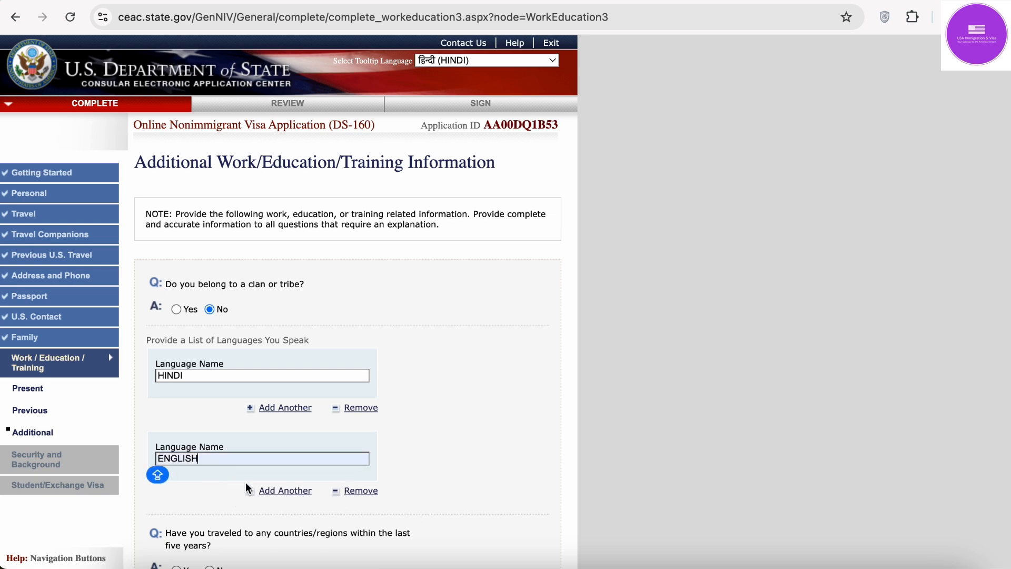
scroll(246, 482, down, 5)
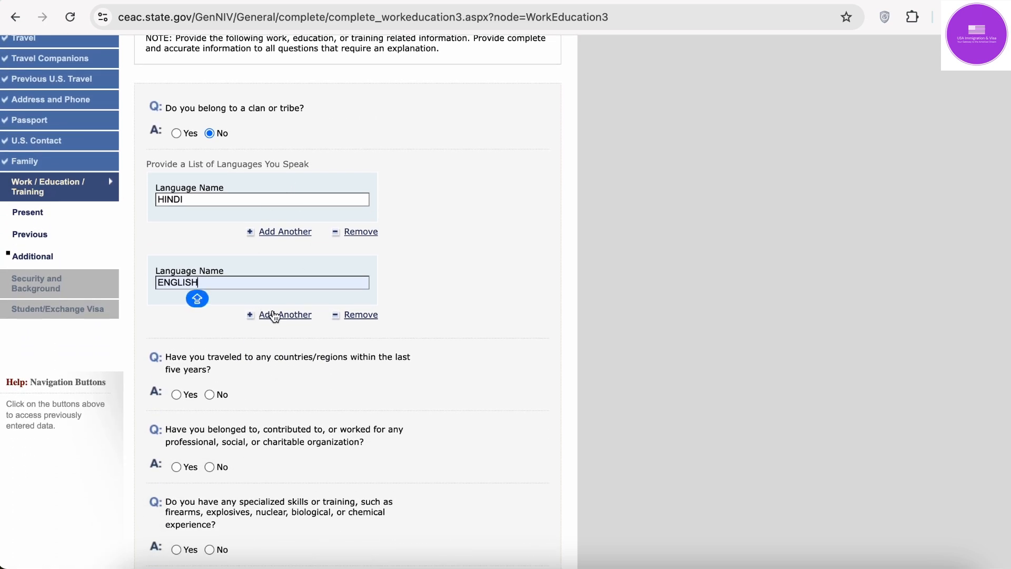
click(276, 316)
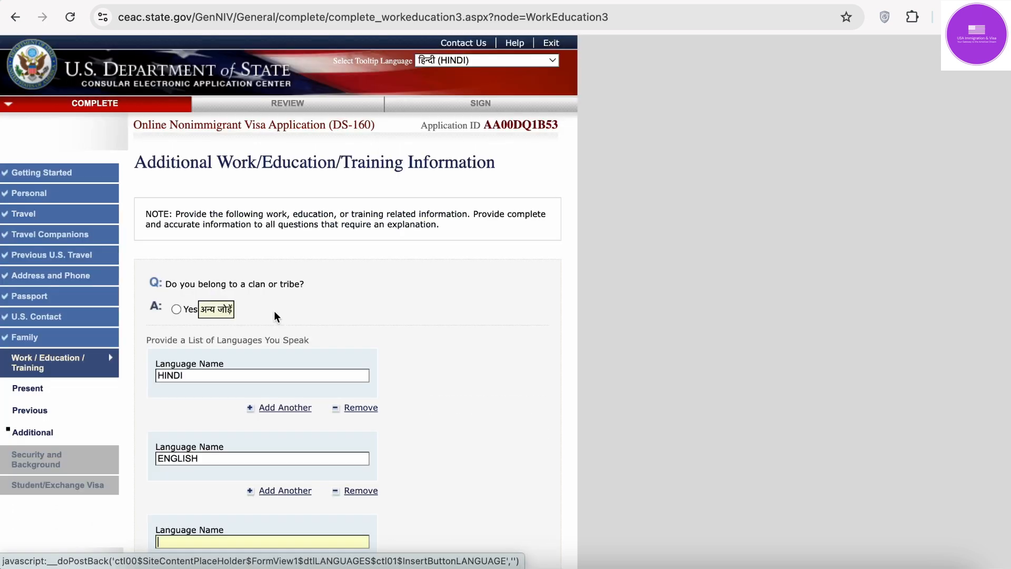
scroll(284, 403, down, 1)
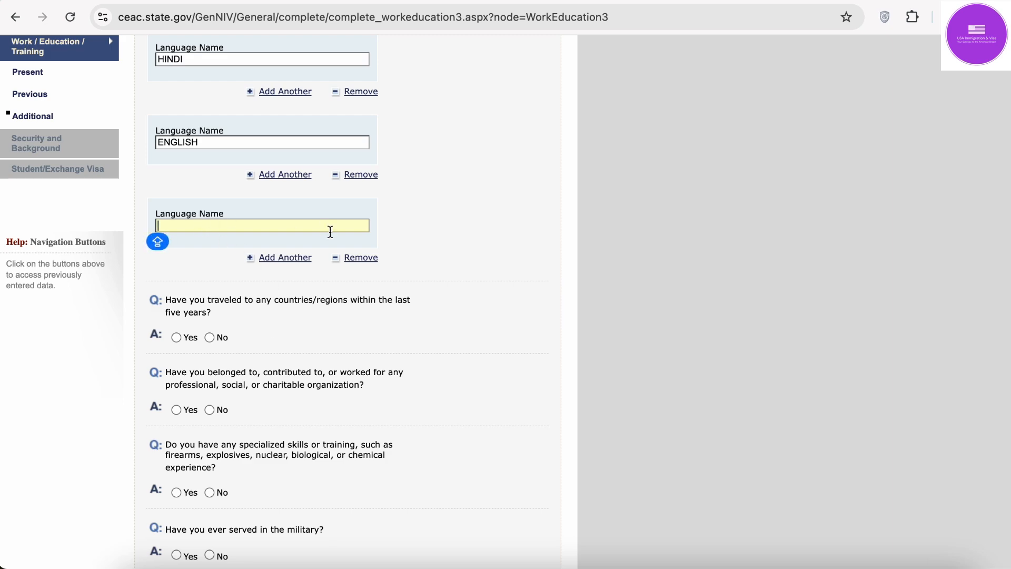
click(358, 259)
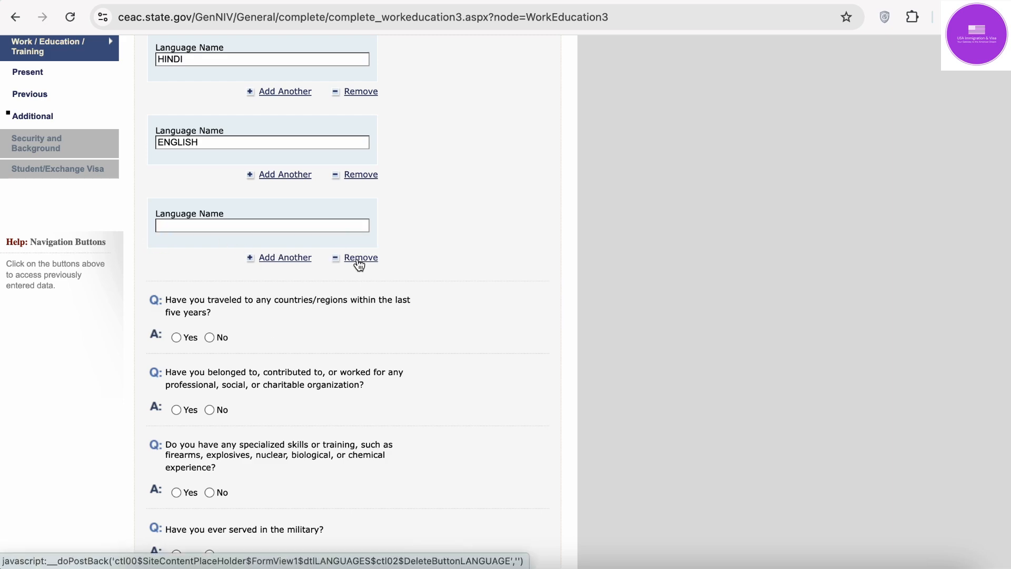
scroll(357, 258, down, 4)
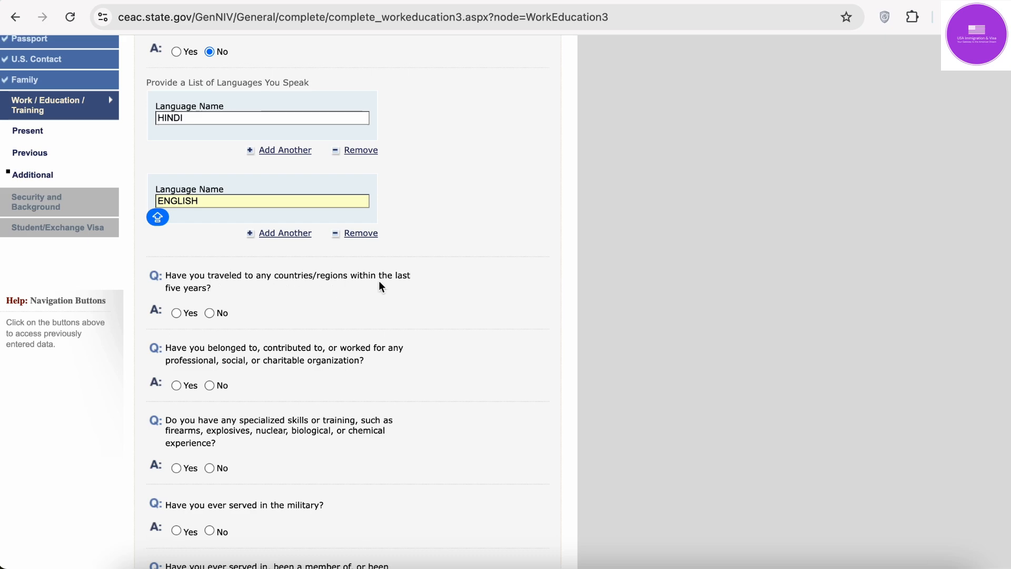
Step: Answer No to travel in the last five years, discarding the briefly added ARGENTINA entry
click(176, 312)
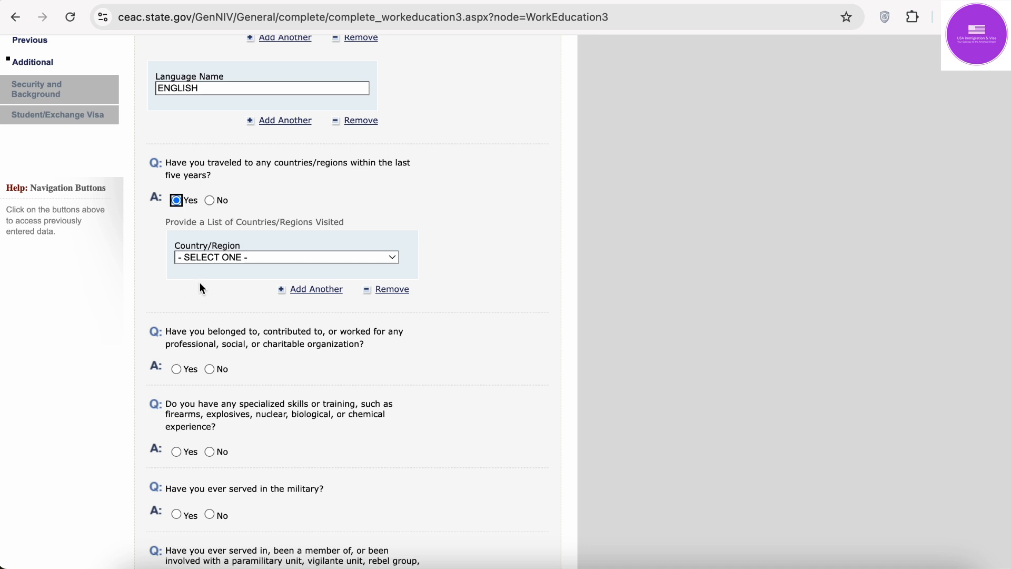
click(233, 257)
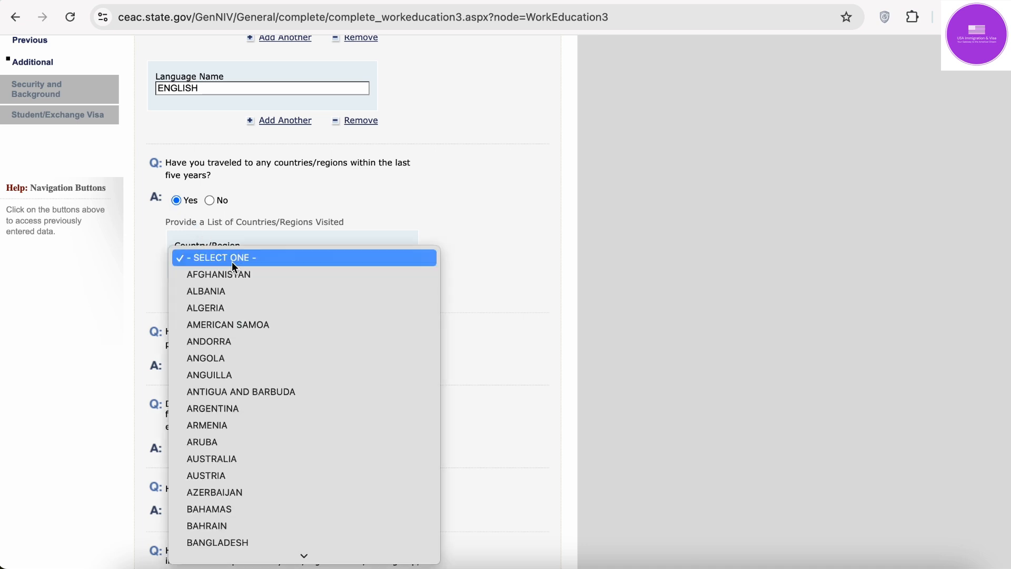
click(259, 410)
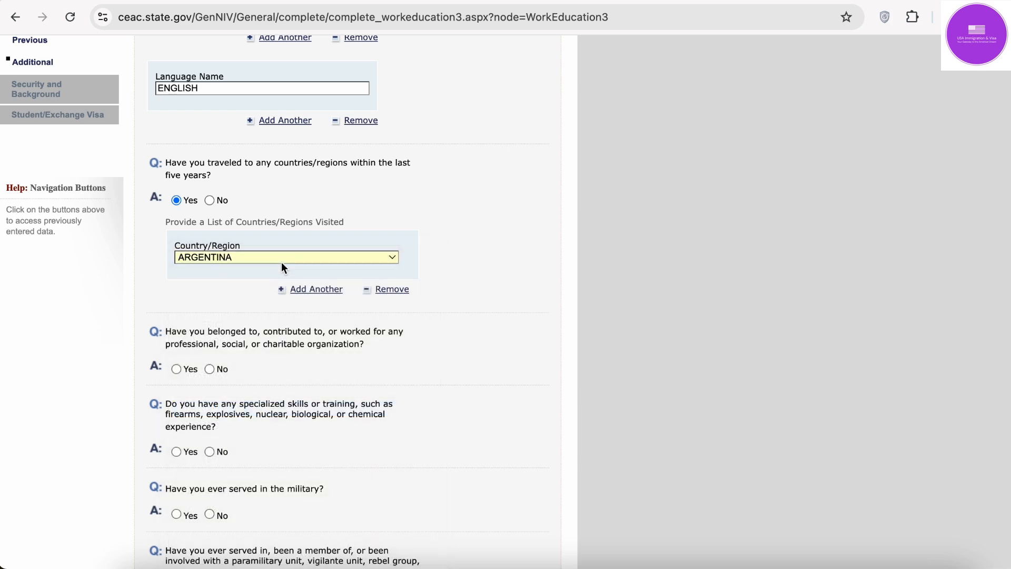
click(393, 289)
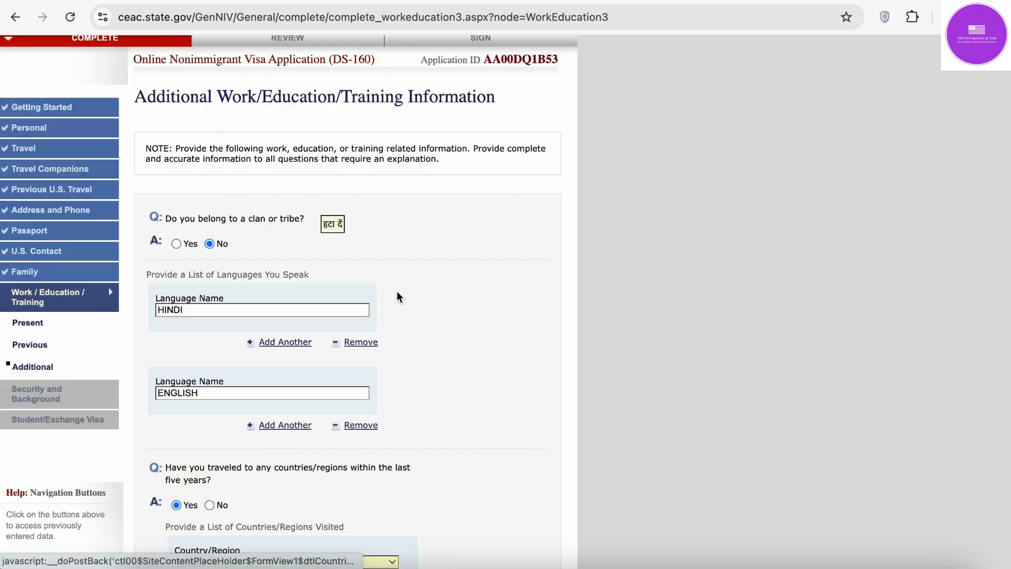
scroll(316, 340, down, 3)
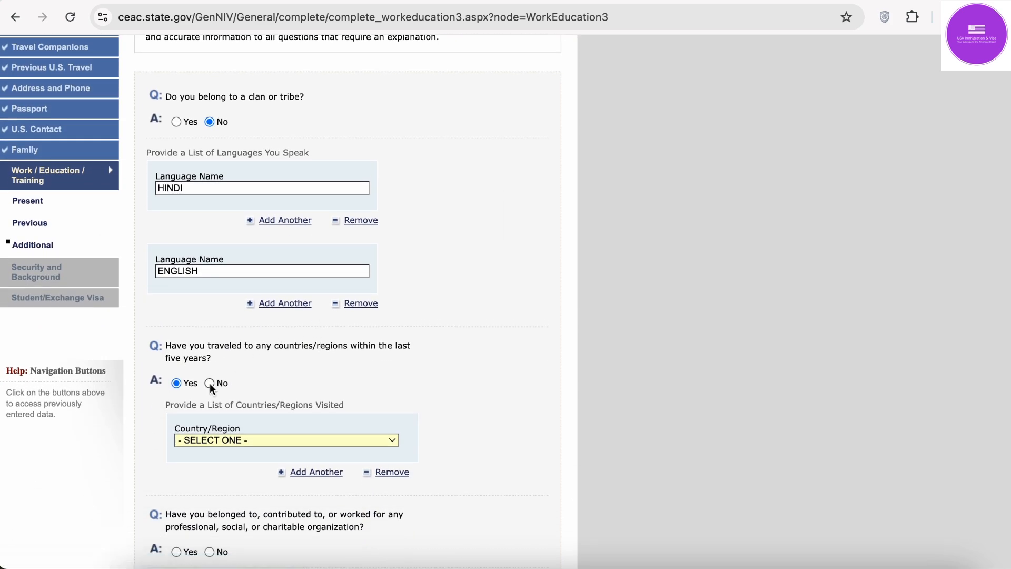
scroll(232, 419, down, 5)
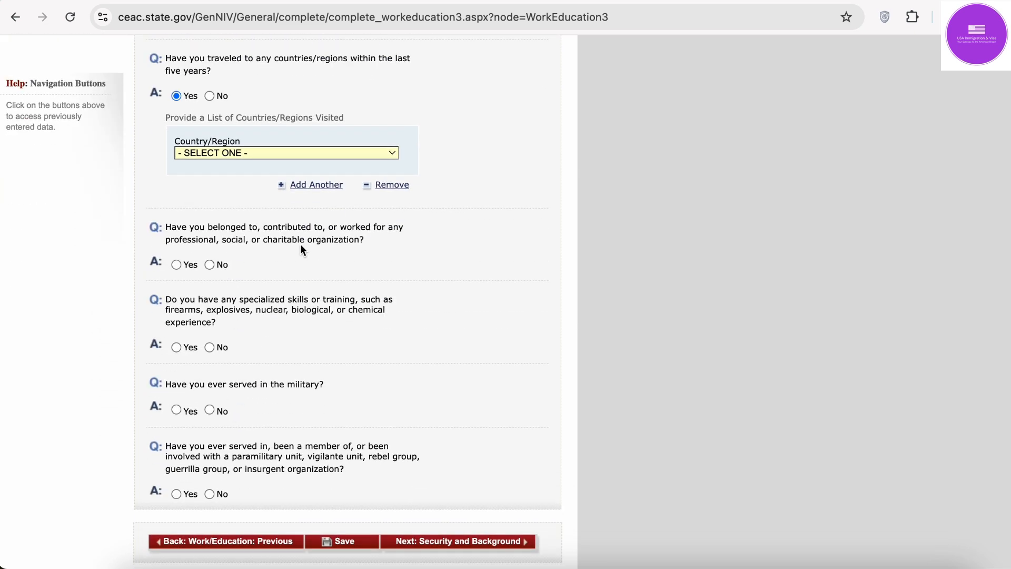
click(210, 95)
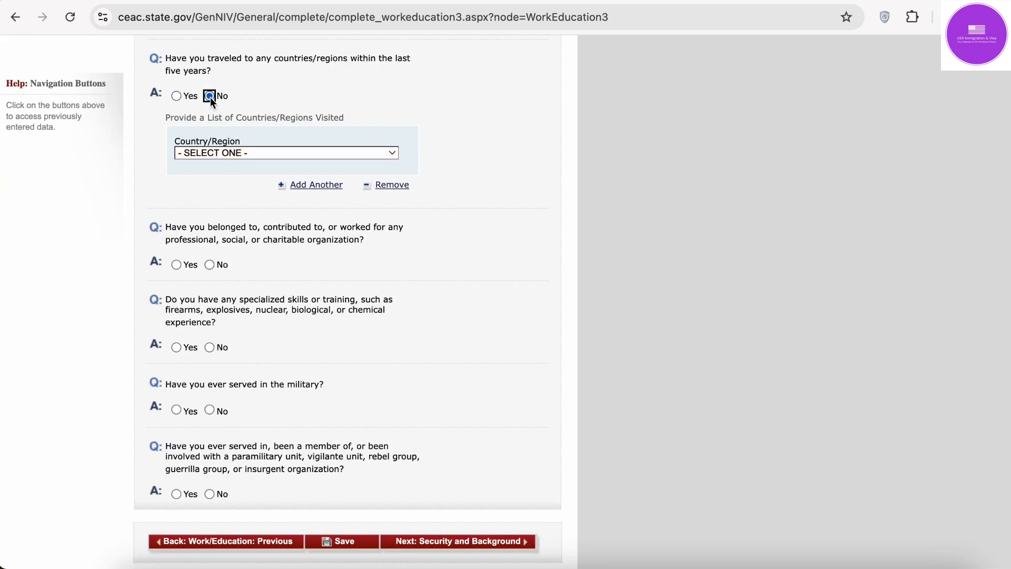
scroll(536, 280, down, 8)
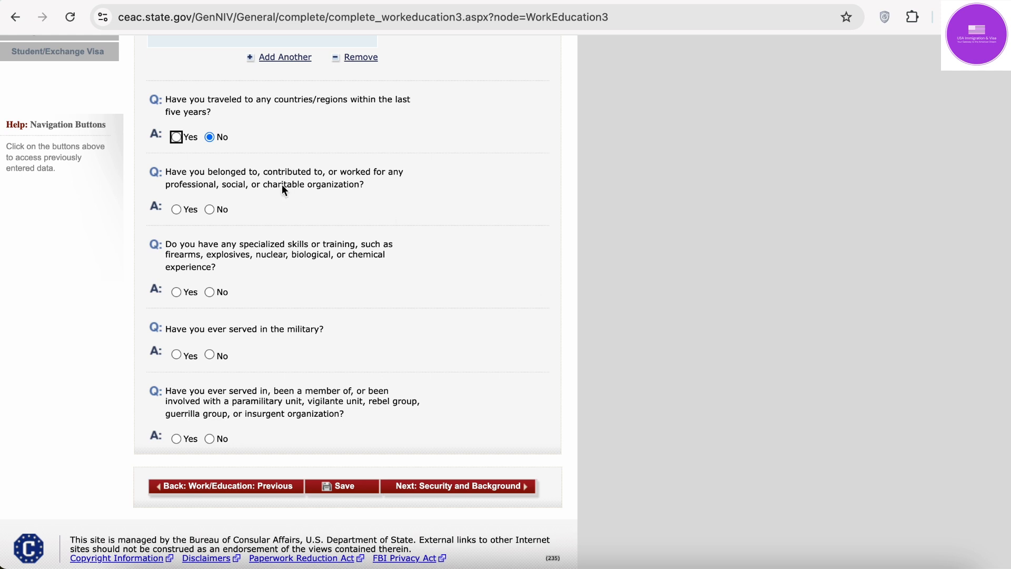
click(436, 153)
Step: Answer No to organization, specialized skills, military and paramilitary questions, then save and continue
click(209, 210)
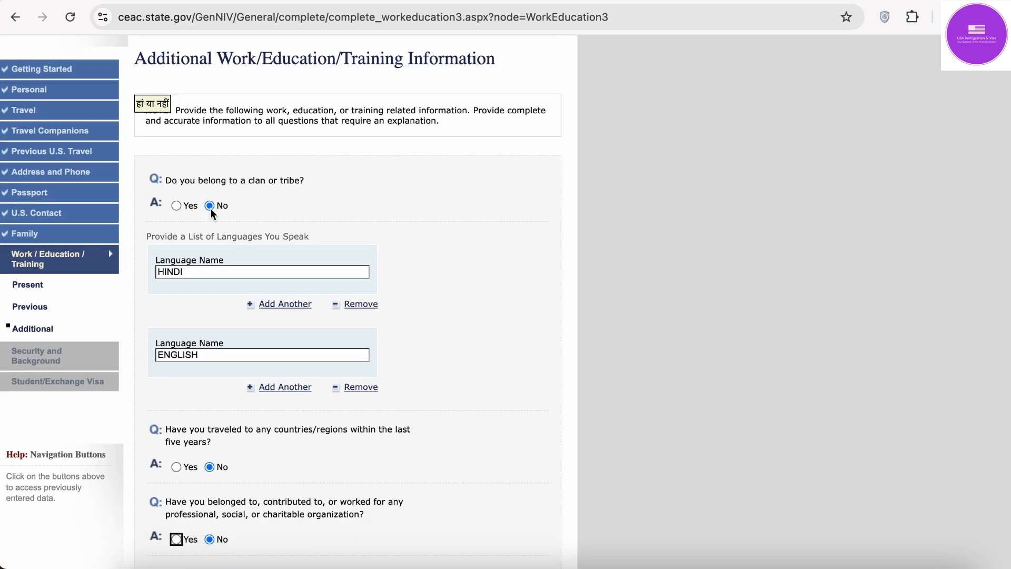
scroll(211, 206, down, 10)
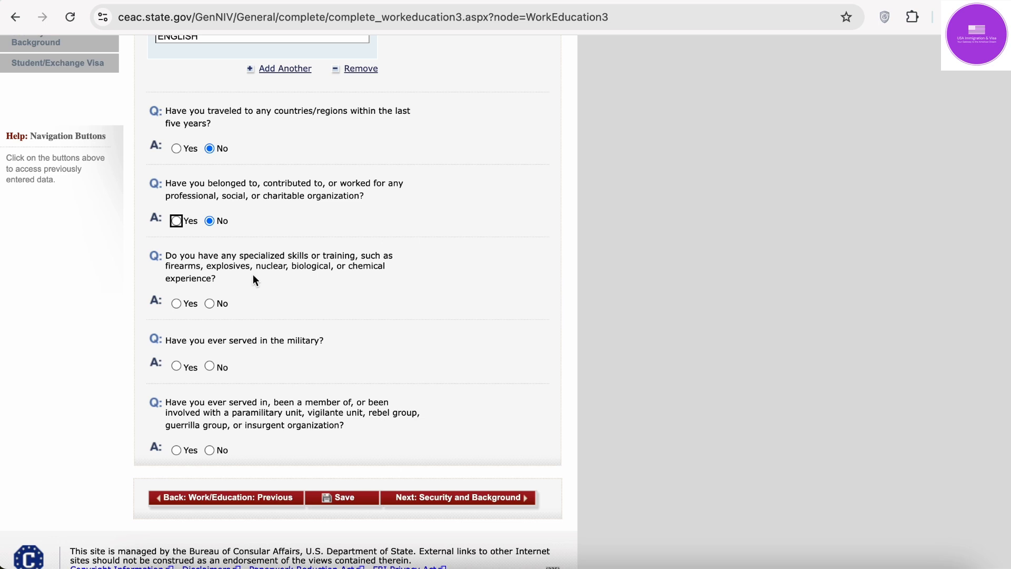
click(209, 304)
scroll(209, 305, down, 1)
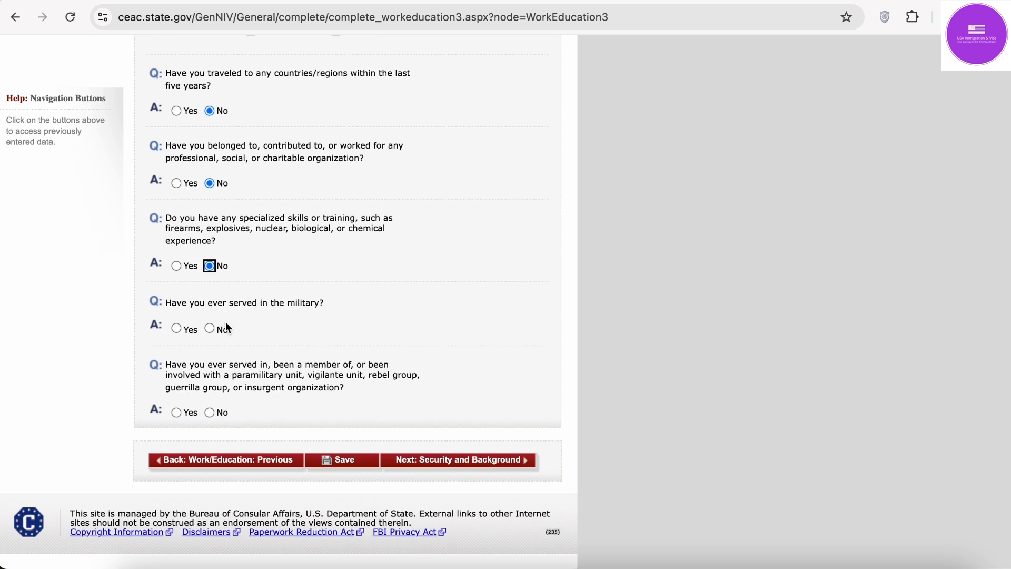
click(211, 329)
click(209, 412)
click(356, 467)
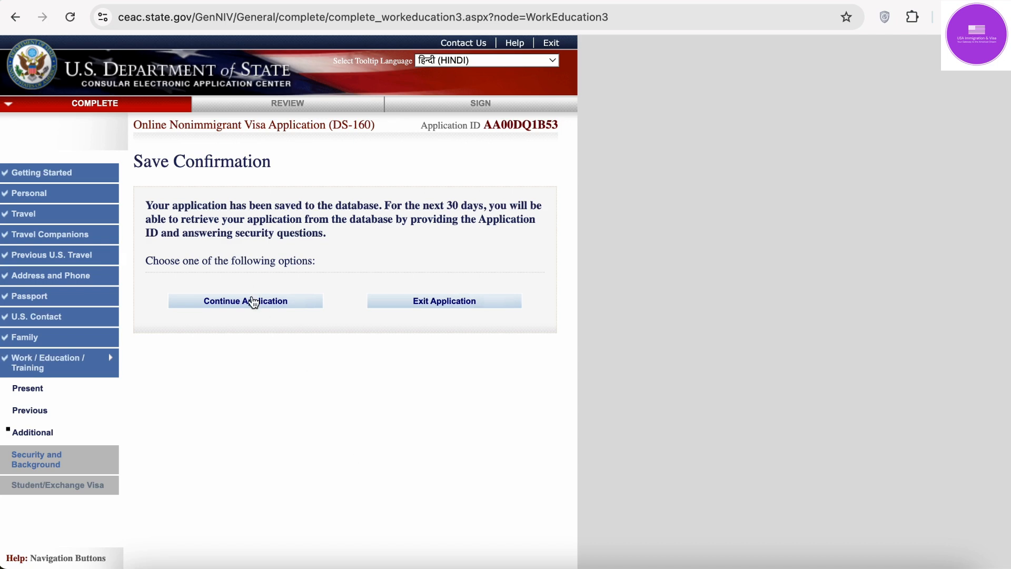
click(253, 301)
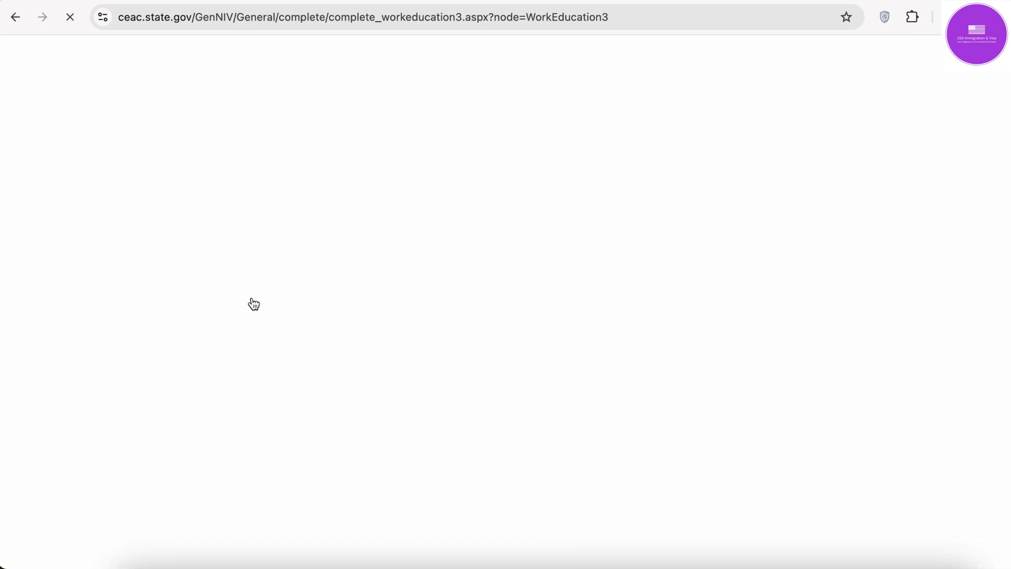
Step: Open Security and Background Part 1 and save No for disease, mental disorder and drug-abuse questions
scroll(253, 304, down, 10)
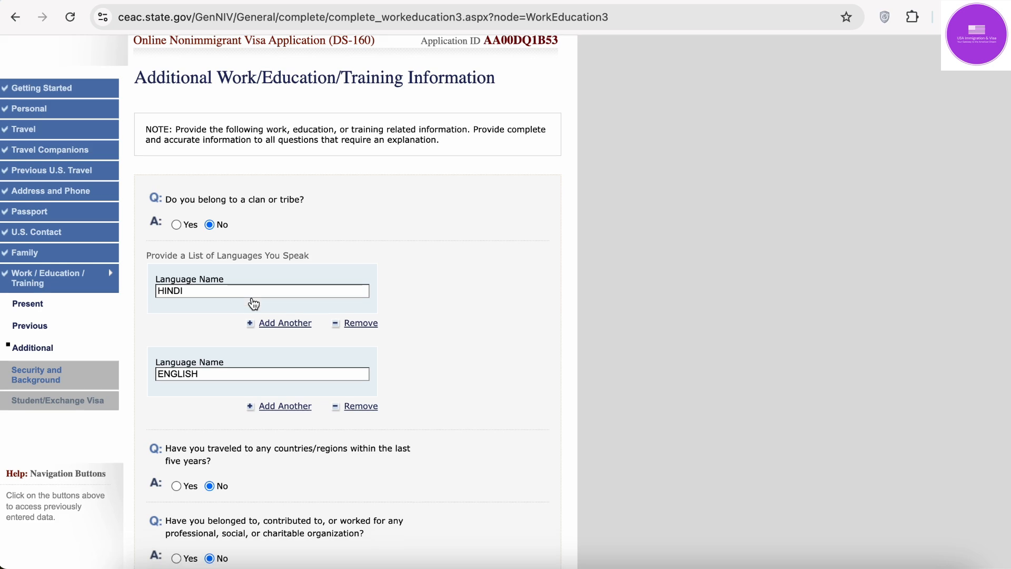
click(512, 458)
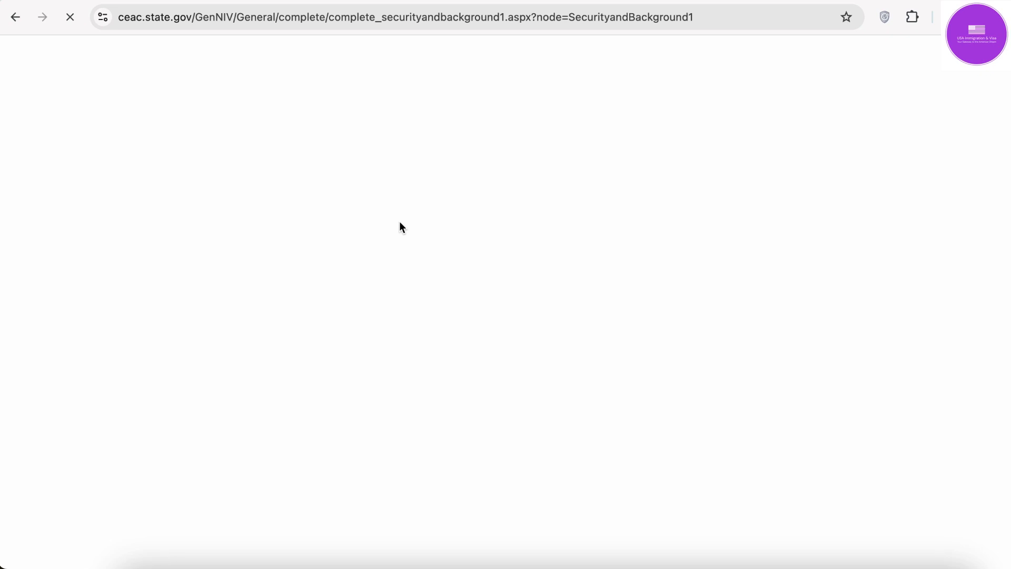
scroll(305, 315, down, 3)
scroll(305, 311, down, 1)
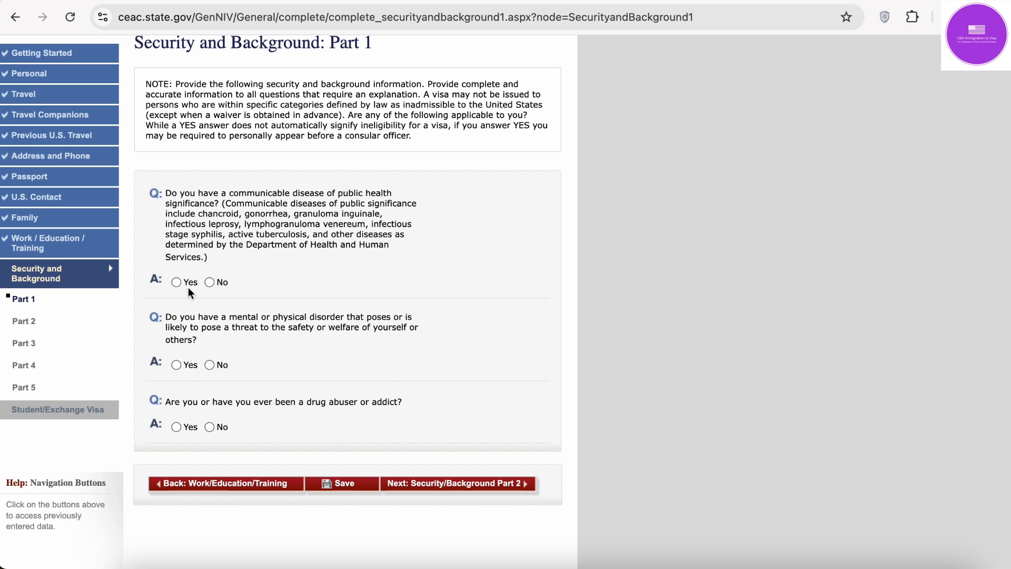
click(210, 365)
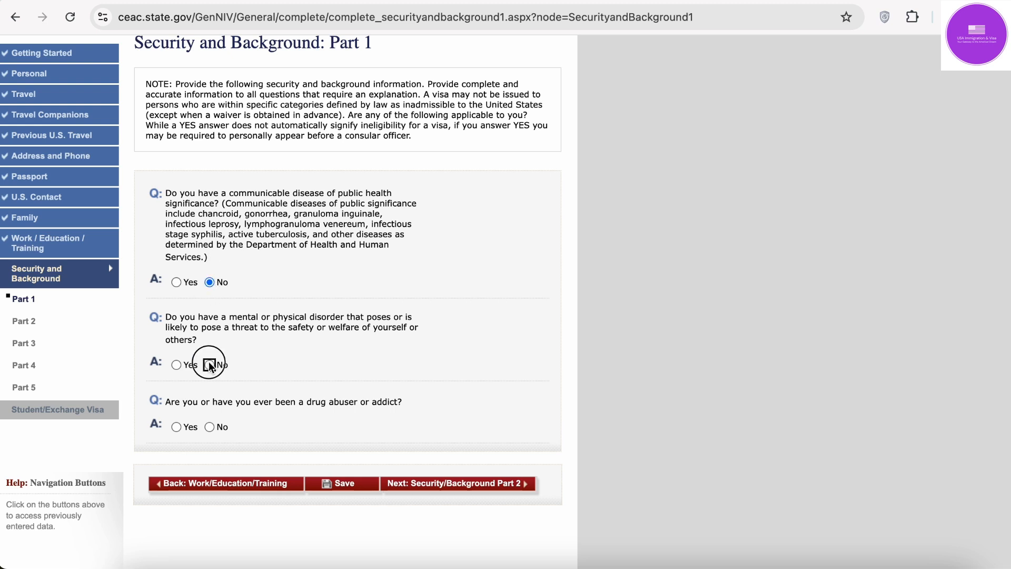
click(209, 427)
click(324, 489)
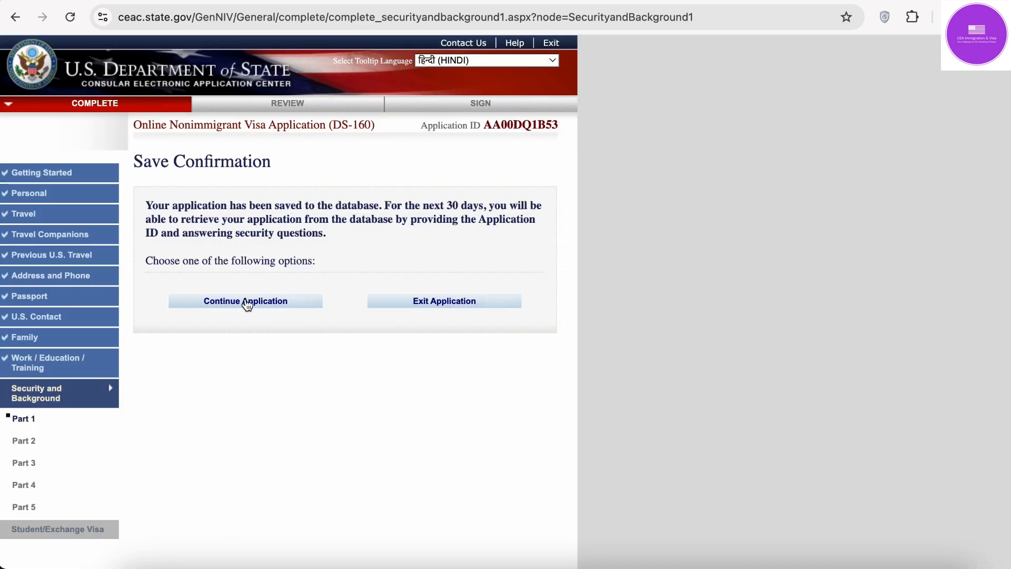
click(247, 303)
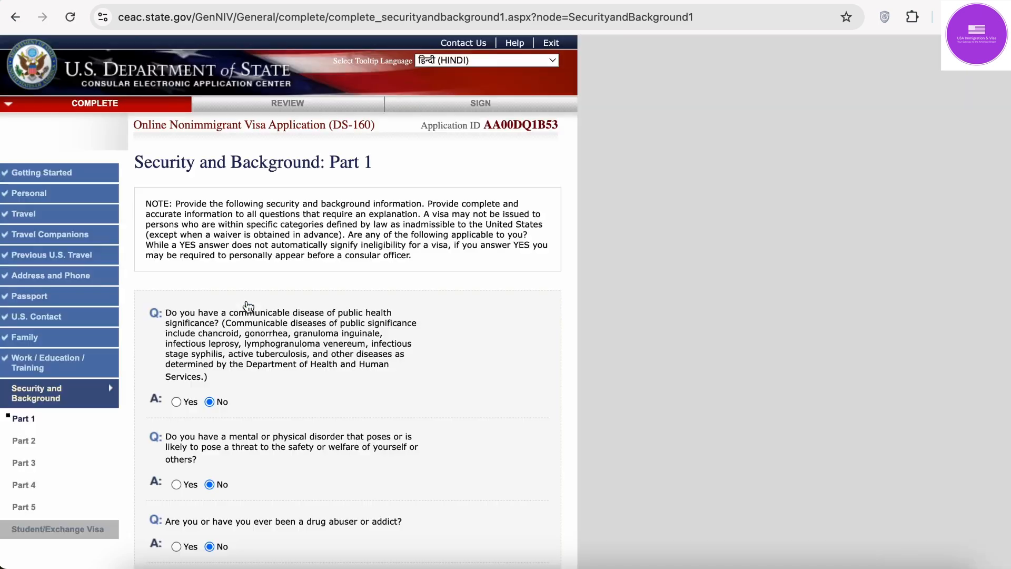
scroll(248, 307, down, 5)
Step: On Part 2, answer No to the arrest, controlled substances and prostitution questions
click(510, 264)
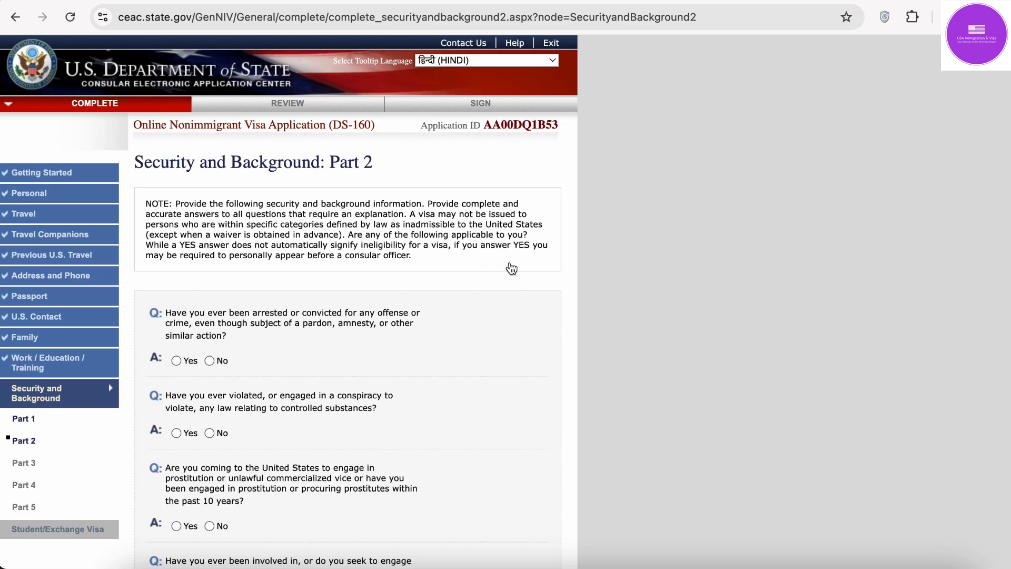
scroll(511, 268, down, 6)
scroll(509, 267, up, 5)
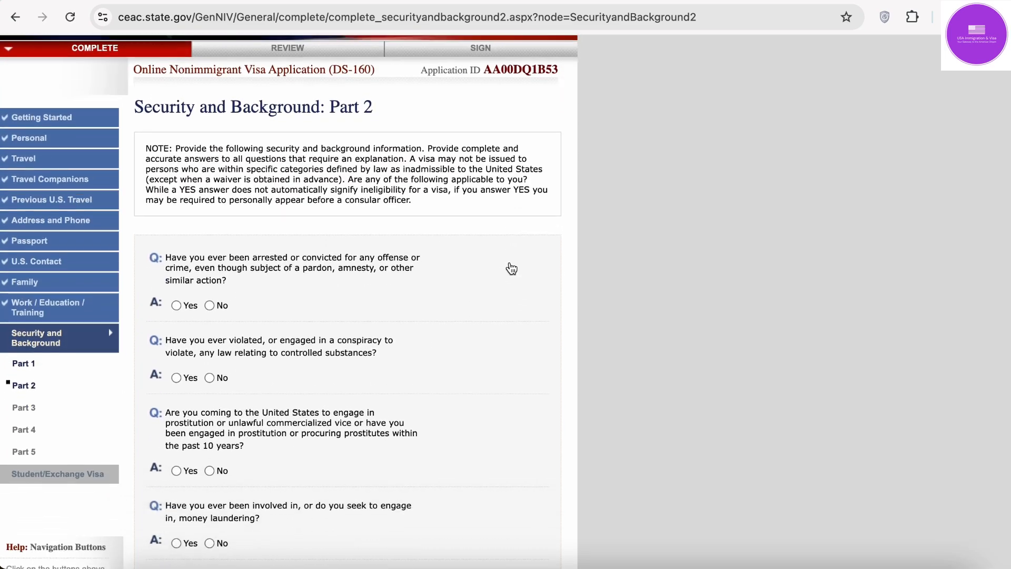
scroll(511, 269, down, 2)
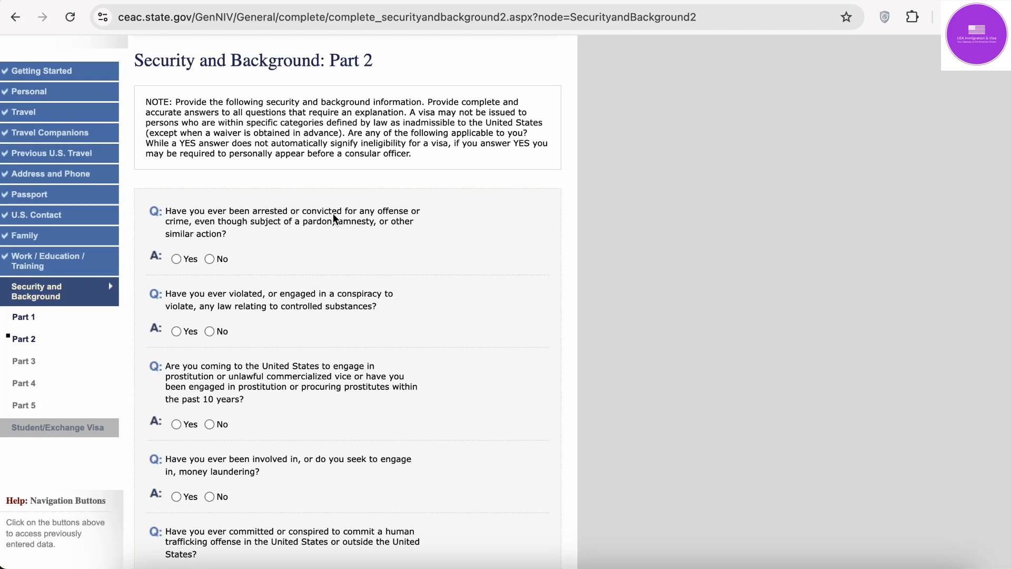
click(210, 260)
scroll(209, 262, down, 4)
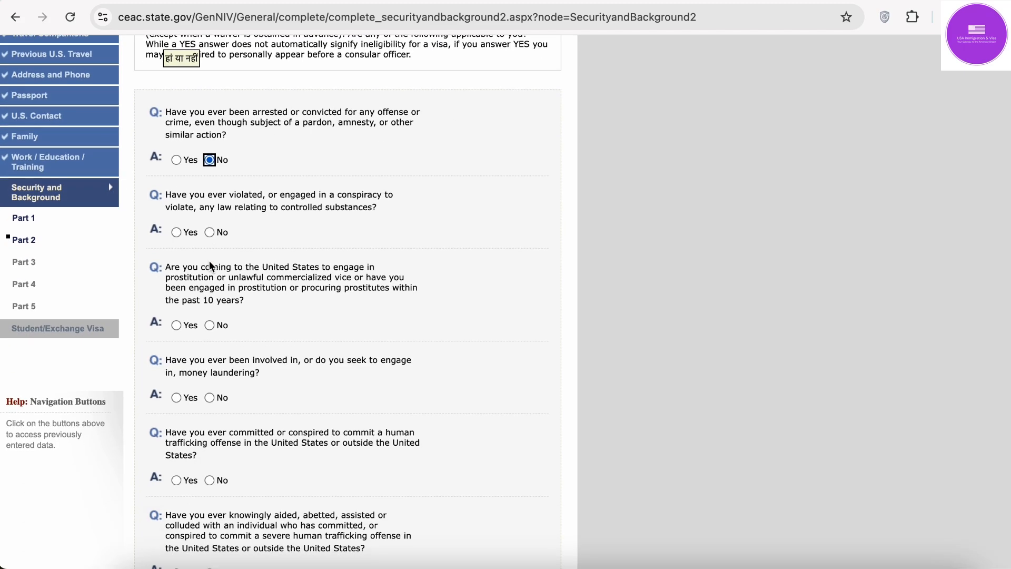
click(213, 231)
scroll(216, 211, down, 3)
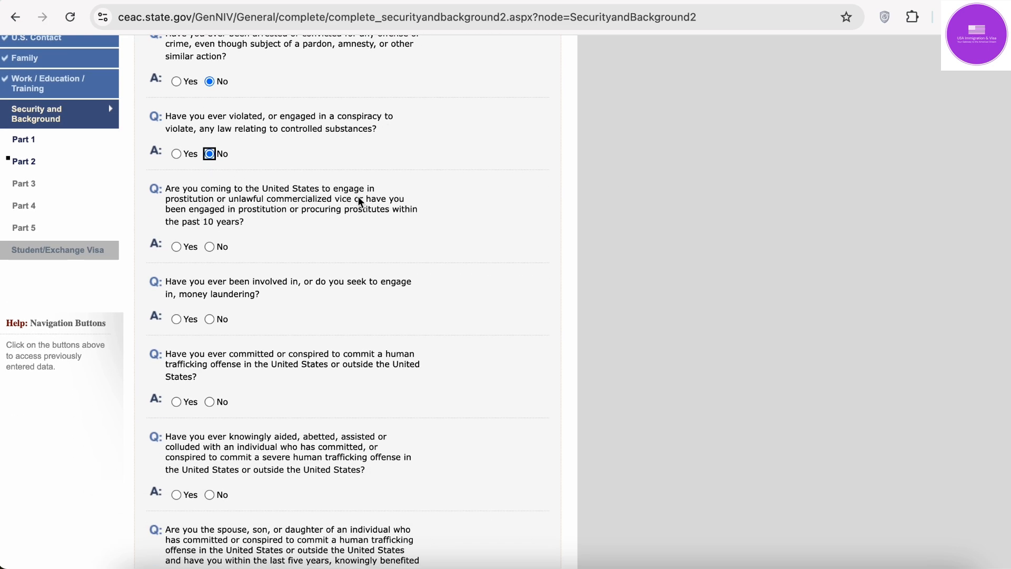
click(209, 246)
scroll(211, 245, down, 1)
scroll(212, 248, down, 4)
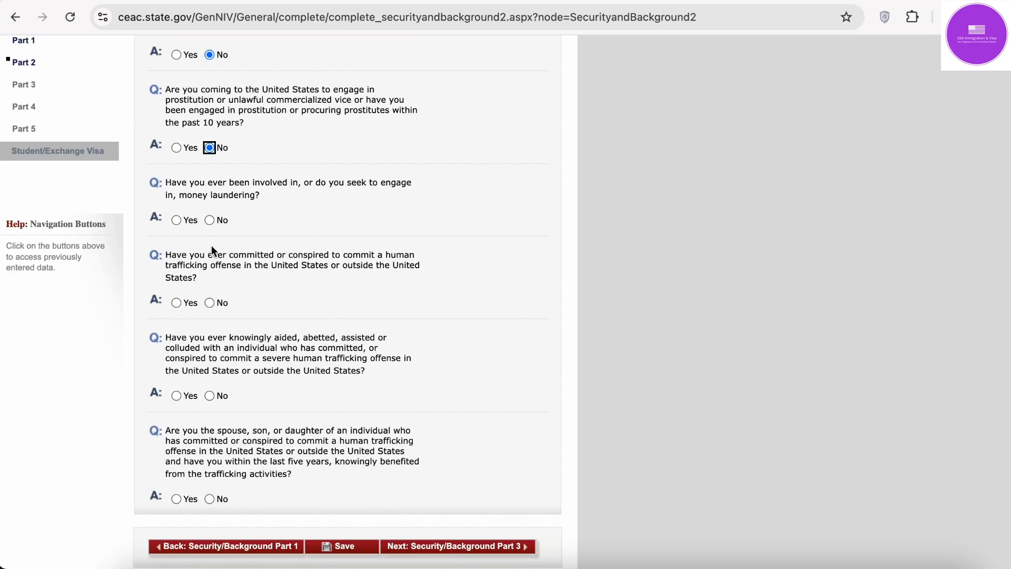
Step: Answer No to the money-laundering and human-trafficking questions on Part 2
click(209, 220)
scroll(209, 220, down, 3)
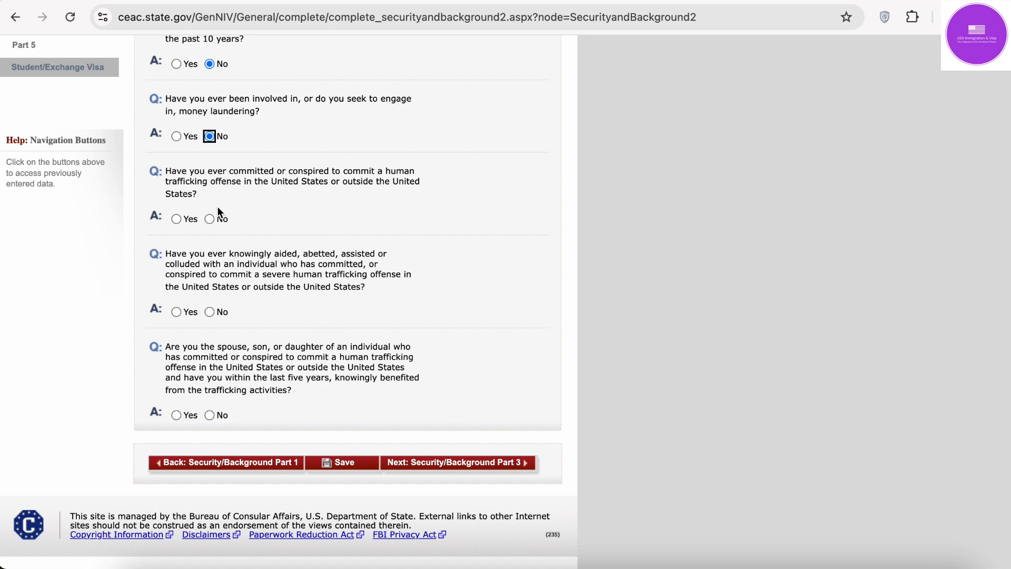
click(209, 219)
scroll(209, 221, down, 1)
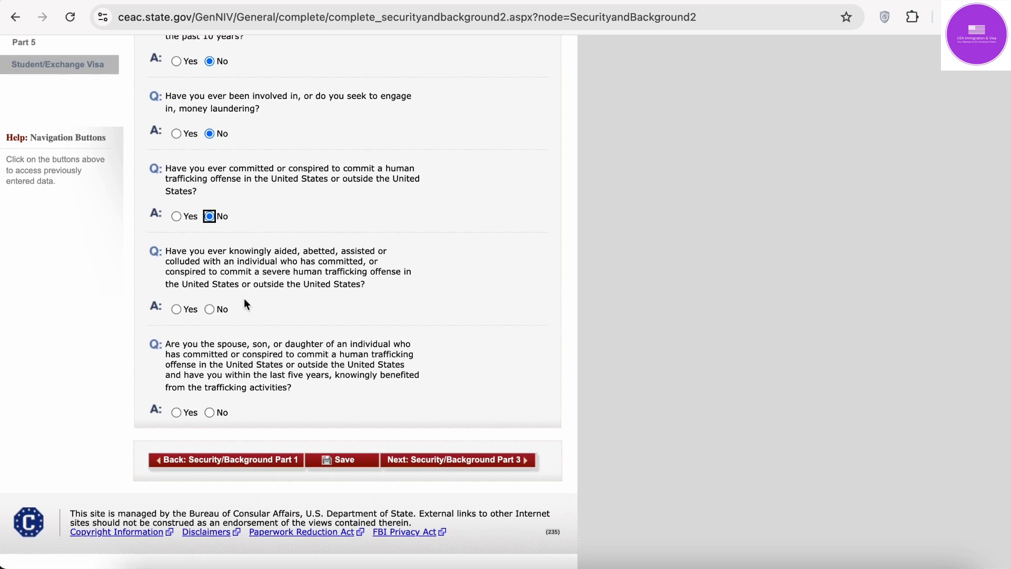
click(211, 310)
click(211, 406)
click(211, 412)
Step: Save the Part 2 answers and go on to Security and Background Part 3
click(348, 463)
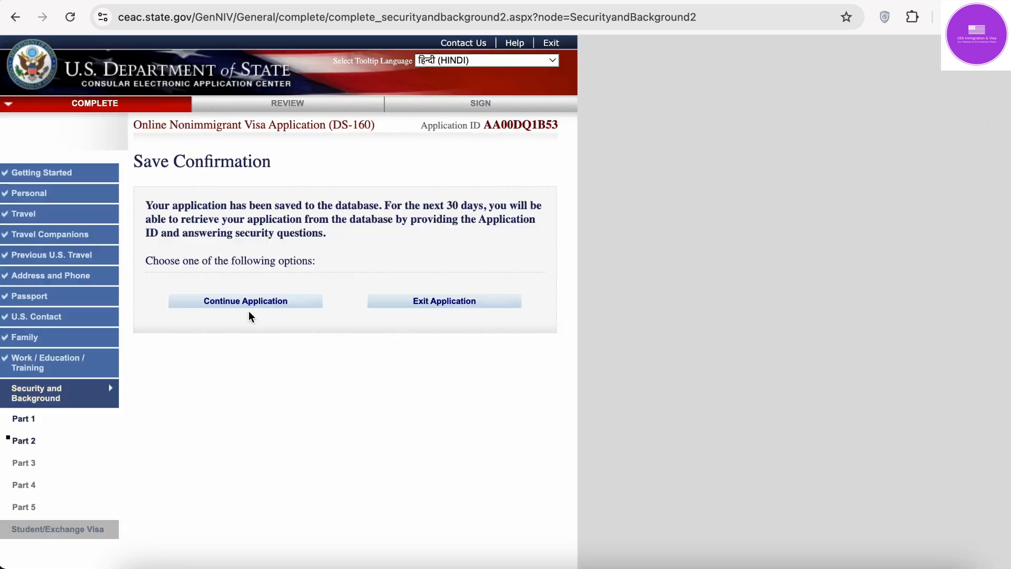
click(257, 307)
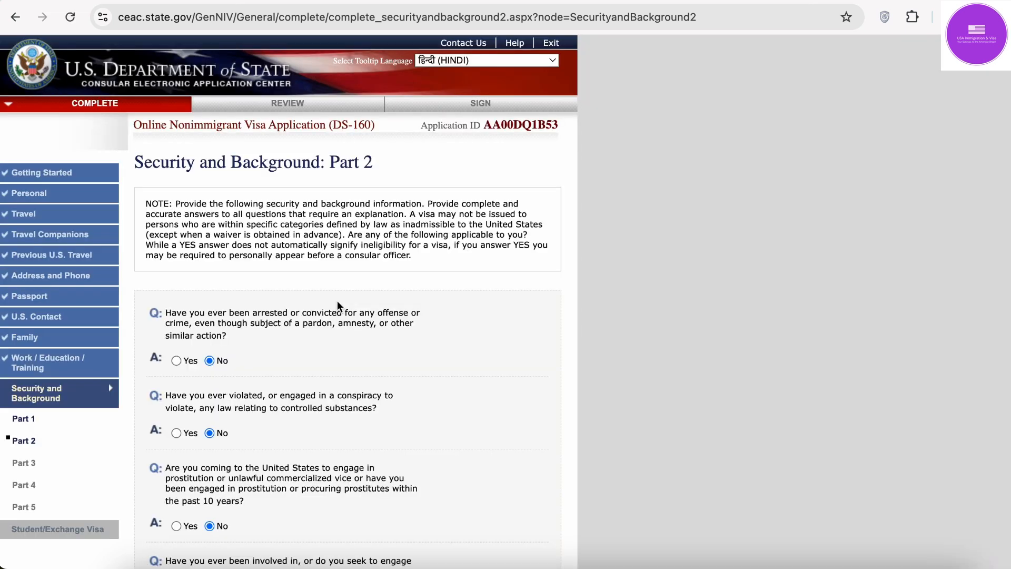
scroll(283, 419, down, 15)
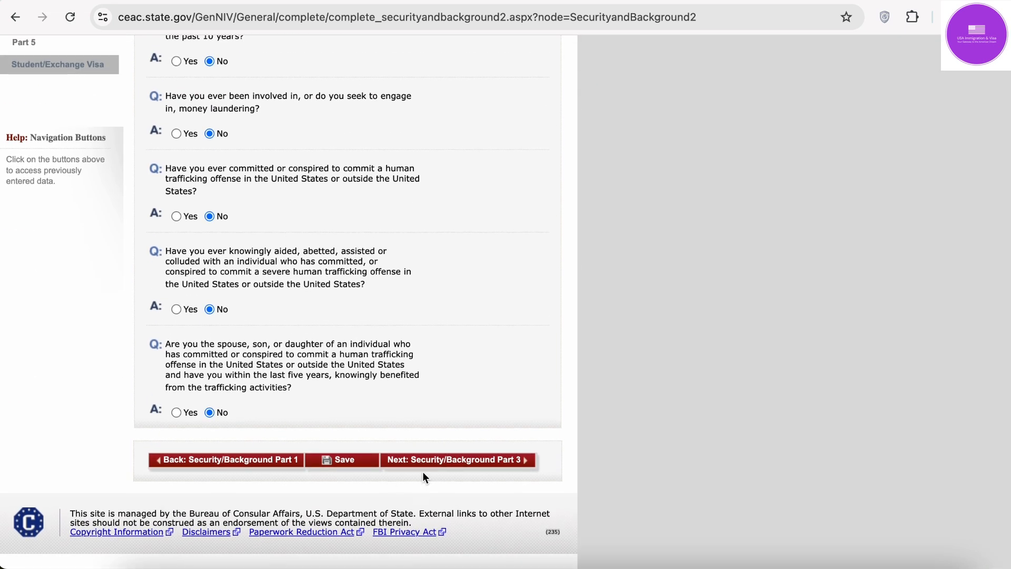
click(433, 464)
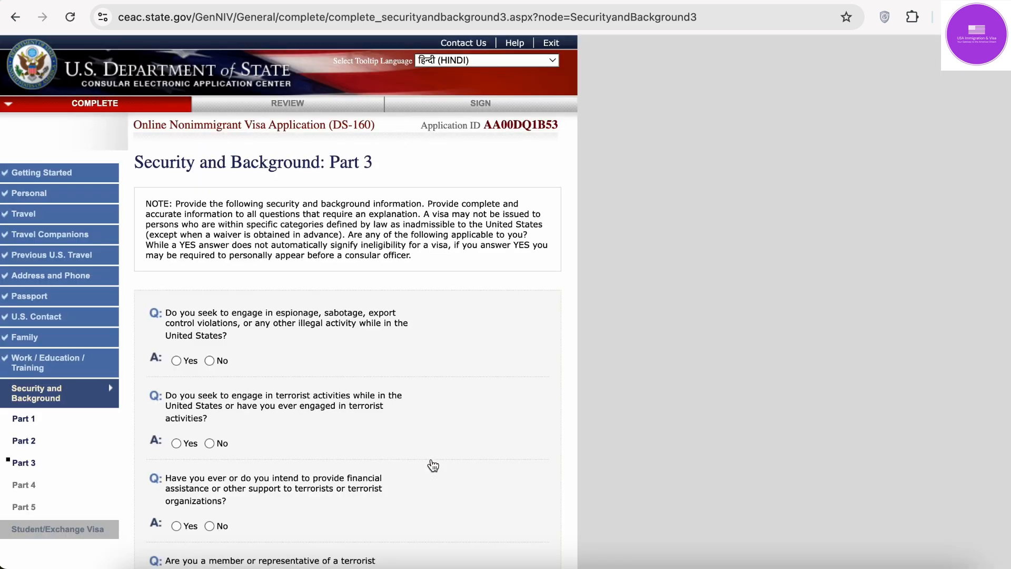
Step: Answer No to the Part 3 espionage and terrorism questions
scroll(433, 465, down, 3)
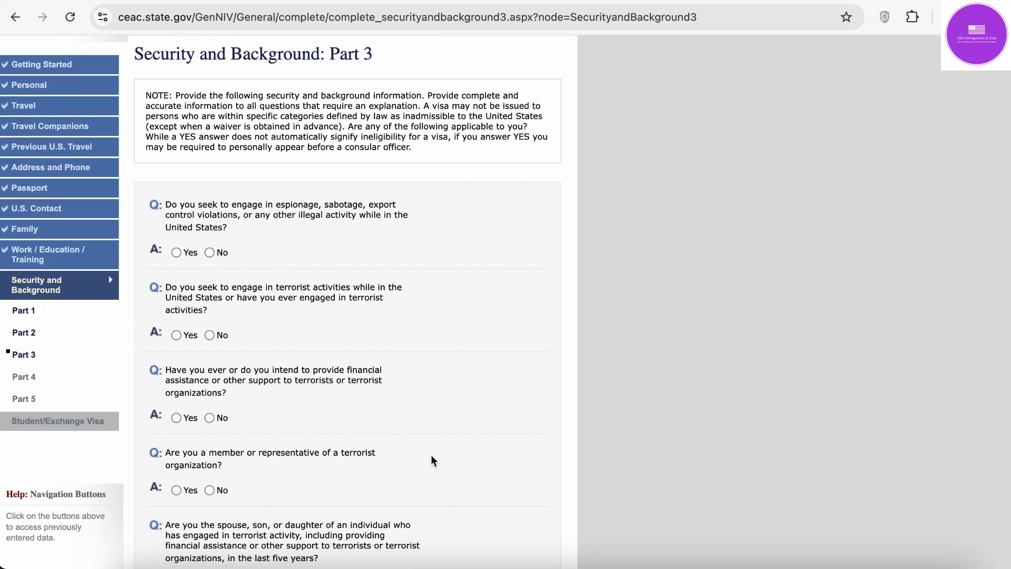
click(209, 253)
click(211, 337)
scroll(214, 337, down, 3)
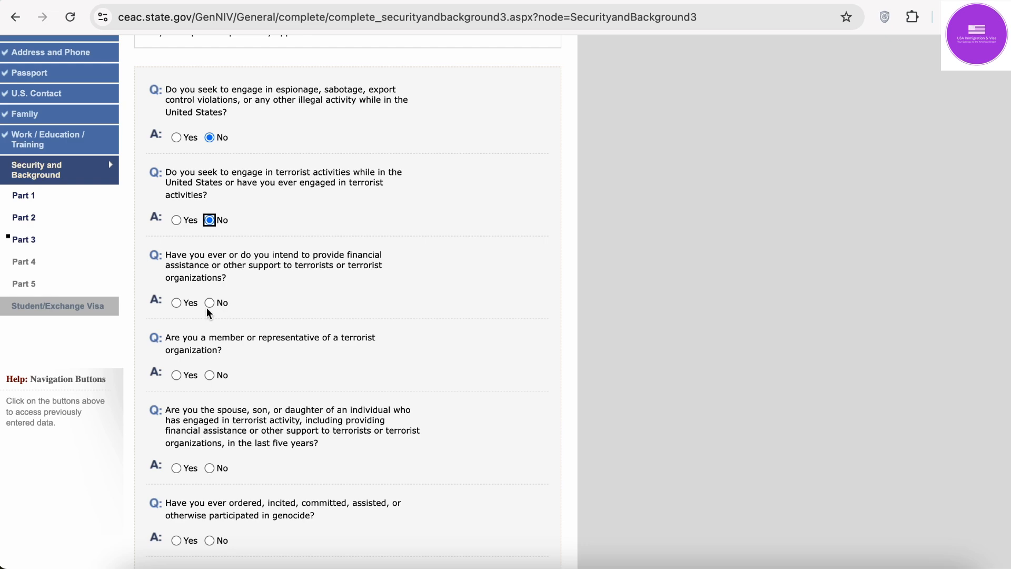
click(210, 304)
scroll(210, 305, down, 3)
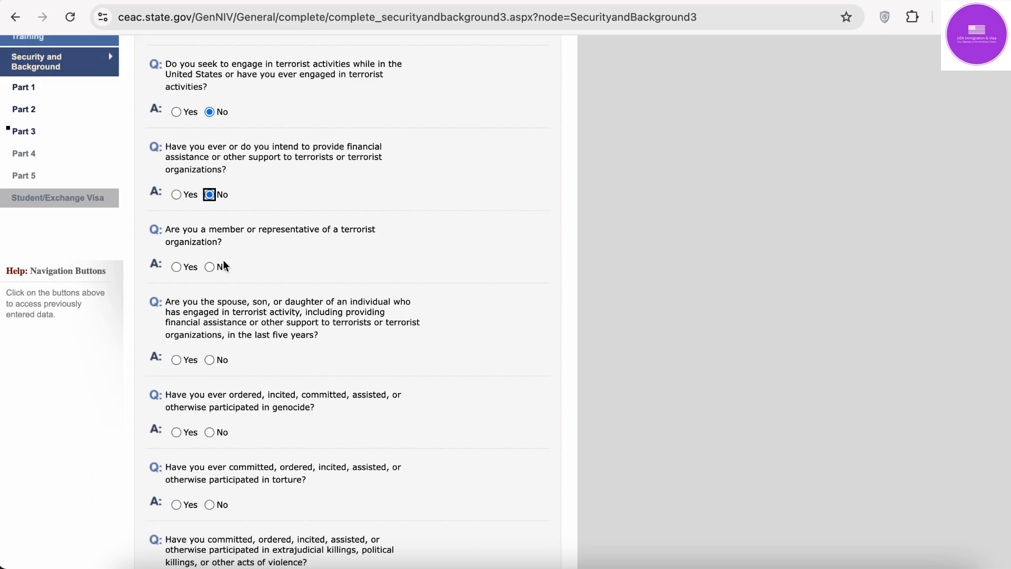
click(210, 267)
scroll(213, 266, down, 3)
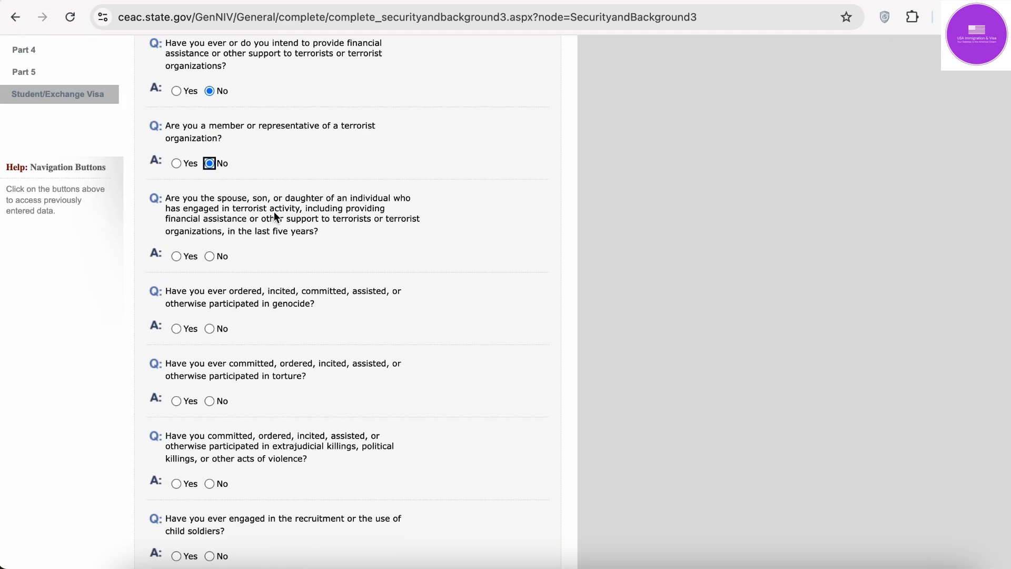
click(209, 256)
scroll(208, 256, down, 3)
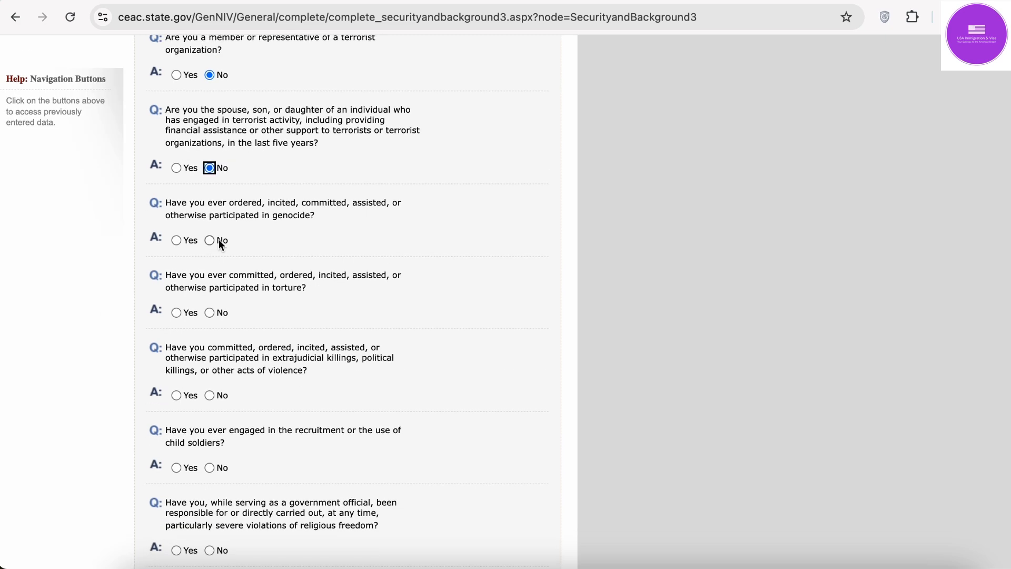
Step: Answer No to genocide, torture, killings, child soldiers, religious freedom, population control and organ questions
click(210, 240)
scroll(214, 240, down, 3)
click(210, 227)
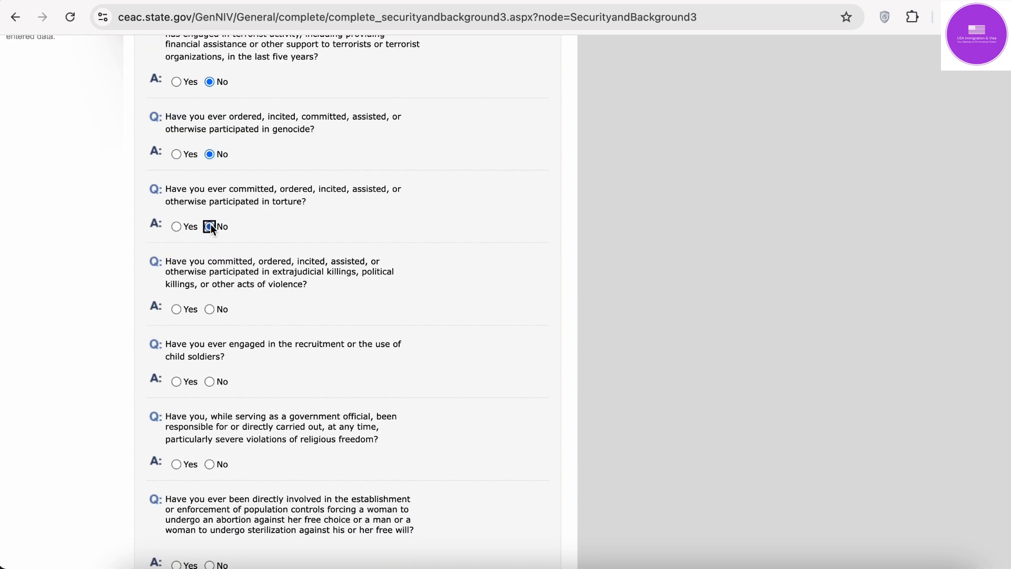
click(210, 309)
scroll(209, 312, down, 3)
click(210, 280)
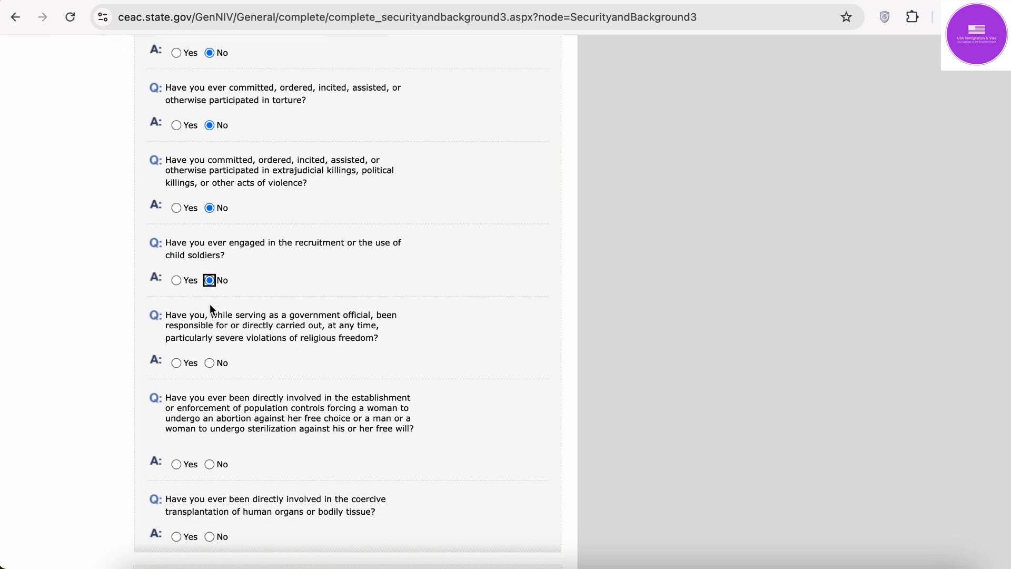
click(210, 364)
scroll(211, 364, down, 3)
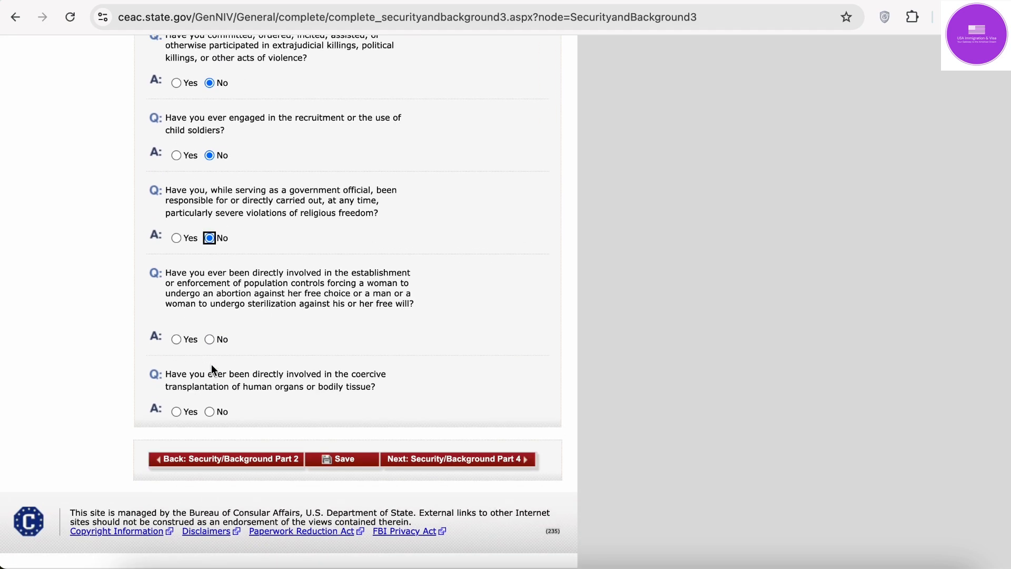
click(212, 340)
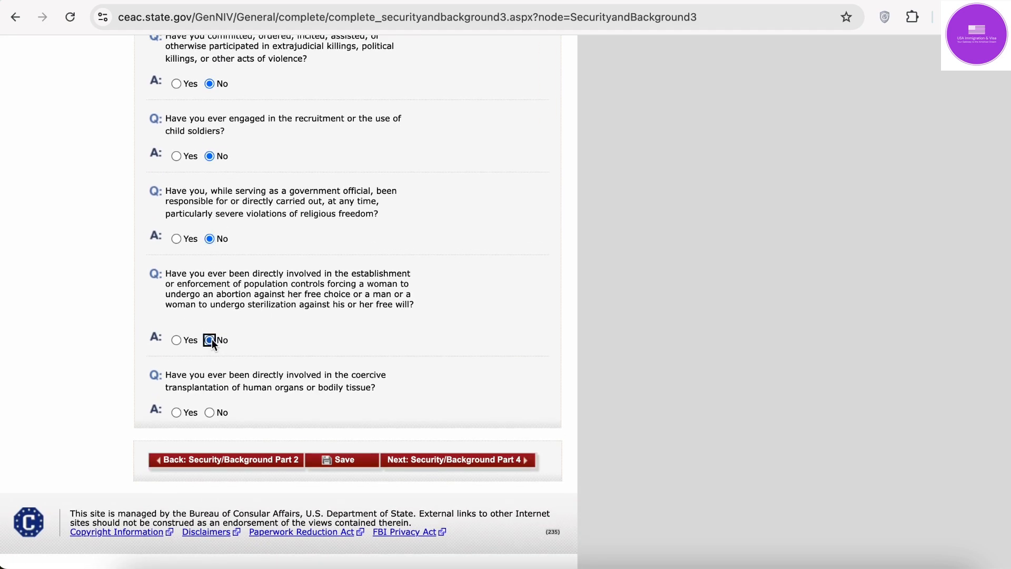
click(211, 413)
Step: Save the Part 3 answers and go on to Security and Background Part 4
click(345, 460)
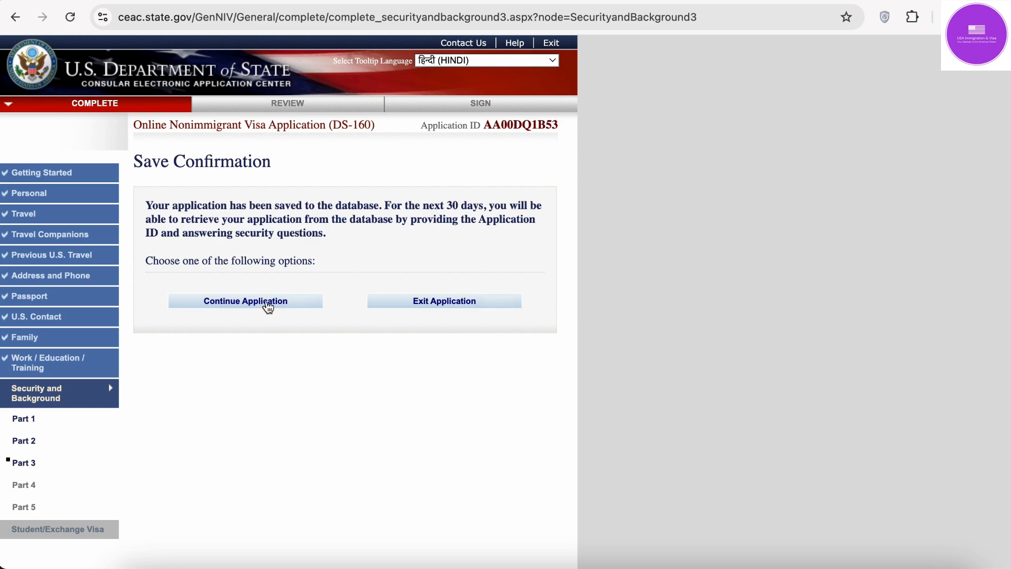
click(268, 306)
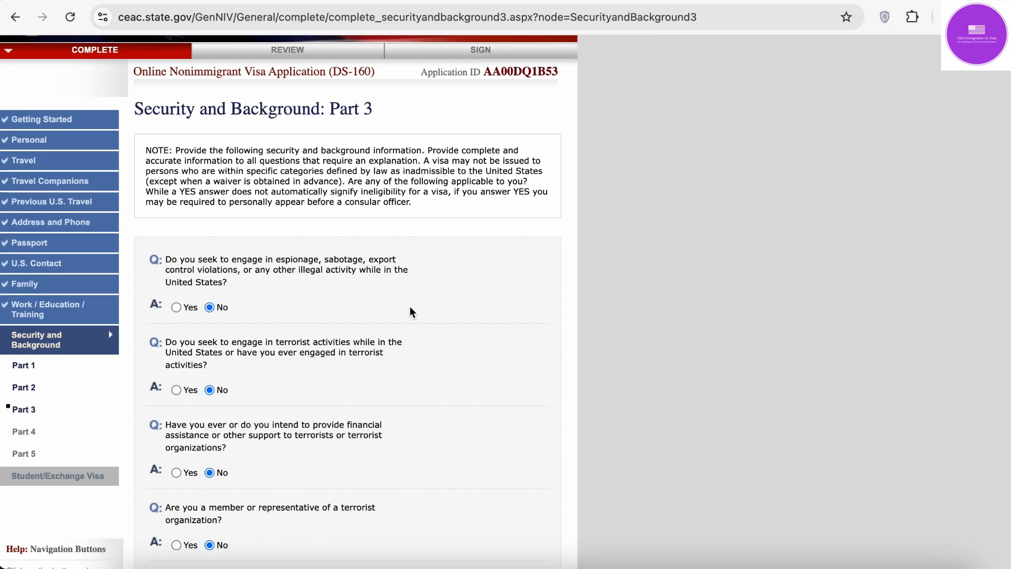
scroll(411, 312, down, 10)
click(519, 493)
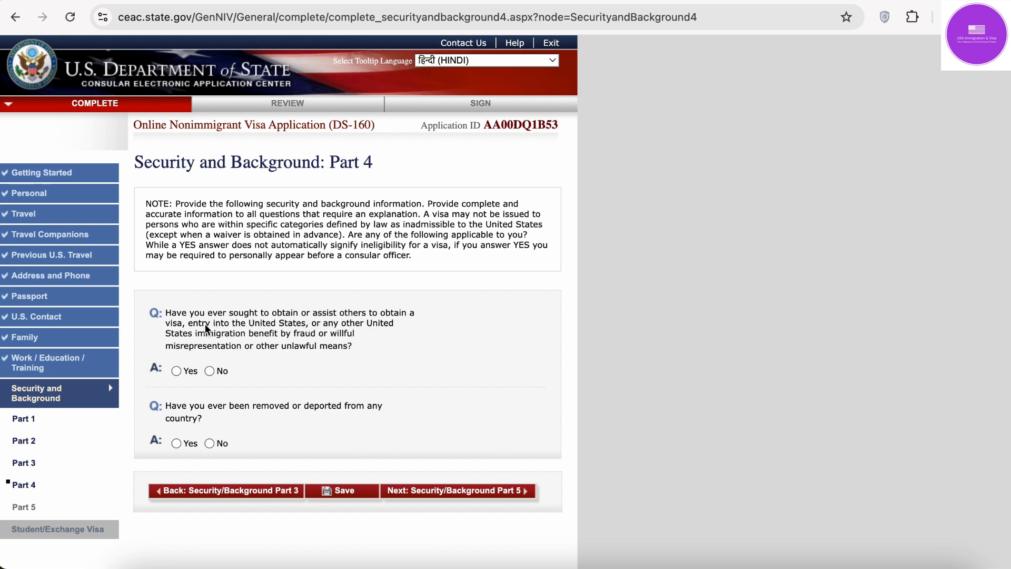
Step: Answer No to visa fraud and deportation, save, and proceed to Part 5
click(210, 372)
click(210, 443)
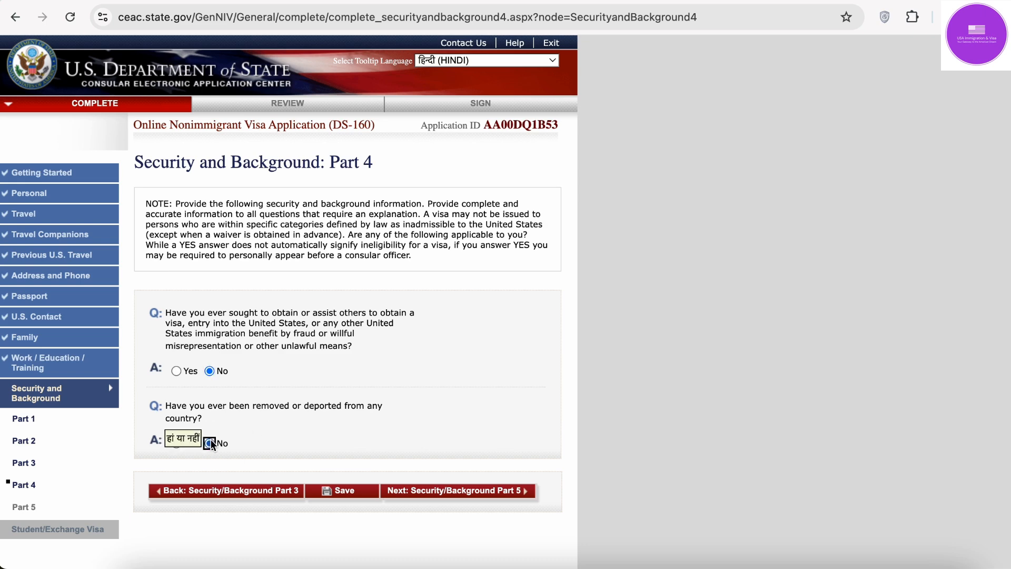
click(360, 494)
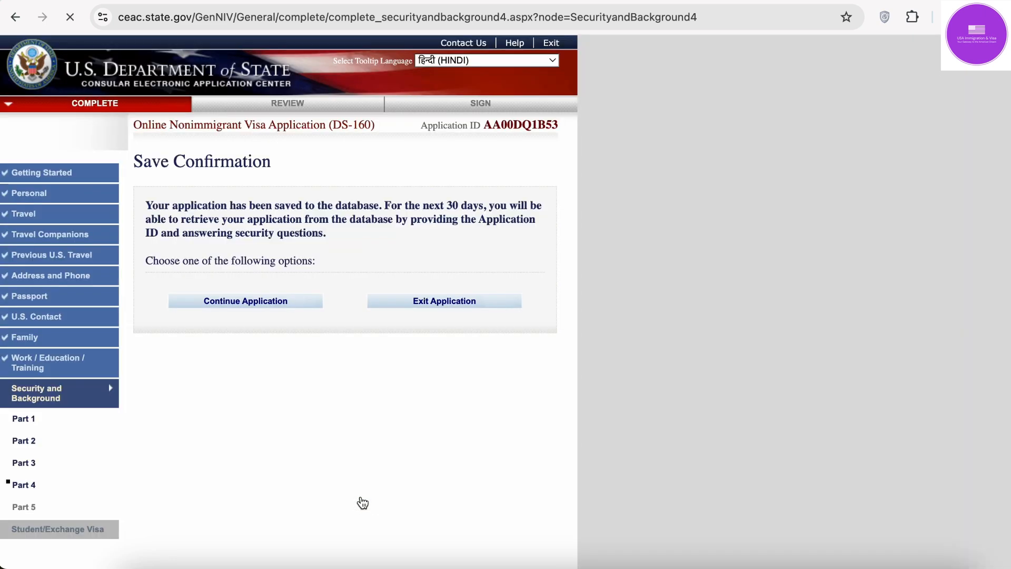
click(265, 304)
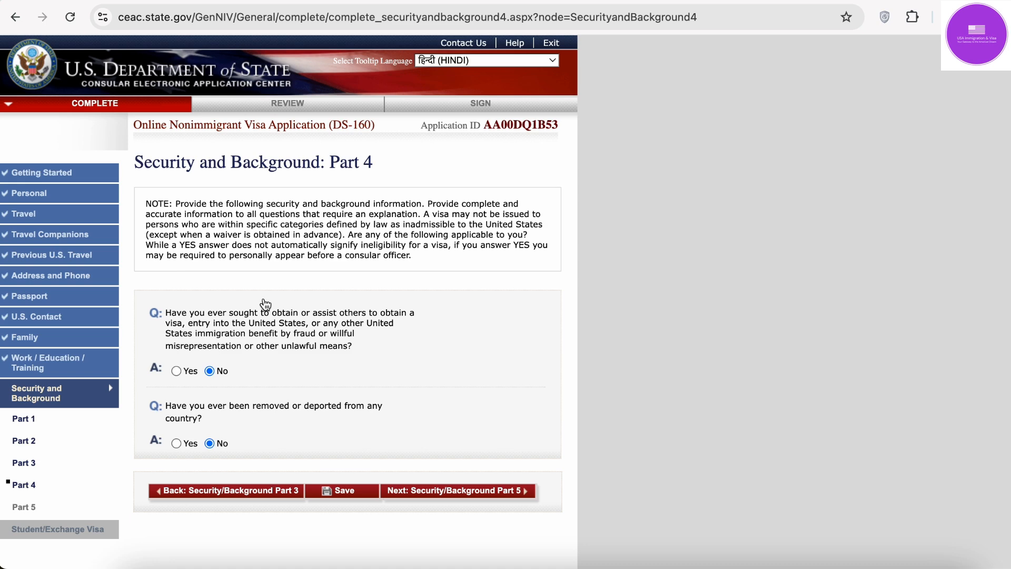
click(485, 501)
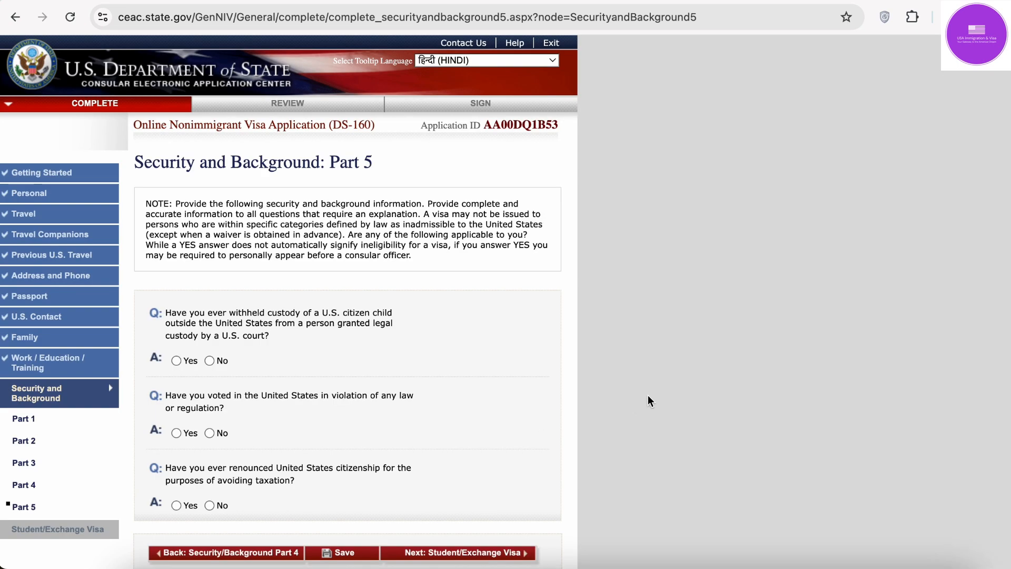
Step: Answer No to child custody, unlawful voting and renounced citizenship, and save
scroll(648, 395, down, 3)
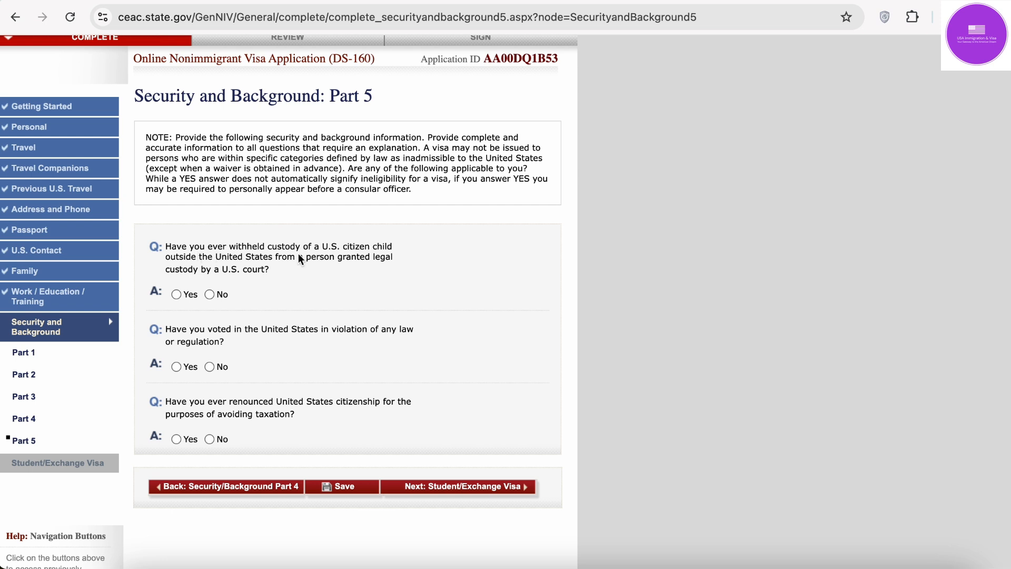
click(209, 294)
click(209, 366)
click(209, 439)
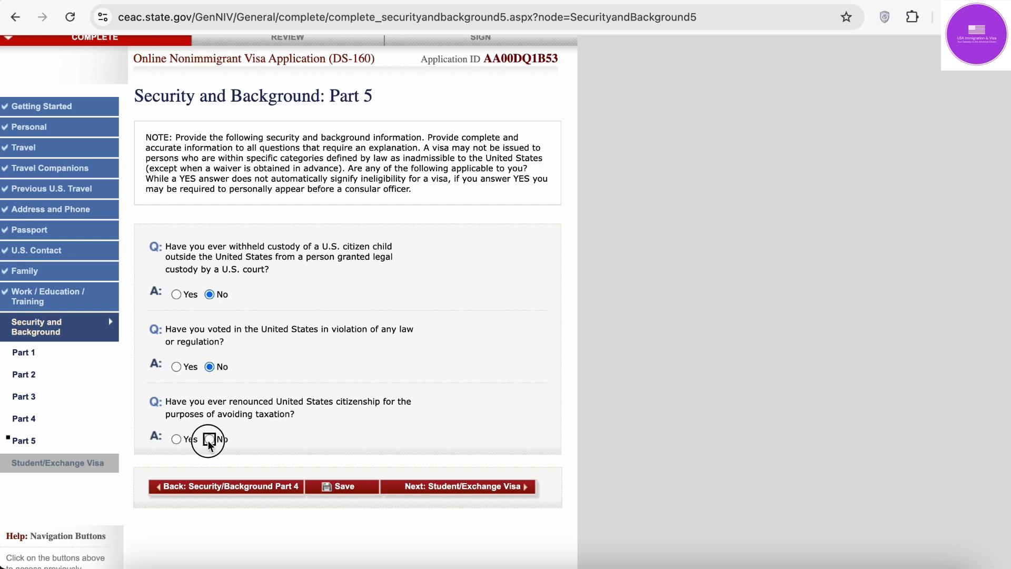
click(344, 486)
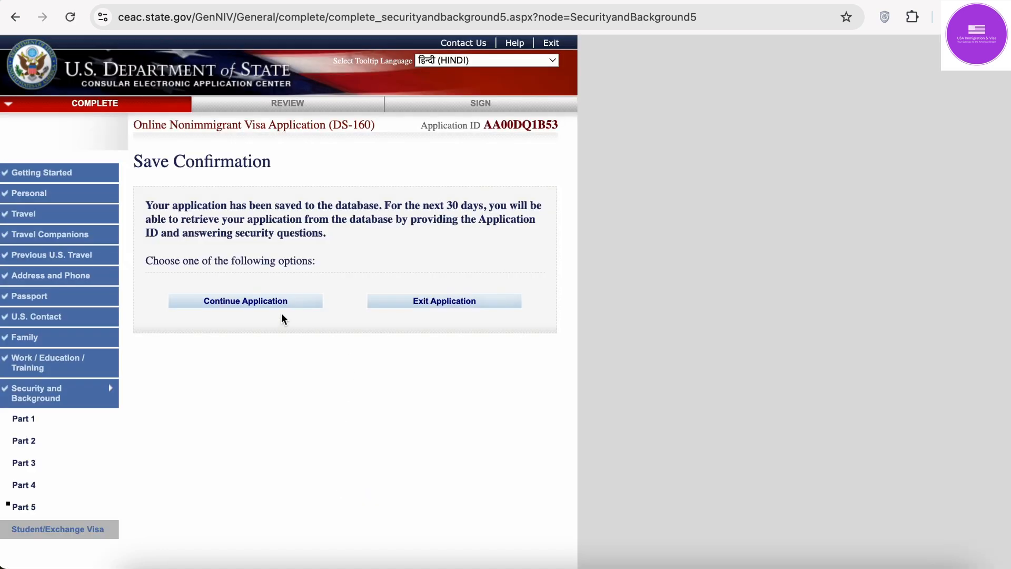
Step: Continue the application and move on to the Student/Exchange Visa section
click(281, 308)
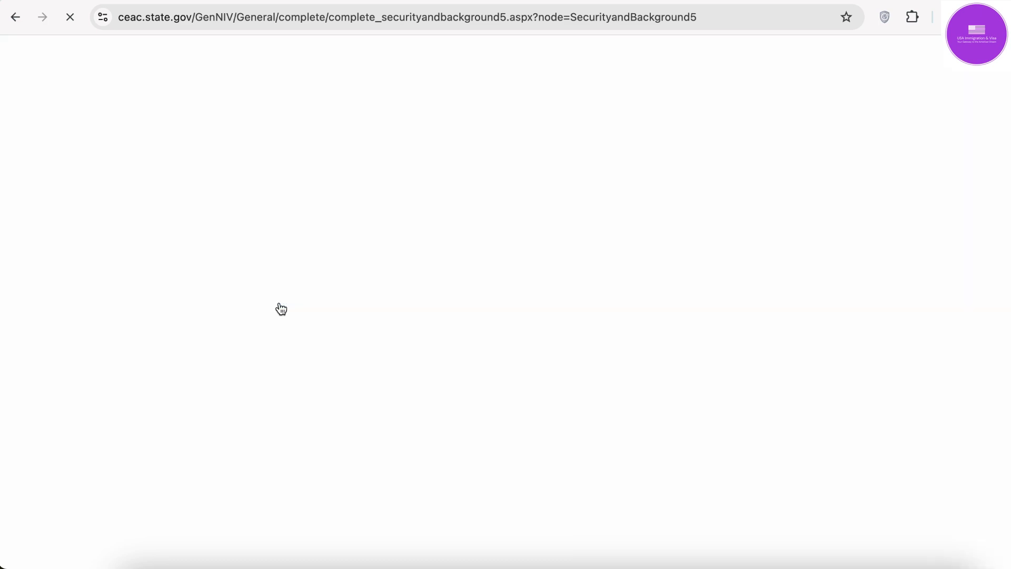
scroll(523, 169, down, 8)
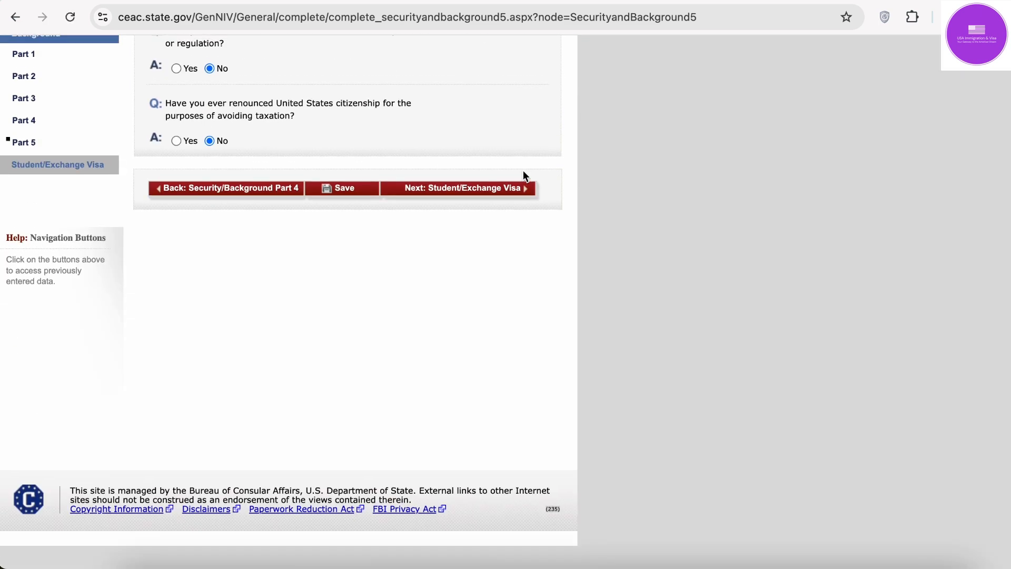
click(502, 214)
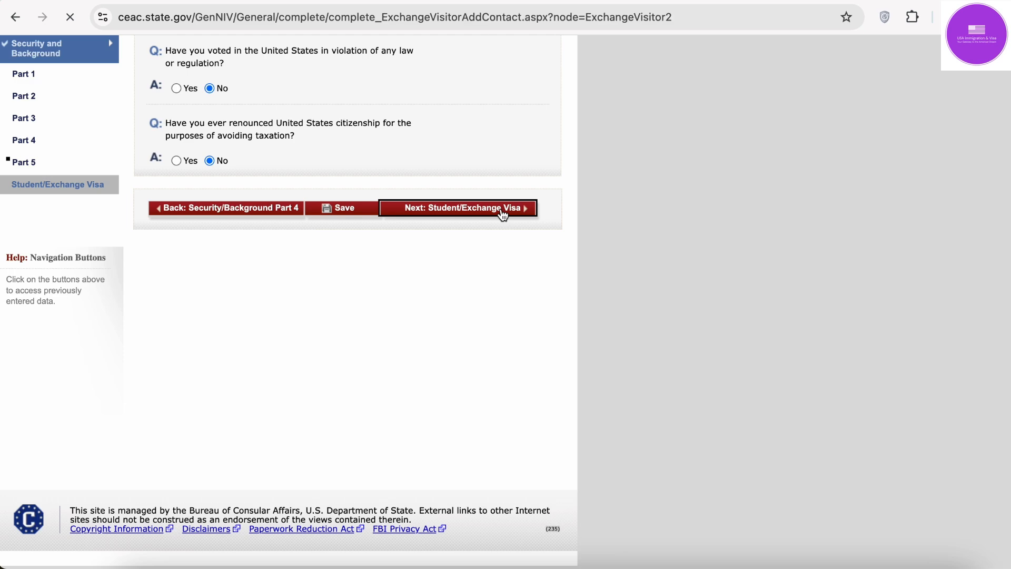
scroll(501, 214, down, 2)
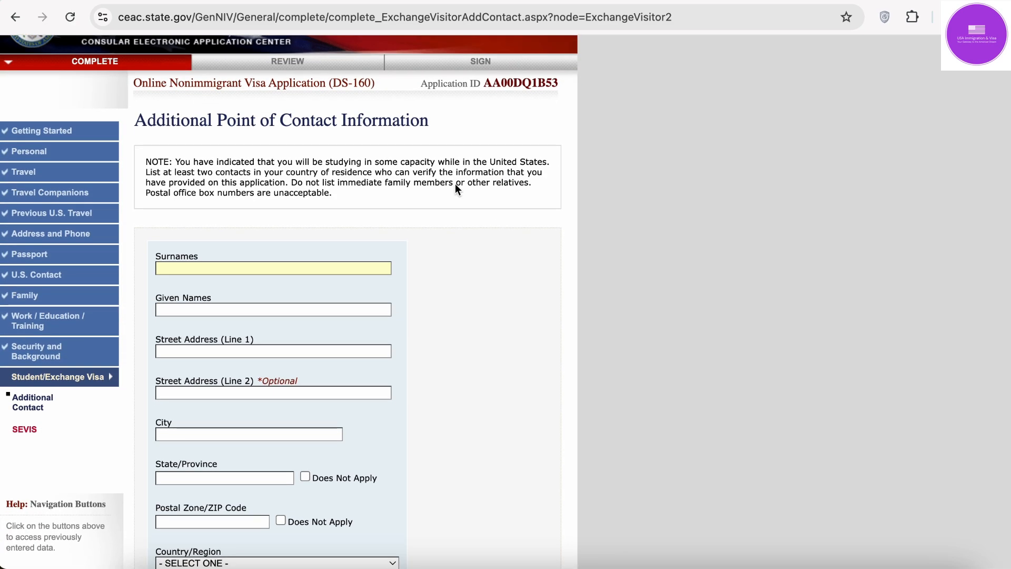
key(Caps_Lock)
scroll(355, 263, down, 10)
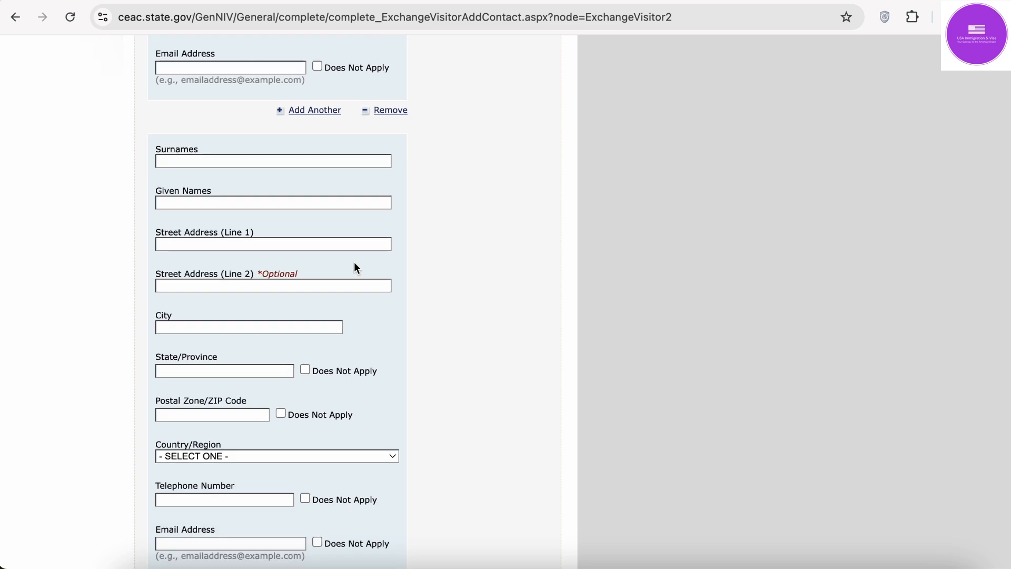
scroll(354, 264, up, 10)
scroll(354, 263, down, 2)
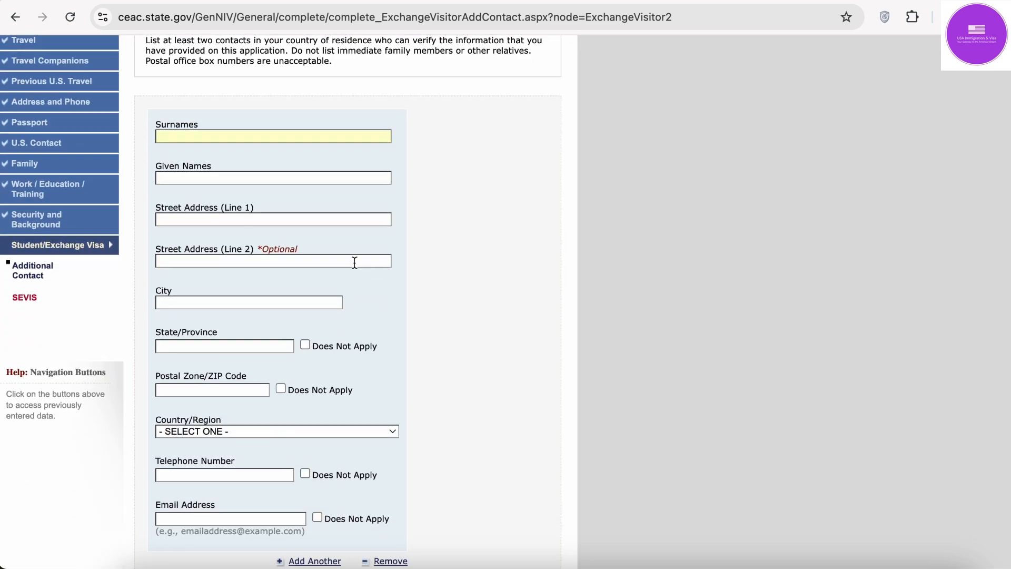
scroll(355, 264, down, 1)
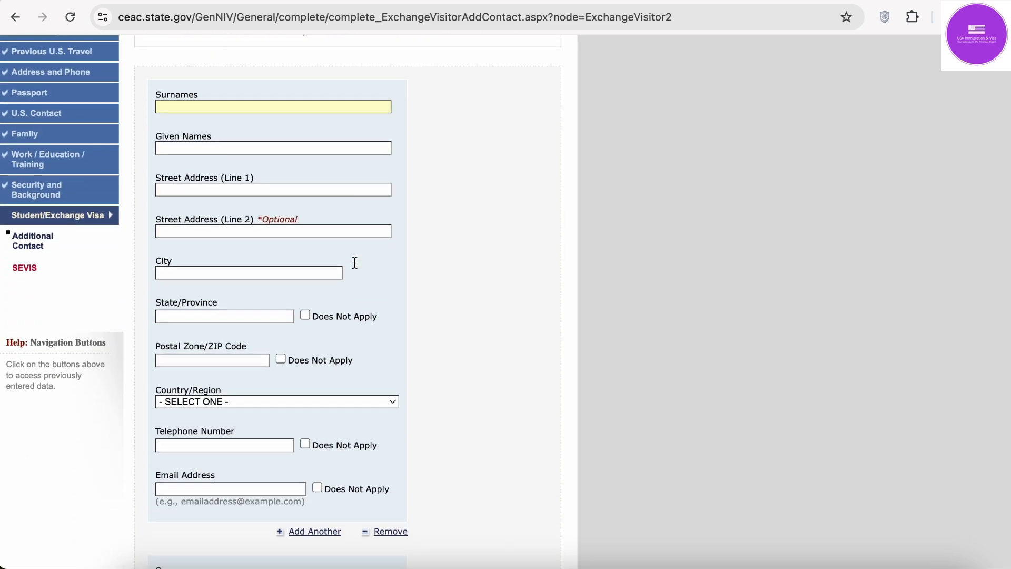
scroll(354, 264, up, 1)
scroll(355, 263, up, 2)
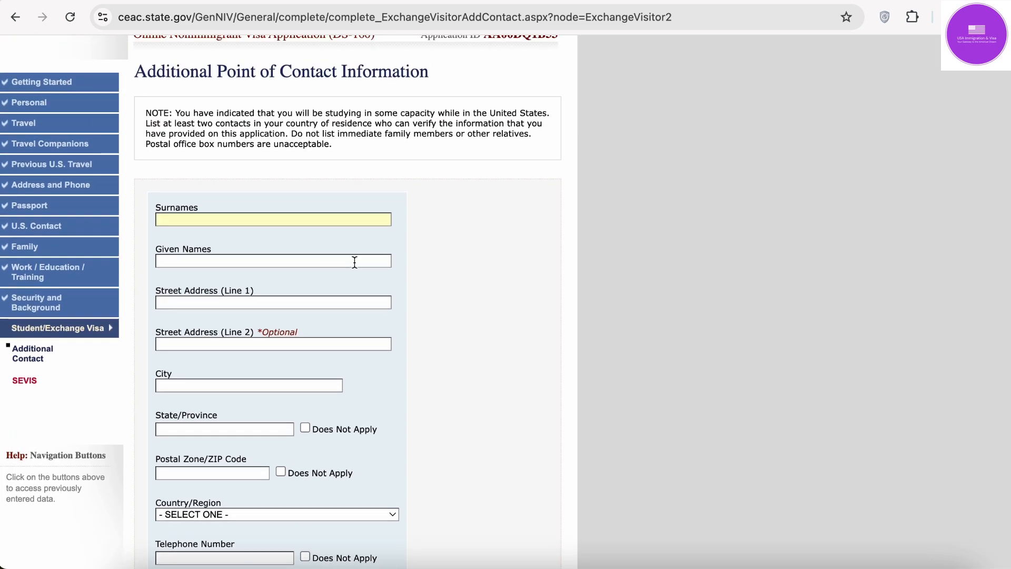
click(299, 225)
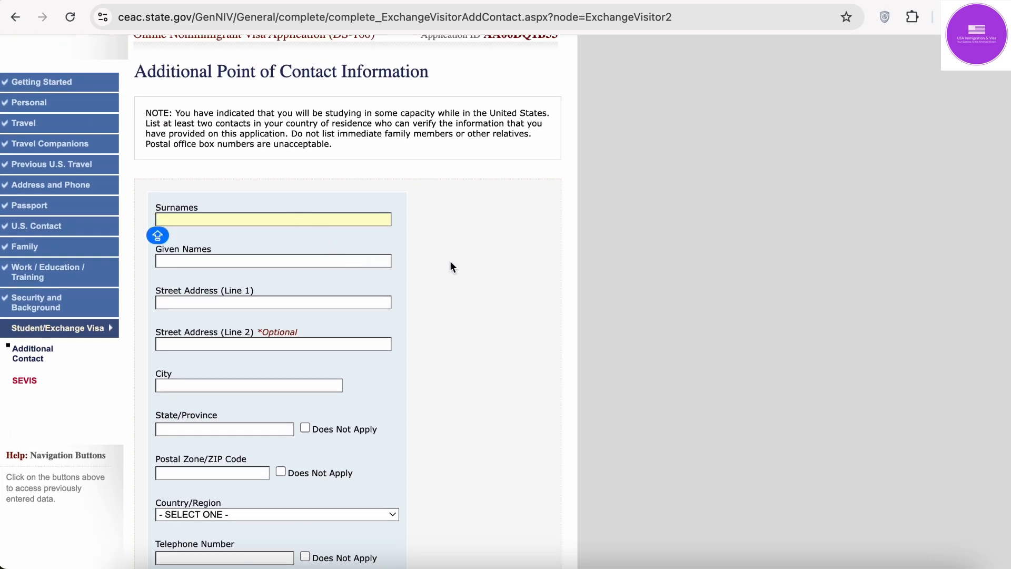
scroll(451, 266, down, 3)
scroll(451, 268, down, 1)
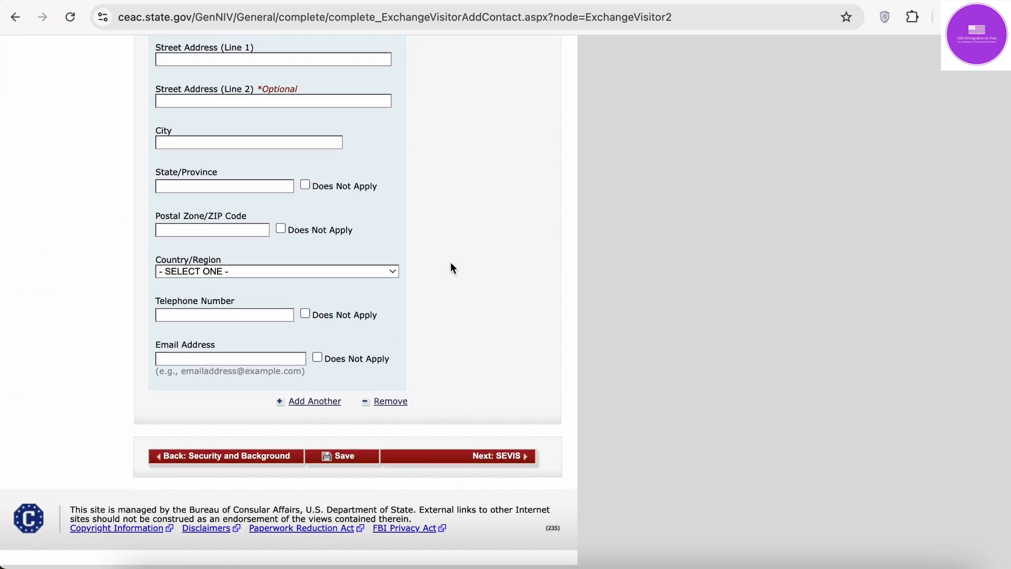
scroll(450, 267, up, 2)
scroll(451, 267, up, 5)
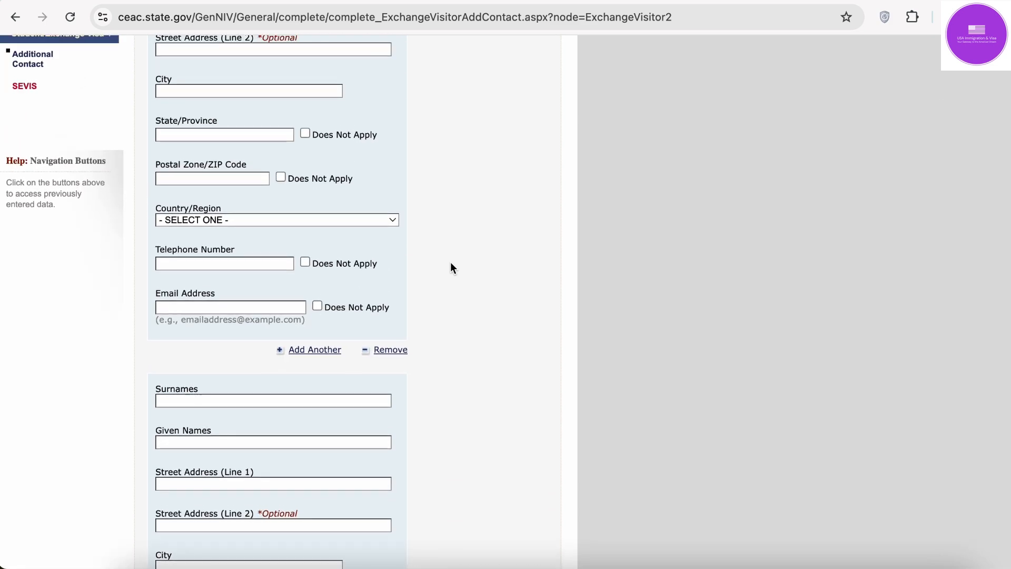
scroll(450, 262, up, 4)
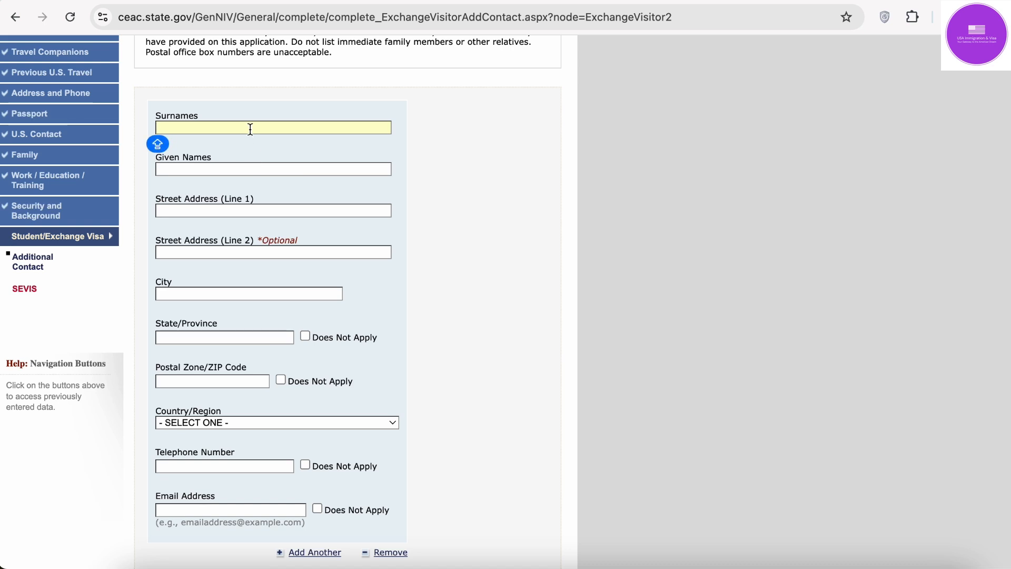
Step: Enter the first contact's surname and given names, correcting the mistyped surname
text(AMAR P)
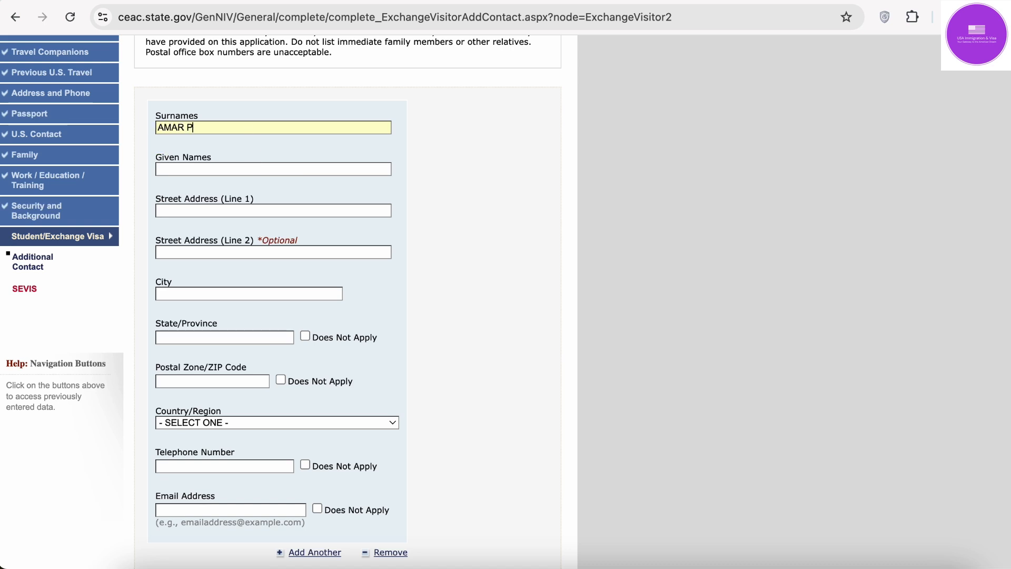
click(230, 129)
key(super+a)
key(BackSpace)
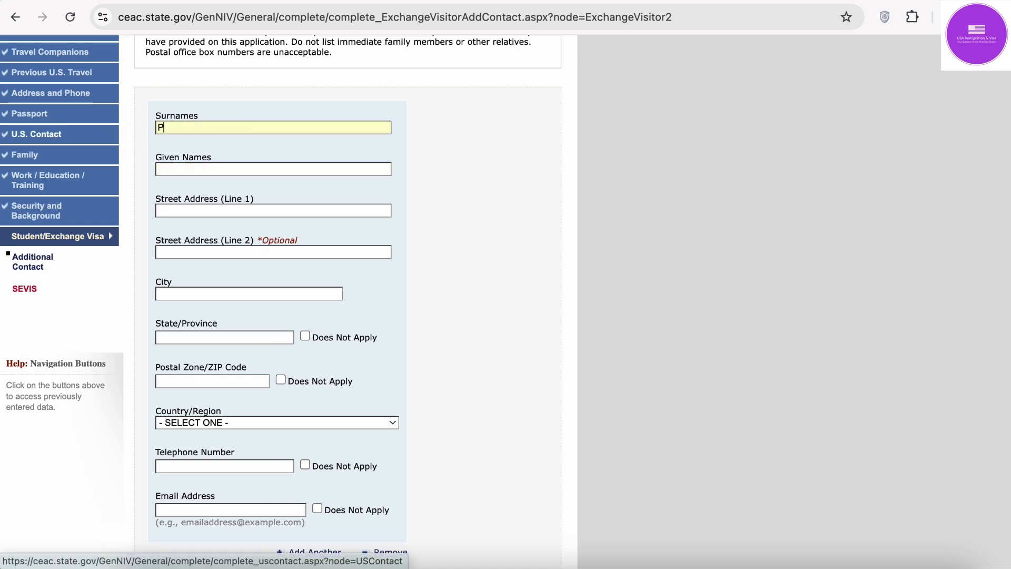
key(Tab)
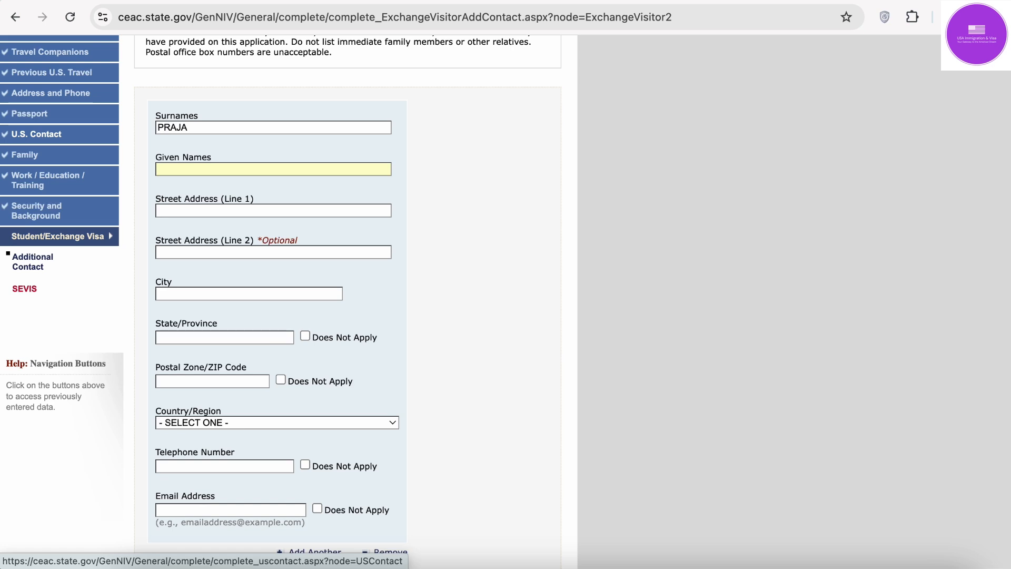
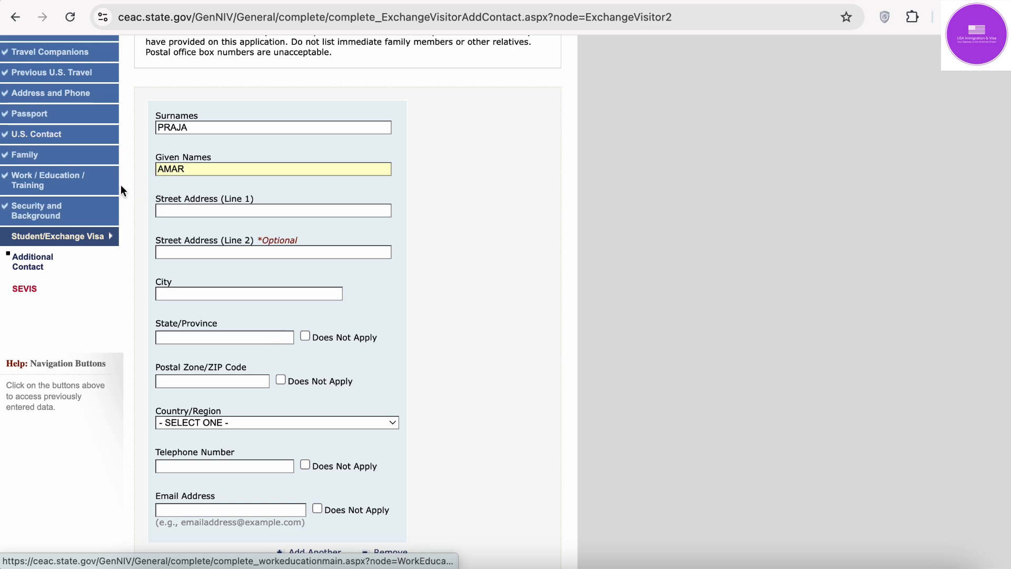
Step: Fill in the first contact's street address, city, state and postal code, with country INDIA
click(181, 213)
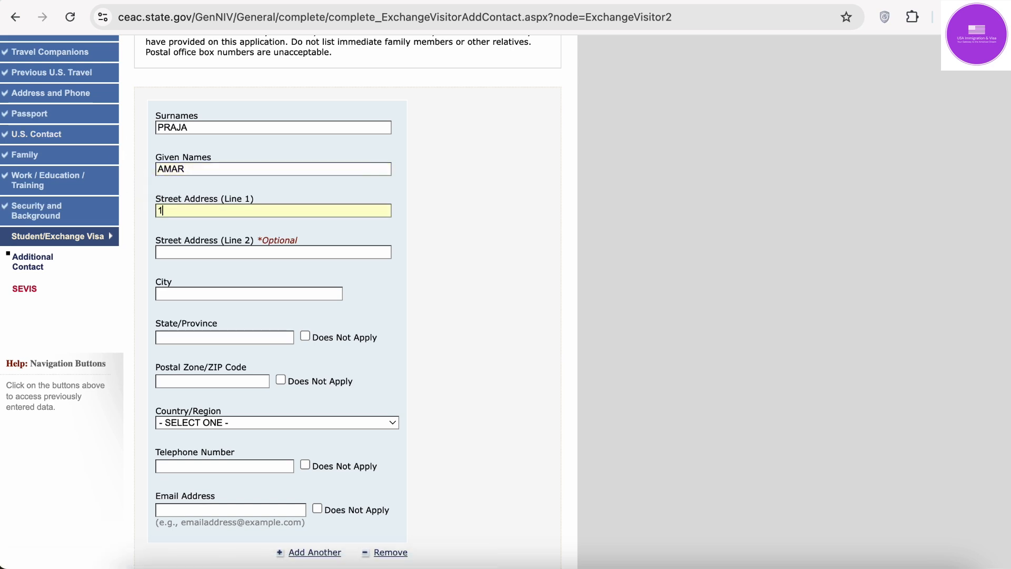
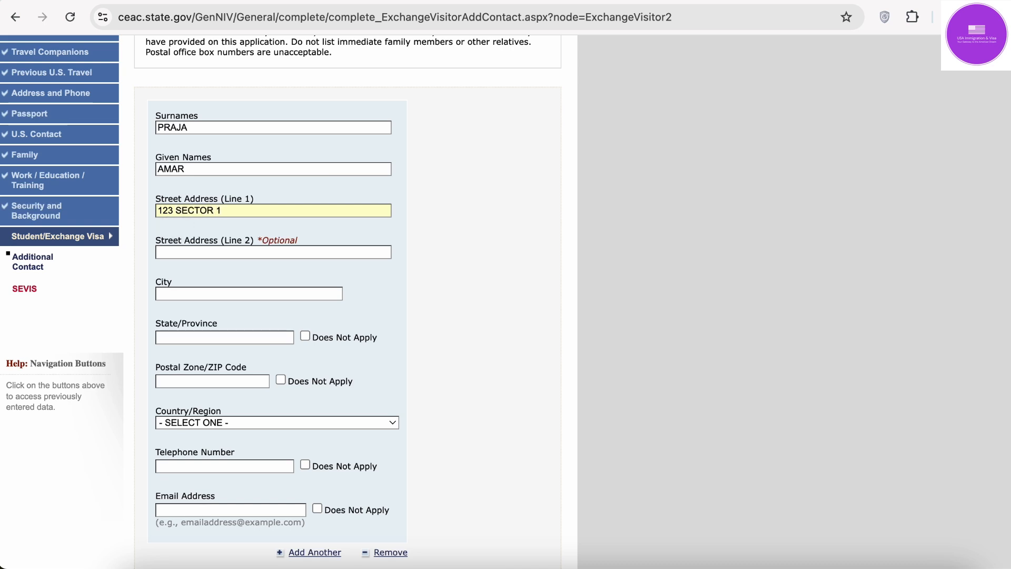
click(168, 294)
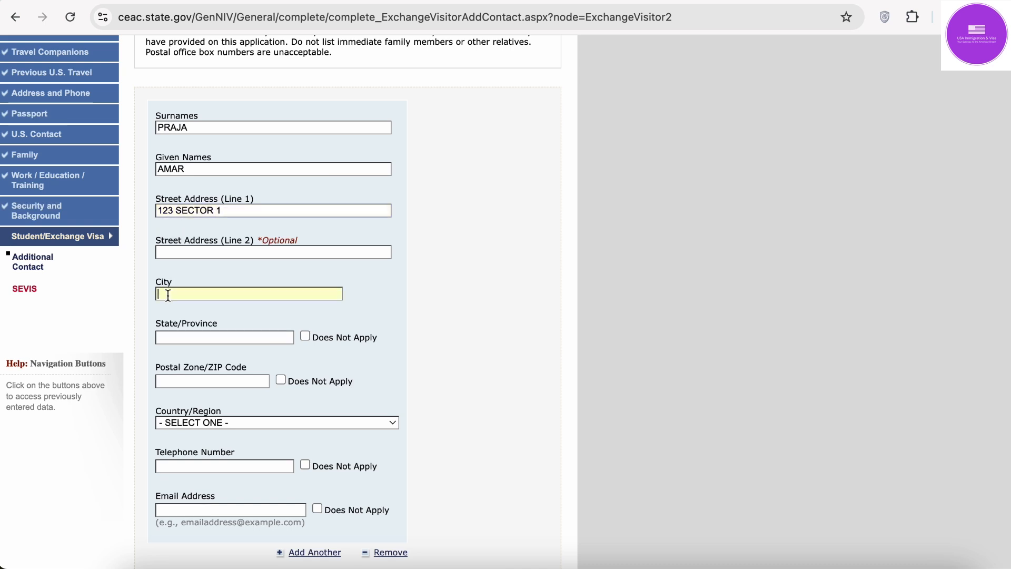
text(NOIDA)
key(Tab)
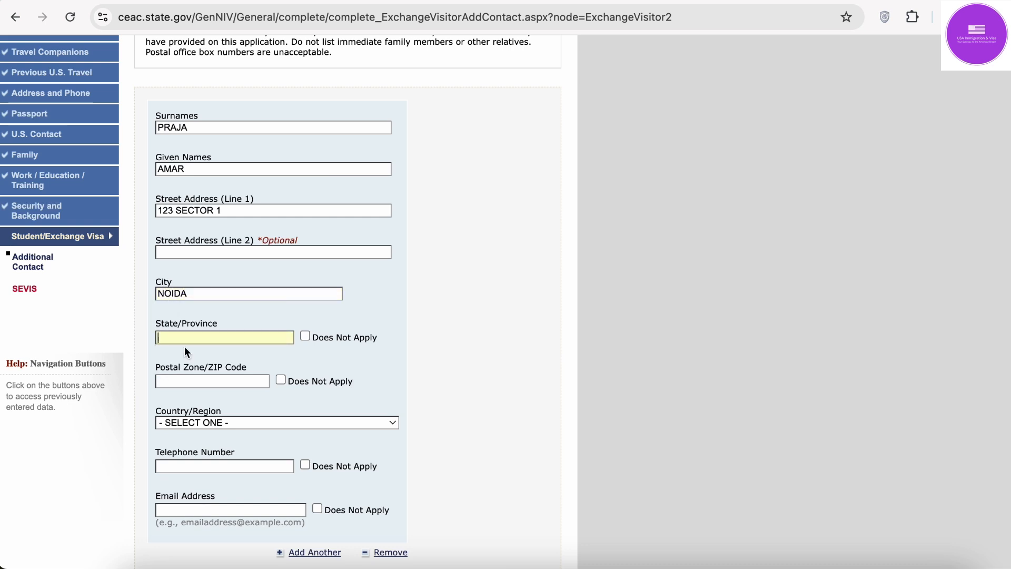
text(UP)
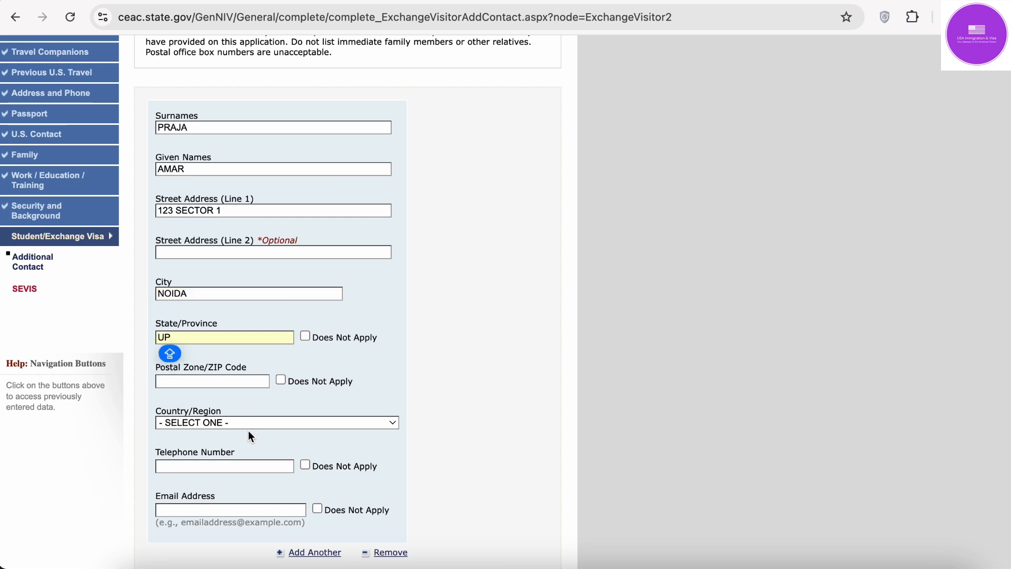
click(234, 381)
text(201301)
scroll(255, 389, down, 3)
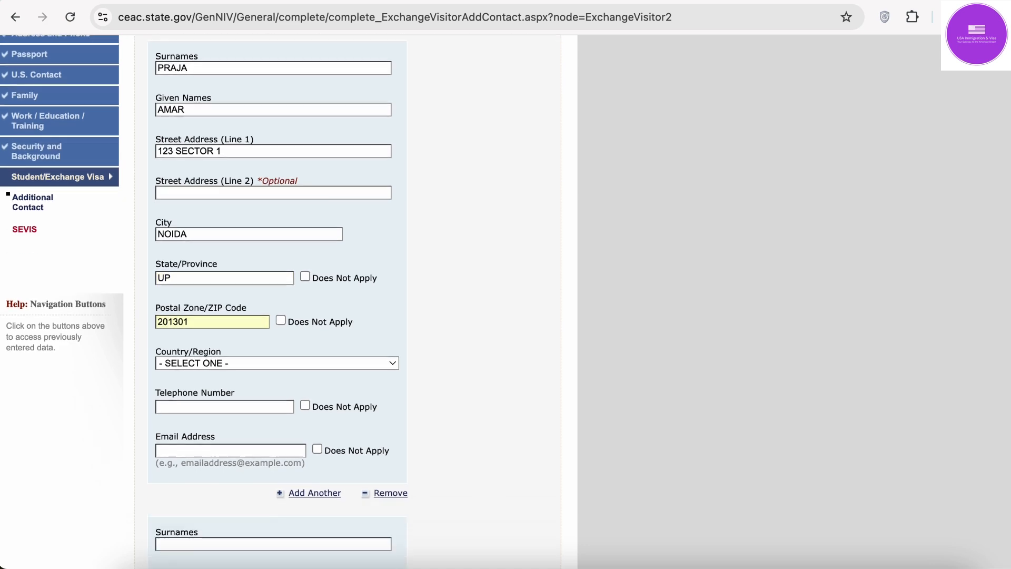
click(271, 348)
text(india)
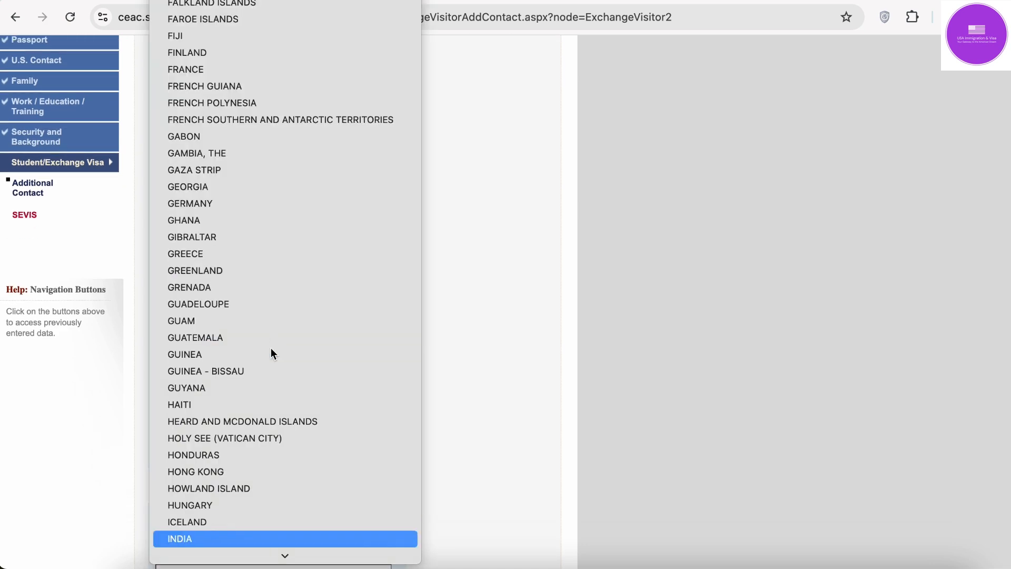
key(Return)
Step: Enter the first contact's telephone number and e-mail address
click(233, 390)
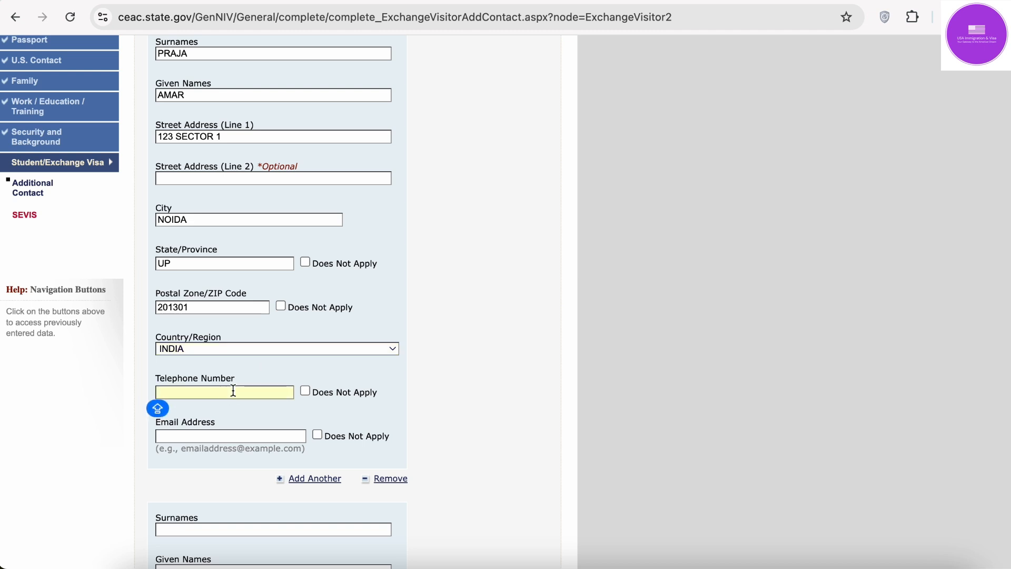
text(5555555555)
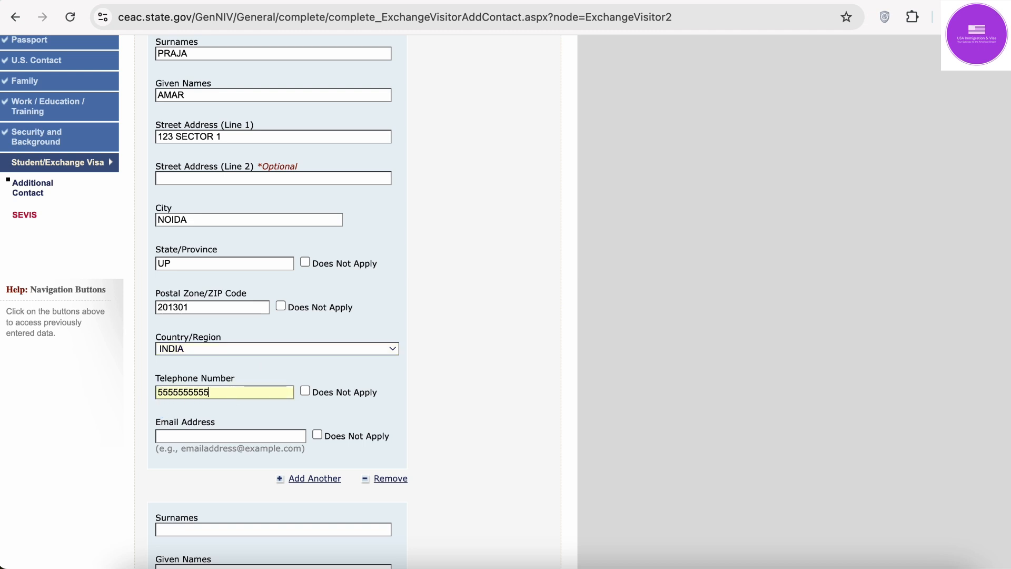
scroll(274, 316, down, 3)
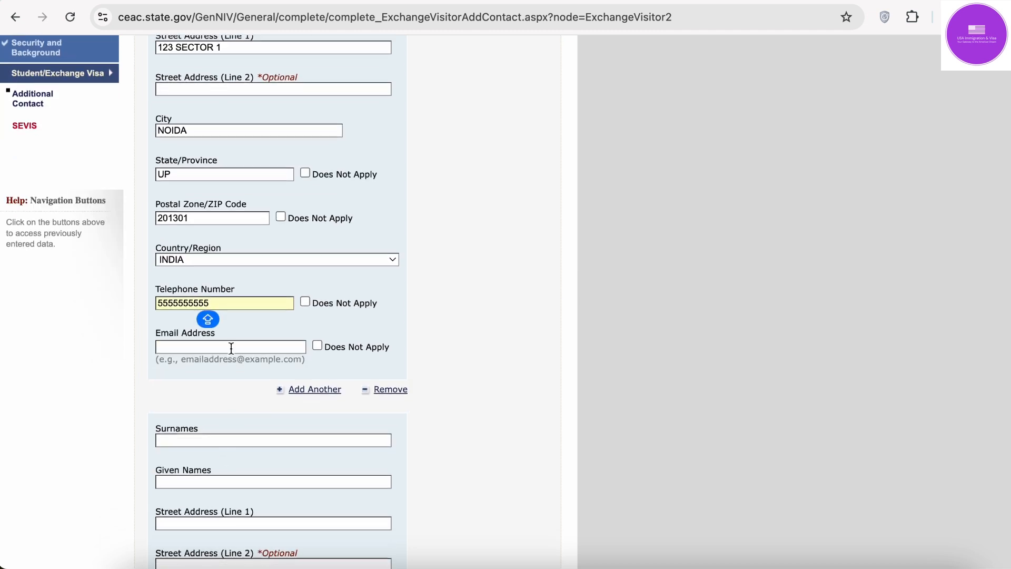
click(232, 347)
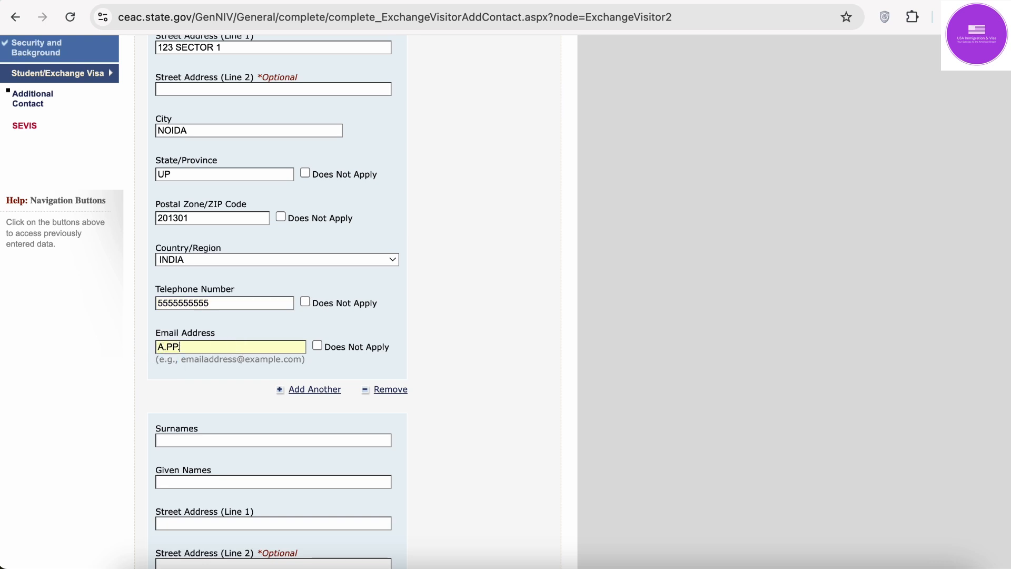
key(Caps_Lock)
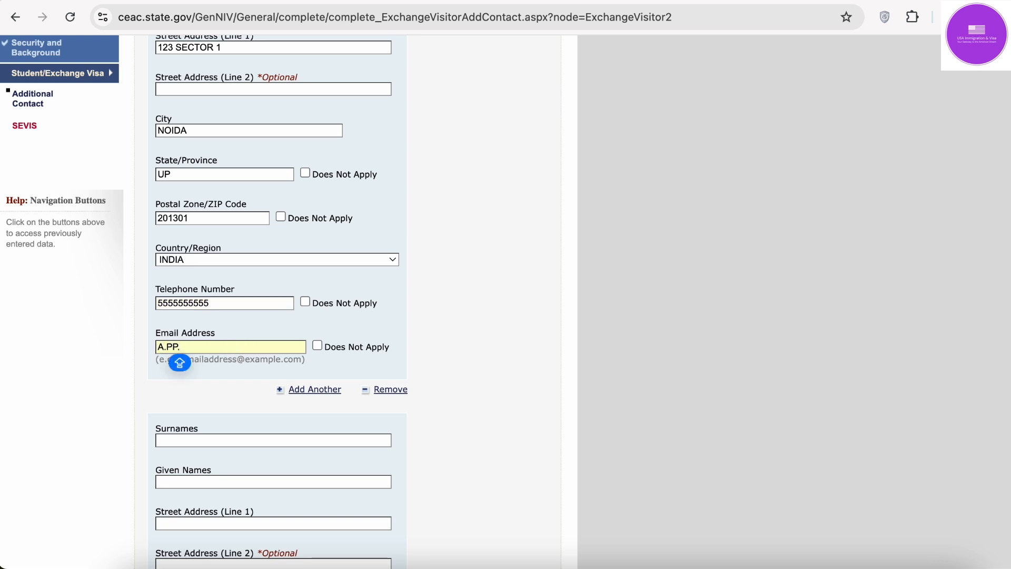
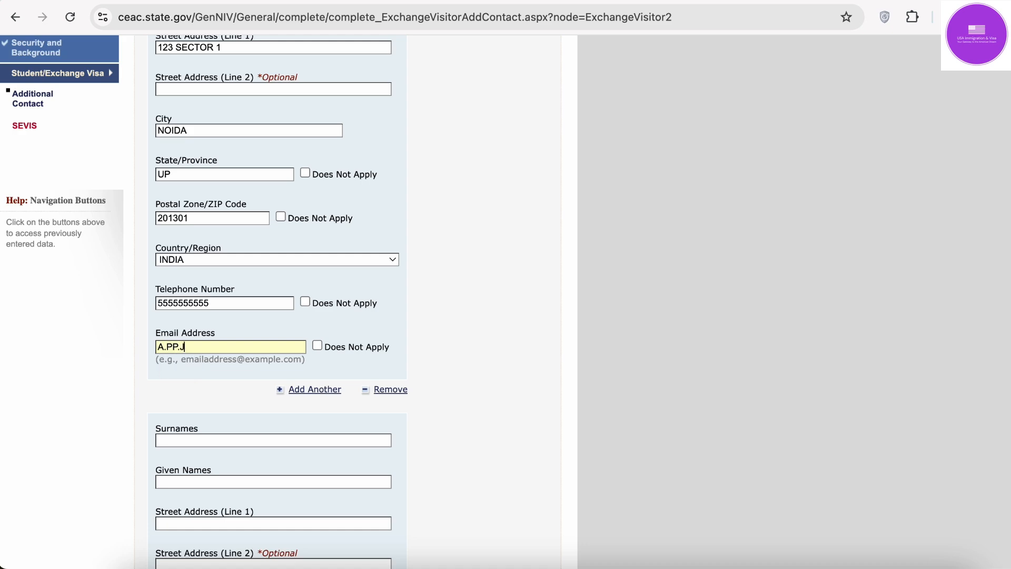
scroll(274, 300, down, 2)
scroll(274, 300, up, 4)
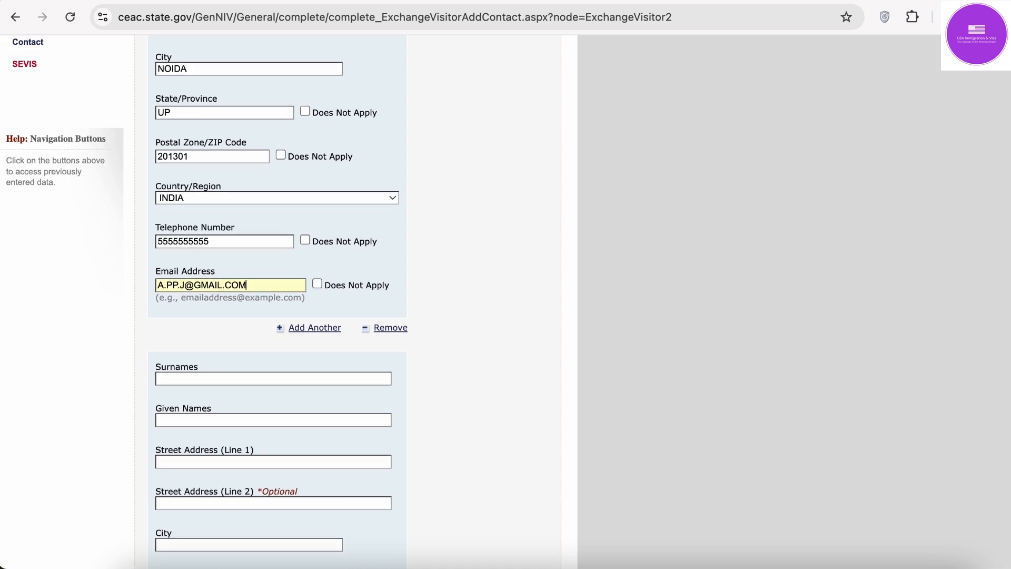
scroll(347, 300, up, 4)
scroll(232, 346, down, 5)
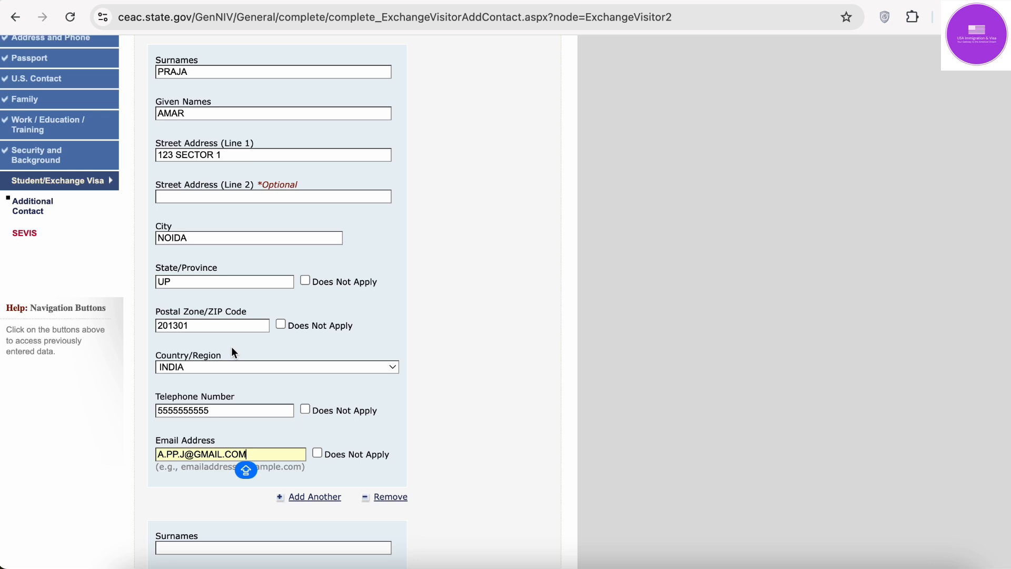
scroll(231, 352, down, 8)
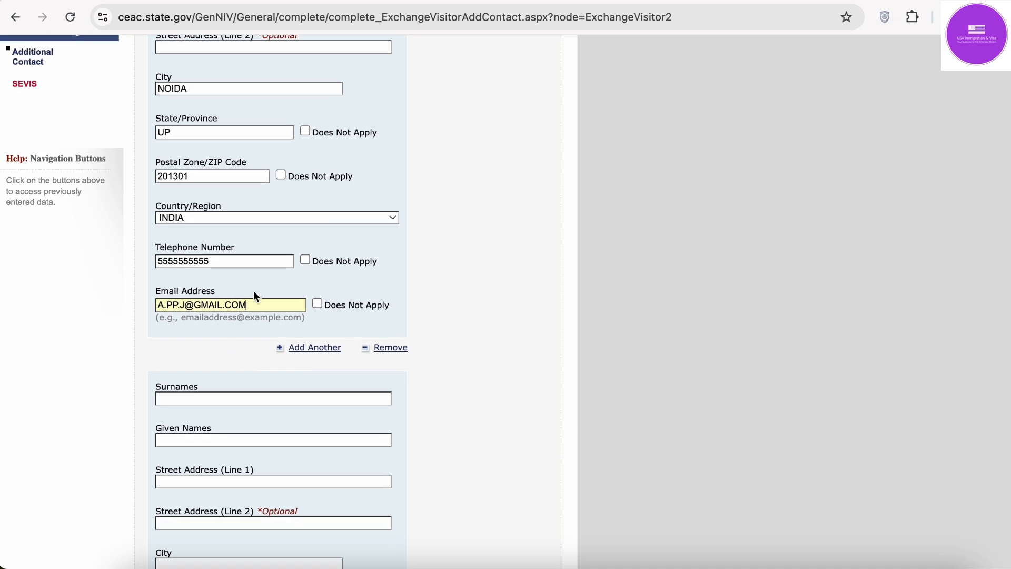
click(231, 322)
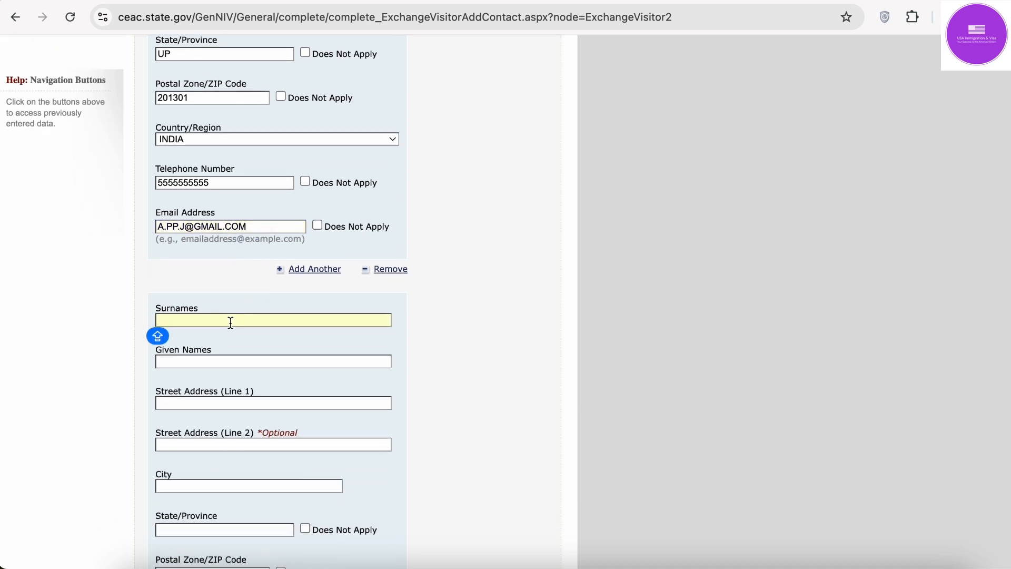
Step: Enter the second contact's surname, street address, city and state, fixing typos
text(PRINC)
key(BackSpace)
key(BackSpace)
key(BackSpace)
text(KUM)
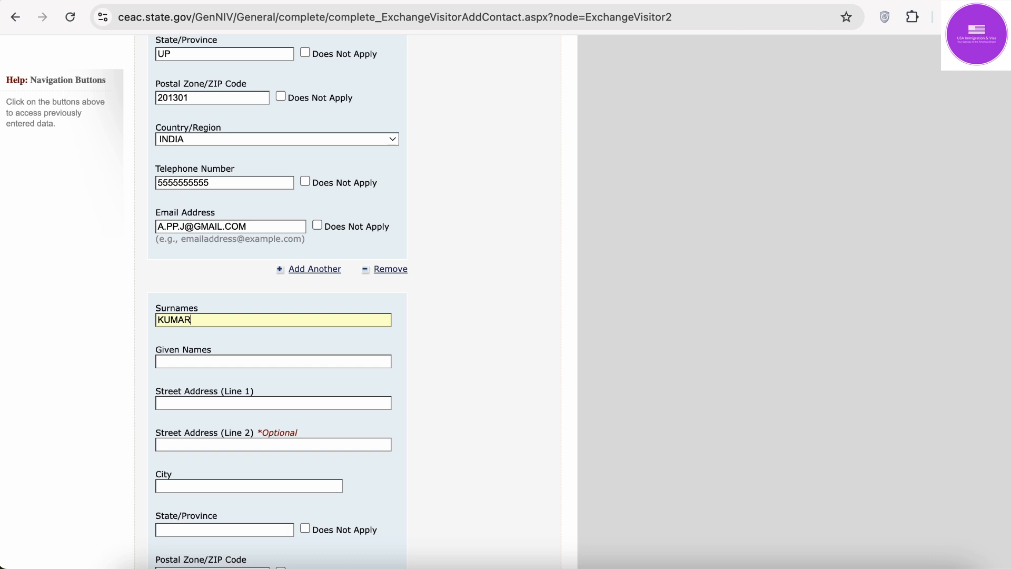
text(PRINCE)
scroll(230, 336, down, 5)
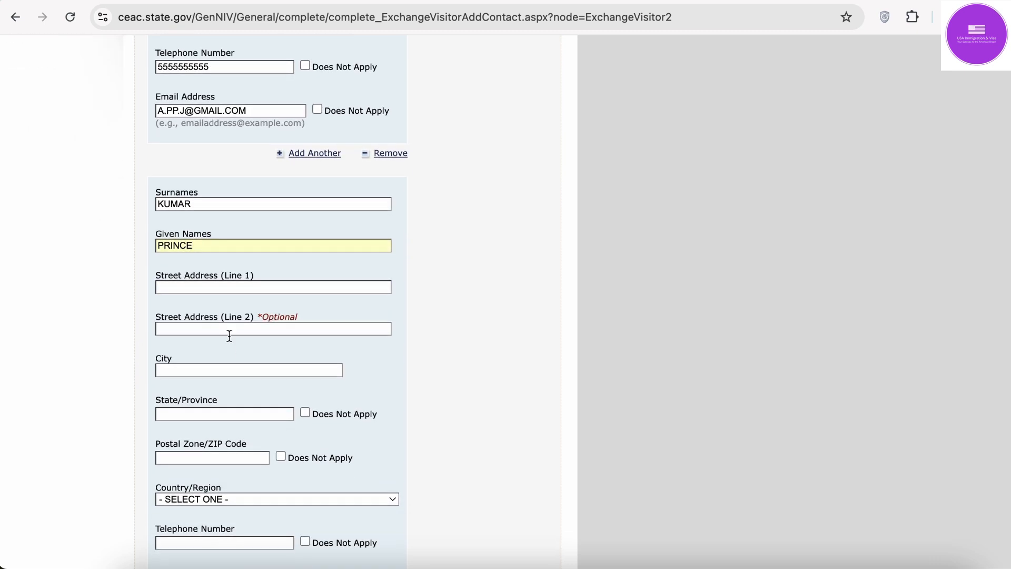
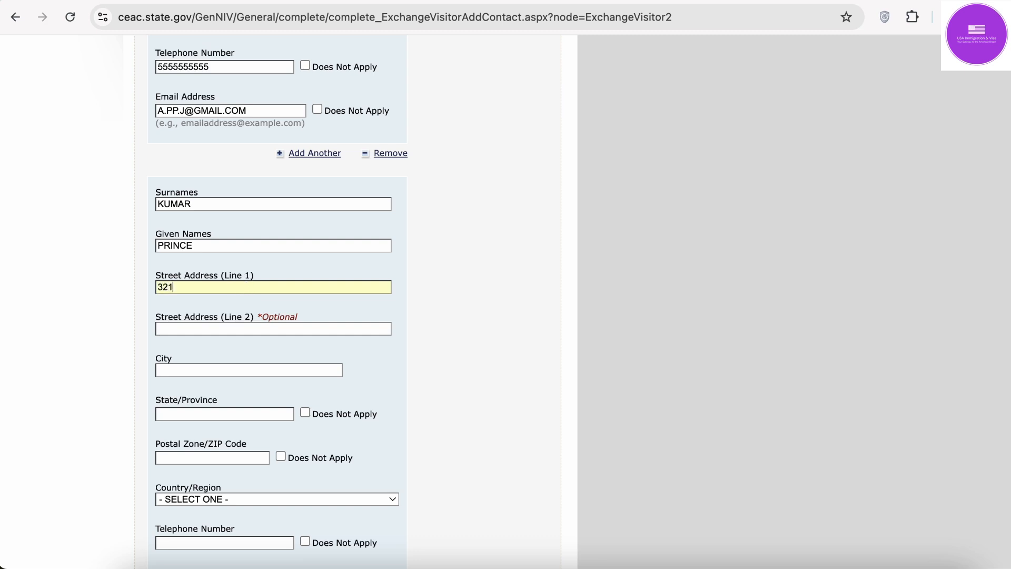
key(Caps_Lock)
key(Tab)
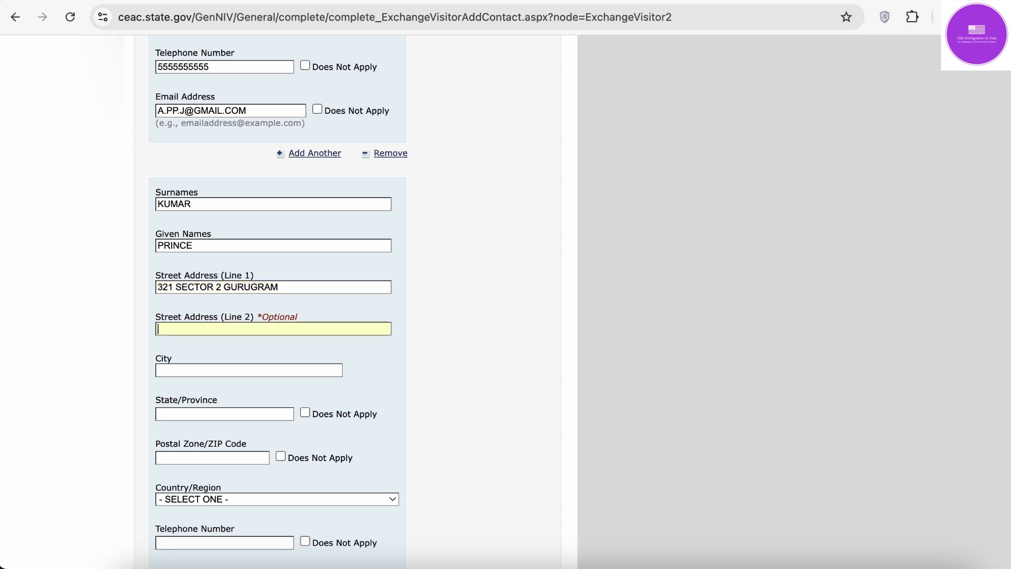
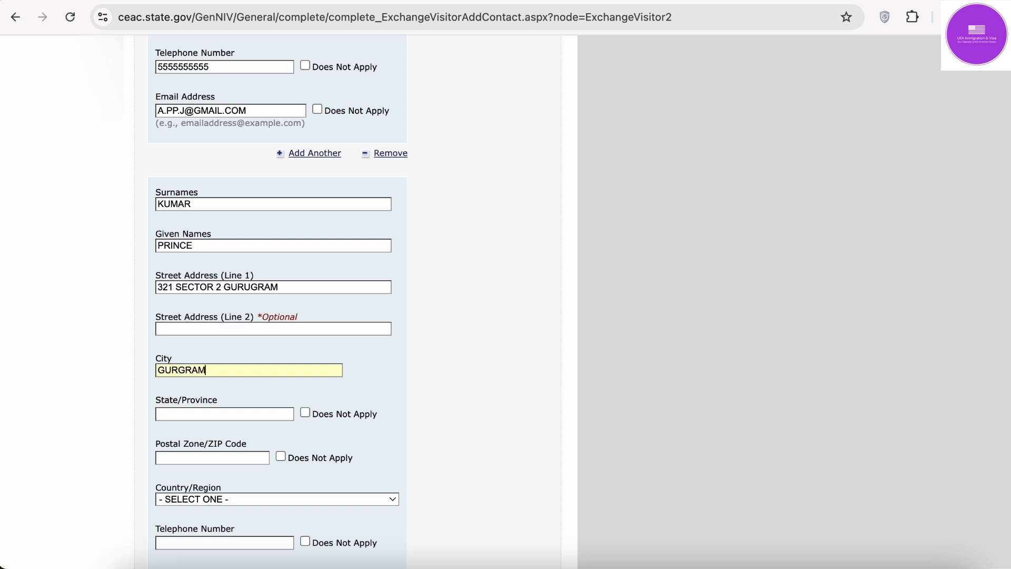
key(Tab)
Step: Add the second contact's postal code and choose INDIA as the country
scroll(348, 300, down, 3)
click(201, 336)
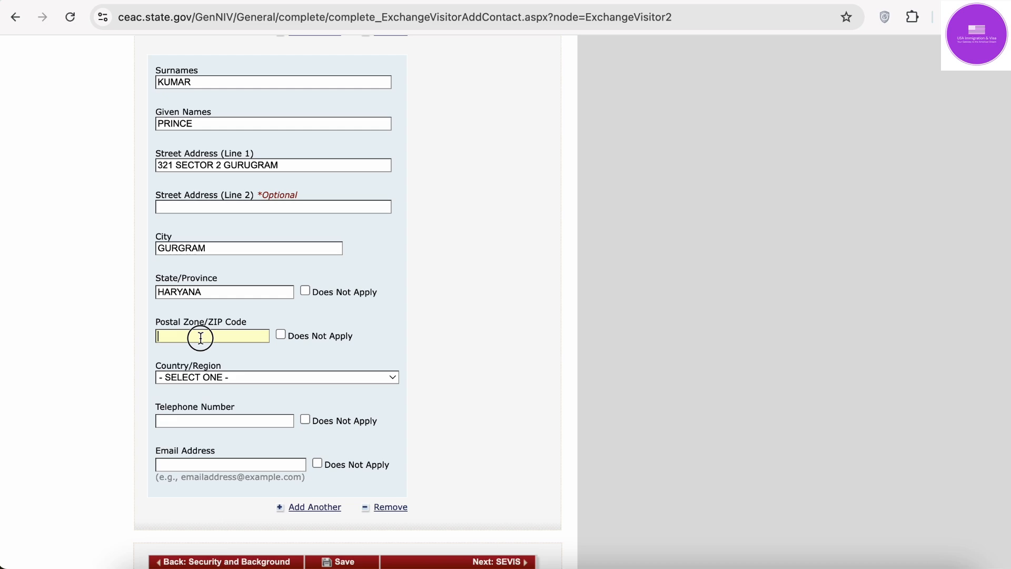
text(122001)
click(246, 381)
text(india)
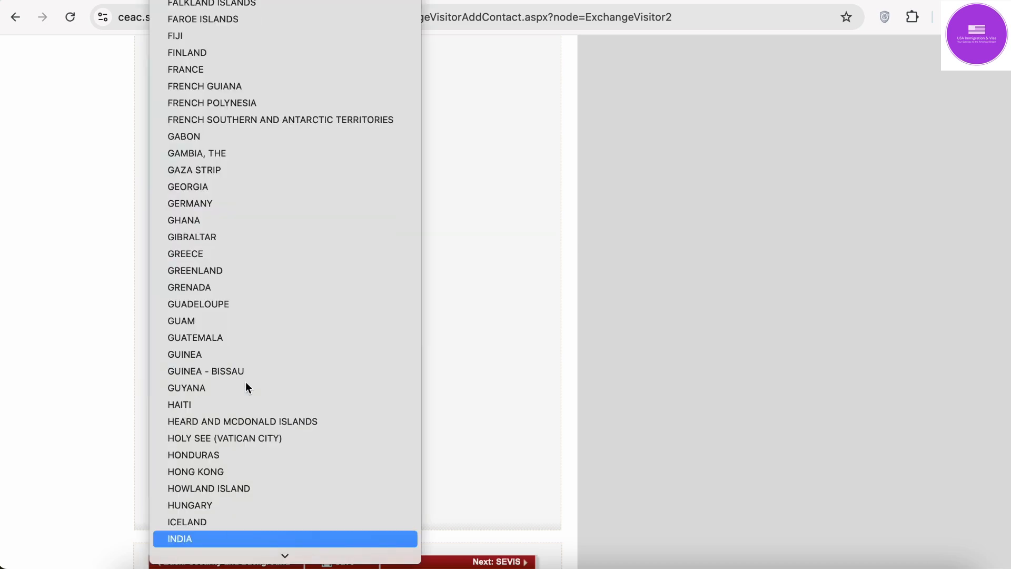
key(Return)
Step: Enter the second contact's telephone number and e-mail address, then save the form
click(239, 420)
text(44)
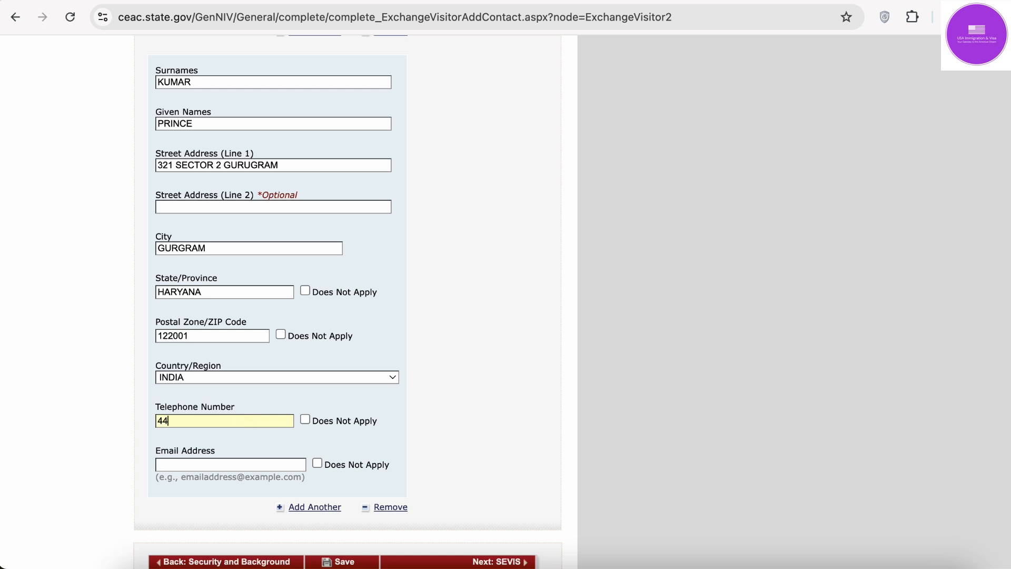
text(444444444444)
click(235, 466)
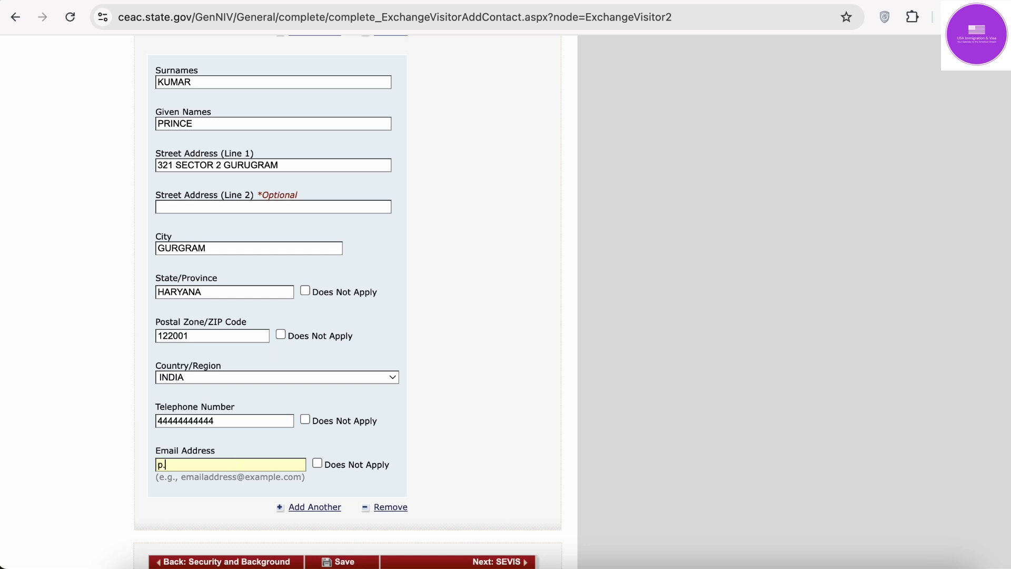
scroll(326, 420, down, 3)
scroll(358, 87, up, 8)
scroll(358, 87, down, 6)
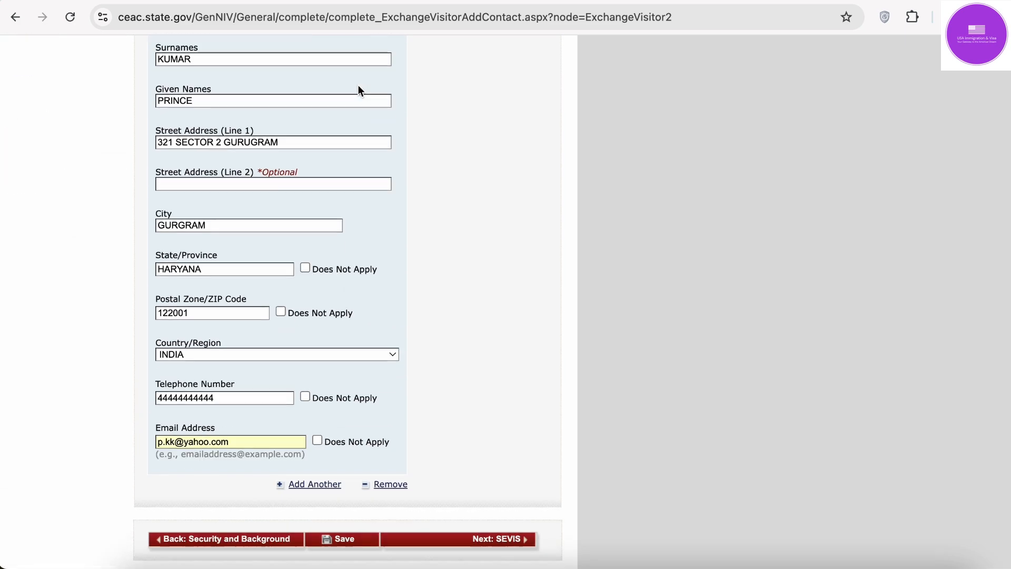
scroll(358, 84, down, 2)
click(340, 458)
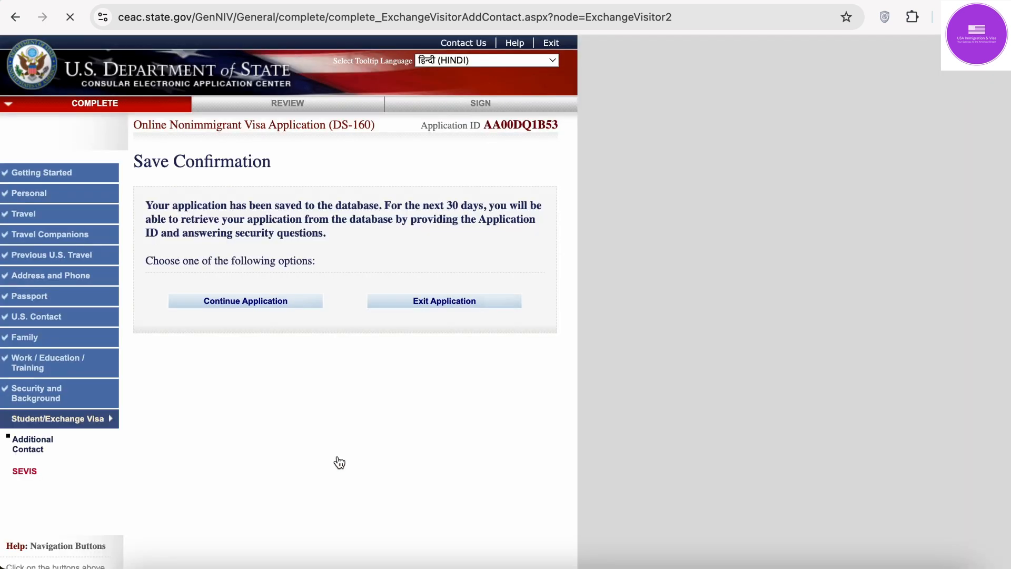
Step: Continue the application after the save confirmation and advance to the SEVIS Information page
click(274, 305)
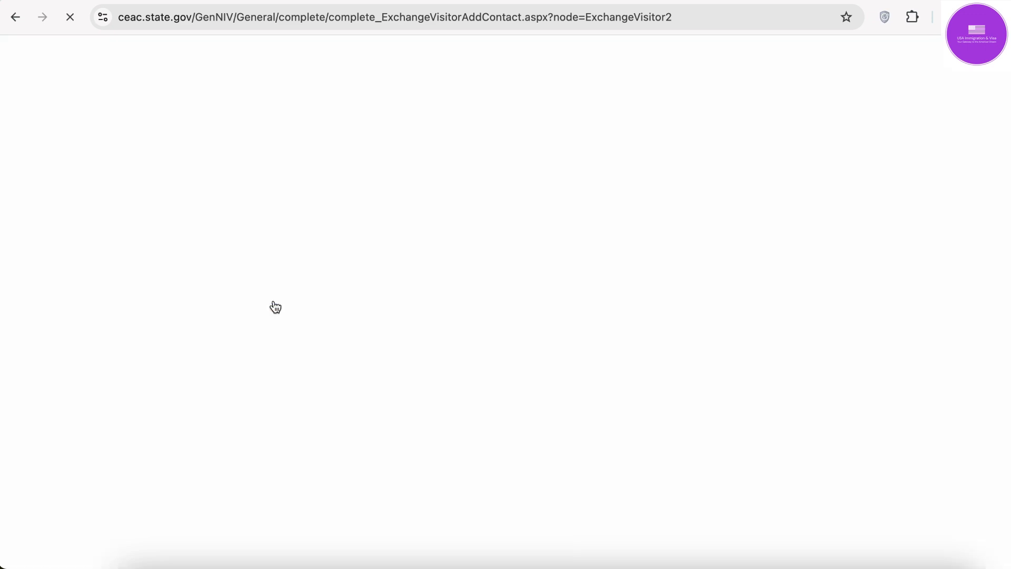
scroll(275, 307, down, 10)
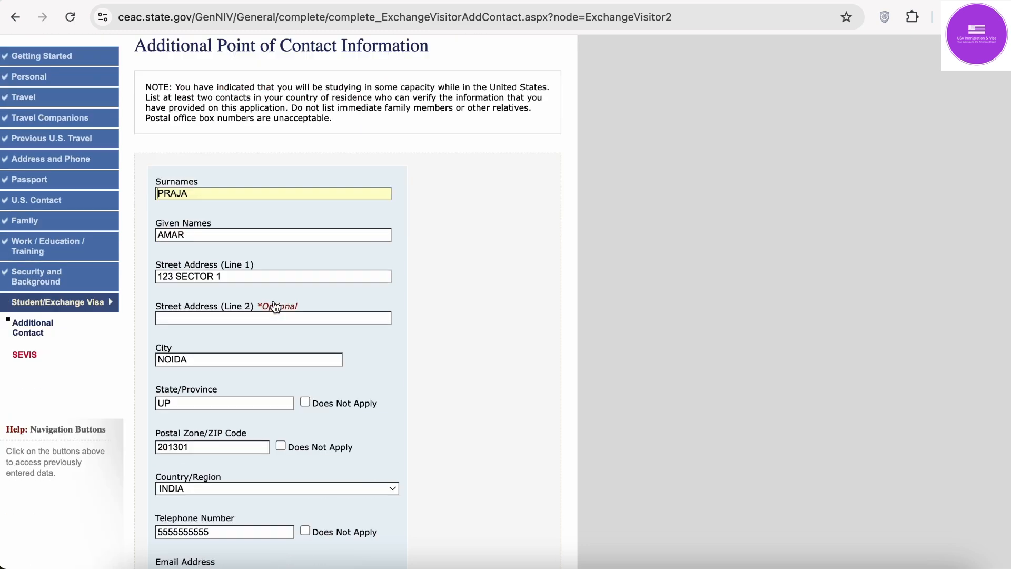
scroll(275, 307, down, 2)
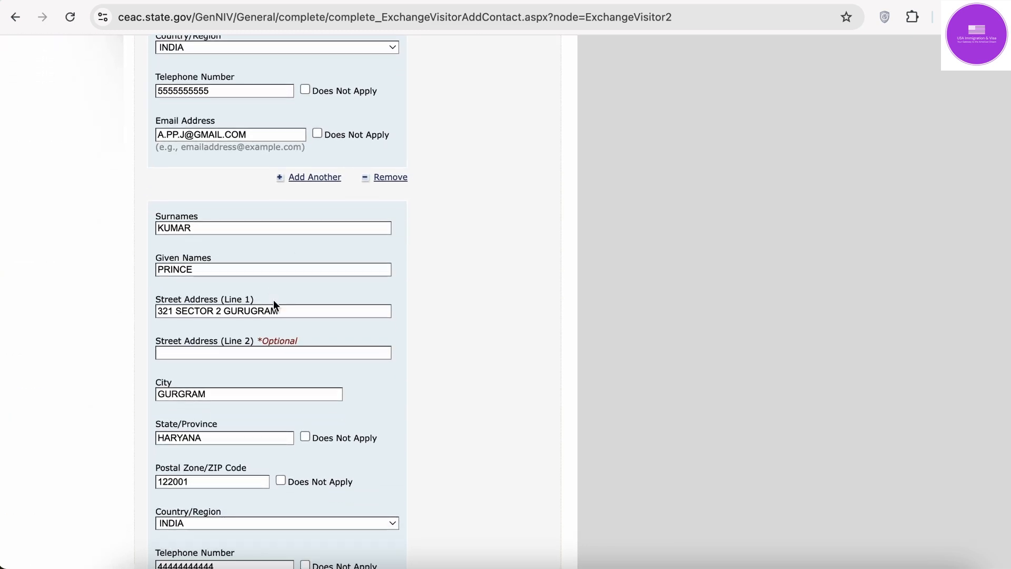
scroll(365, 402, down, 1)
scroll(364, 402, up, 20)
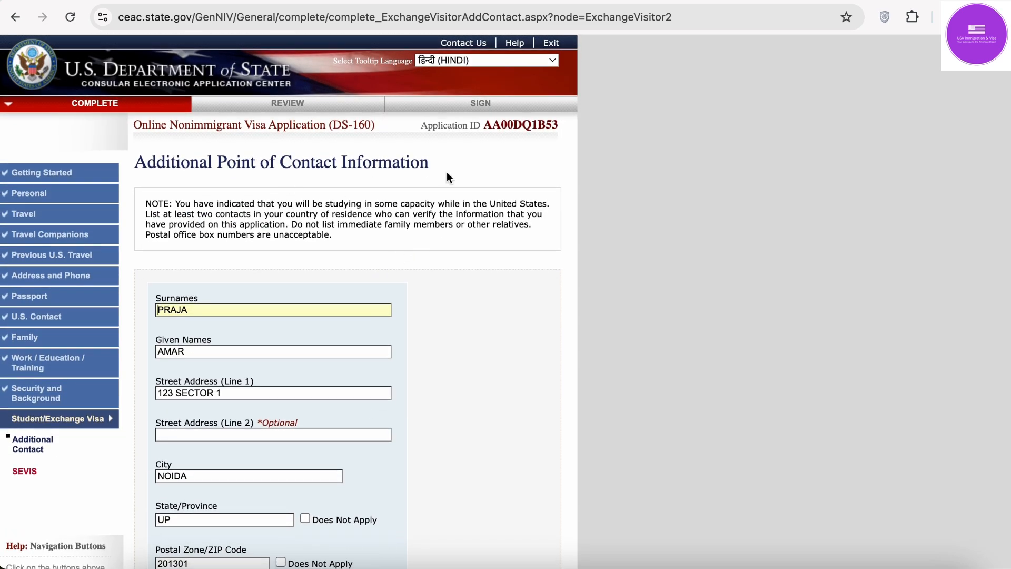
scroll(473, 438, down, 20)
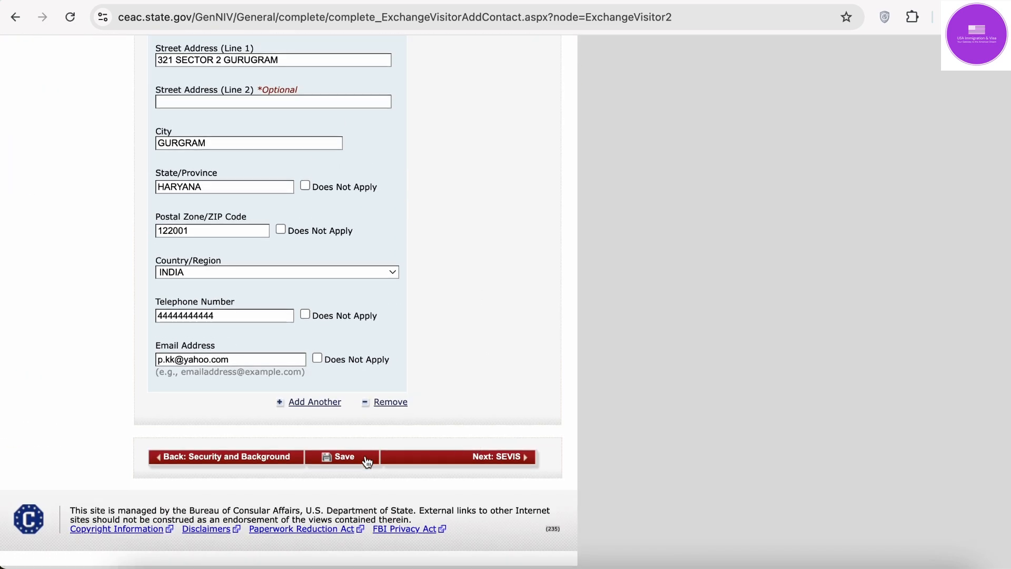
click(518, 465)
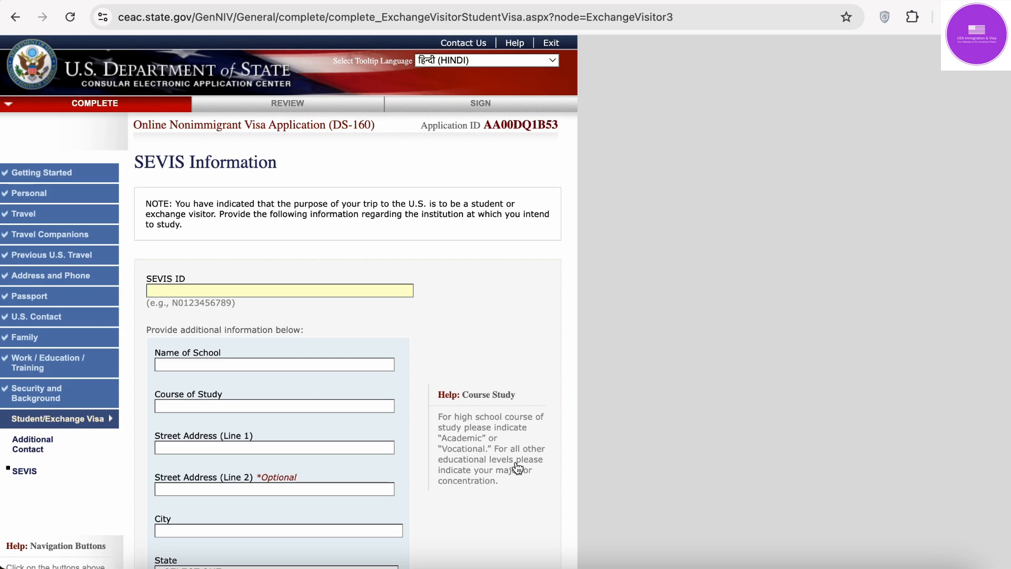
Step: Locate the SEVIS ID on the I-20 PDF in Acrobat
scroll(517, 467, down, 3)
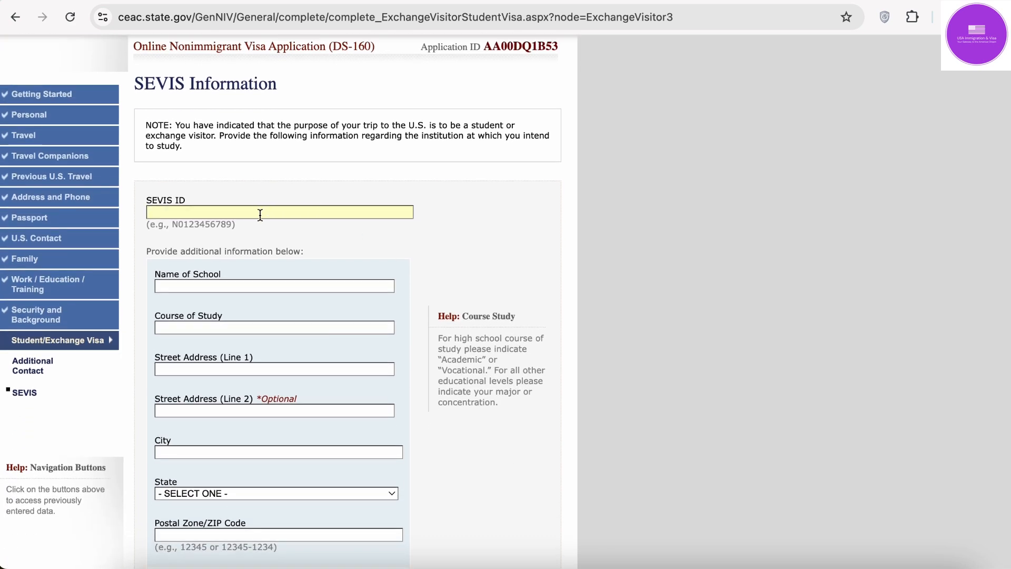
click(202, 210)
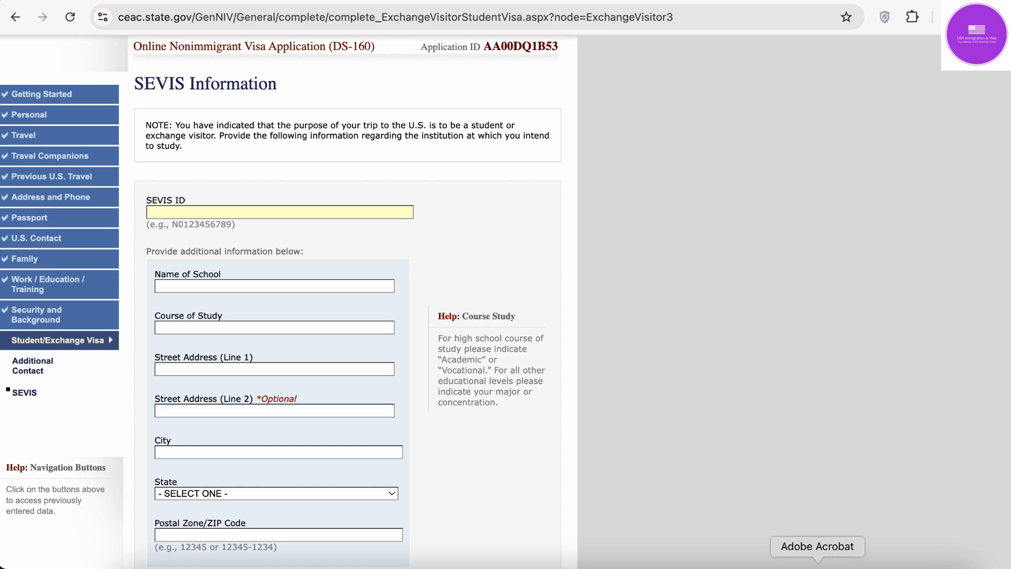
click(818, 566)
scroll(495, 128, up, 3)
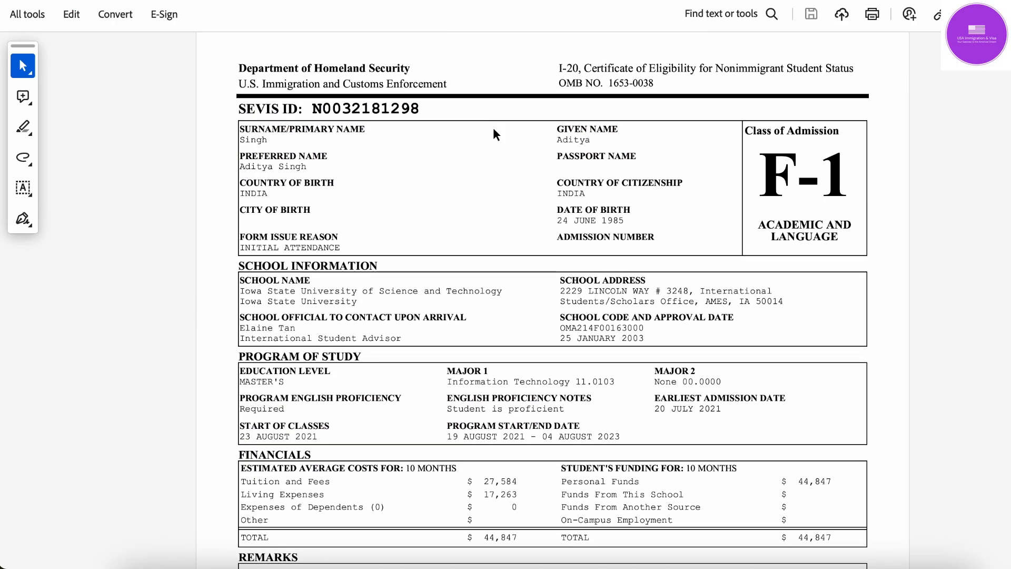
click(313, 110)
drag(314, 110, 384, 112)
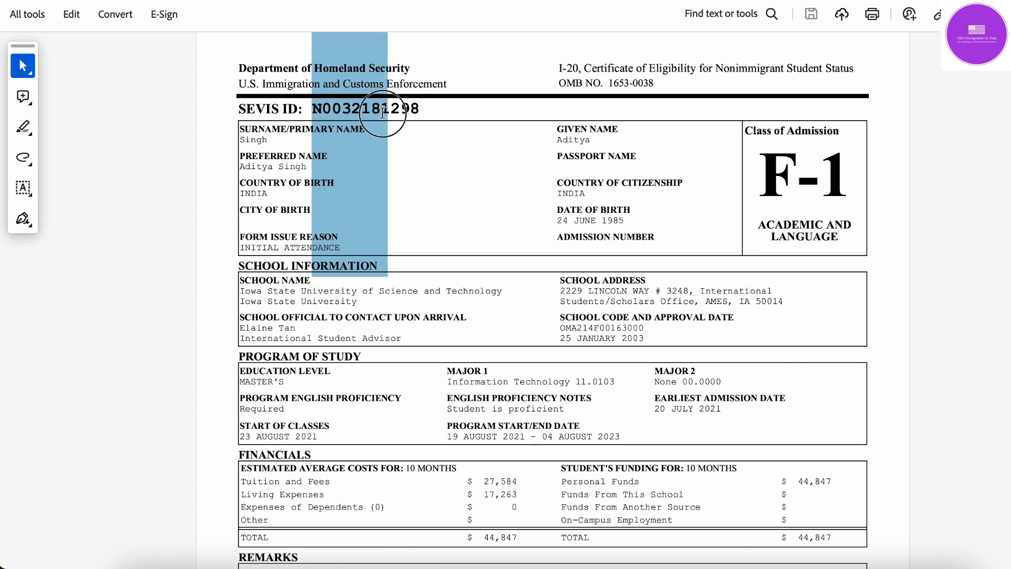
scroll(383, 113, up, 1)
click(443, 142)
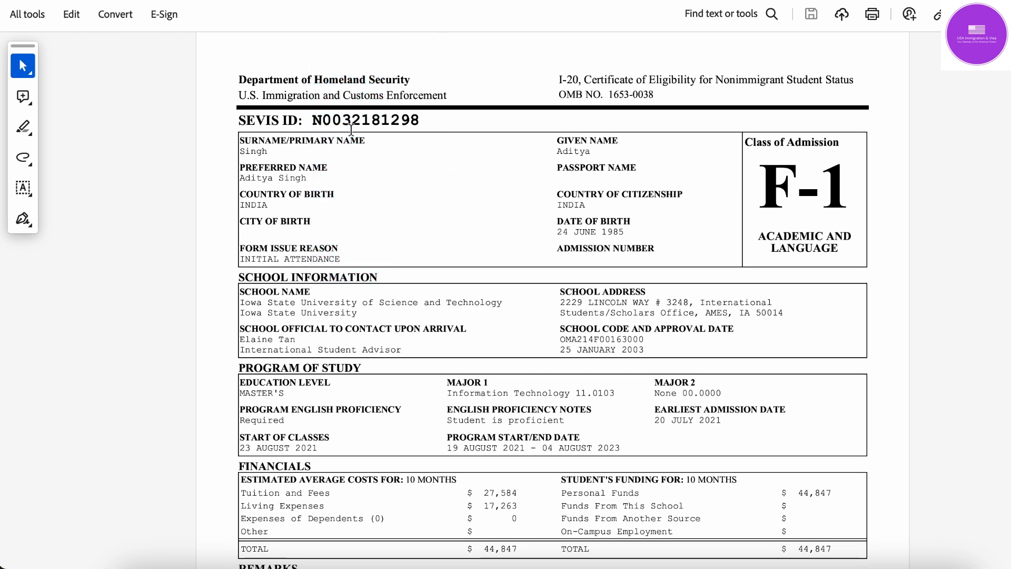
click(382, 179)
Step: Type the I-20's SEVIS ID into the DS-160 SEVIS ID field, rechecking the last digits
click(764, 559)
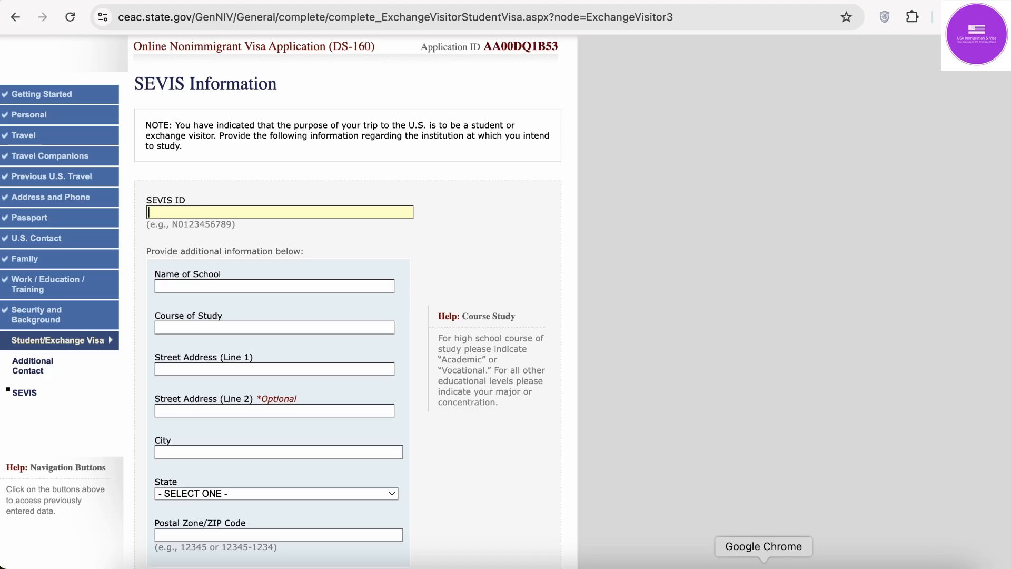
click(149, 223)
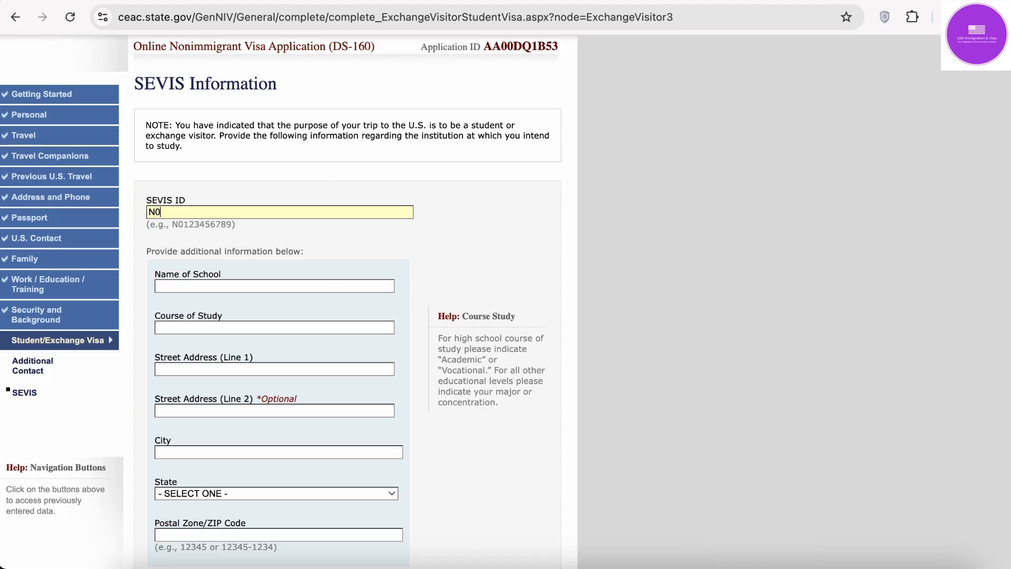
click(848, 560)
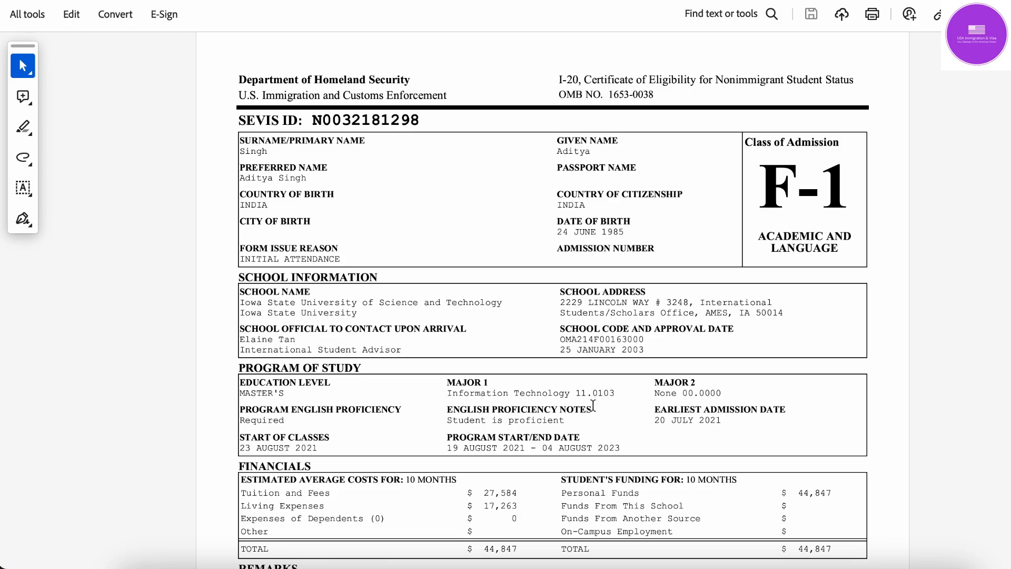
click(764, 565)
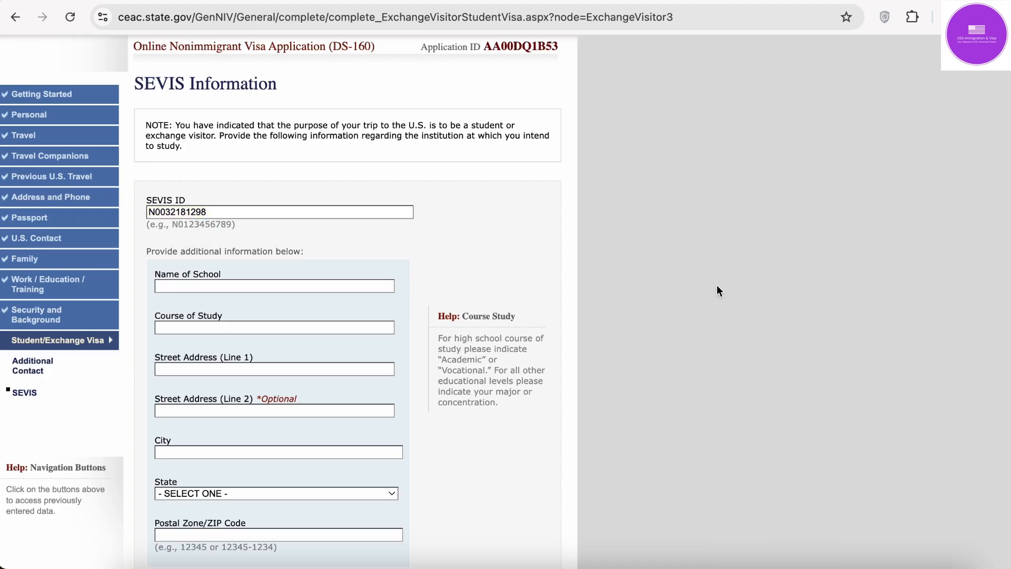
scroll(717, 285, down, 3)
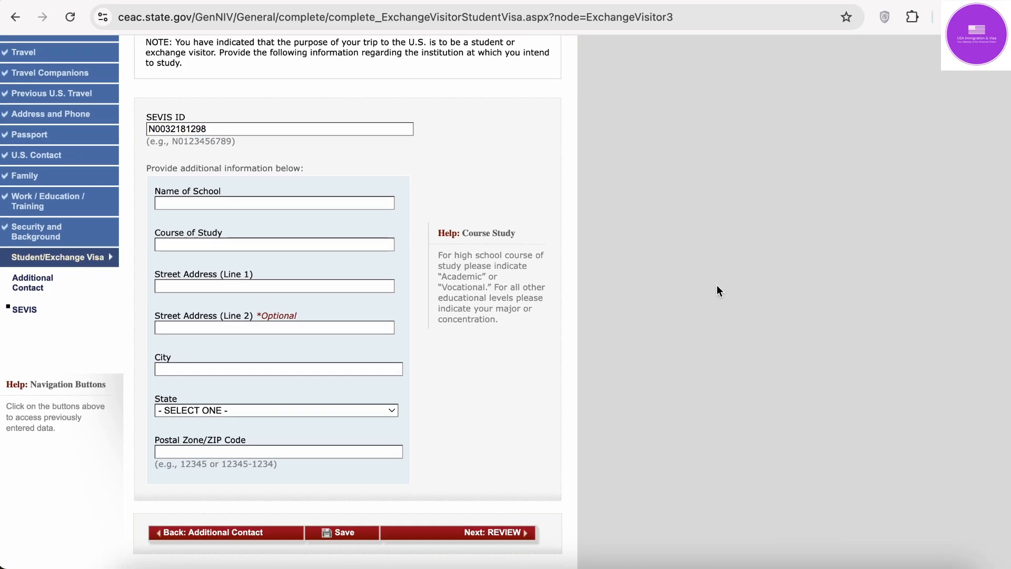
click(298, 204)
Step: Enter IOWA STATE UNIVERSITY OF SCIENCE & TECHNOLOGY as the school name, checked against the I-20
text(IOWA STATE )
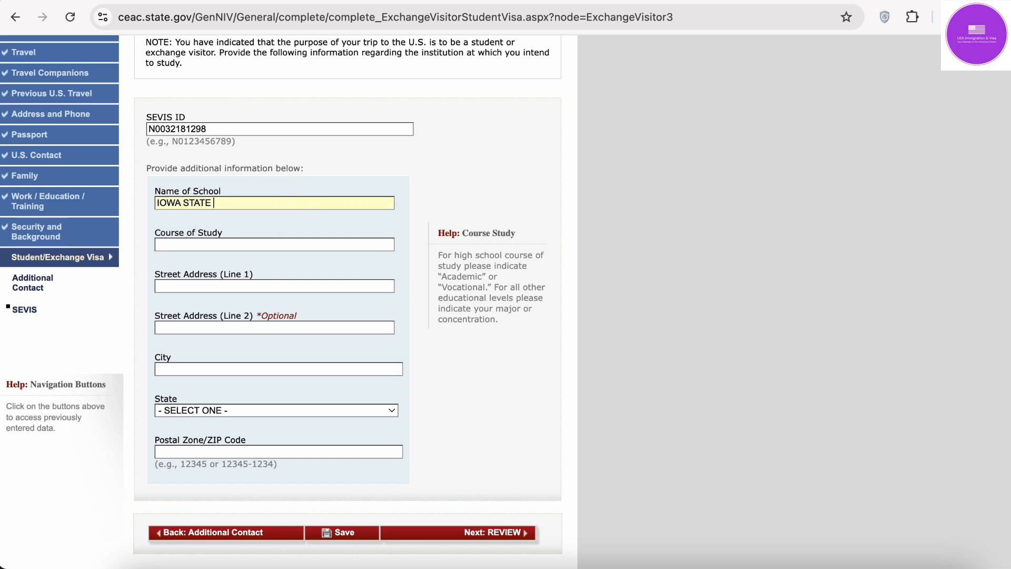
text(UNIVERSITY)
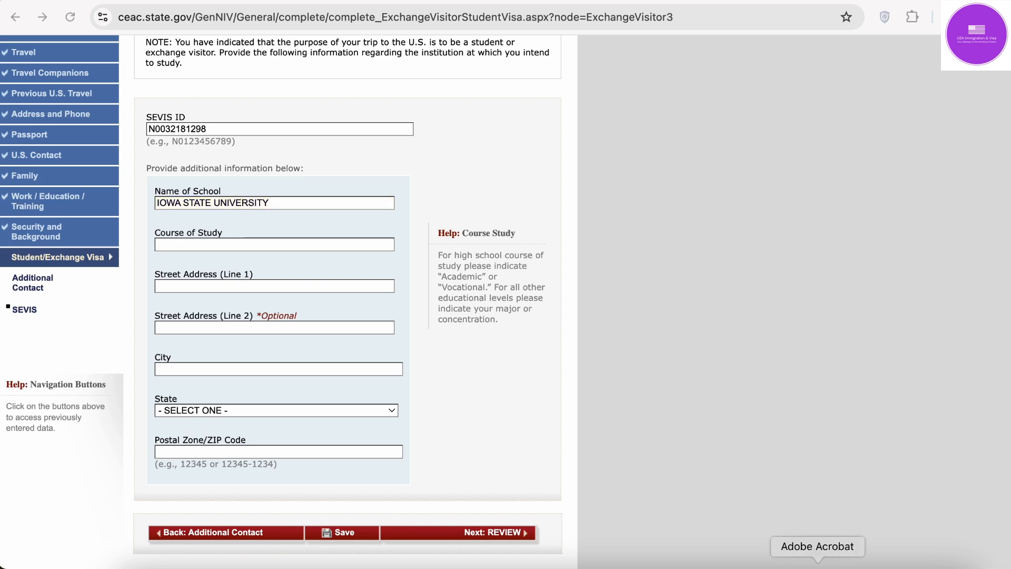
click(817, 565)
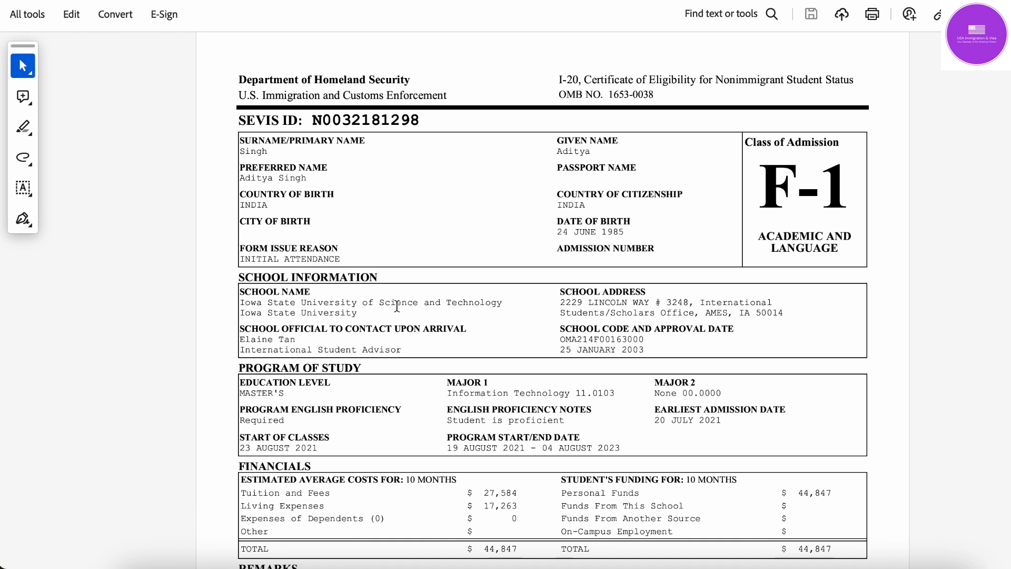
click(764, 564)
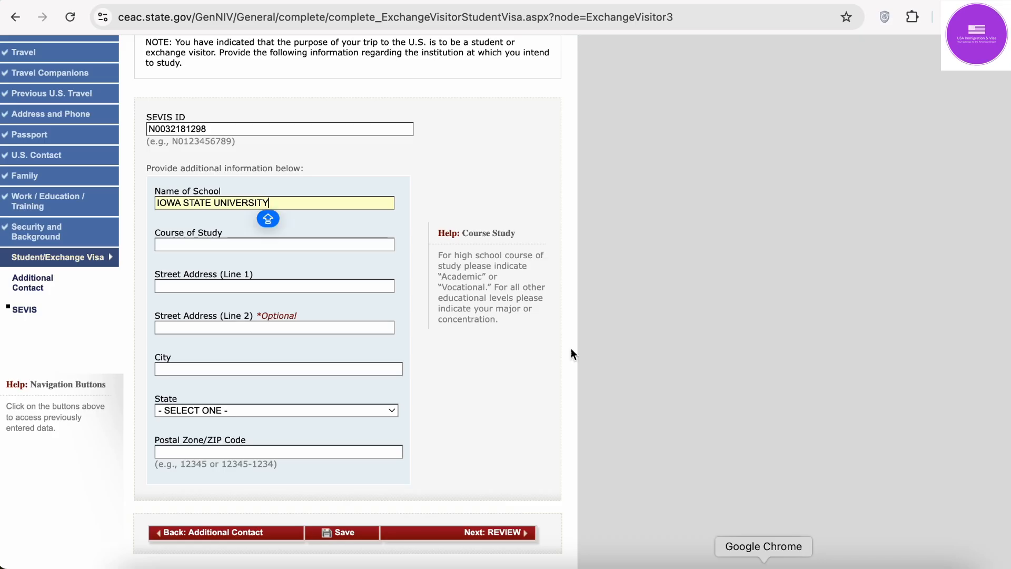
text(OF S)
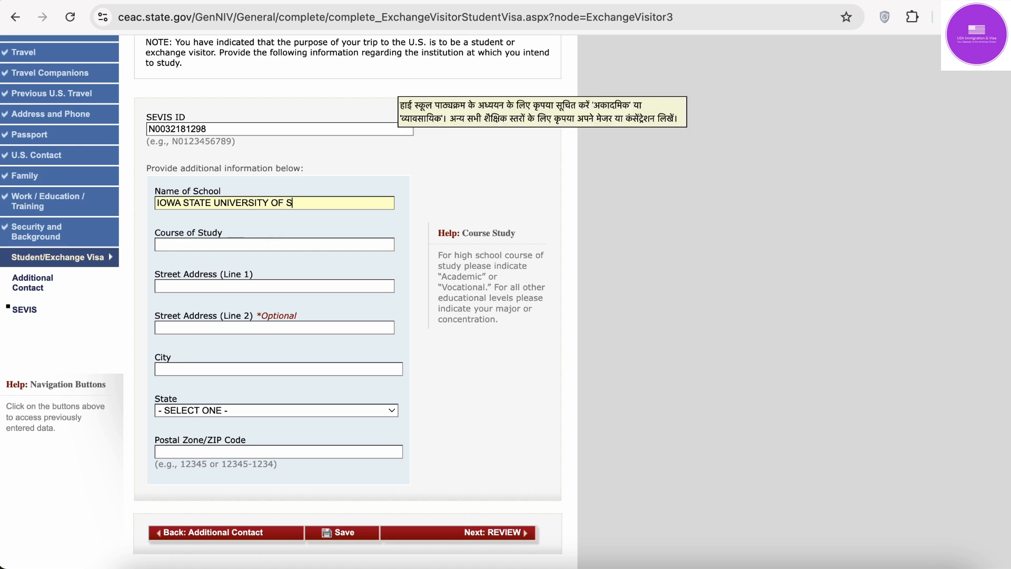
text(CIENCE)
key(Caps_Lock)
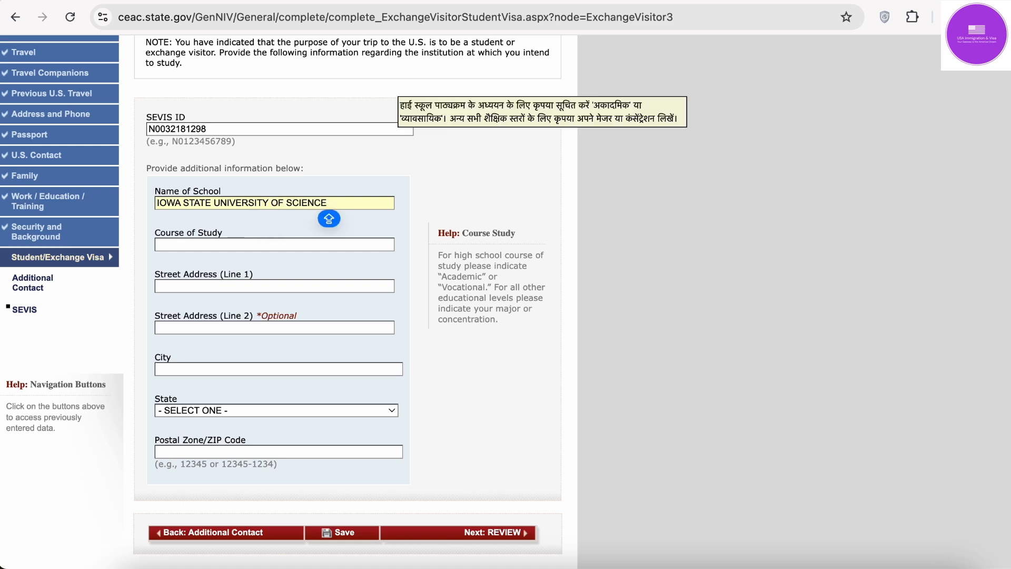
text(& T)
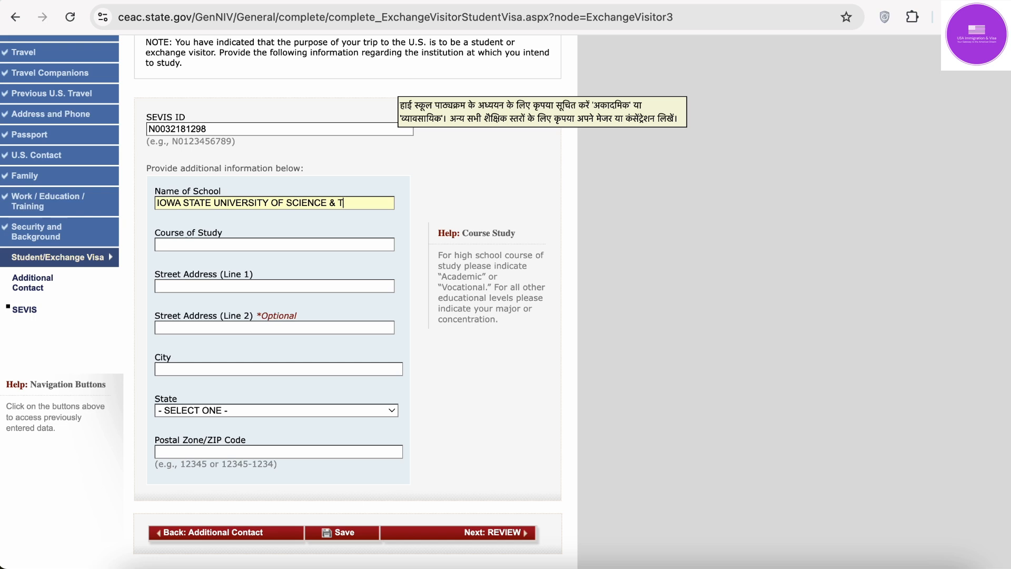
text(ECHNOL)
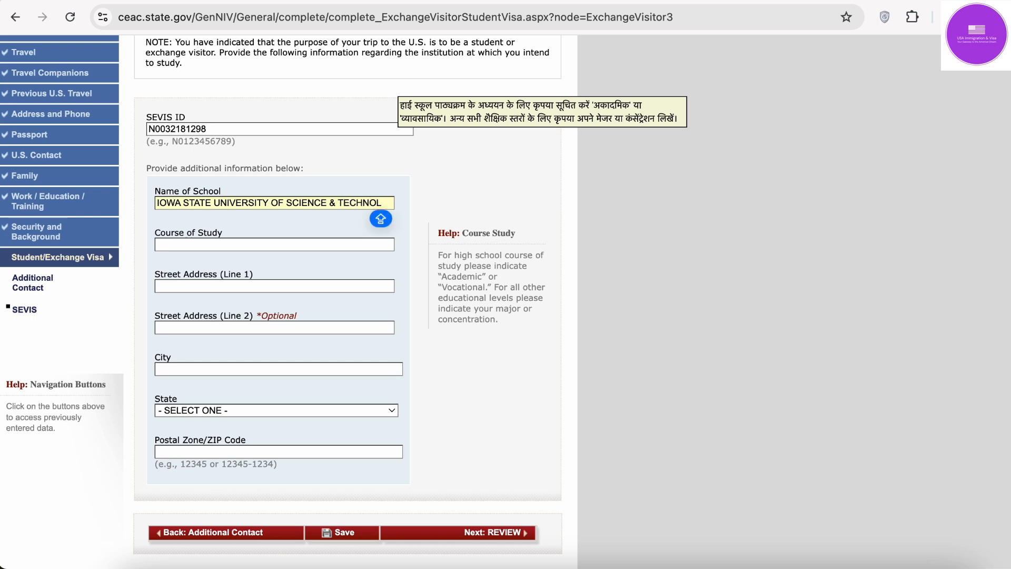
text(OGY)
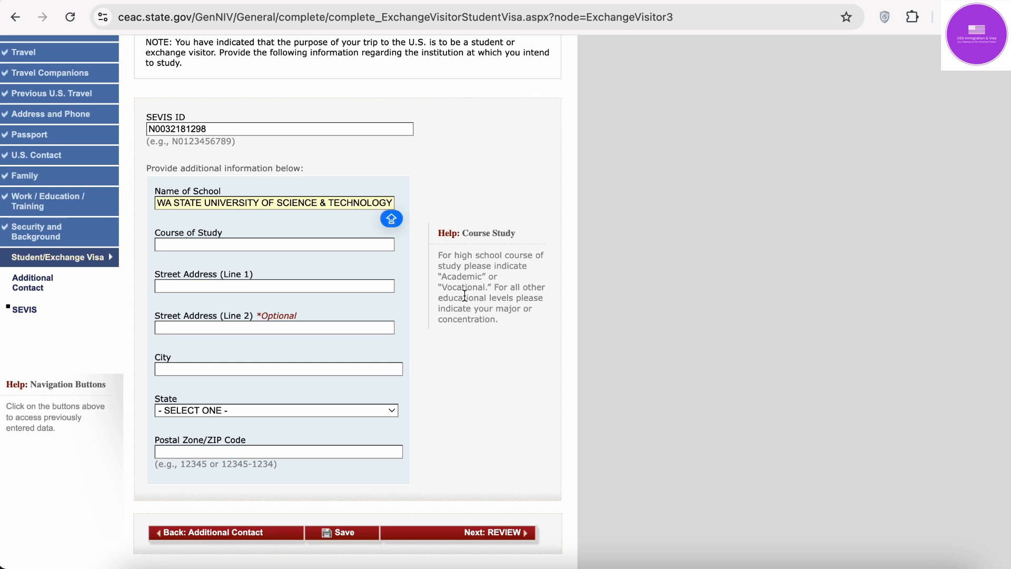
click(267, 244)
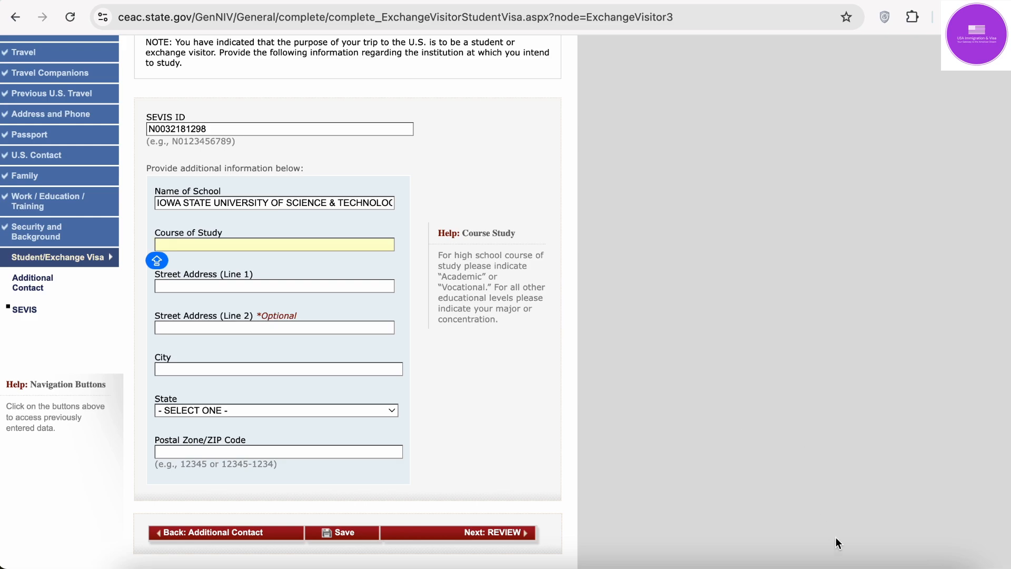
click(818, 562)
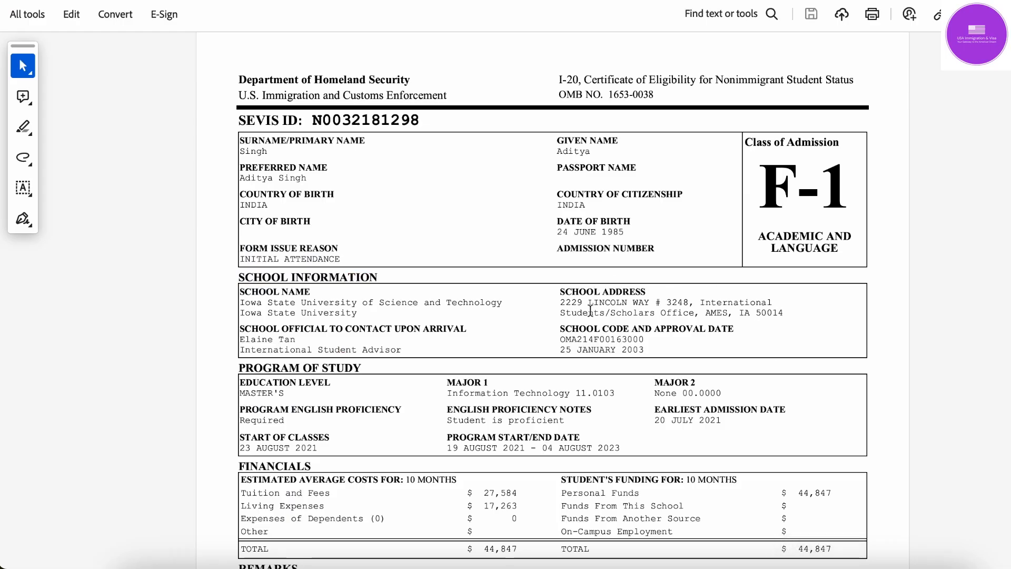
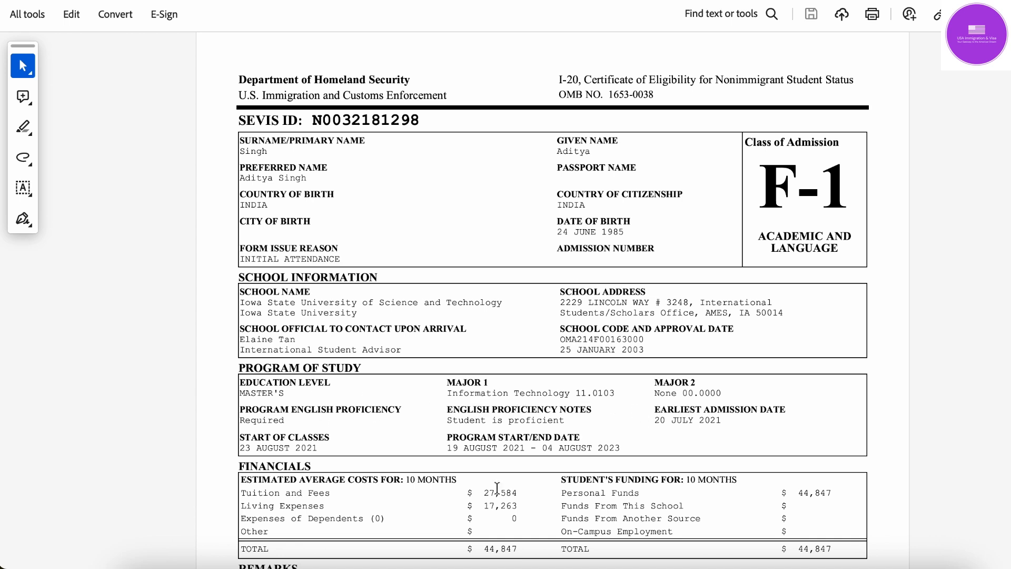
Step: Enter MASTERS IN INFORMATION TECHNOLOGY as the course of study, spelling out the MS abbreviation
click(762, 568)
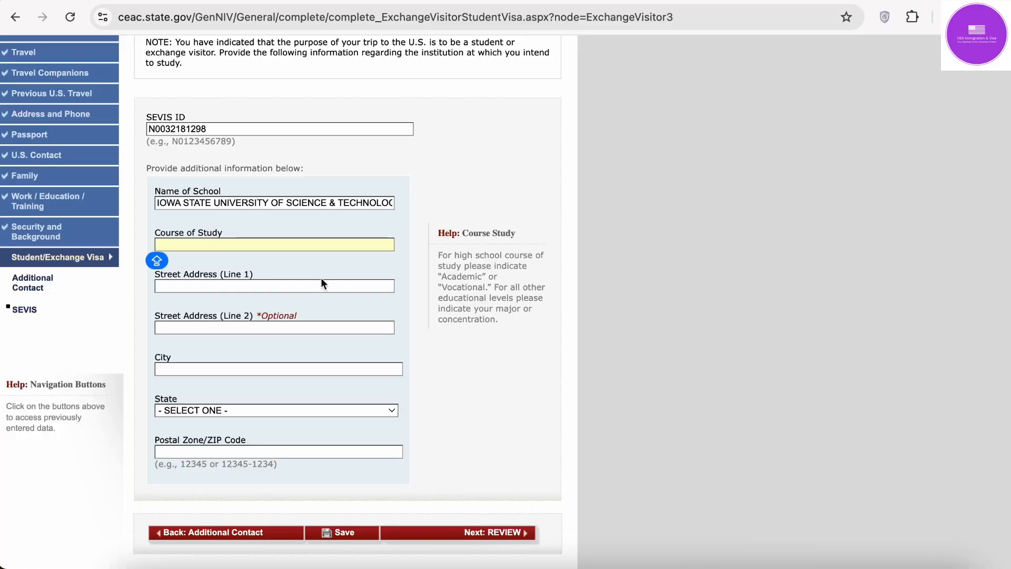
text(MS )
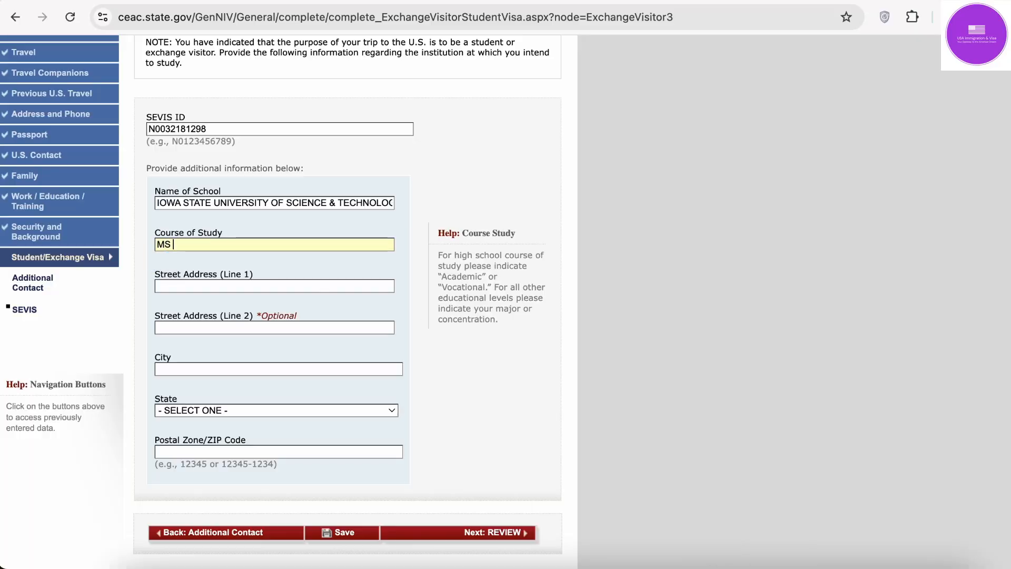
text(IN INFORMAT)
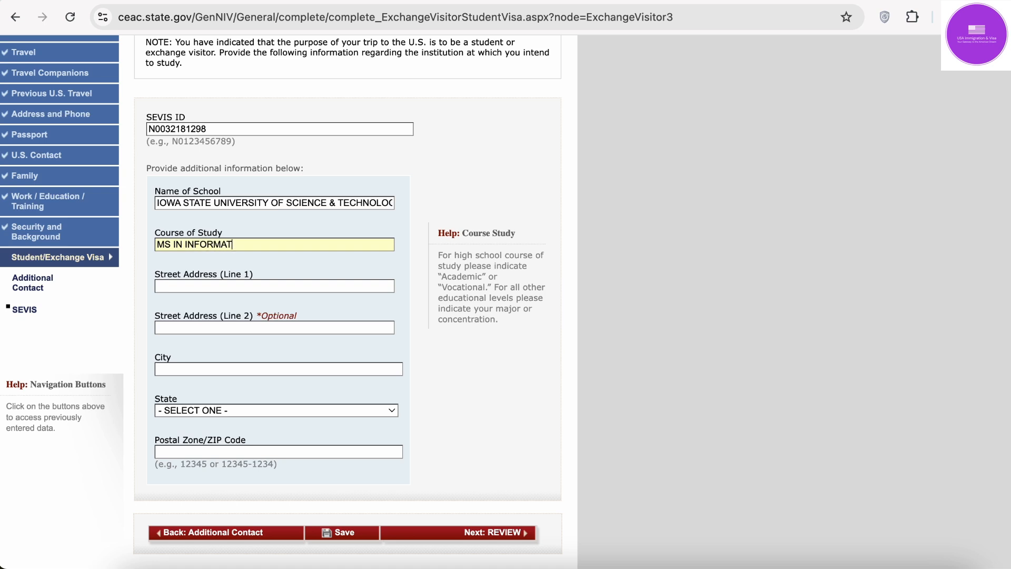
text(ION TECHNOLOGY)
key(BackSpace)
text(ASTE)
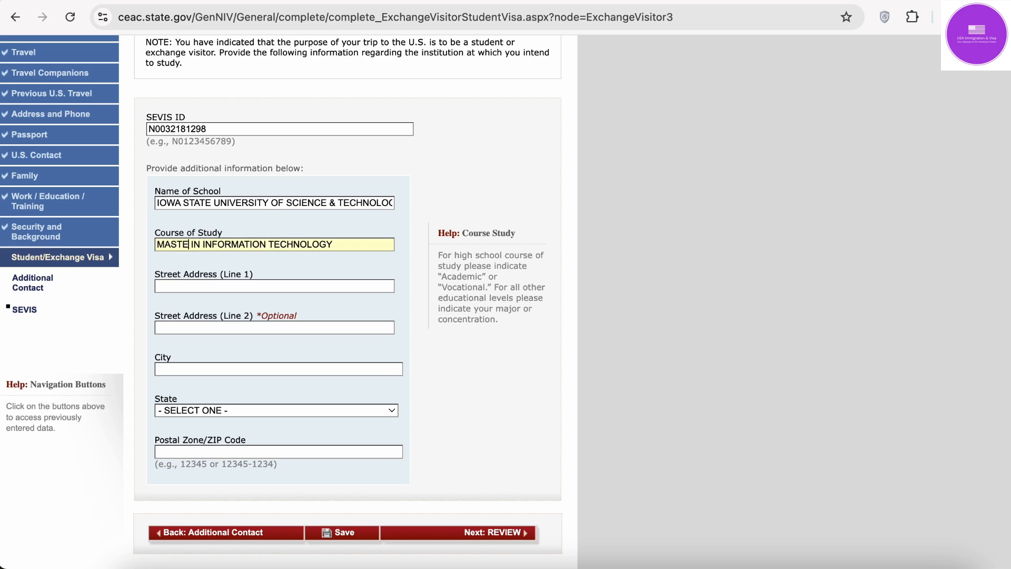
text(RS)
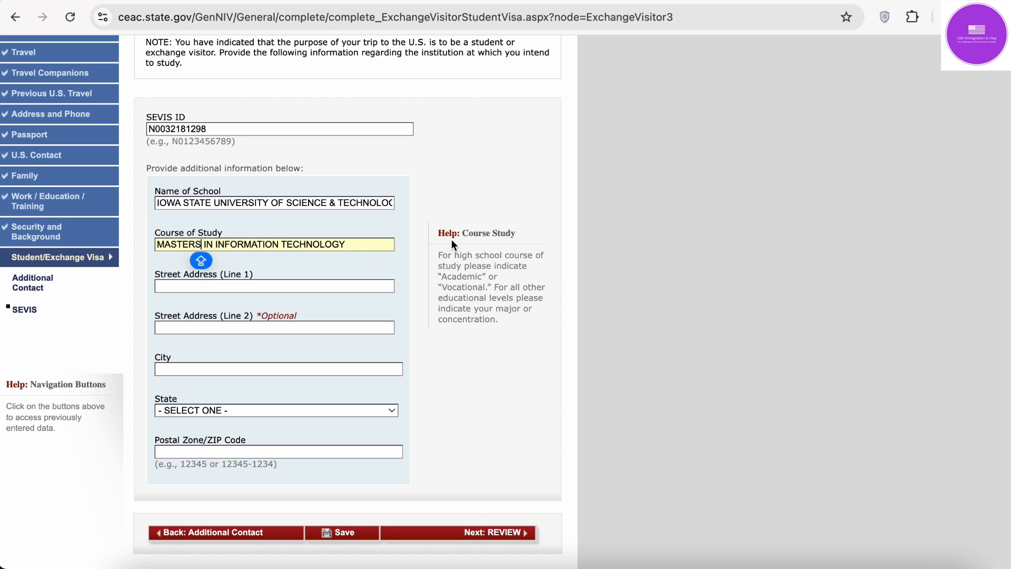
click(631, 284)
scroll(631, 283, down, 3)
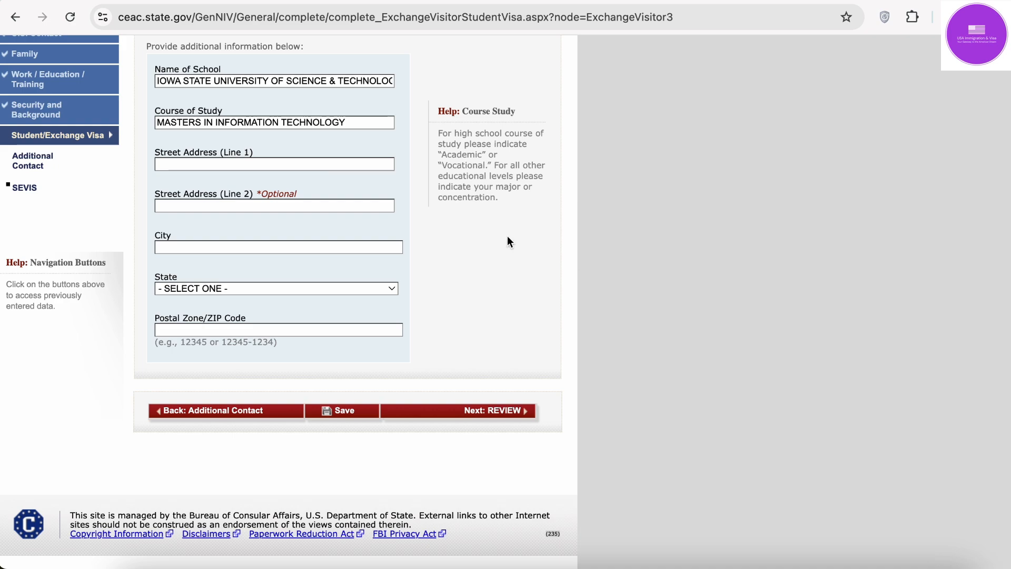
Step: Enter the school's first street address line in capitals, copied from the I-20
click(280, 161)
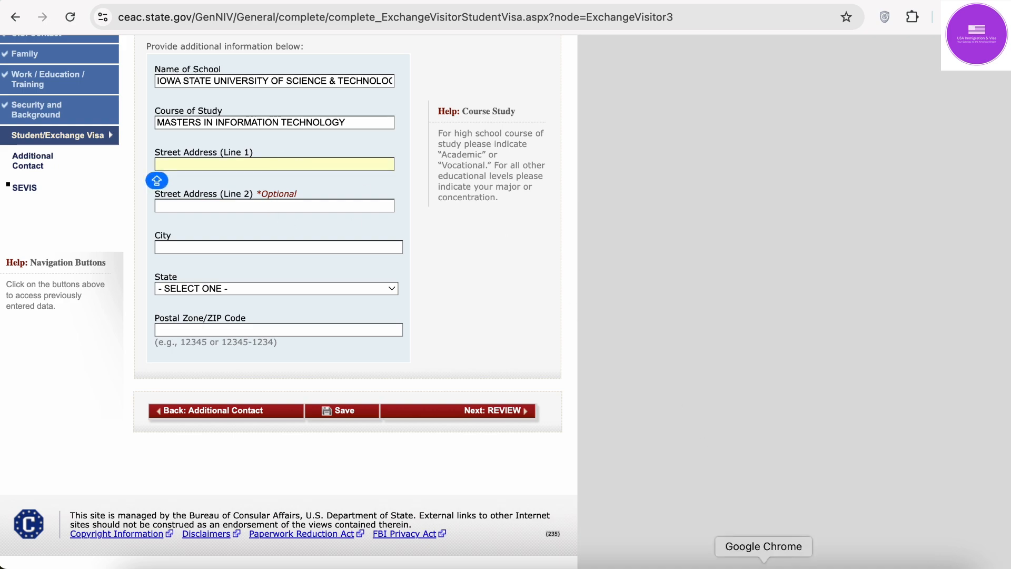
click(817, 564)
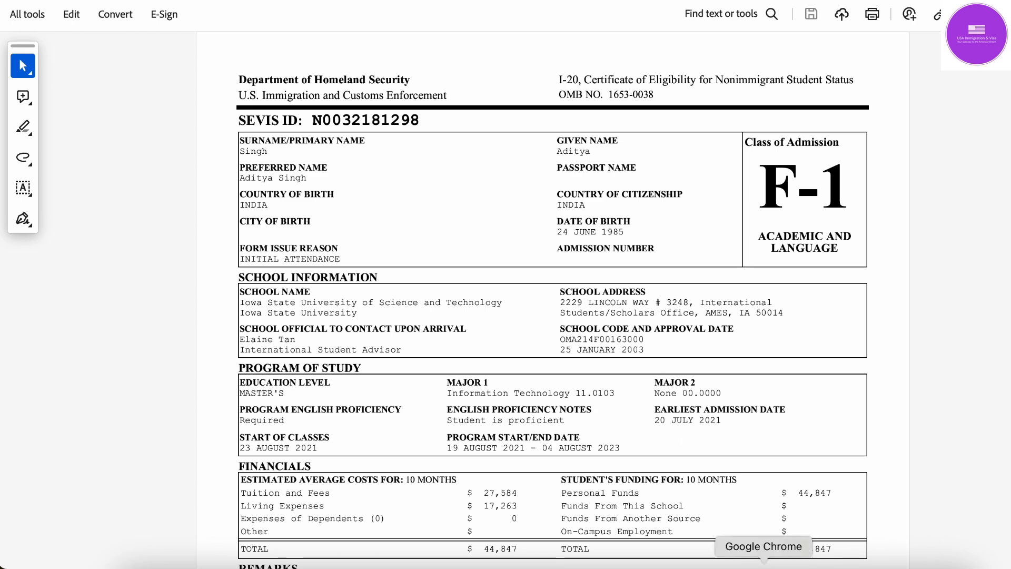
click(764, 564)
text(2229)
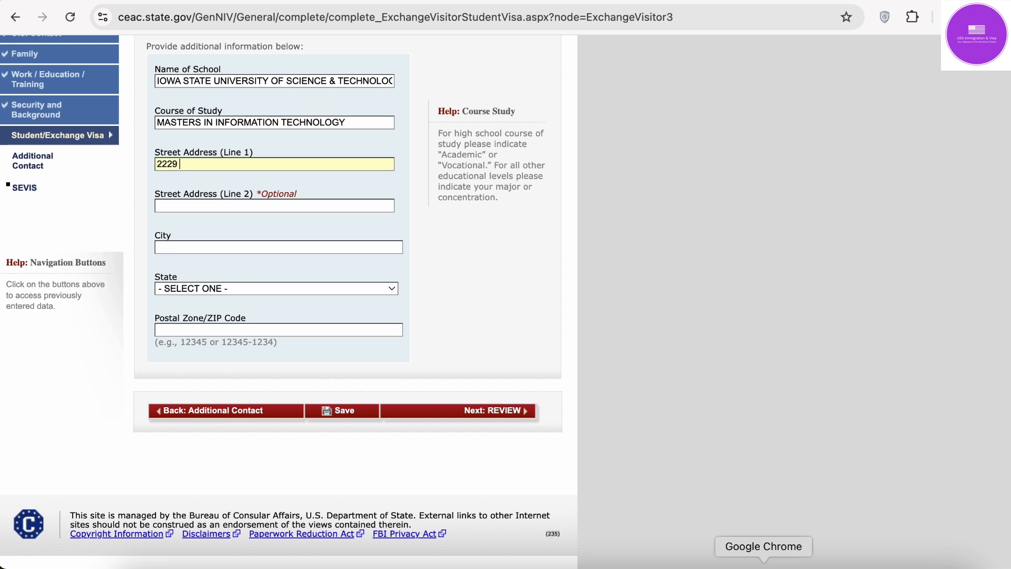
key(Caps_Lock)
text(COLN WAY)
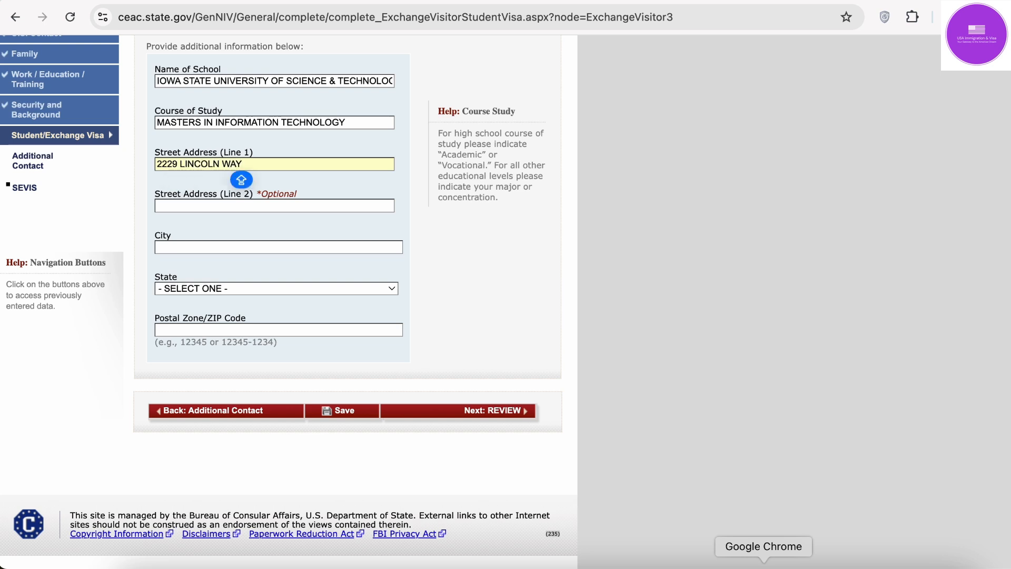
click(818, 566)
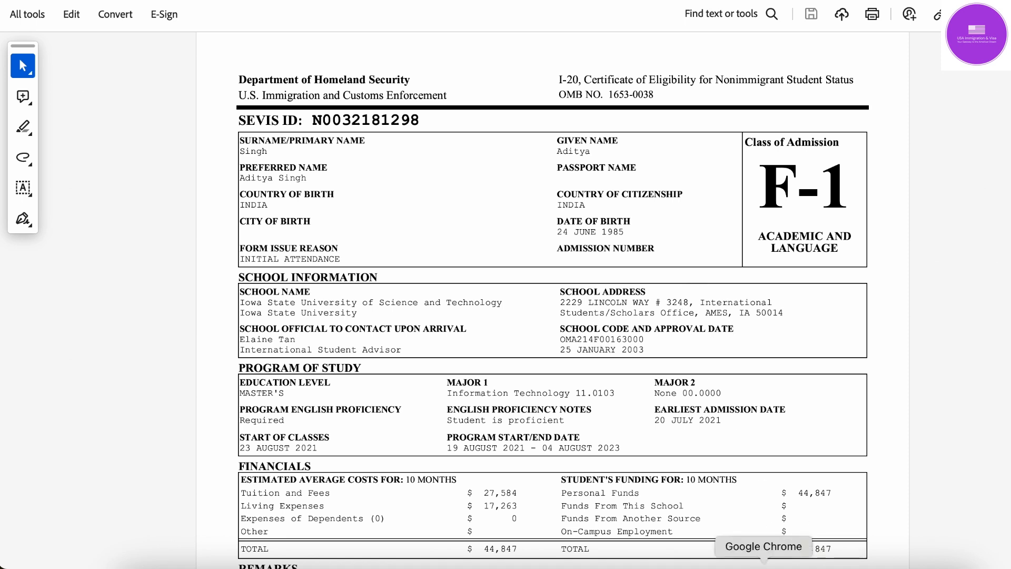
click(764, 566)
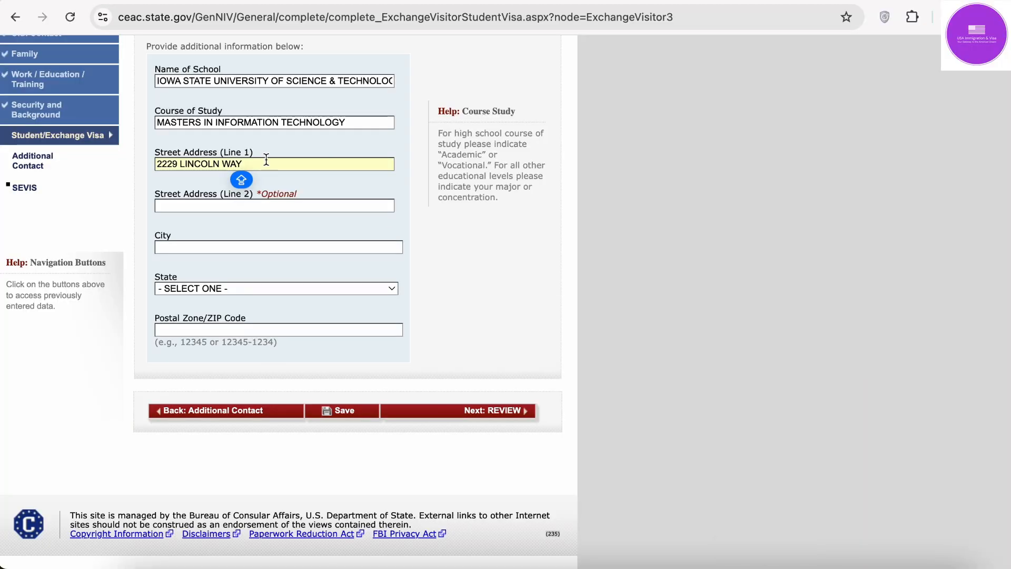
Step: Add the international student and scholars office as line 2, city AMES and state IOWA
click(265, 207)
text(324)
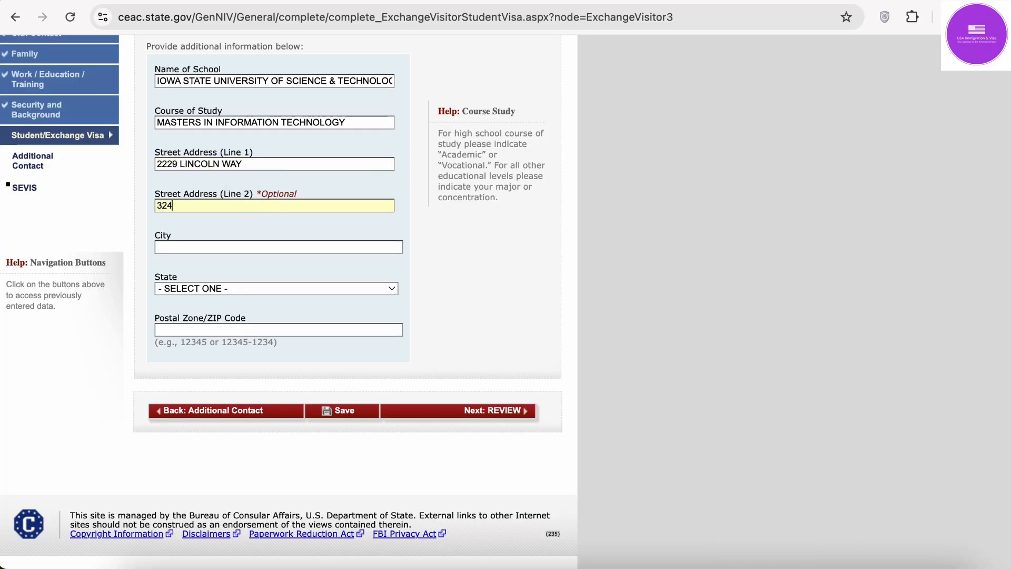
text(8 INTERNATION )
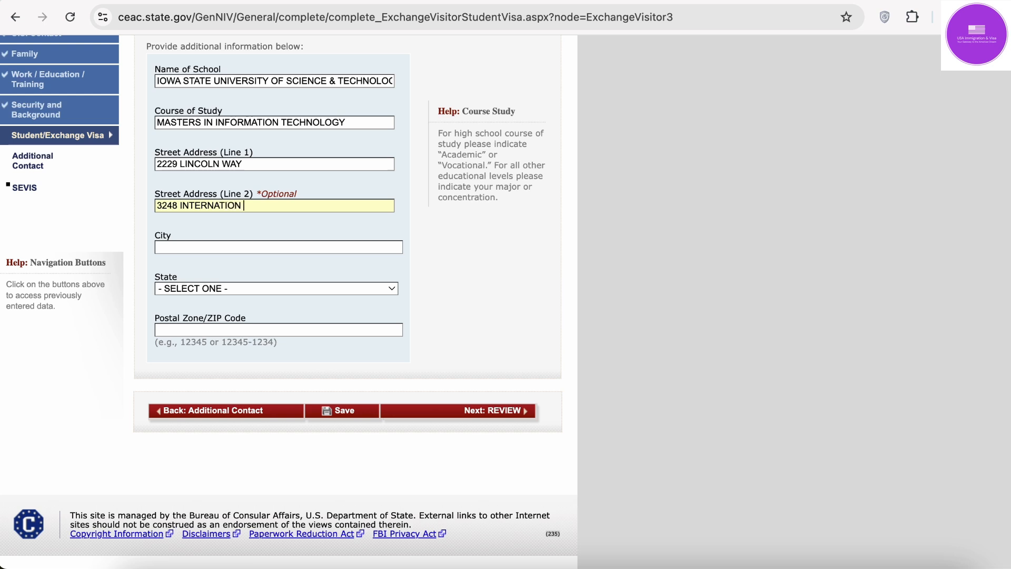
text(SCHOOL)
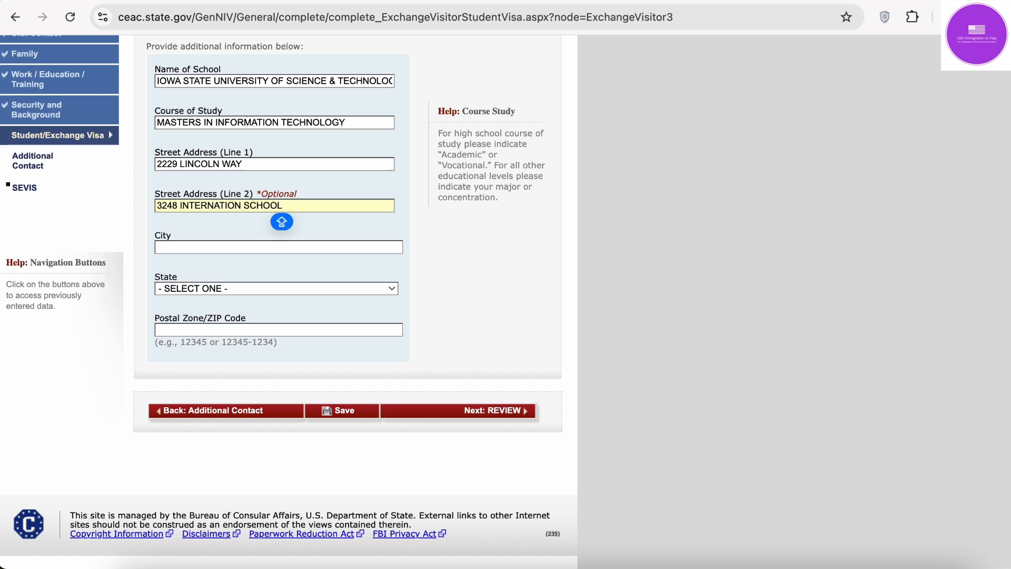
text(/SCH)
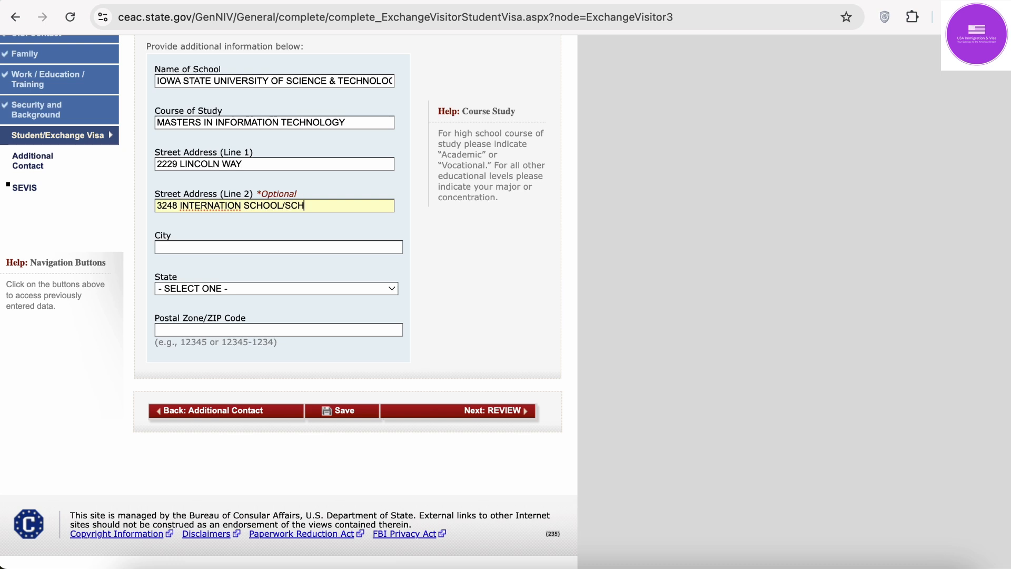
text(OLERS OFFICE)
click(290, 248)
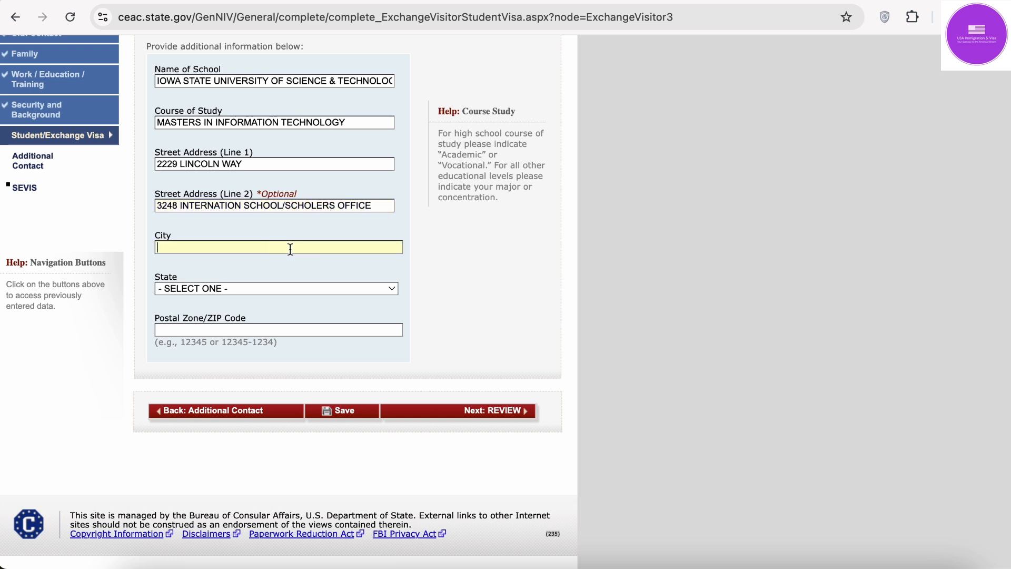
text(AMES)
key(Tab)
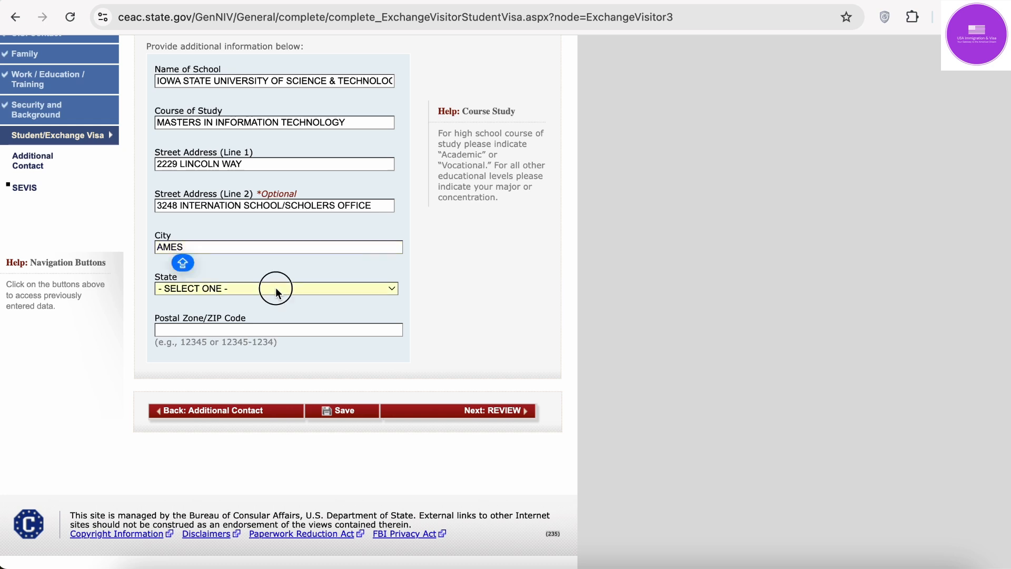
click(276, 289)
text(iowa)
key(Return)
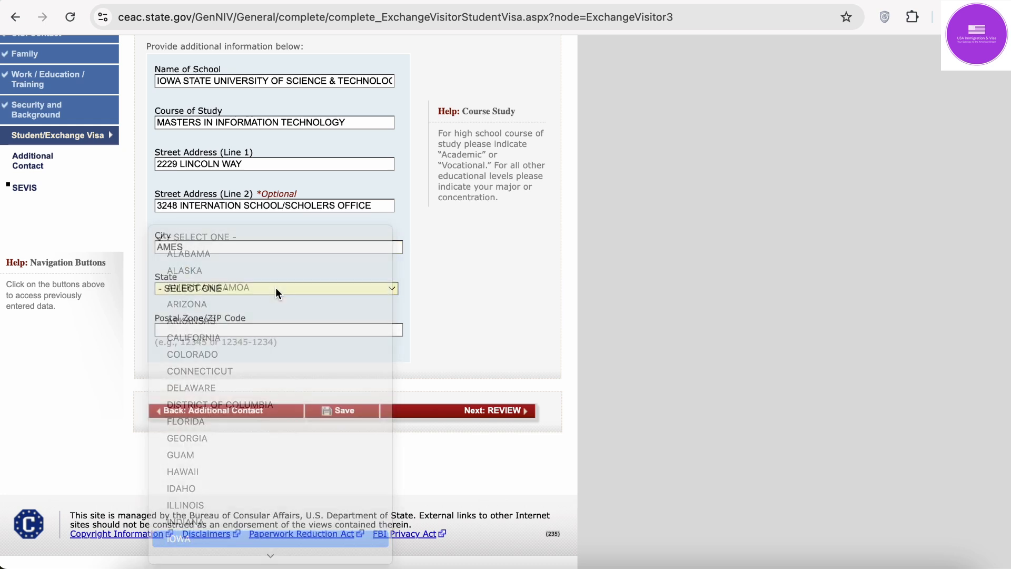
key(Tab)
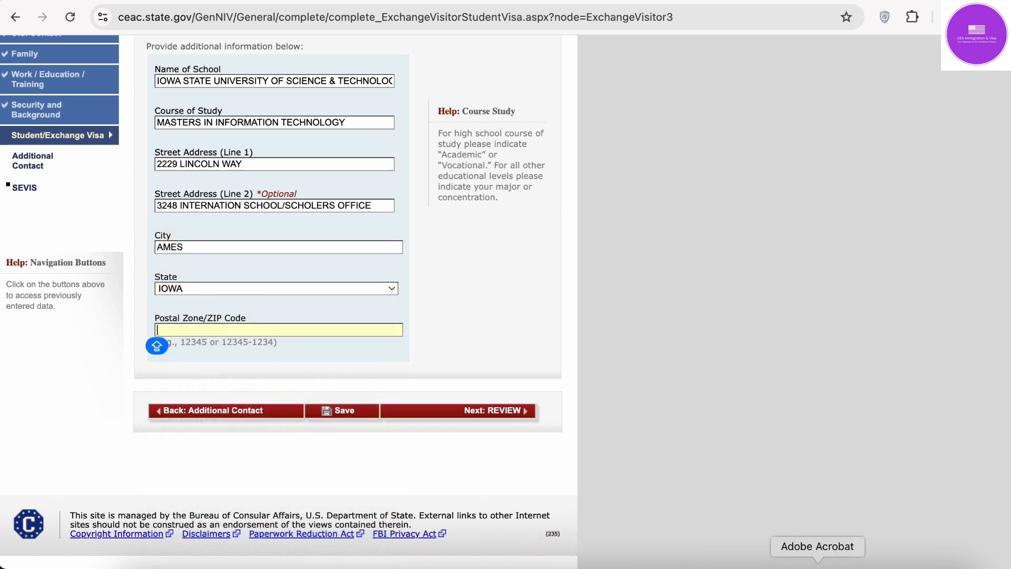
Step: Enter ZIP code 50014 from the I-20 and look over the address fields
click(817, 563)
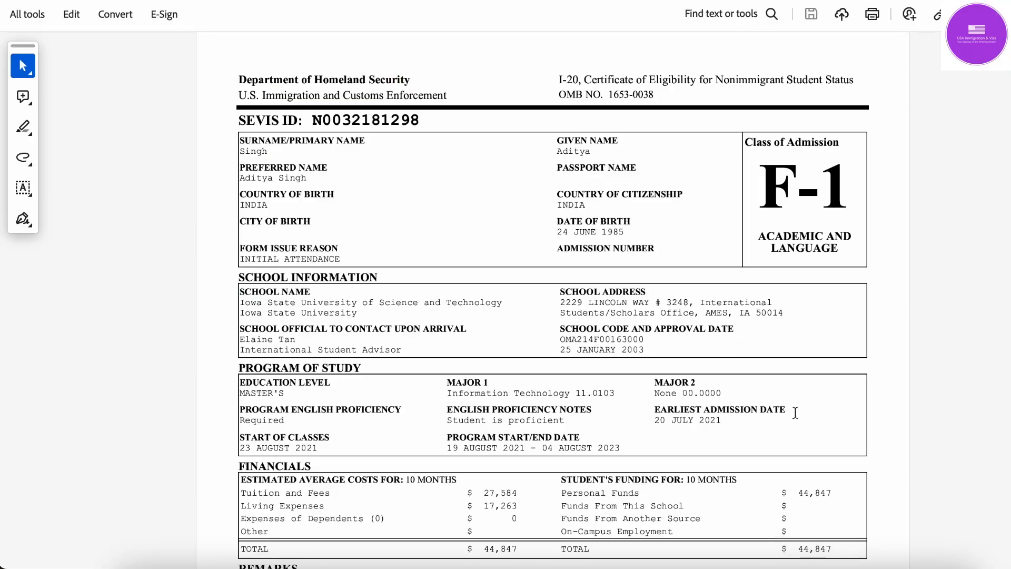
click(763, 563)
text(50014)
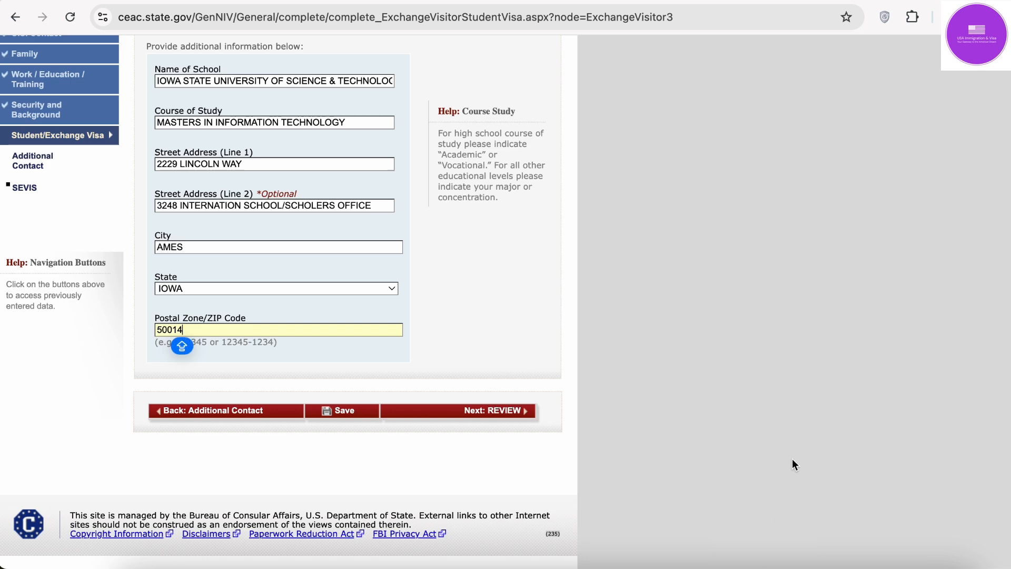
scroll(609, 257, up, 5)
scroll(609, 257, up, 1)
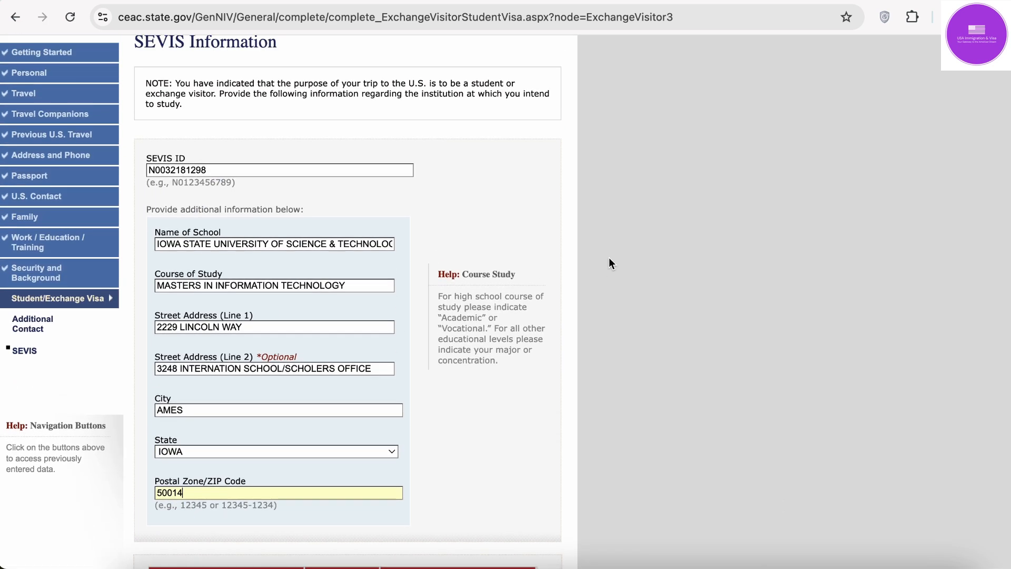
scroll(609, 257, down, 3)
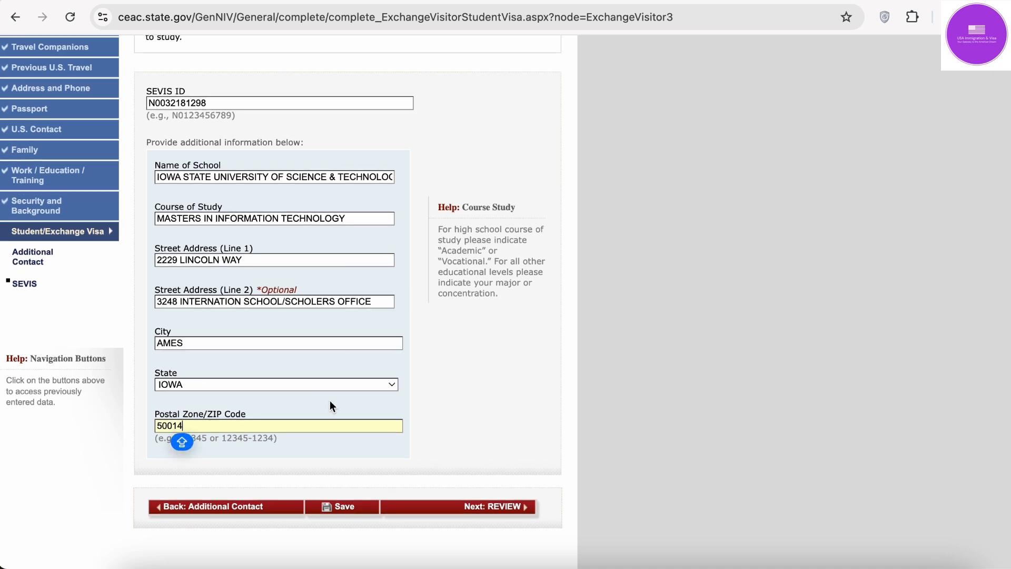
Step: Fix Street Address Line 2 by replacing the slash and completing INTERNATIONA, then save
click(371, 509)
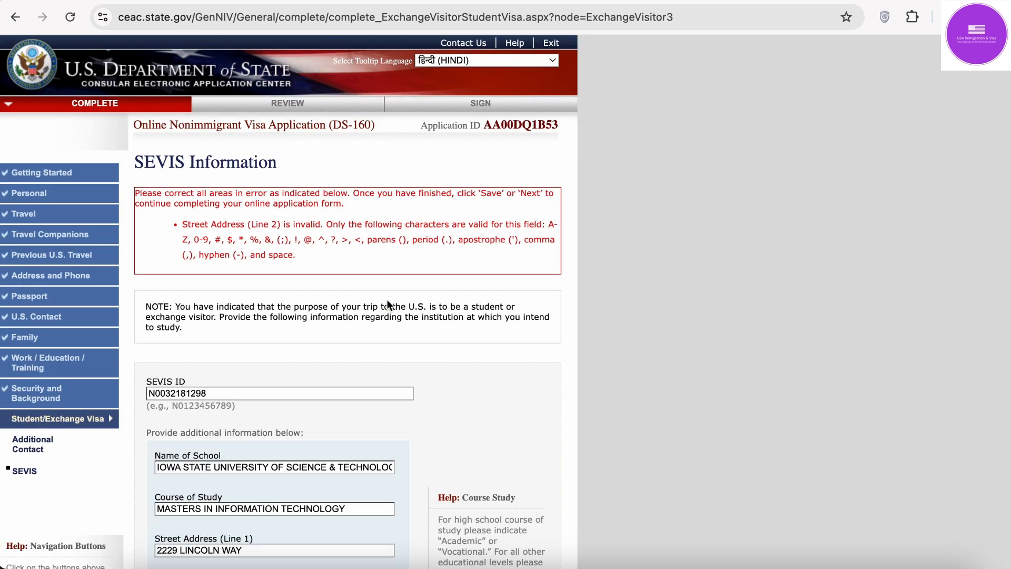
scroll(388, 303, down, 1)
scroll(285, 235, down, 1)
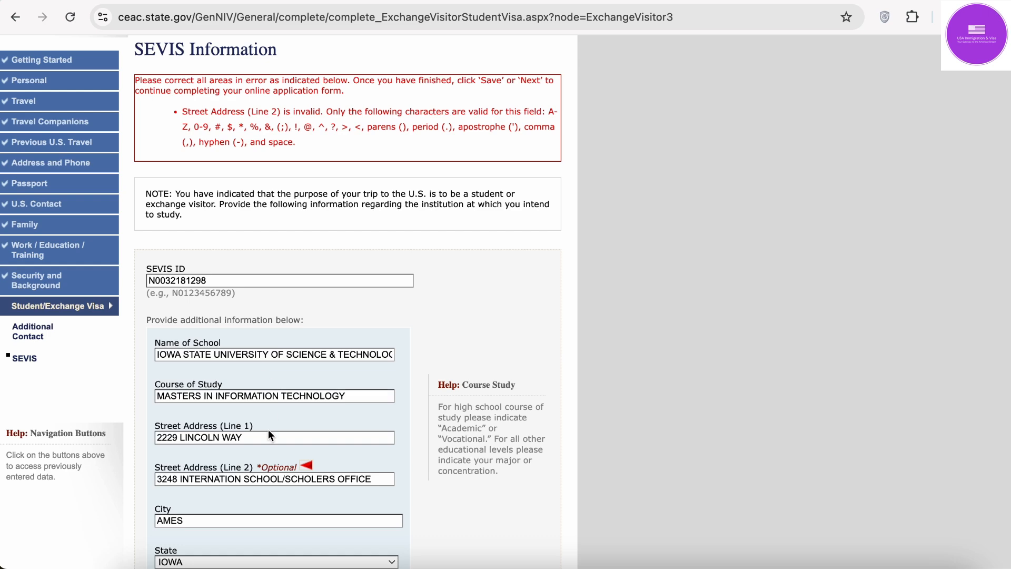
click(289, 479)
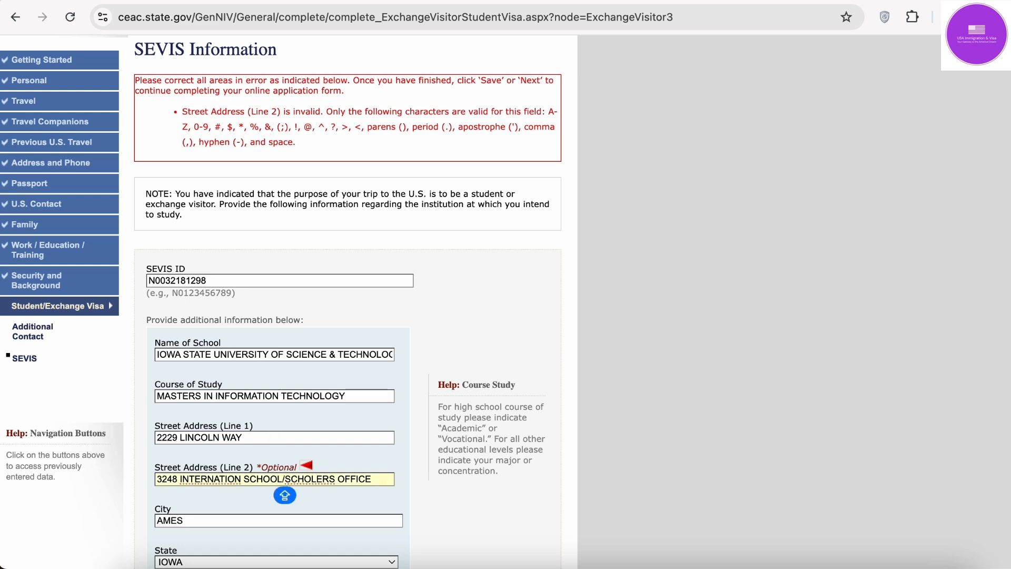
key(BackSpace)
scroll(347, 316, down, 1)
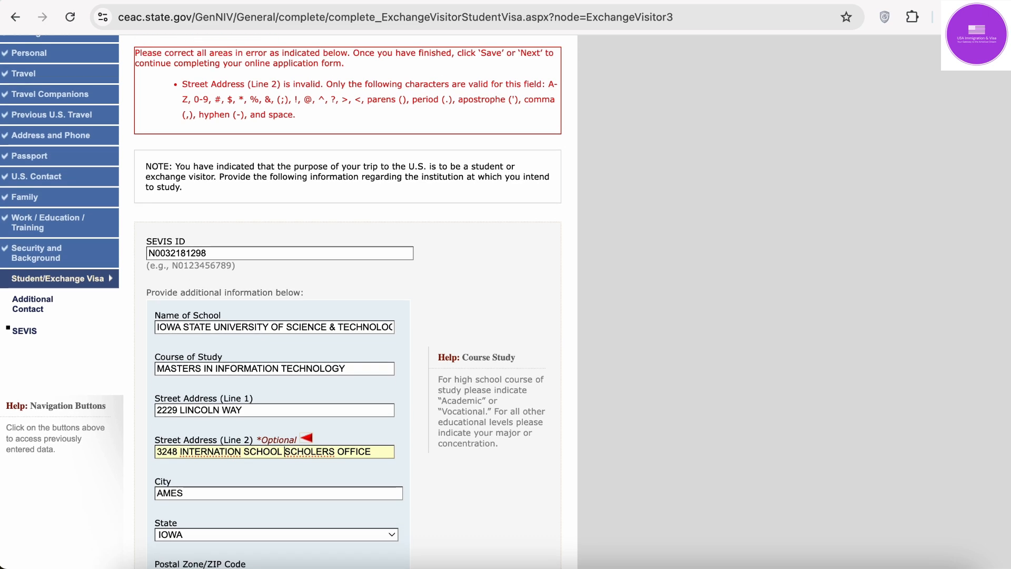
click(241, 444)
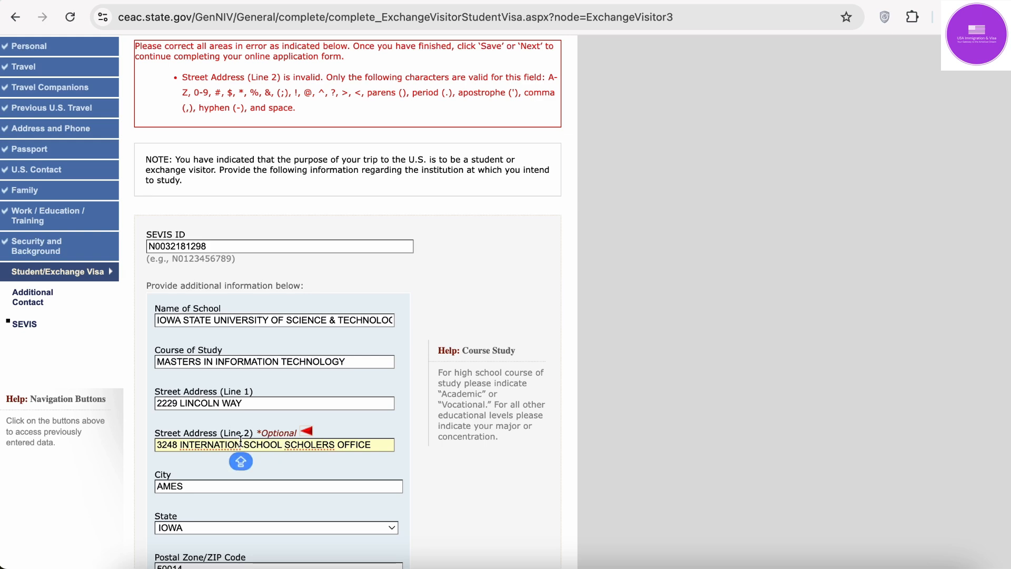
text(A)
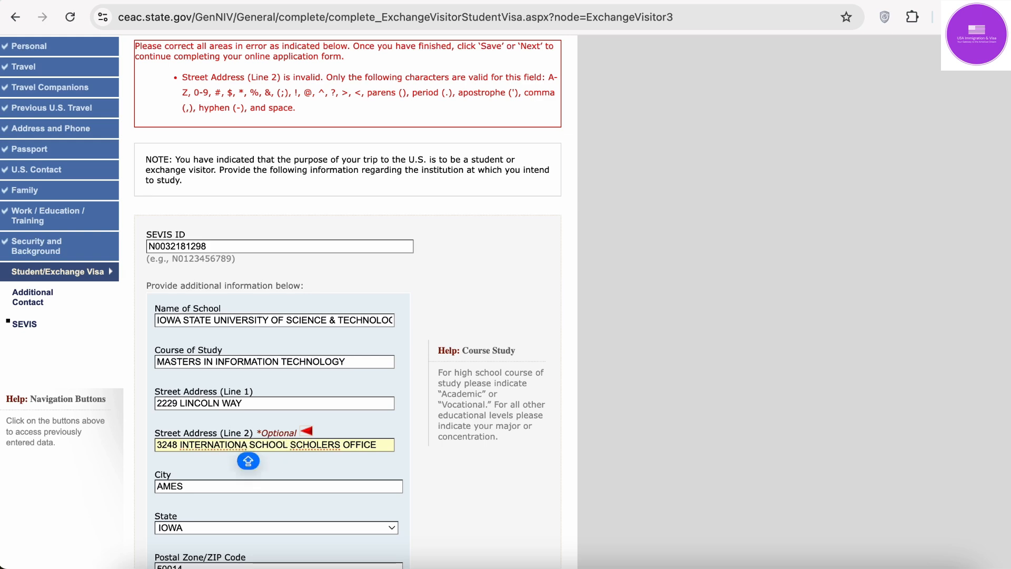
scroll(285, 301, down, 5)
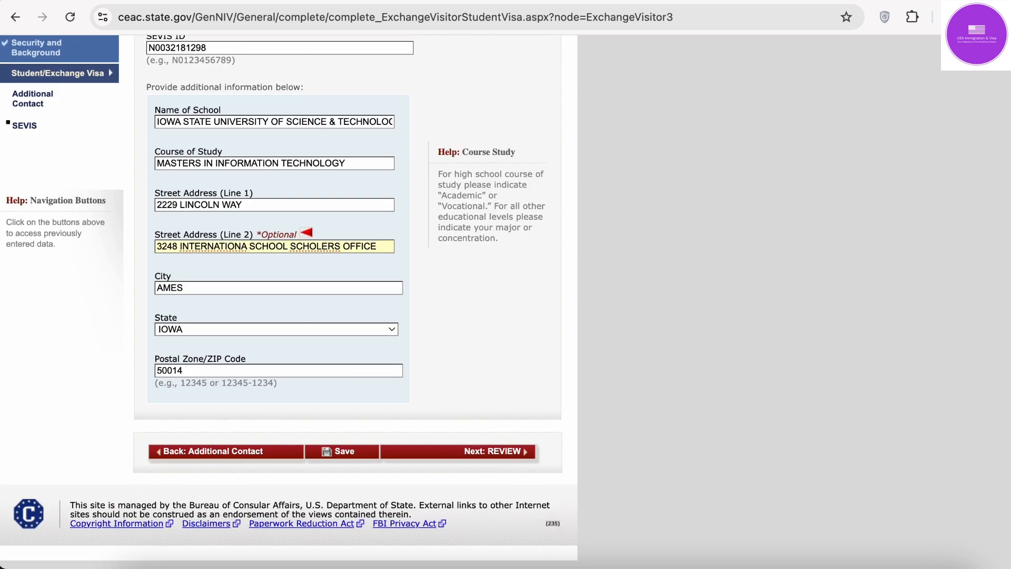
click(348, 454)
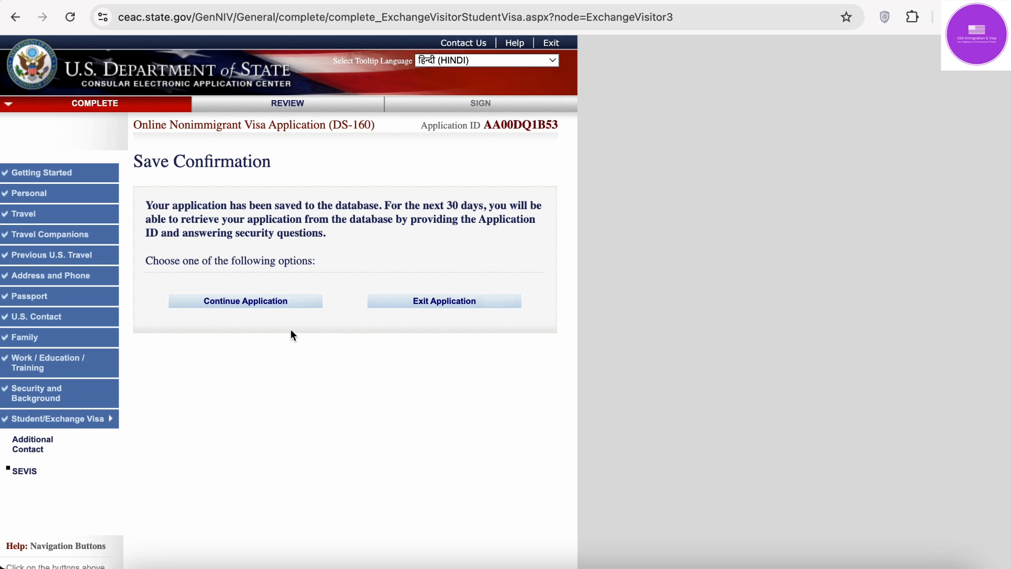
Step: Continue the application and move on to the review stage
click(266, 306)
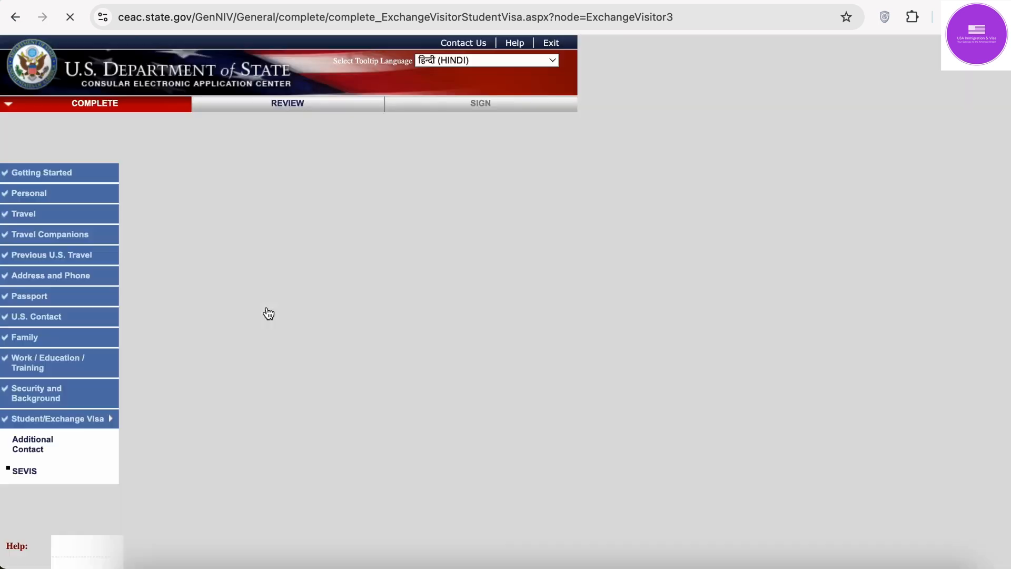
scroll(266, 314, down, 5)
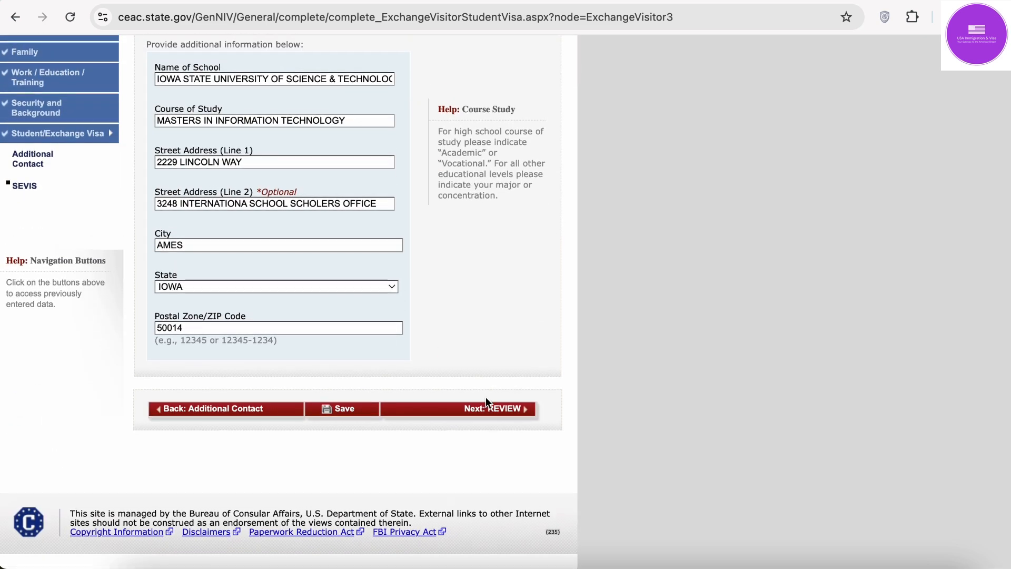
click(485, 409)
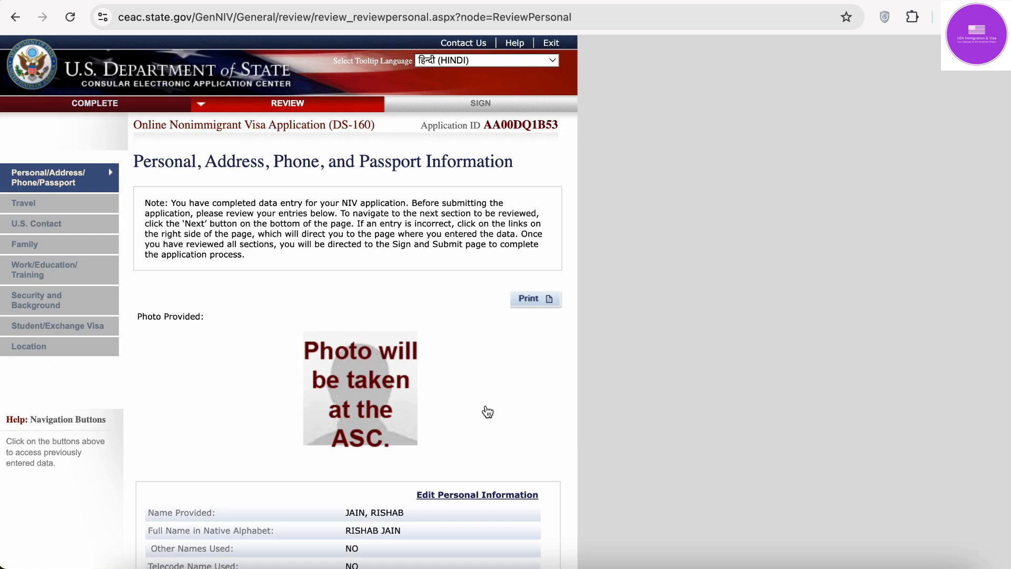
Step: Check the personal, address, phone and passport review, noting the application ID, down to the REGULAR passport
scroll(488, 412, down, 3)
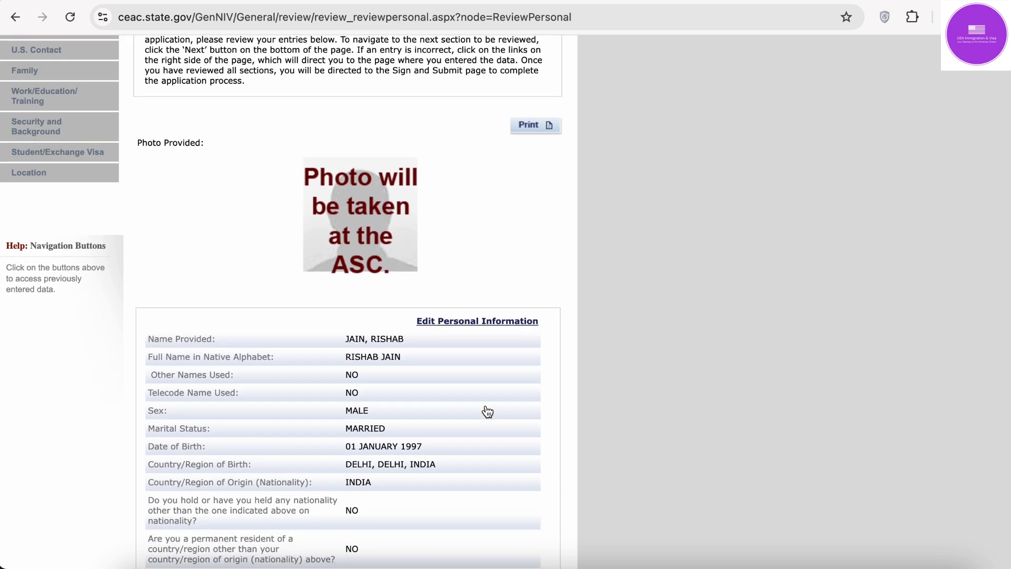
scroll(488, 412, up, 1)
scroll(487, 412, down, 5)
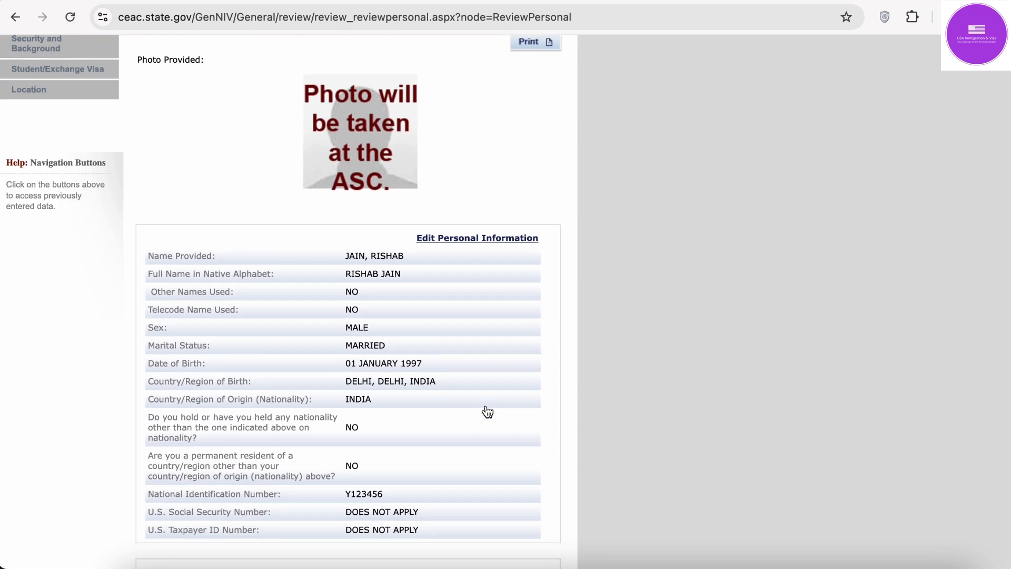
scroll(505, 316, down, 1)
scroll(525, 230, up, 8)
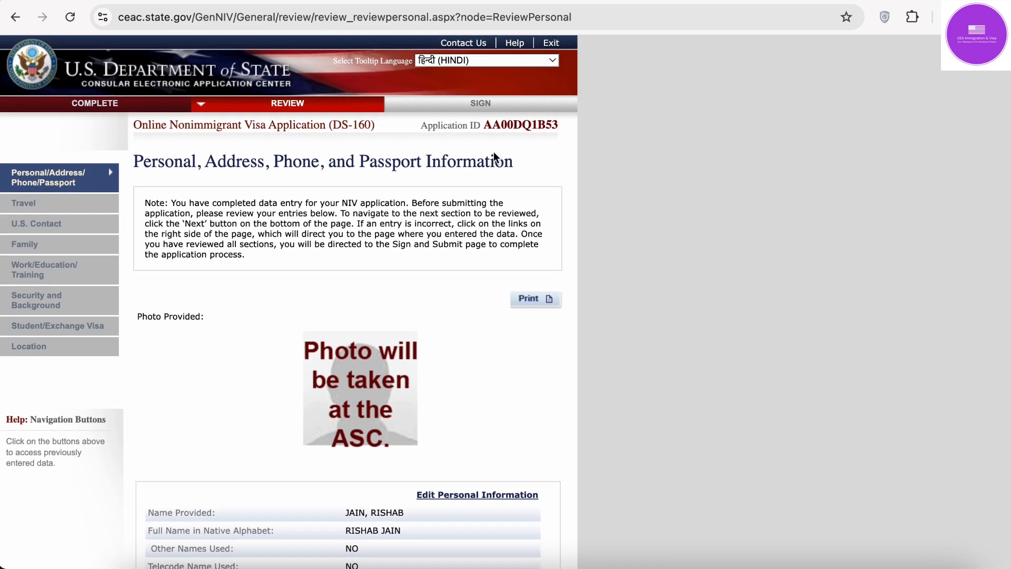
scroll(483, 350, down, 1)
scroll(482, 347, down, 10)
scroll(482, 346, up, 12)
drag(486, 128, 562, 128)
click(562, 130)
mouse_move(487, 132)
scroll(400, 411, down, 12)
scroll(401, 406, up, 6)
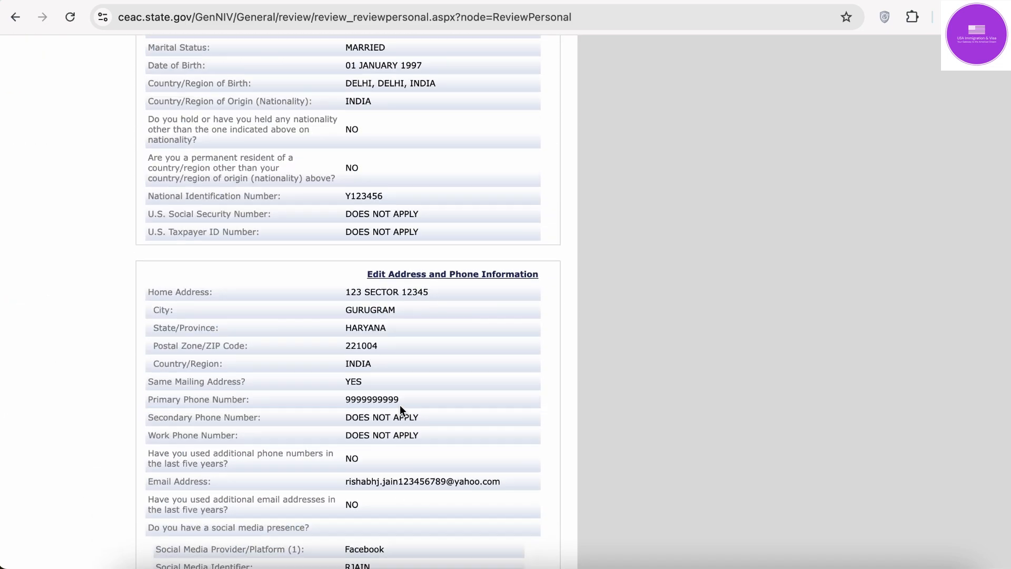
scroll(402, 411, down, 8)
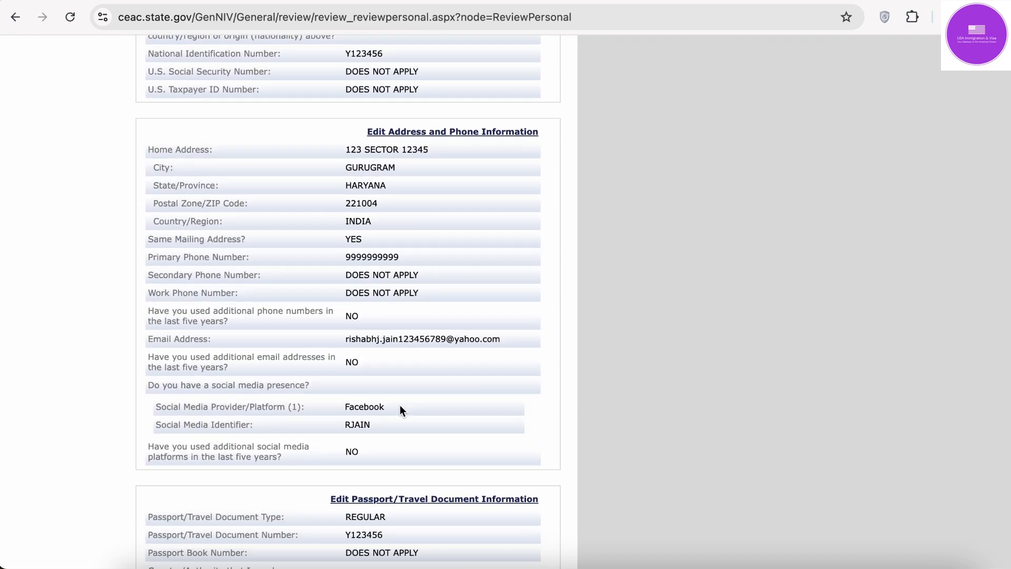
scroll(401, 411, down, 3)
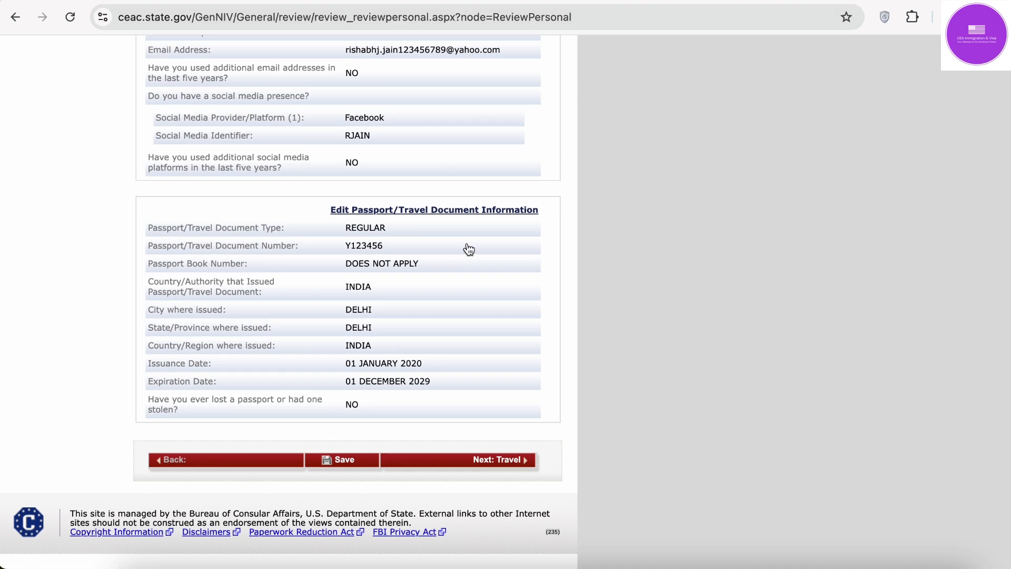
Step: Scroll through the Travel Information review and advance to the U.S. Contact review
click(516, 463)
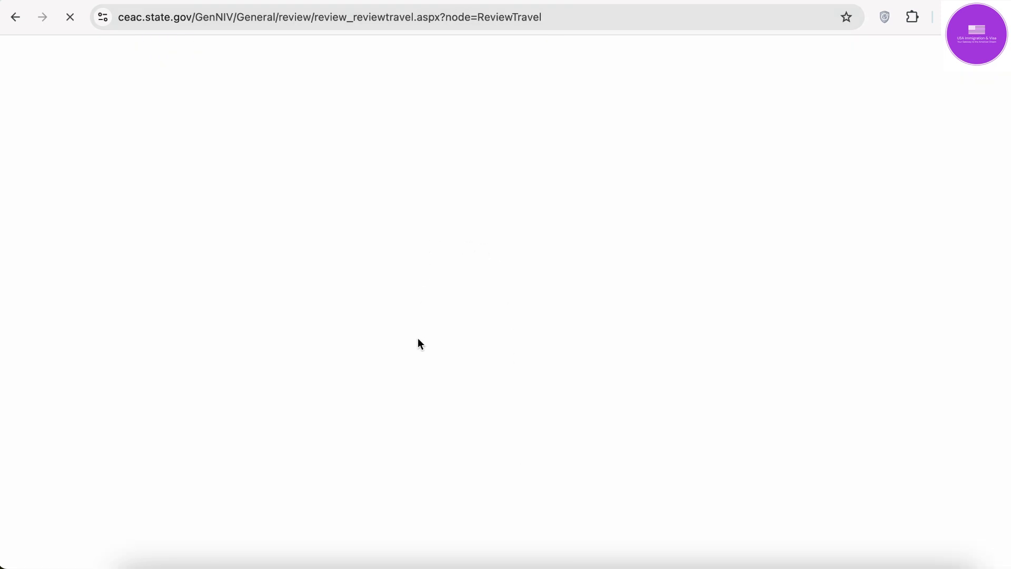
scroll(418, 339, down, 2)
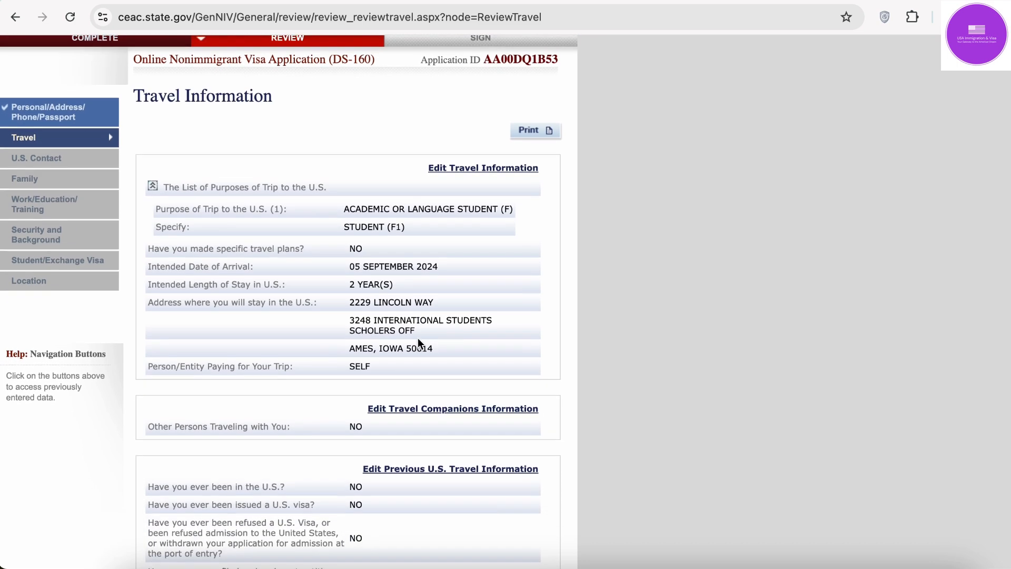
scroll(418, 341, down, 4)
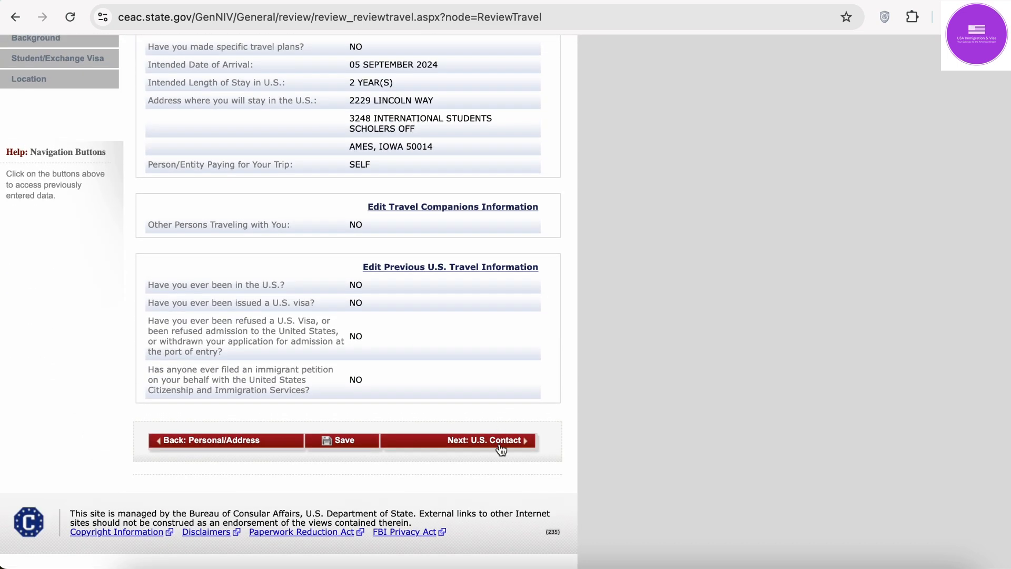
click(501, 449)
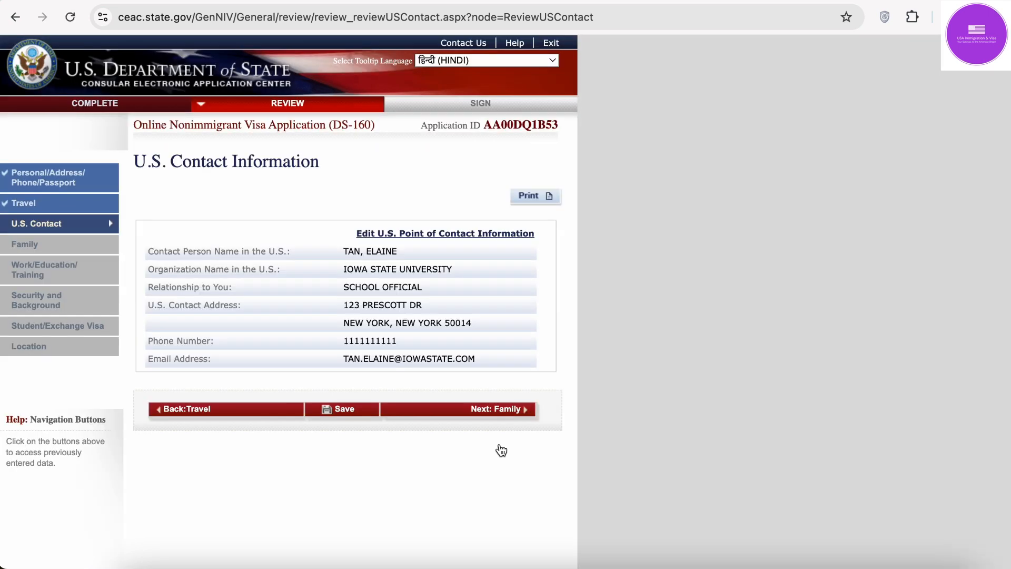
scroll(499, 447, down, 1)
Step: Step through the Family and Work/Education/Training reviews to Security and Background
click(505, 399)
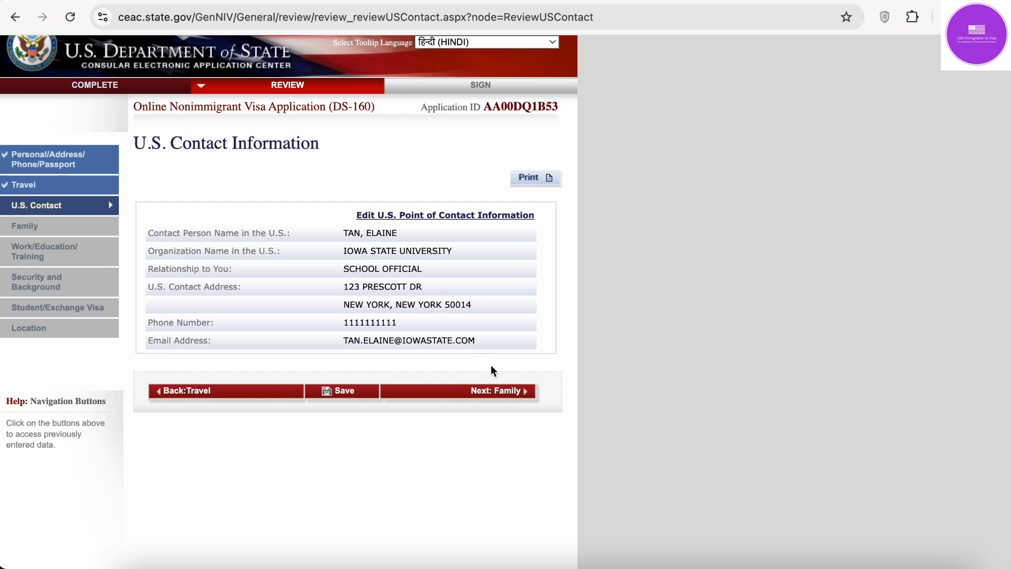
click(506, 395)
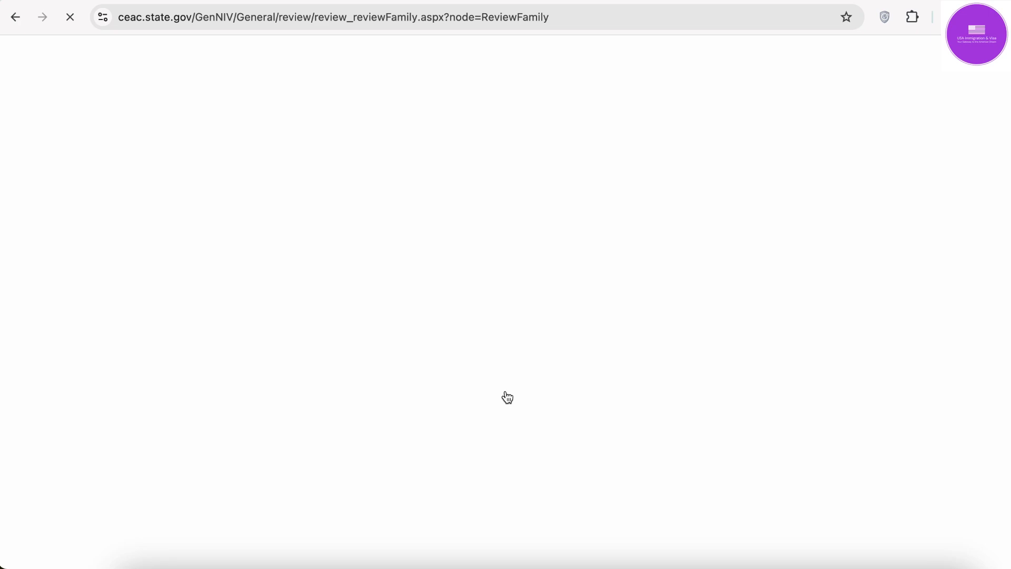
scroll(505, 397, down, 5)
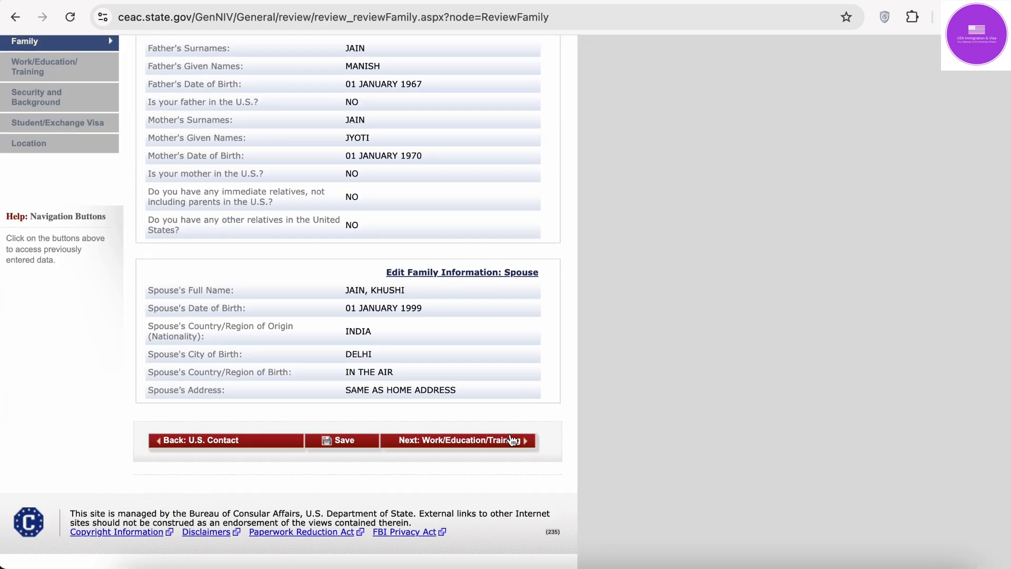
click(511, 441)
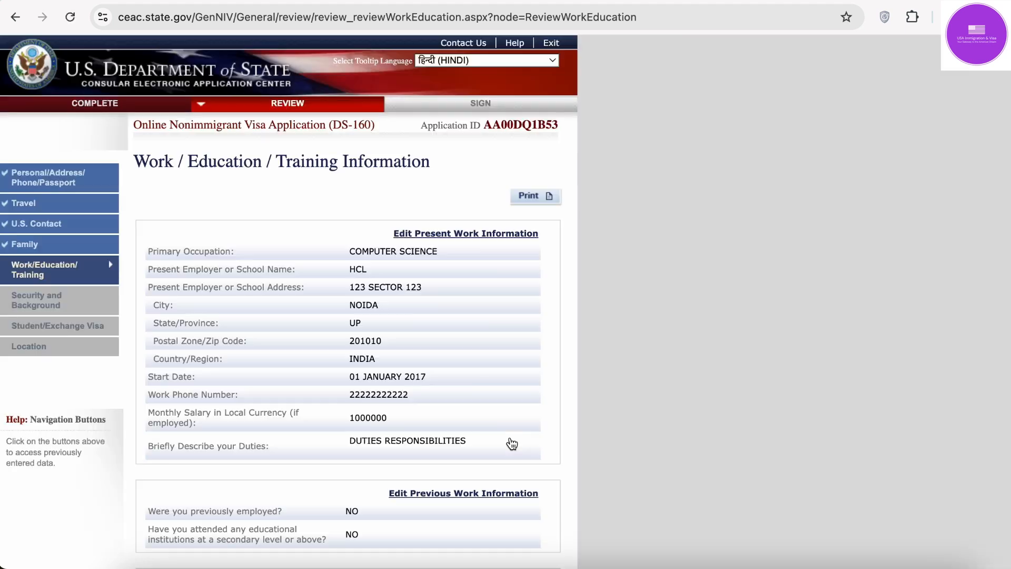
scroll(512, 444, down, 8)
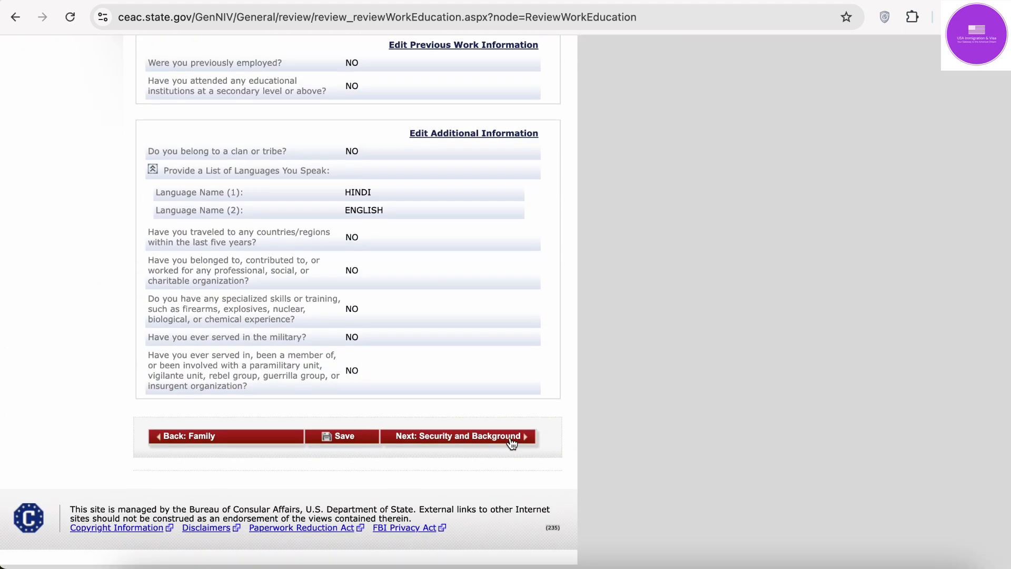
click(511, 444)
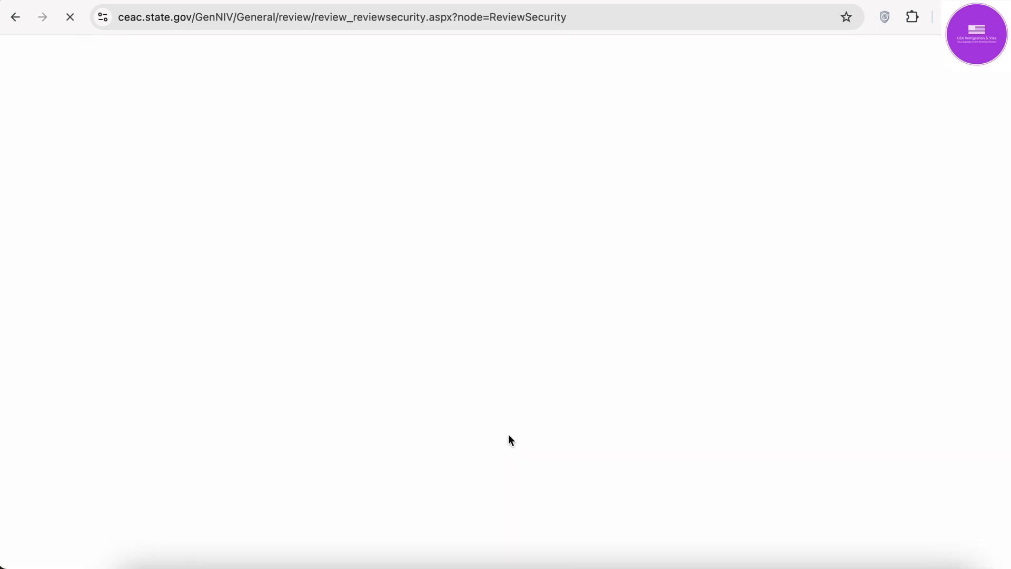
Step: Scroll through the Security and Background and Student/Exchange Visa reviews, then advance to Location
scroll(474, 401, down, 10)
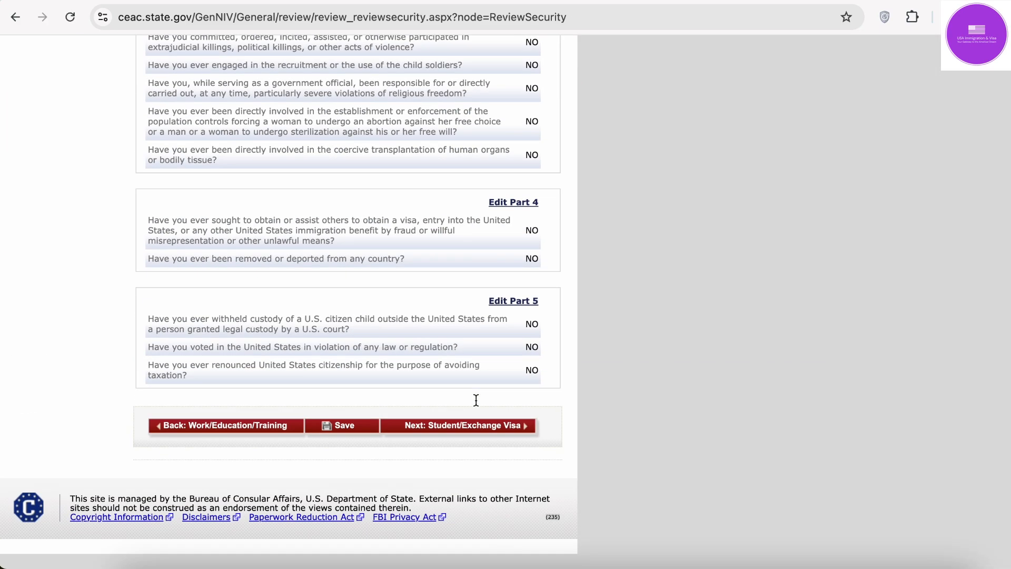
click(496, 439)
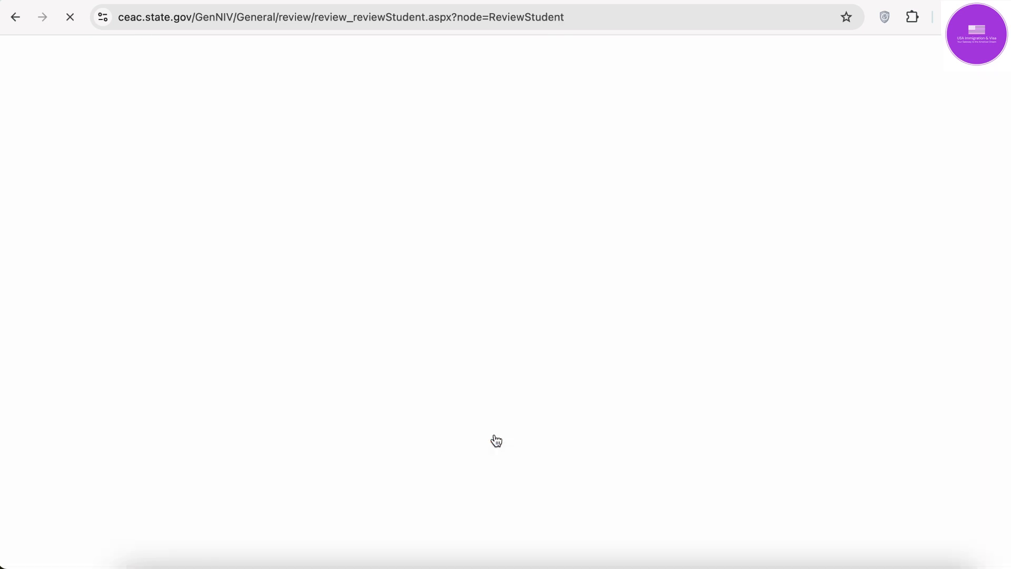
scroll(497, 440, down, 1)
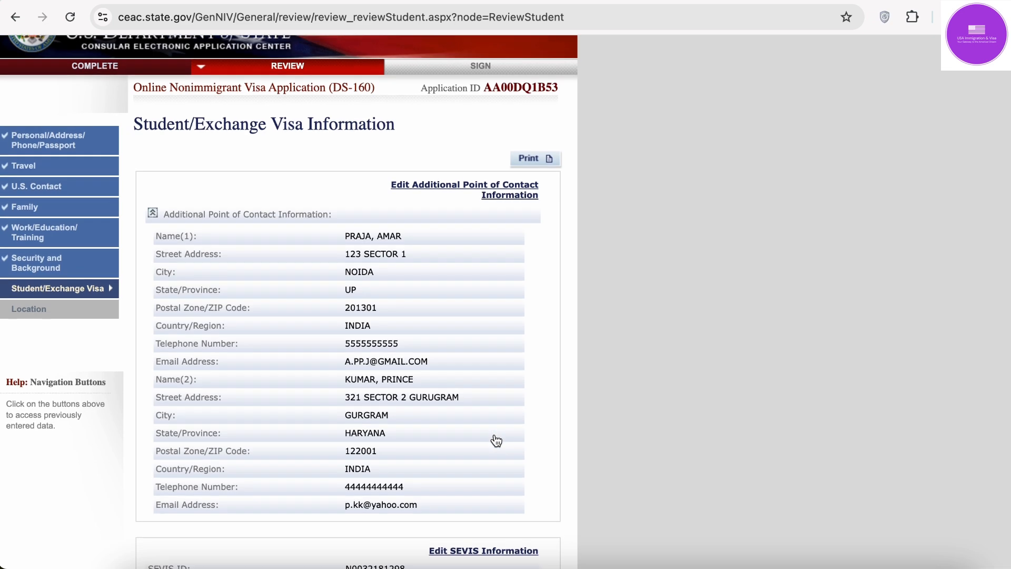
scroll(495, 440, down, 2)
scroll(507, 356, down, 5)
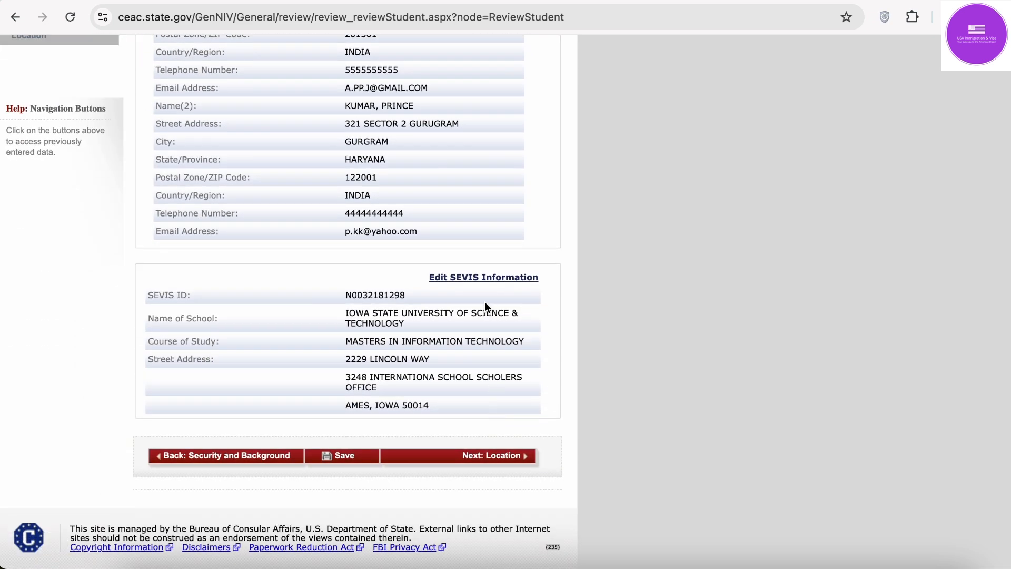
click(480, 456)
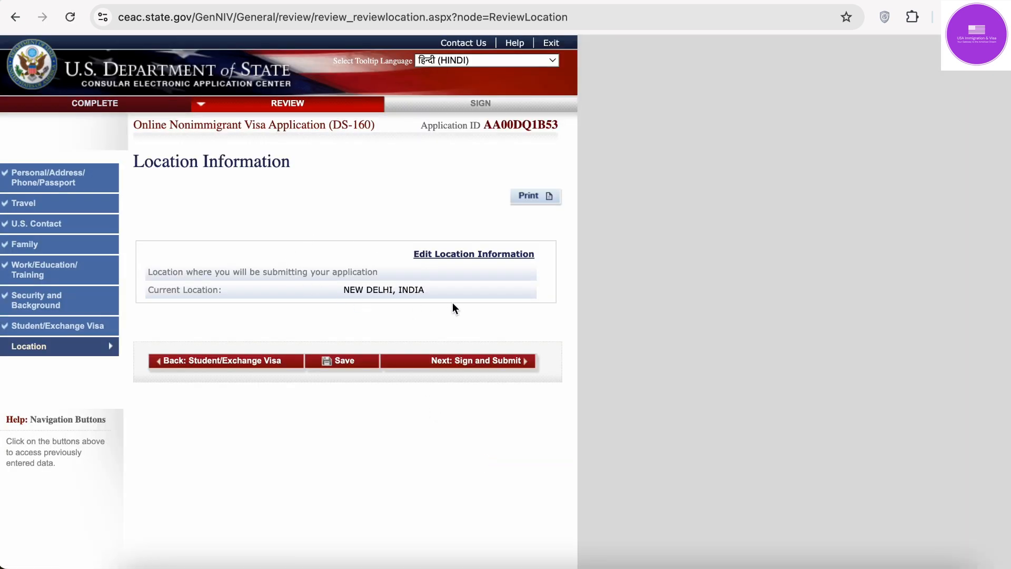
Step: Go to Sign and Submit and scroll down to the E-Signature passport number field
click(478, 363)
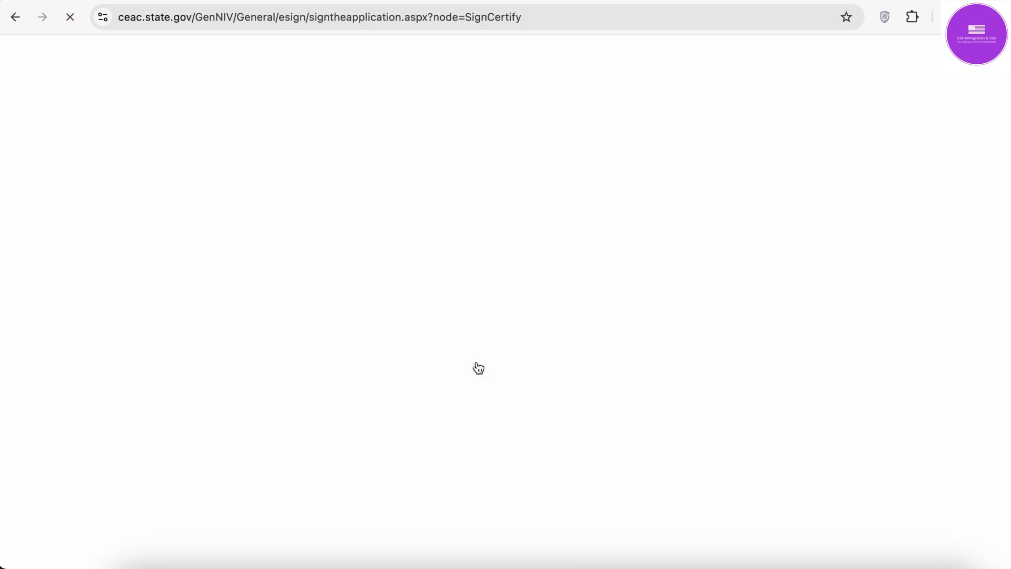
scroll(478, 367, down, 3)
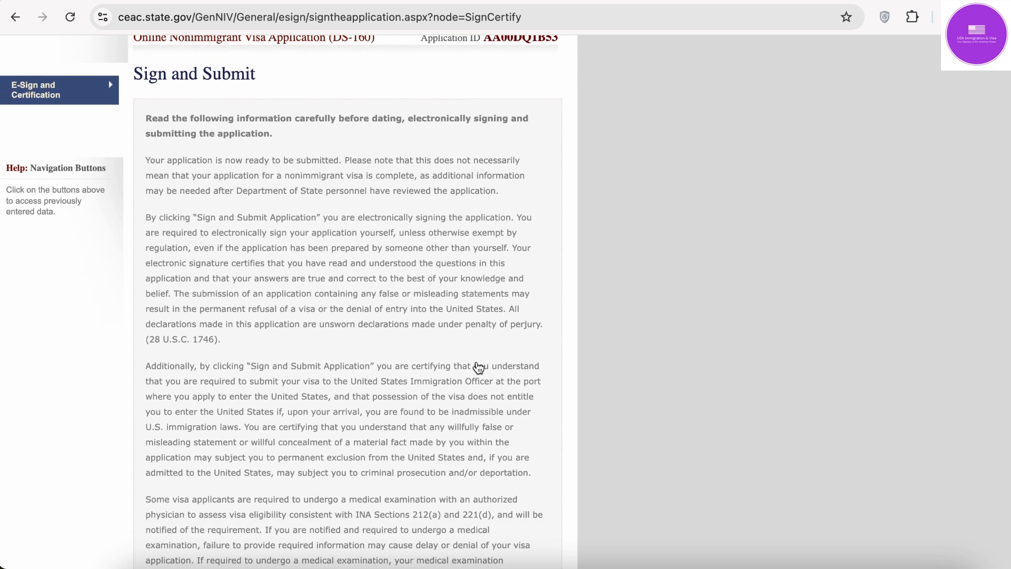
scroll(478, 367, down, 3)
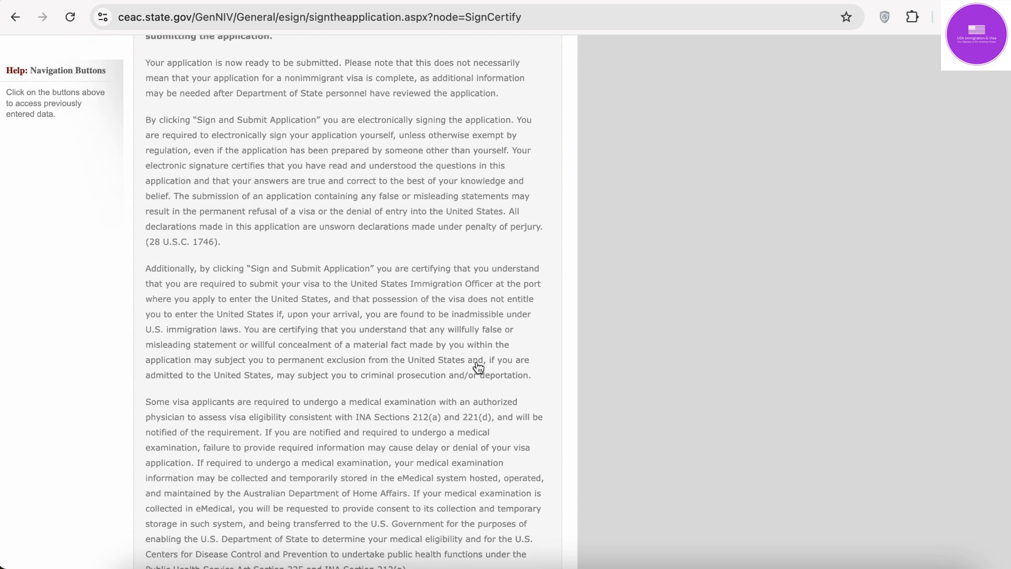
scroll(478, 367, down, 15)
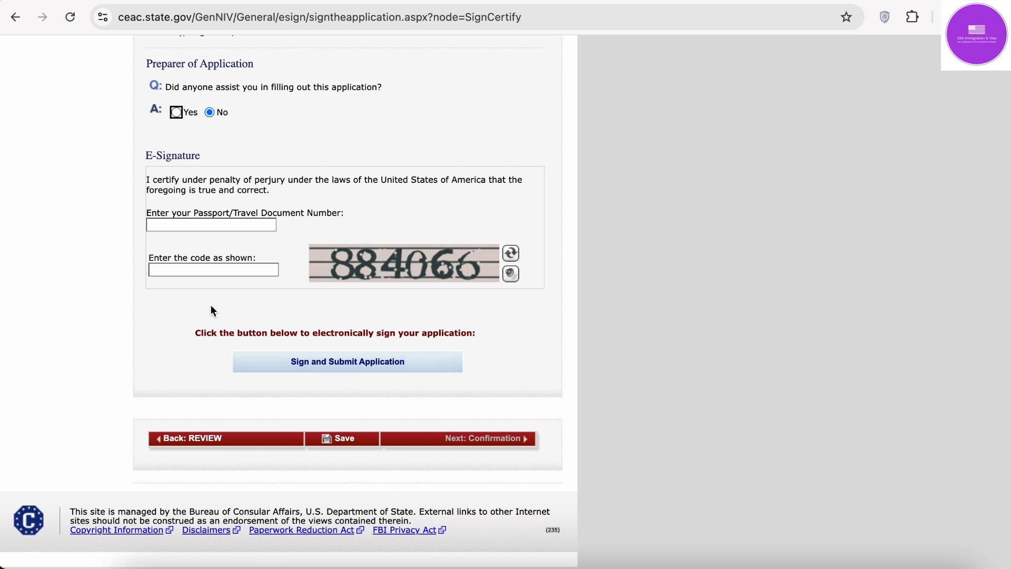
click(206, 226)
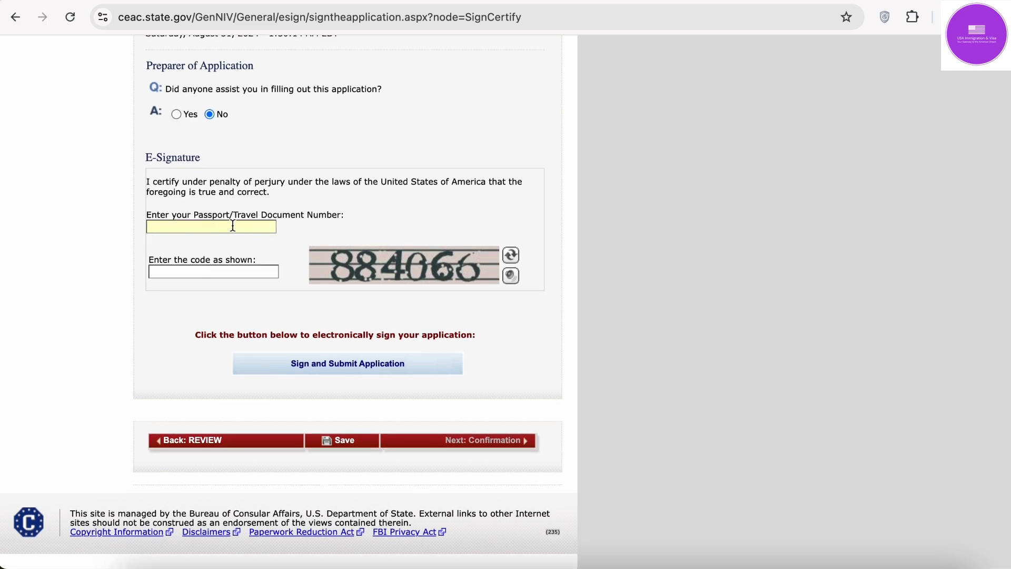
Step: Type the passport number in capitals and enter the displayed captcha code
key(Caps_Lock)
click(221, 271)
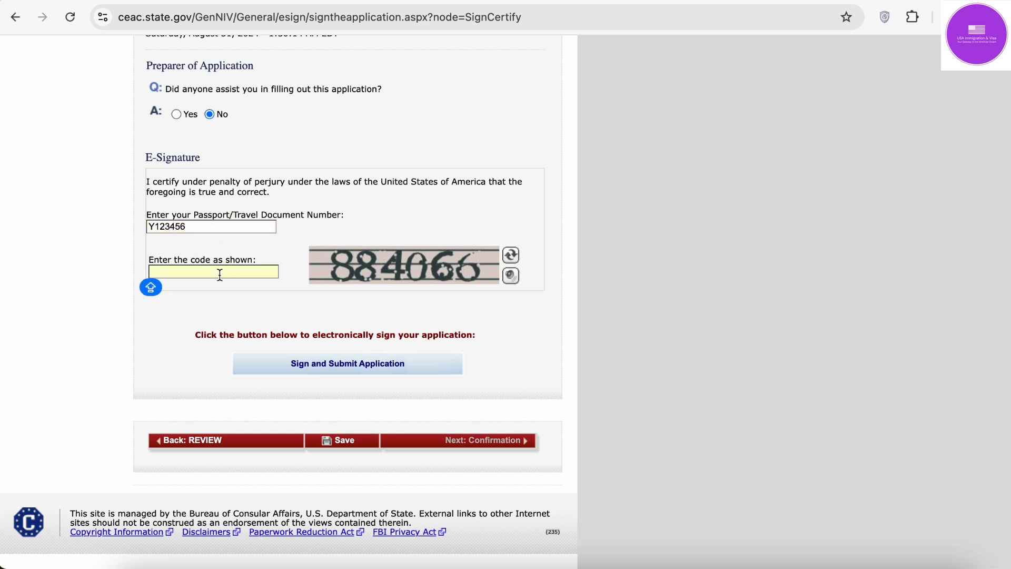
text(884066)
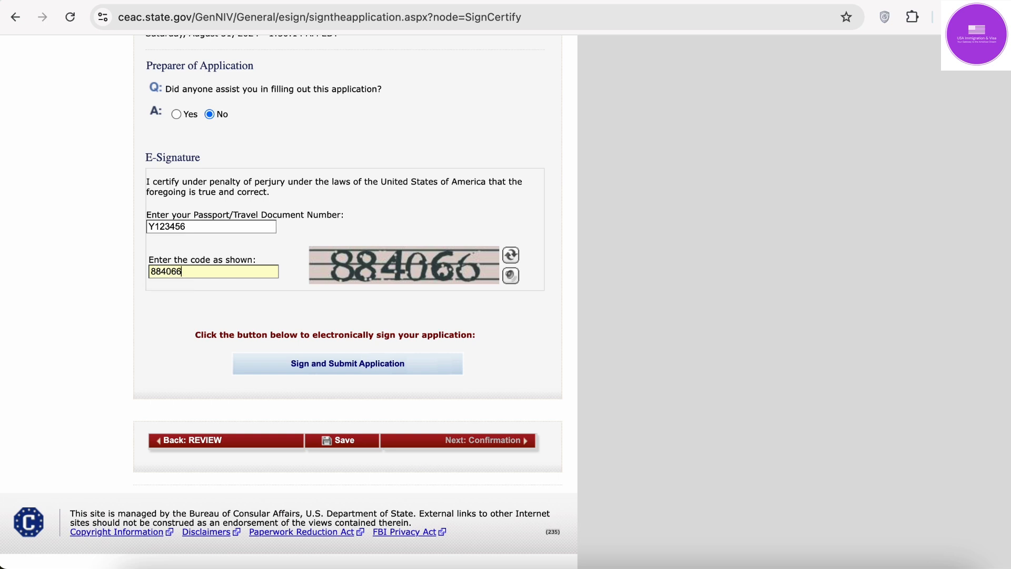
click(416, 323)
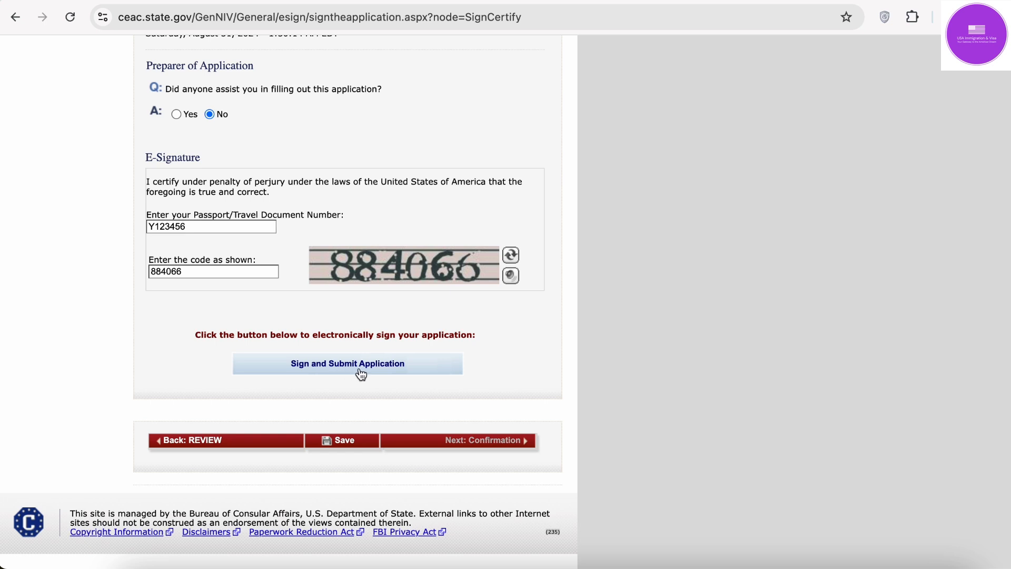